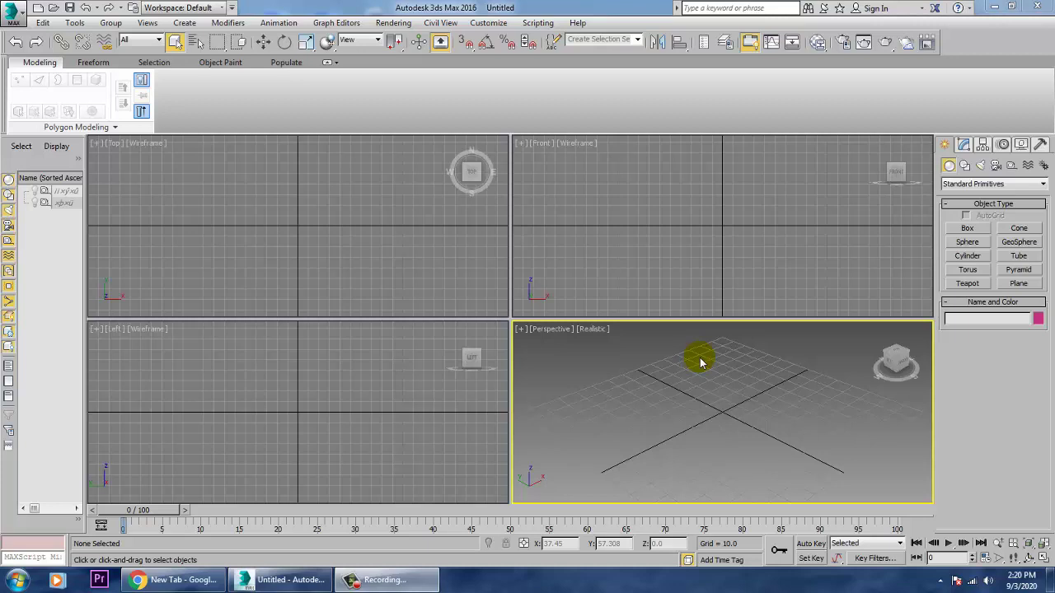
pyautogui.click(592, 286)
pyautogui.click(420, 247)
pyautogui.click(325, 365)
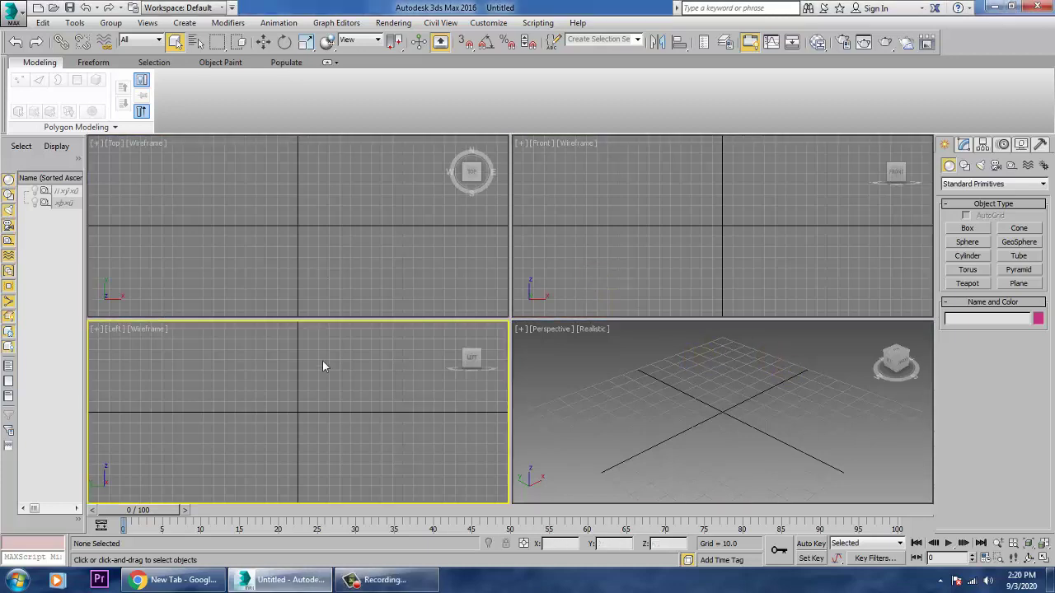
pyautogui.click(725, 362)
pyautogui.click(717, 276)
pyautogui.click(426, 234)
pyautogui.click(504, 462)
pyautogui.click(767, 445)
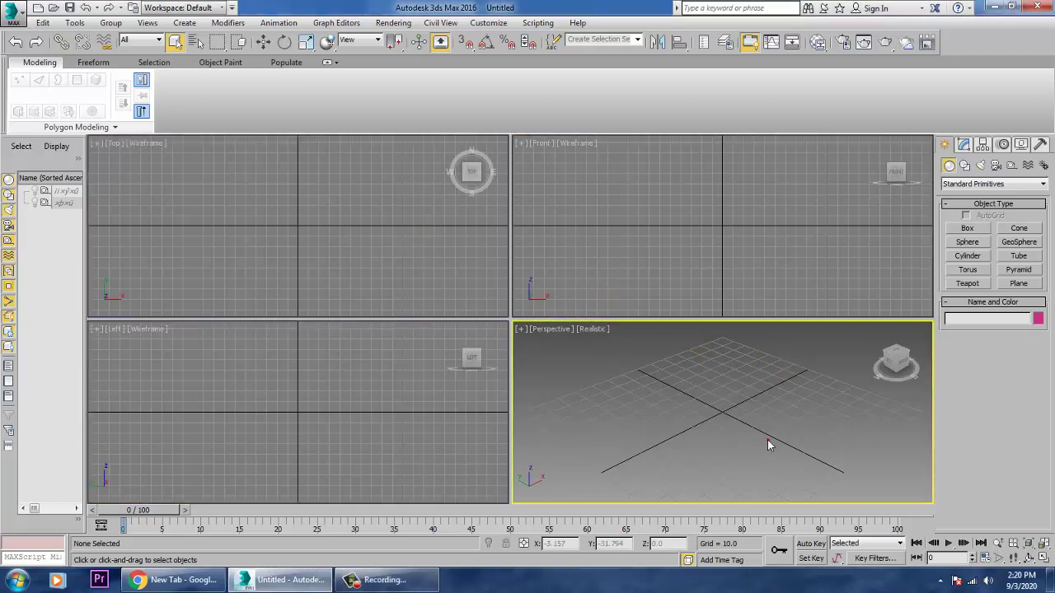
# Step: Open food-carts.jpg from the Desktop's food folder for viewing, move its window aside and inspect the cart's details
pyautogui.click(394, 22)
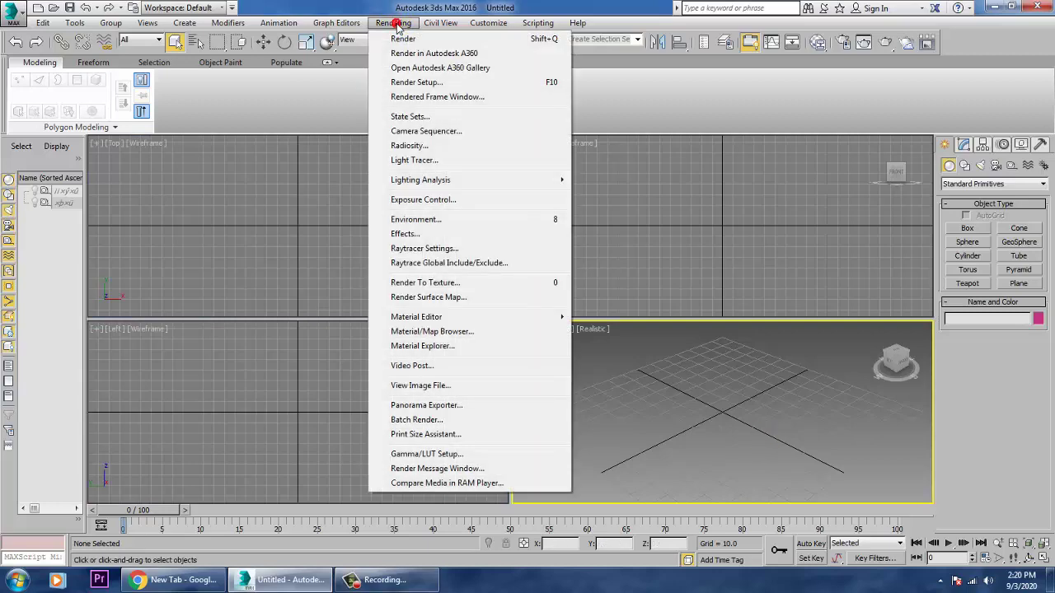
pyautogui.click(461, 385)
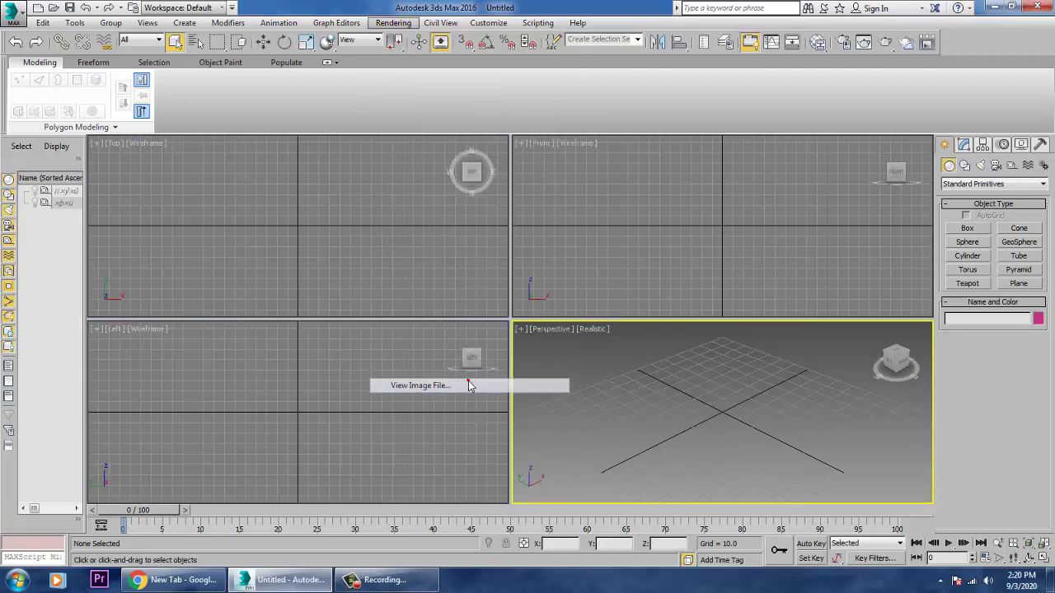
pyautogui.click(181, 168)
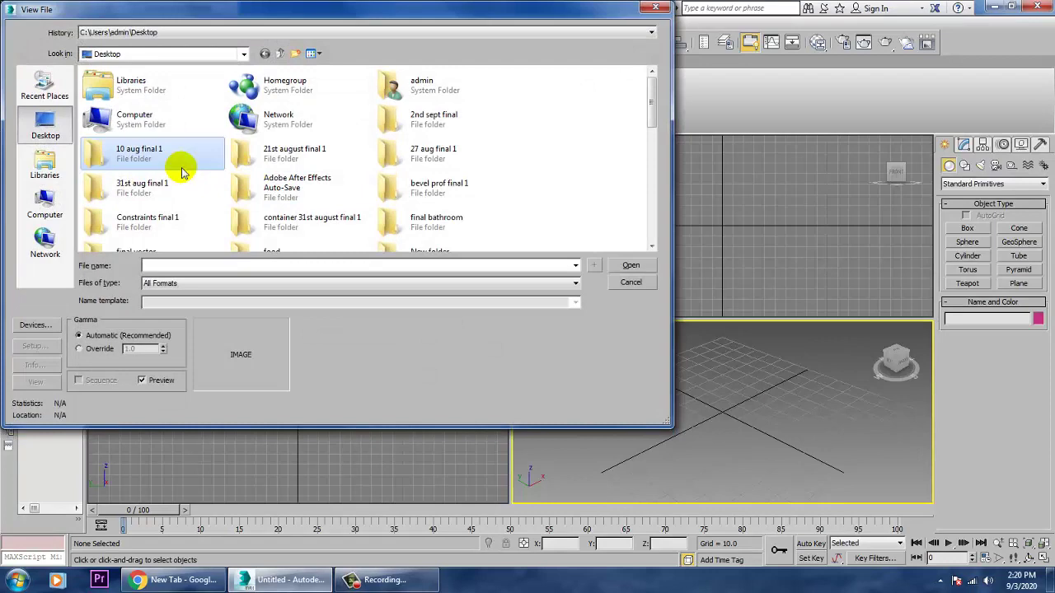
pyautogui.scroll(-3, 384, 188)
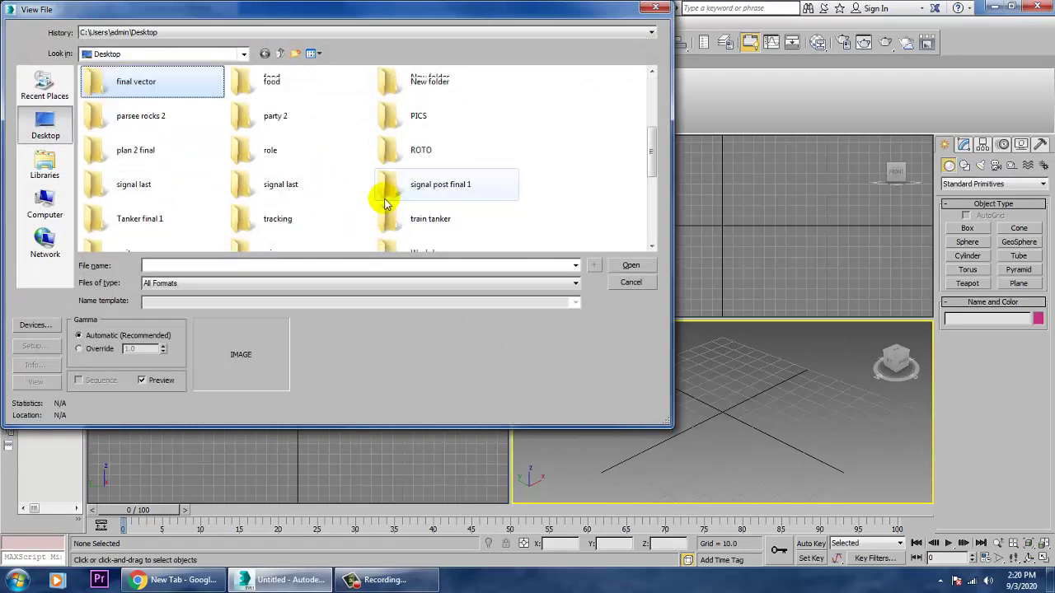
pyautogui.doubleClick(266, 83)
pyautogui.doubleClick(136, 112)
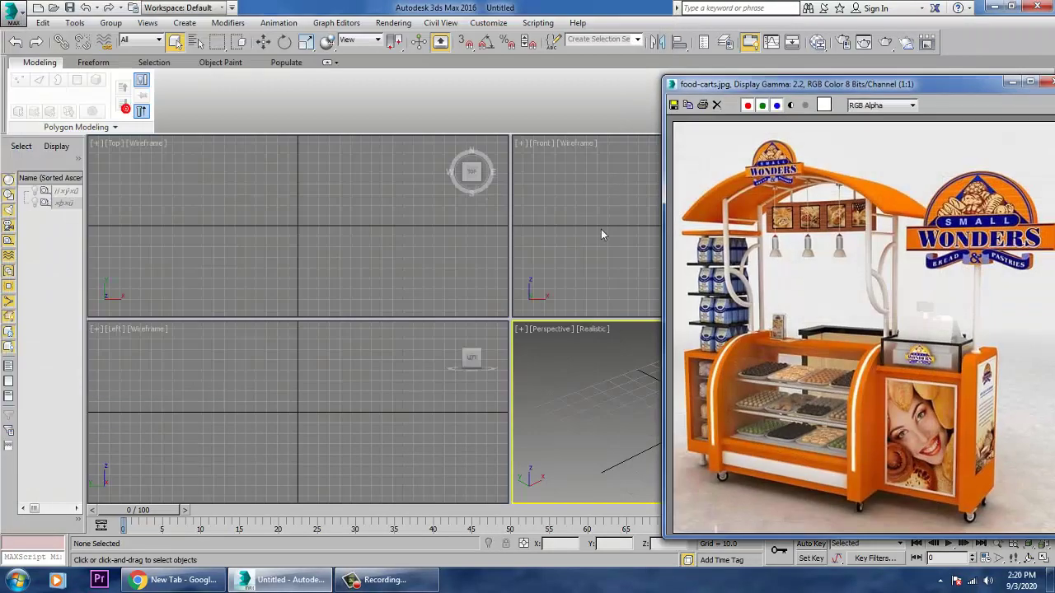
pyautogui.moveTo(826, 92); pyautogui.dragTo(276, 50)
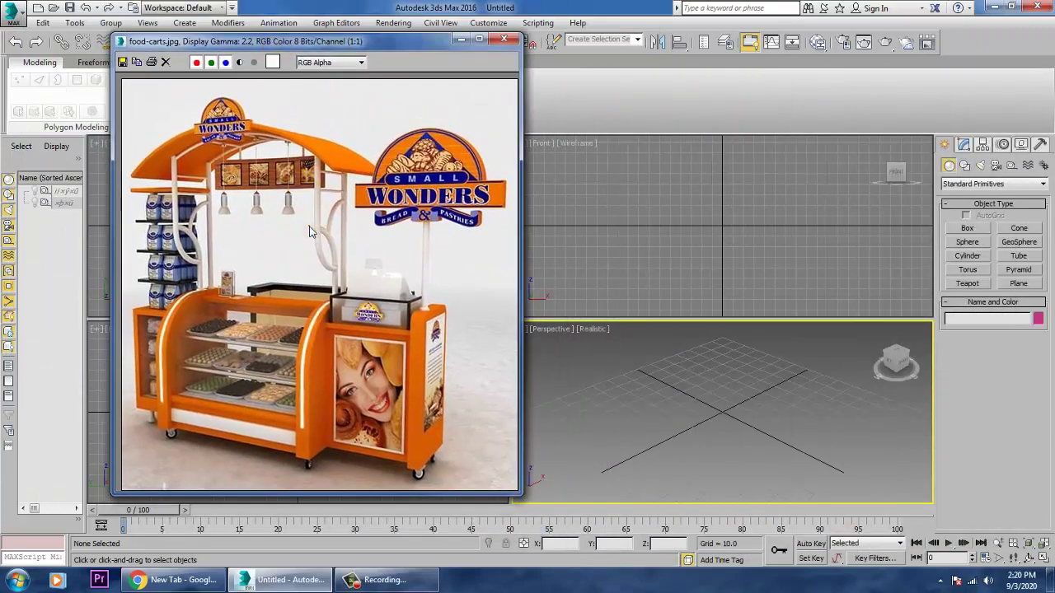
pyautogui.scroll(1, 303, 330)
pyautogui.moveTo(286, 246); pyautogui.dragTo(403, 331, button='middle')
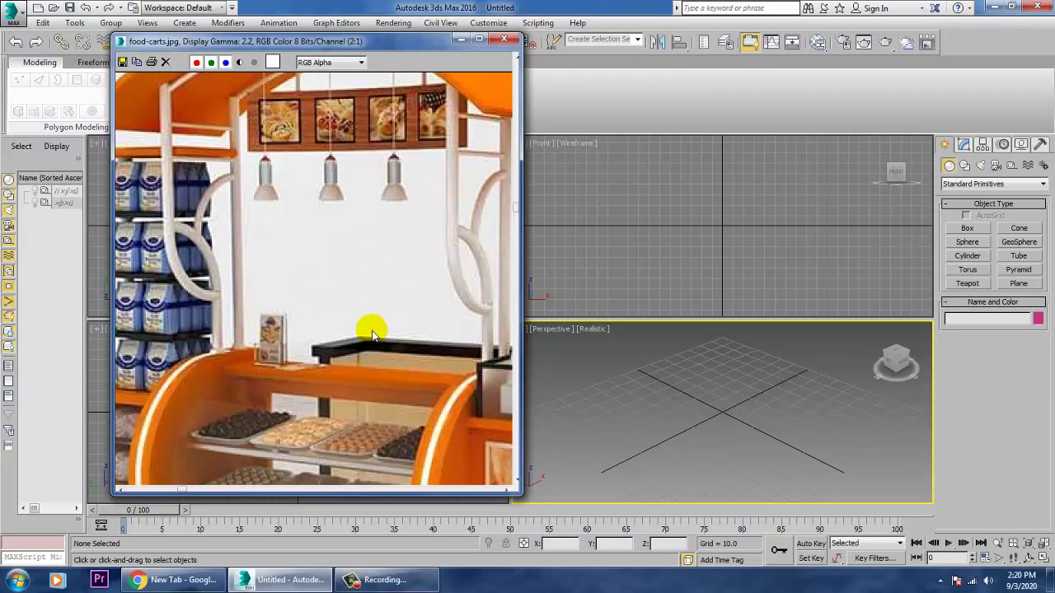
pyautogui.scroll(-2, 328, 328)
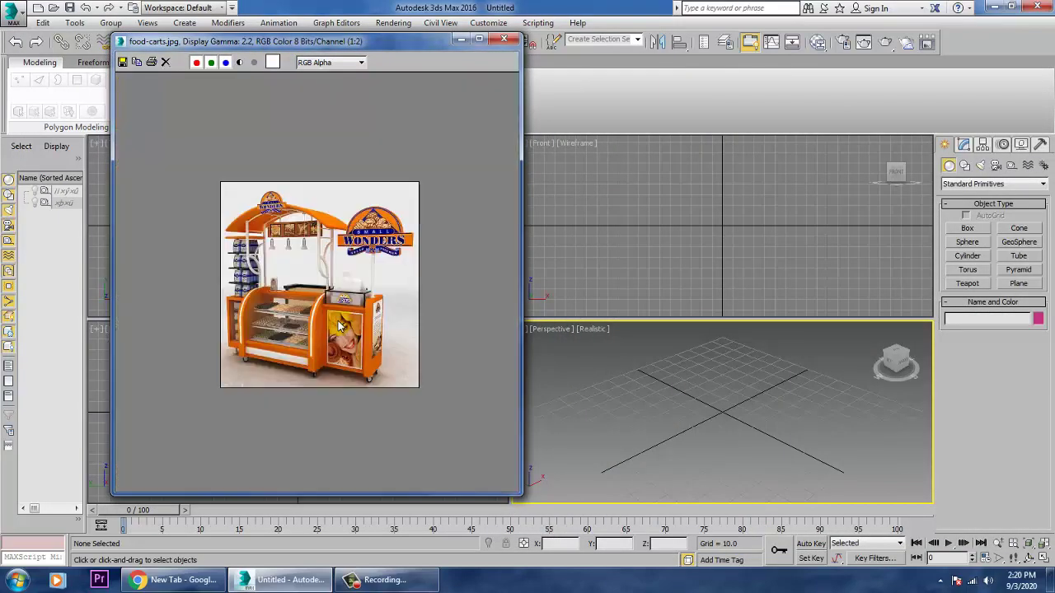
pyautogui.scroll(1, 335, 315)
pyautogui.scroll(1, 360, 320)
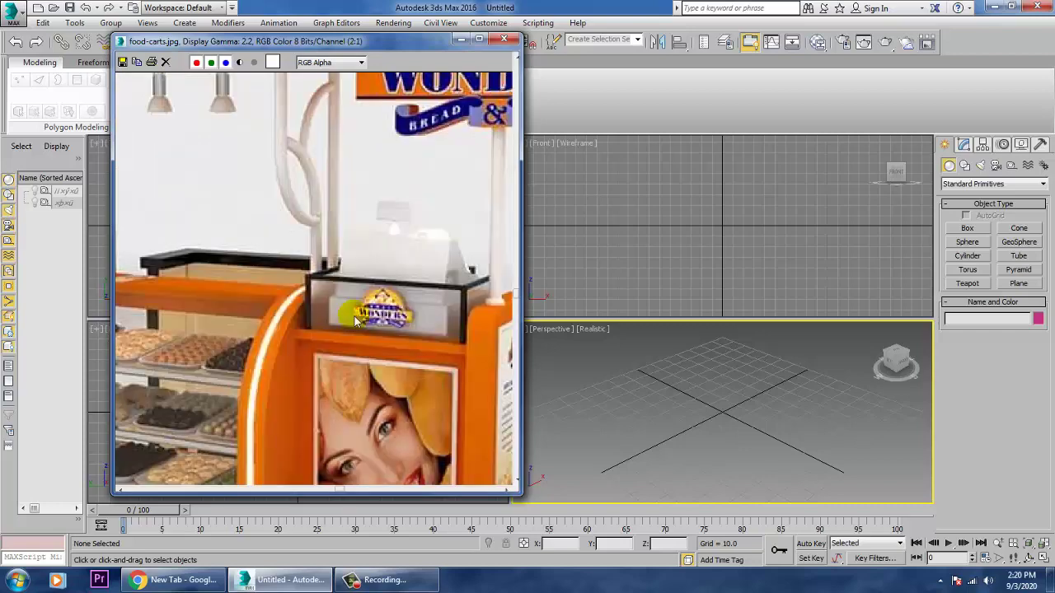
pyautogui.scroll(-1, 366, 356)
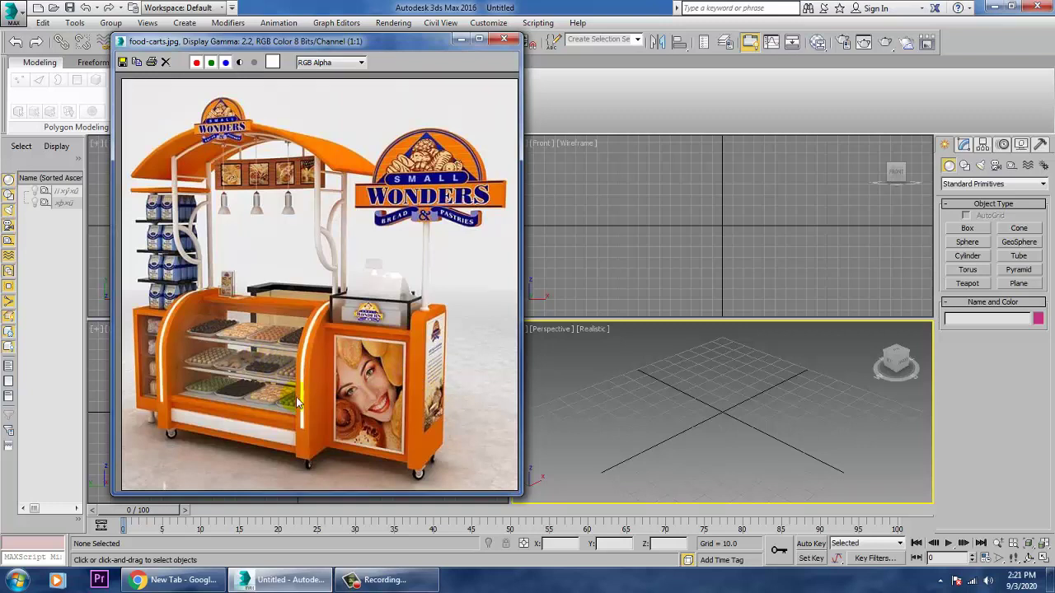
# Step: Create a large ground plane around the origin in the maximized Perspective view, keeping the reference image beside it
pyautogui.click(715, 431)
pyautogui.click(1024, 285)
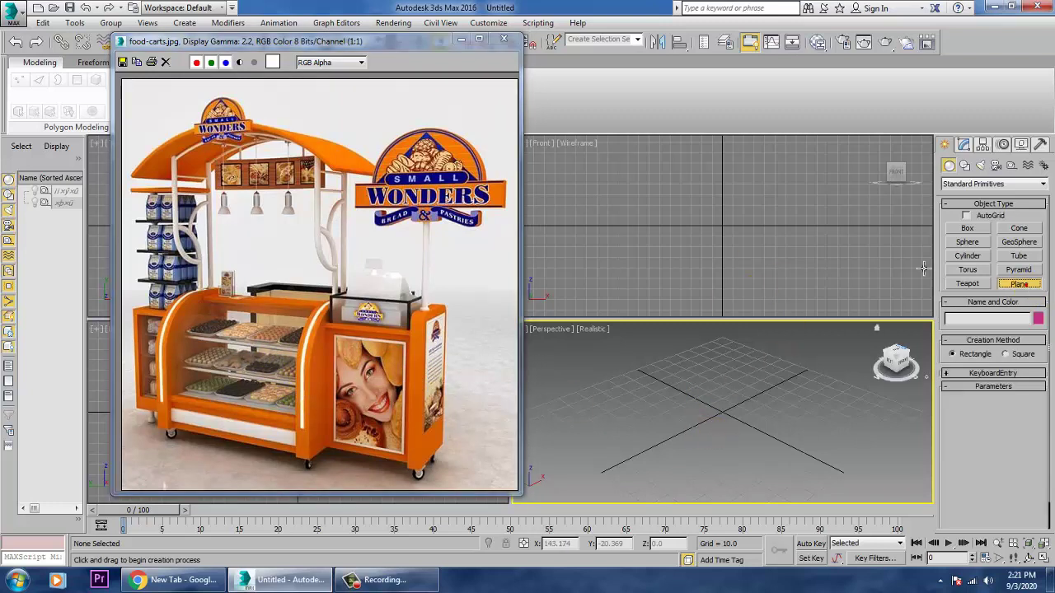
pyautogui.moveTo(362, 42); pyautogui.dragTo(274, 40)
pyautogui.click(737, 387)
pyautogui.hotkey('alt', 'w')
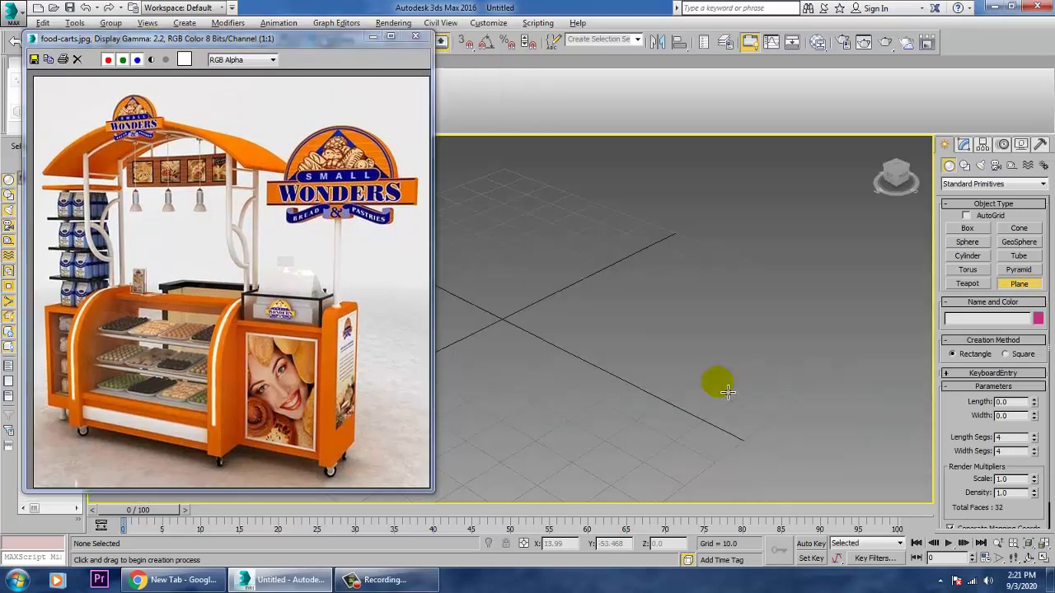
pyautogui.scroll(-5, 725, 385)
pyautogui.moveTo(667, 283); pyautogui.dragTo(677, 505)
pyautogui.rightClick(671, 402)
pyautogui.click(233, 360)
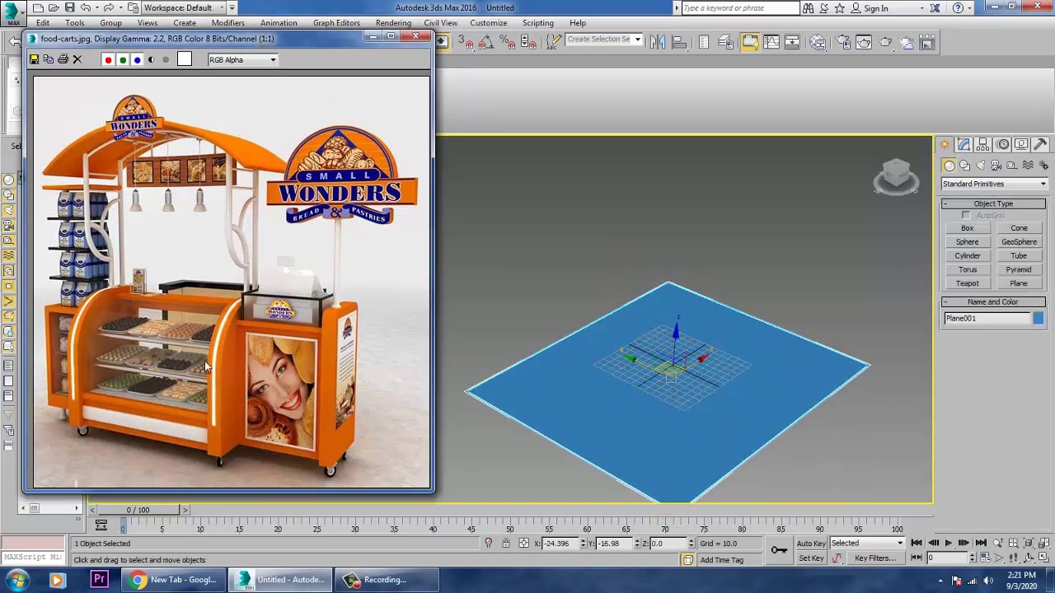
pyautogui.scroll(1, 205, 365)
pyautogui.scroll(-1, 224, 356)
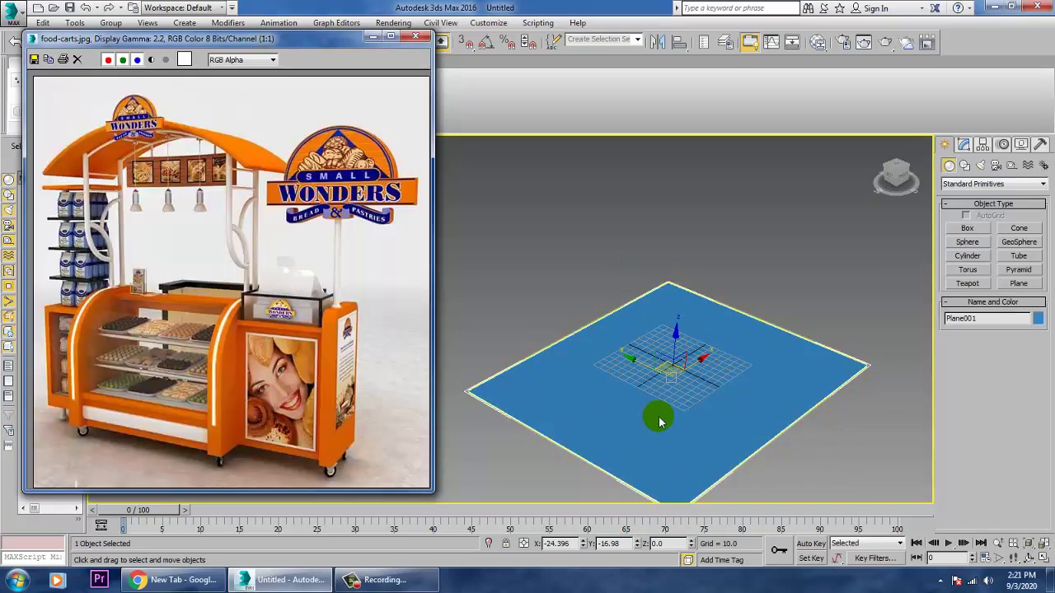
# Step: Draw a closed four-point line profile in the Front view on the ground plane, about 94 units wide and 100 units tall
pyautogui.hotkey('alt', 'w')
pyautogui.click(735, 293)
pyautogui.click(779, 224)
pyautogui.hotkey('alt', 'w')
pyautogui.moveTo(653, 272); pyautogui.dragTo(722, 397, button='middle')
pyautogui.scroll(-3, 758, 354)
pyautogui.click(964, 166)
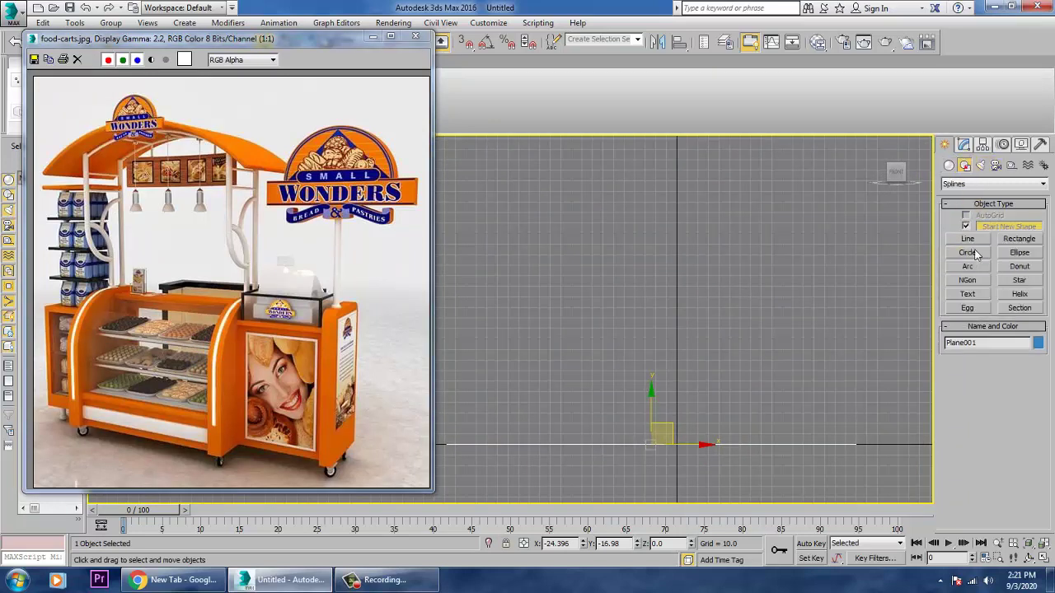
pyautogui.click(969, 239)
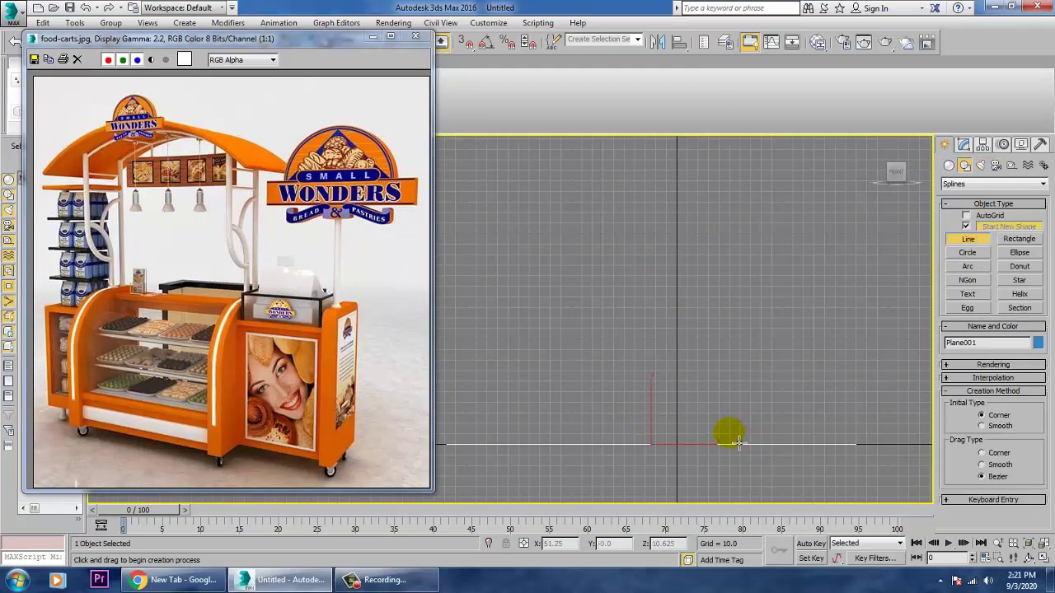
pyautogui.moveTo(720, 440); pyautogui.dragTo(719, 336)
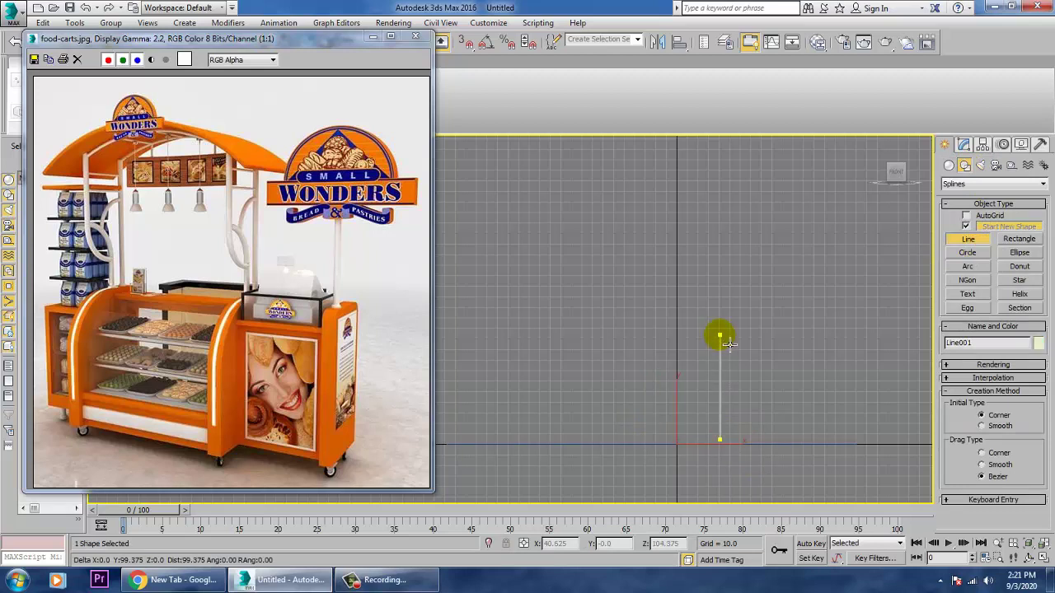
pyautogui.click(637, 336)
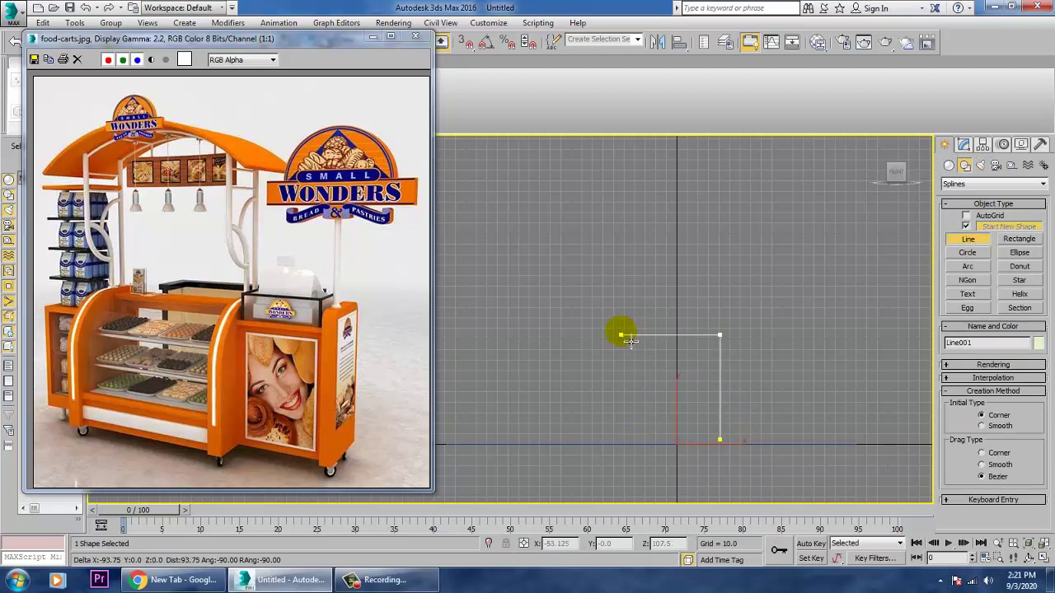
pyautogui.click(630, 341)
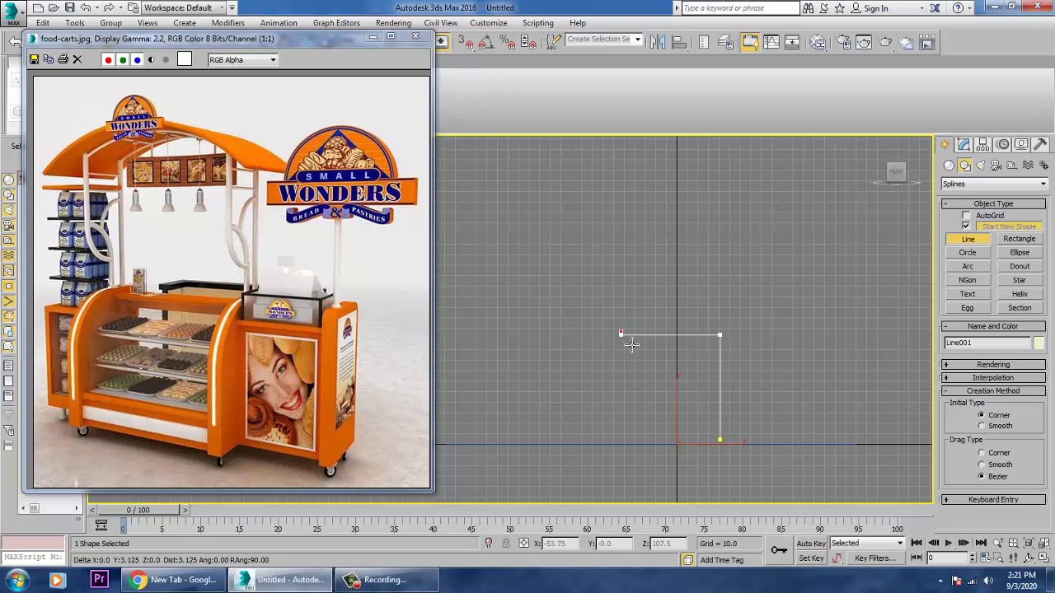
pyautogui.click(719, 443)
pyautogui.click(729, 452)
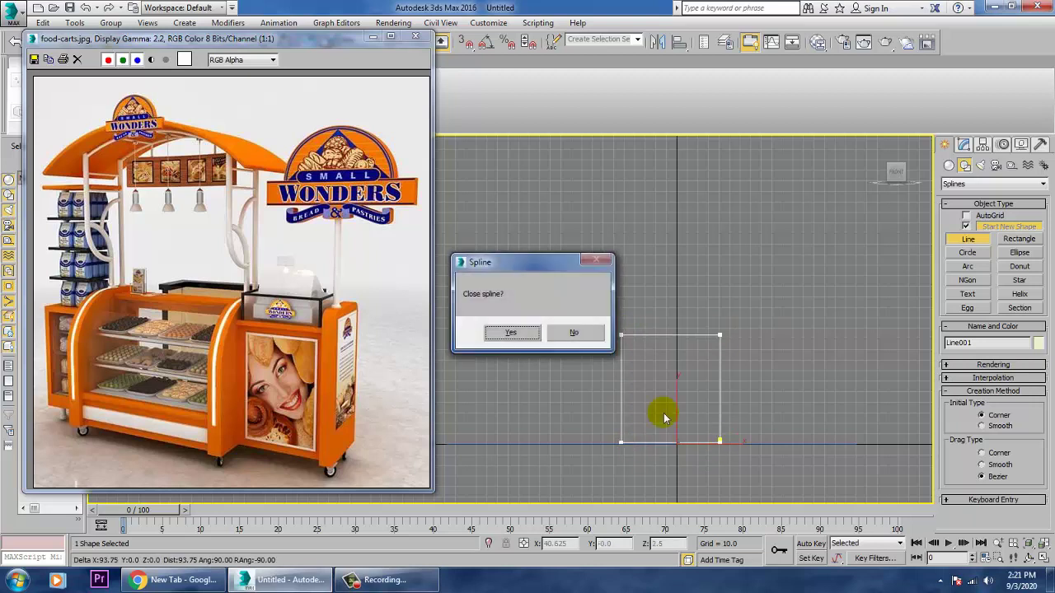
pyautogui.click(531, 334)
pyautogui.press('w')
# Step: Move the profile's lower-right vertex down to level its bottom edge
pyautogui.moveTo(723, 368); pyautogui.dragTo(701, 361, button='middle')
pyautogui.scroll(2, 700, 358)
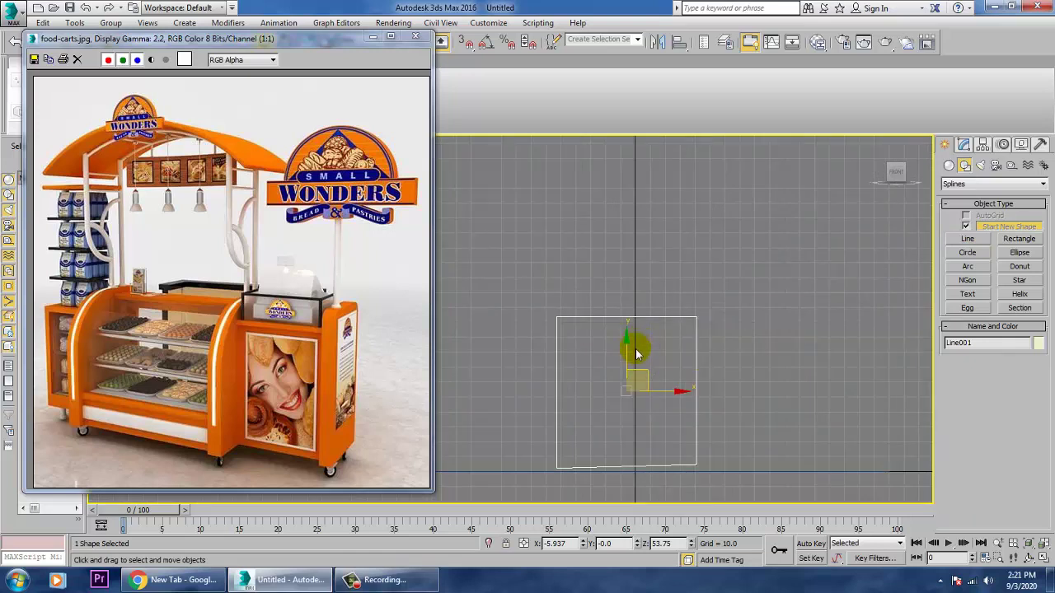
pyautogui.press('1')
pyautogui.moveTo(682, 440); pyautogui.dragTo(716, 482)
pyautogui.moveTo(705, 422); pyautogui.dragTo(706, 425)
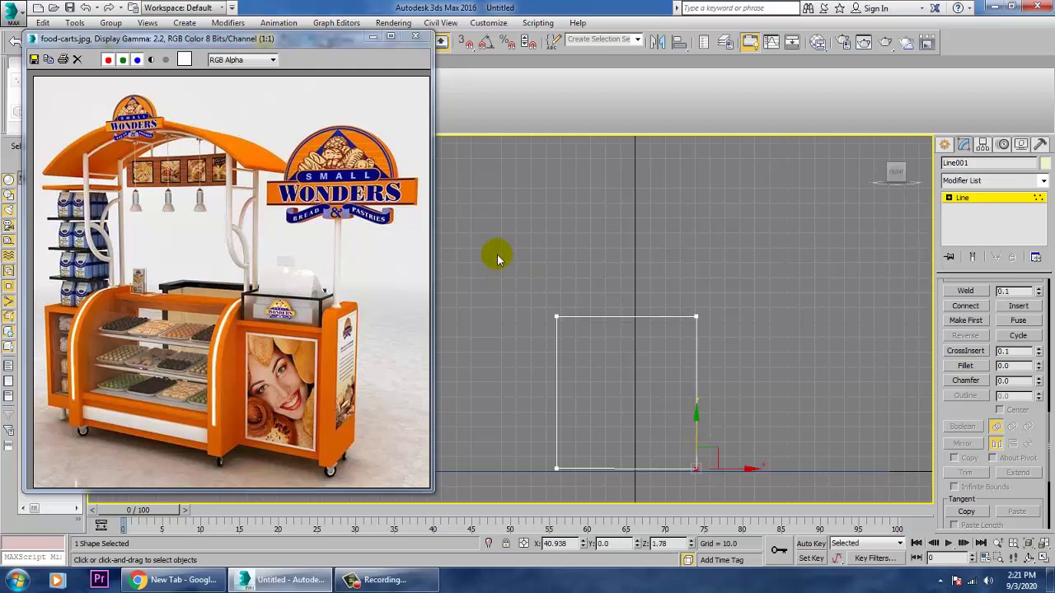
# Step: Fillet the profile's upper-left corner with a radius of about 70 units to form the counter's curved front
pyautogui.moveTo(502, 255); pyautogui.dragTo(636, 376)
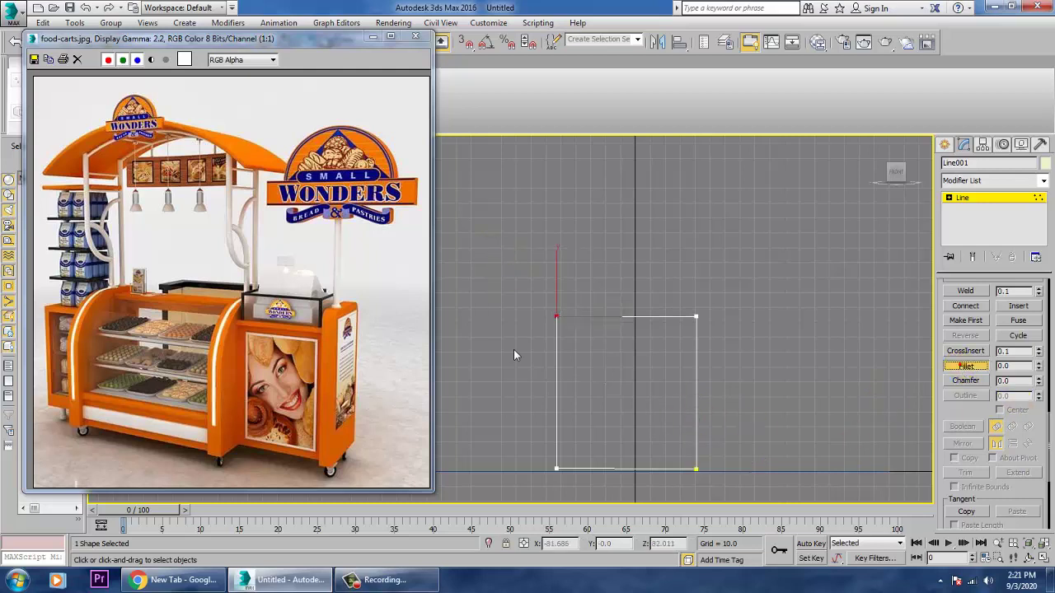
pyautogui.moveTo(560, 330); pyautogui.dragTo(535, 230)
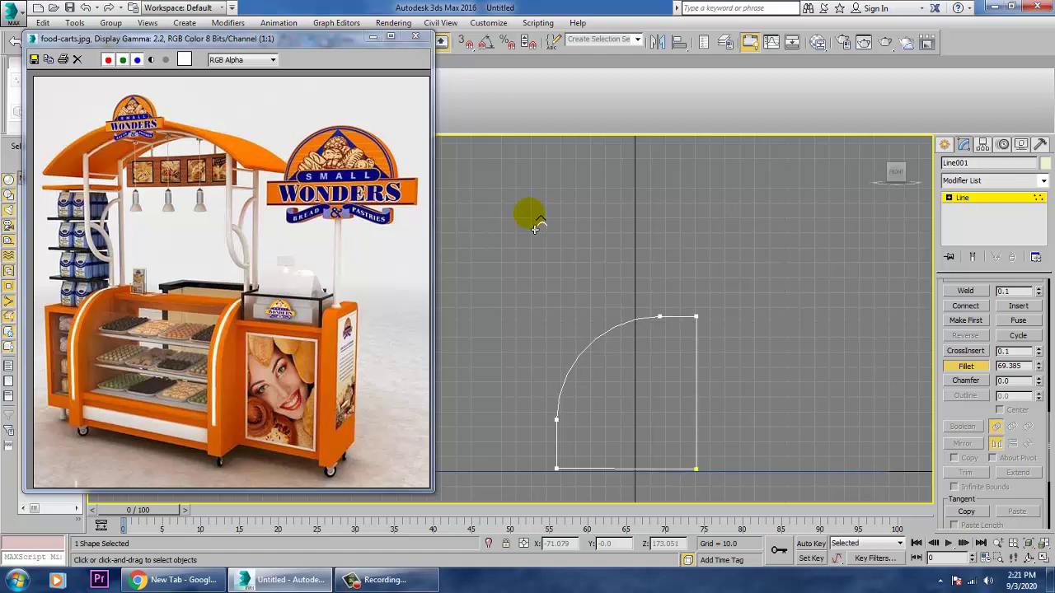
pyautogui.moveTo(531, 226); pyautogui.dragTo(532, 226)
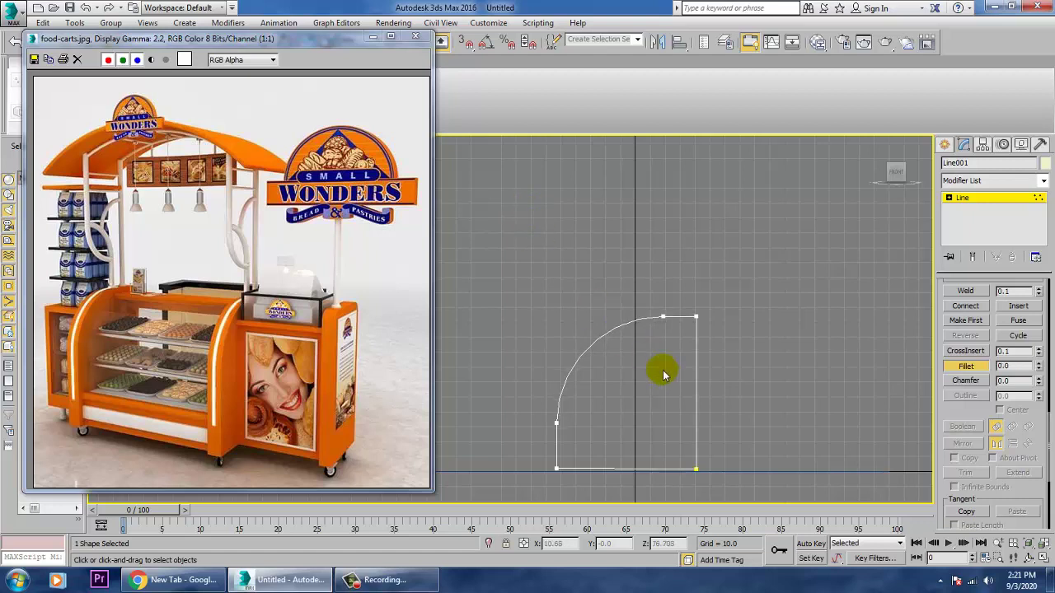
pyautogui.moveTo(709, 398); pyautogui.dragTo(750, 323, button='middle')
pyautogui.scroll(2, 629, 438)
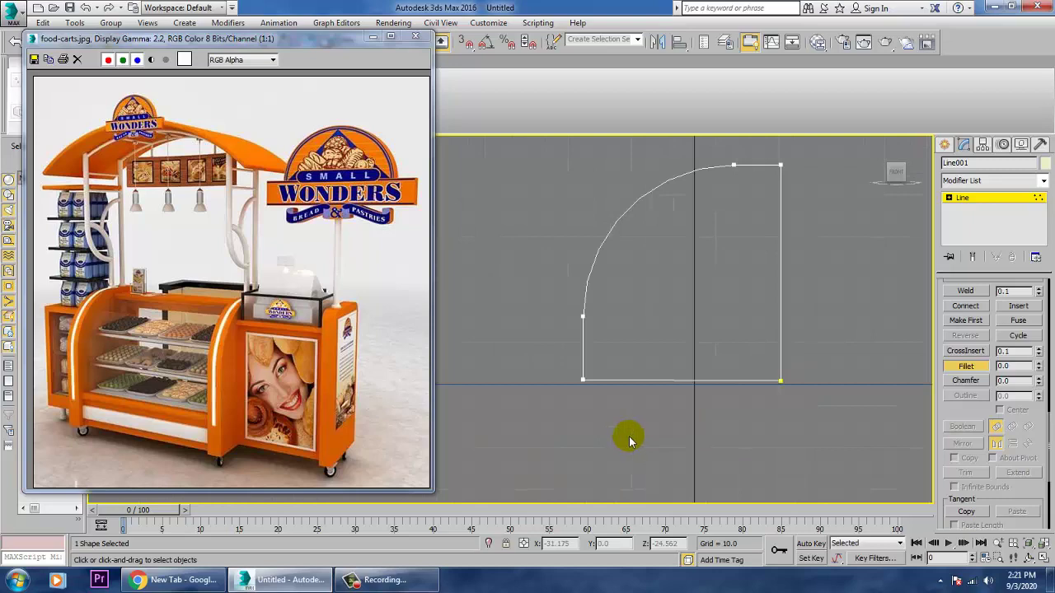
pyautogui.rightClick(672, 441)
# Step: Apply an Extrude modifier to the counter profile with an amount of 100.5
pyautogui.hotkey('alt', 'w')
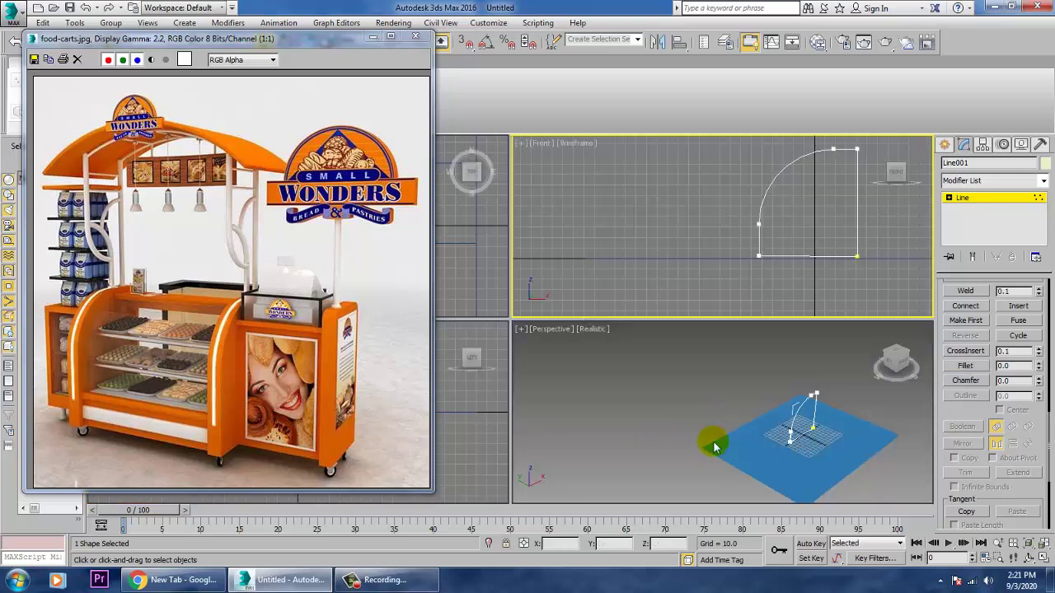
pyautogui.rightClick(715, 446)
pyautogui.hotkey('alt', 'w')
pyautogui.keyDown('alt'); pyautogui.moveTo(745, 438); pyautogui.dragTo(683, 407, button='middle'); pyautogui.keyUp('alt')
pyautogui.scroll(5, 681, 398)
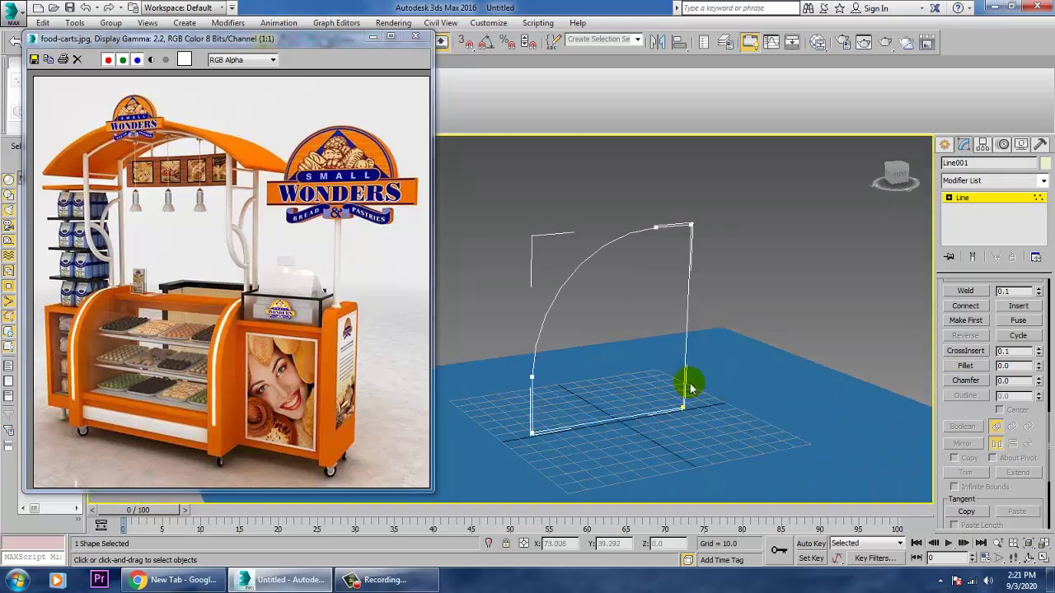
pyautogui.click(1043, 183)
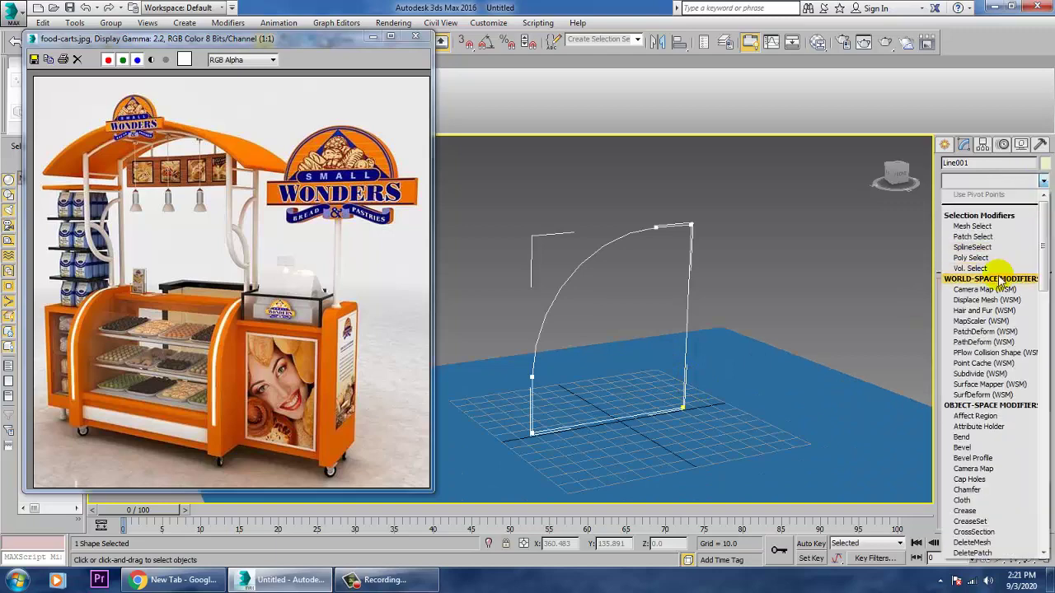
pyautogui.write('ex')
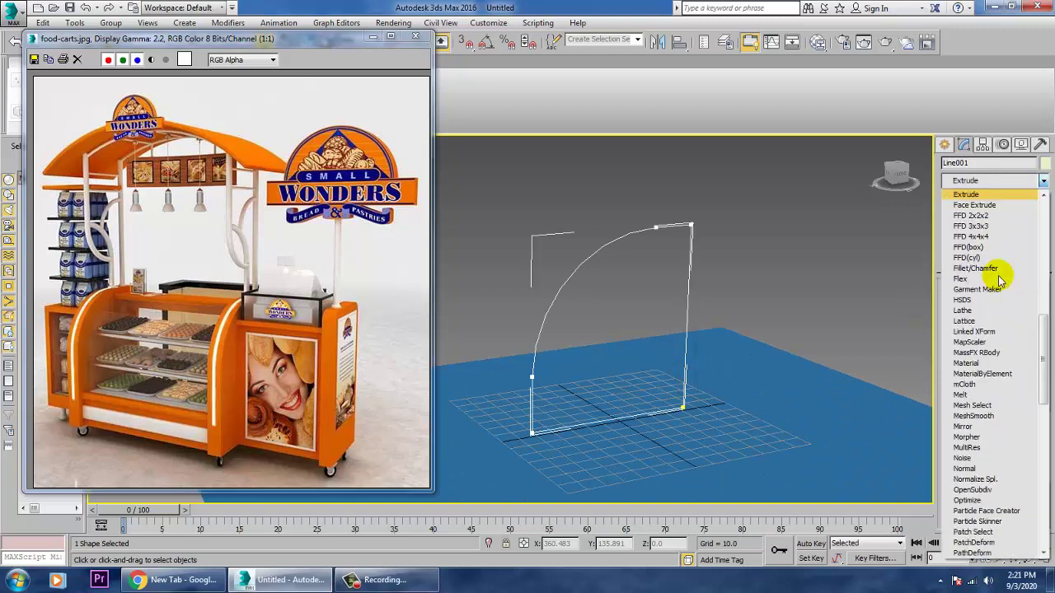
pyautogui.press('Return')
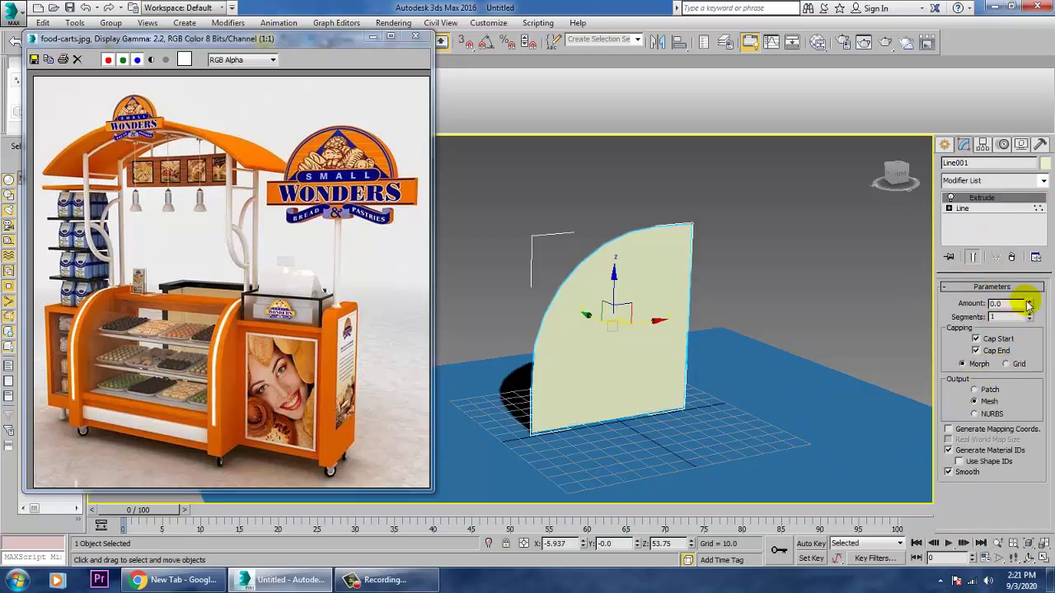
pyautogui.moveTo(1028, 305); pyautogui.dragTo(1031, 160)
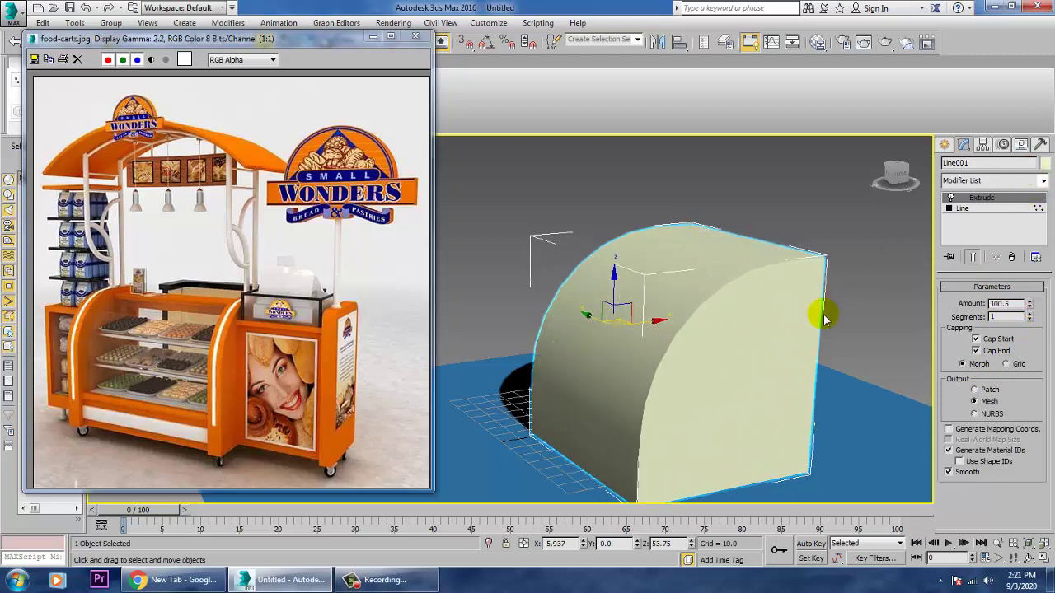
# Step: Display edged faces in the Perspective view to show the extruded counter's segments
pyautogui.press('F4')
pyautogui.keyDown('alt'); pyautogui.moveTo(701, 349); pyautogui.dragTo(725, 337, button='middle'); pyautogui.keyUp('alt')
pyautogui.moveTo(917, 460); pyautogui.dragTo(905, 354, button='middle')
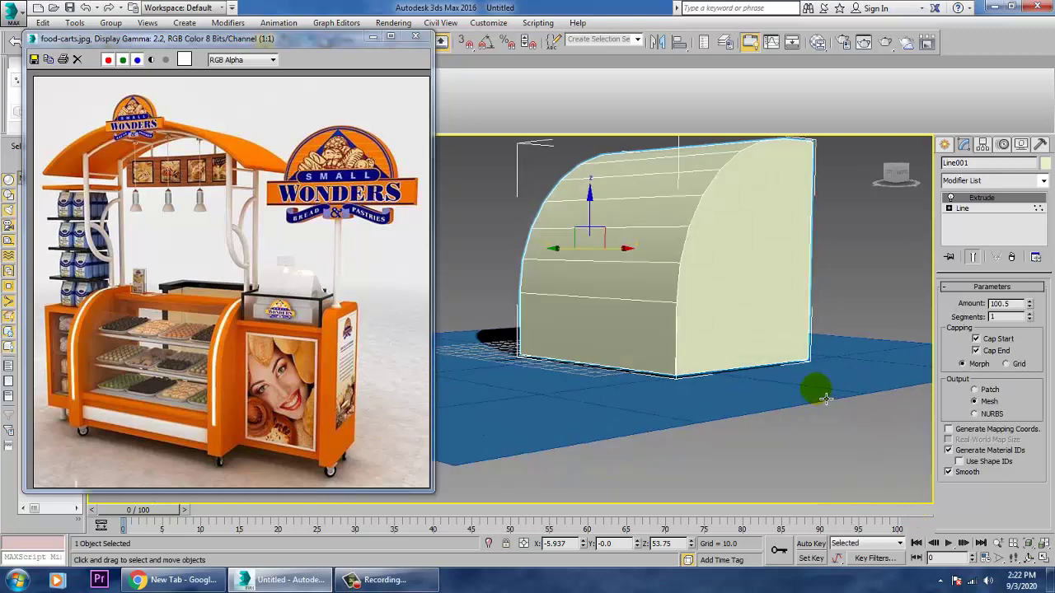
# Step: Increase the counter's extrusion amount to 105 and move the counter about 15.5 units along Y
pyautogui.keyDown('alt'); pyautogui.moveTo(825, 398); pyautogui.dragTo(773, 379, button='middle'); pyautogui.keyUp('alt')
pyautogui.scroll(1, 775, 379)
pyautogui.click(1029, 302)
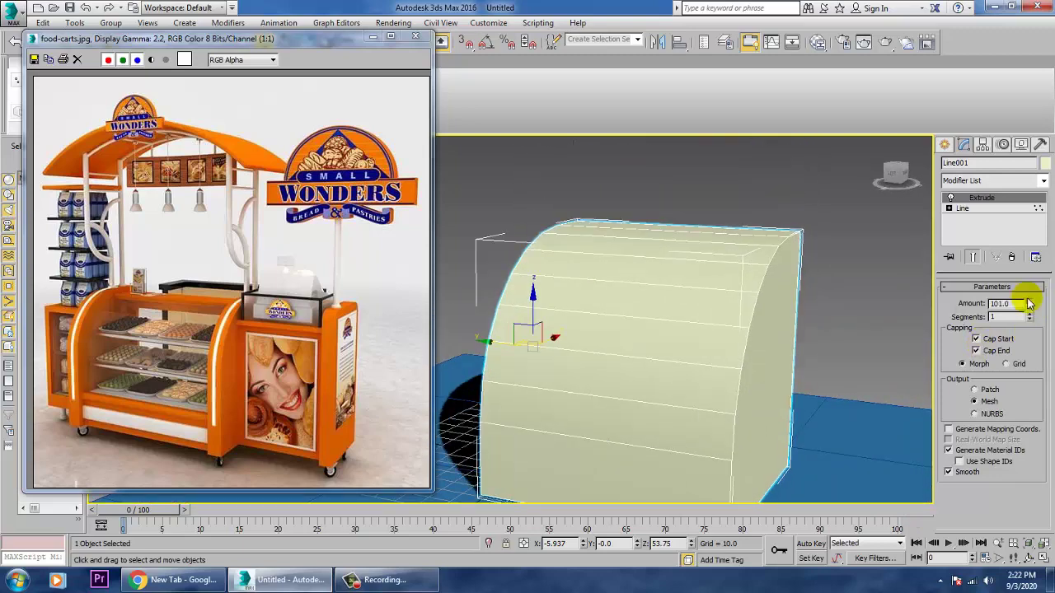
pyautogui.moveTo(1029, 304); pyautogui.dragTo(1029, 299)
pyautogui.moveTo(510, 352); pyautogui.dragTo(477, 352)
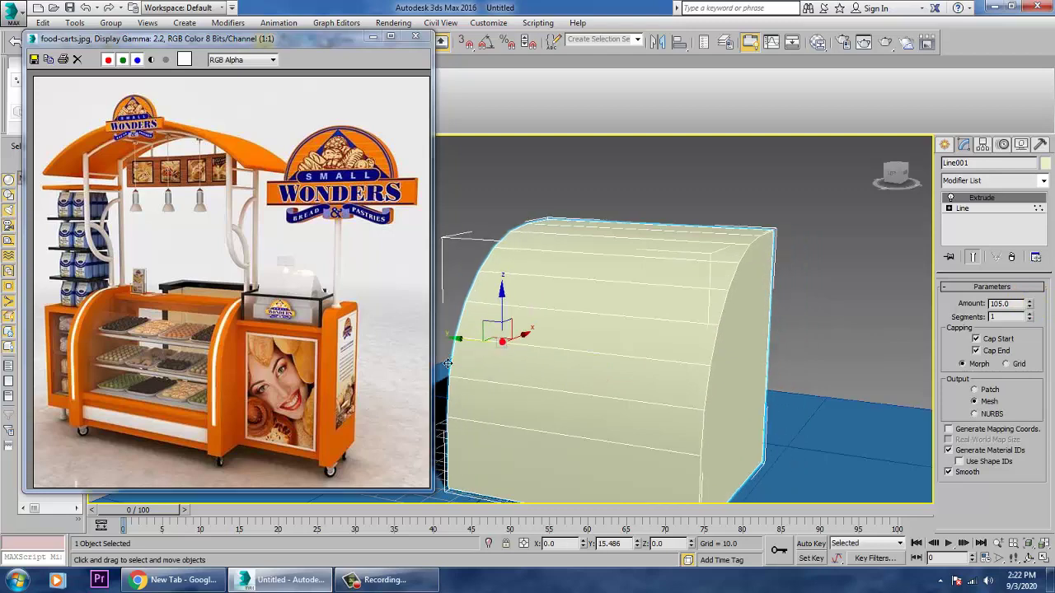
# Step: Convert the extruded counter to an Editable Poly
pyautogui.scroll(2, 203, 358)
pyautogui.scroll(-1, 206, 354)
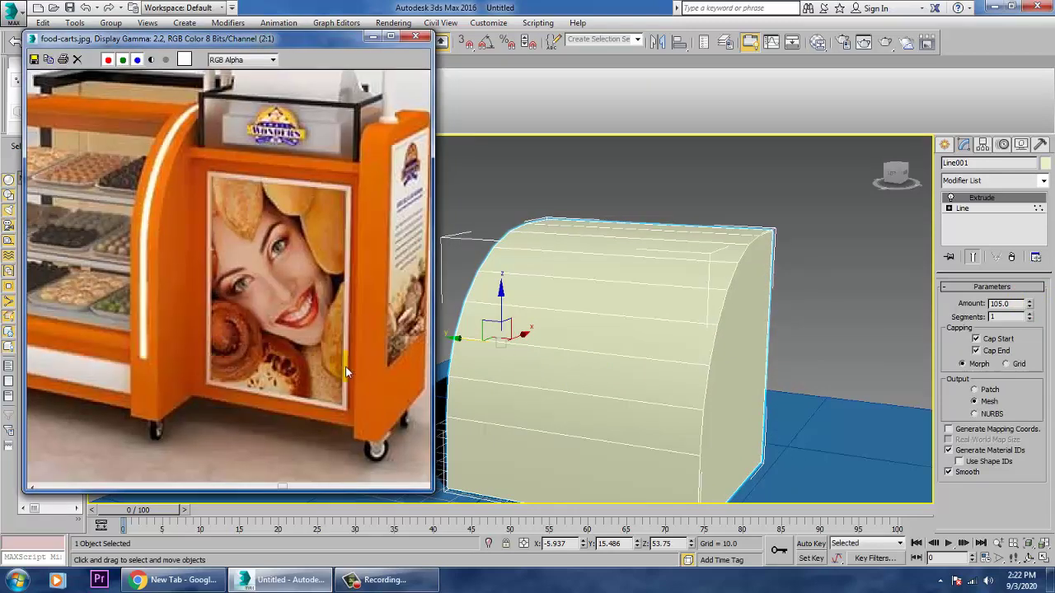
pyautogui.rightClick(600, 325)
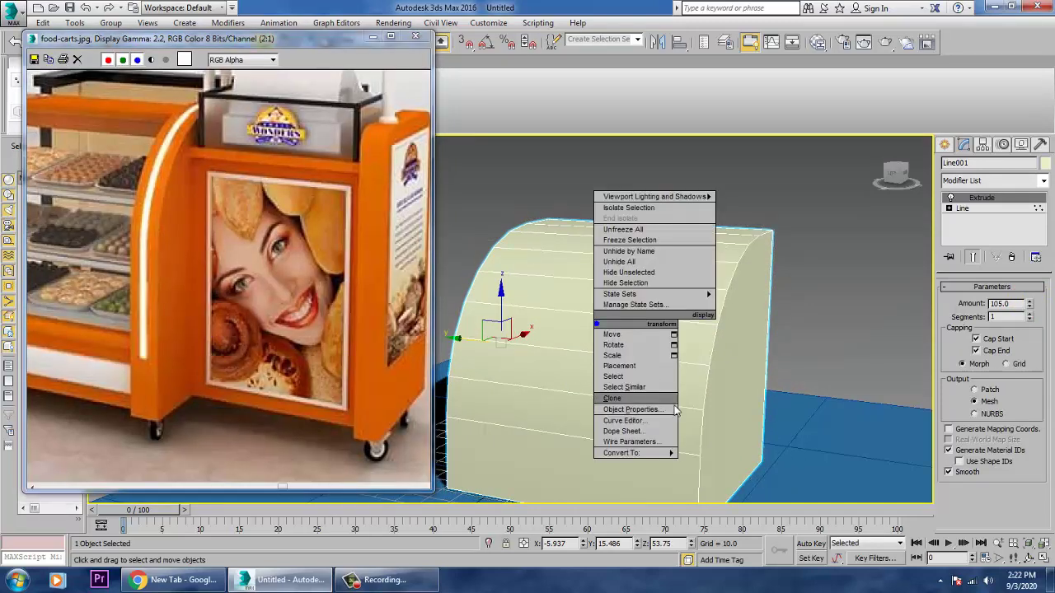
pyautogui.moveTo(669, 453)
pyautogui.click(730, 464)
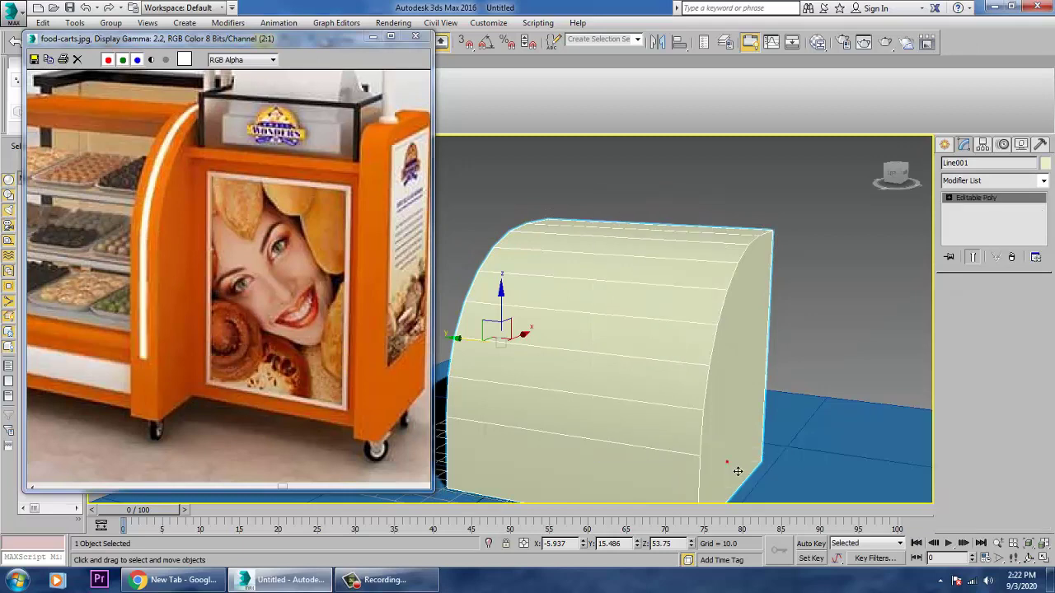
# Step: Add two edge loops over the counter's curved front with Swift Loop, one close to each side end
pyautogui.moveTo(127, 259); pyautogui.dragTo(246, 278, button='middle')
pyautogui.keyDown('alt'); pyautogui.moveTo(750, 365); pyautogui.dragTo(759, 318, button='middle'); pyautogui.keyUp('alt')
pyautogui.click(476, 84)
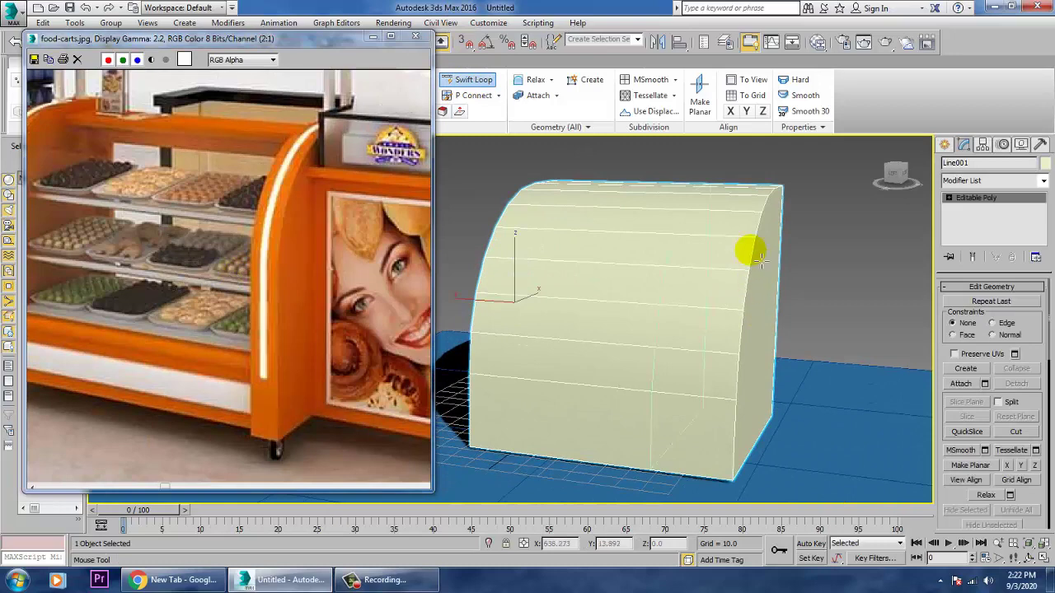
pyautogui.moveTo(759, 257)
pyautogui.keyDown('alt'); pyautogui.mouseDown(button='middle')
pyautogui.moveTo(775, 253)
pyautogui.moveTo(768, 242)
pyautogui.mouseUp(button='middle'); pyautogui.keyUp('alt')
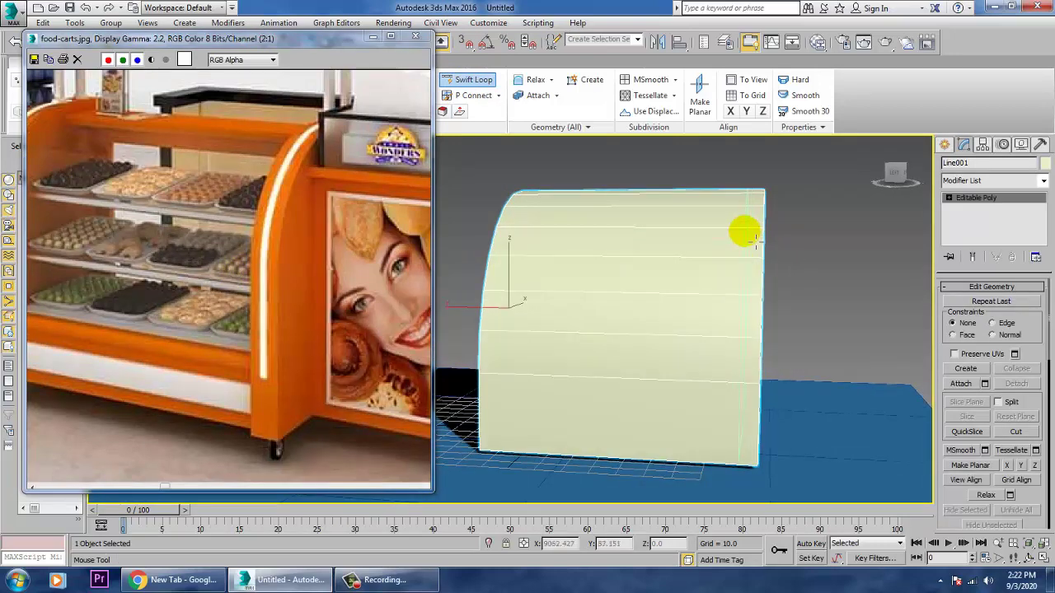
pyautogui.keyDown('alt'); pyautogui.moveTo(602, 276); pyautogui.dragTo(533, 236, button='middle'); pyautogui.keyUp('alt')
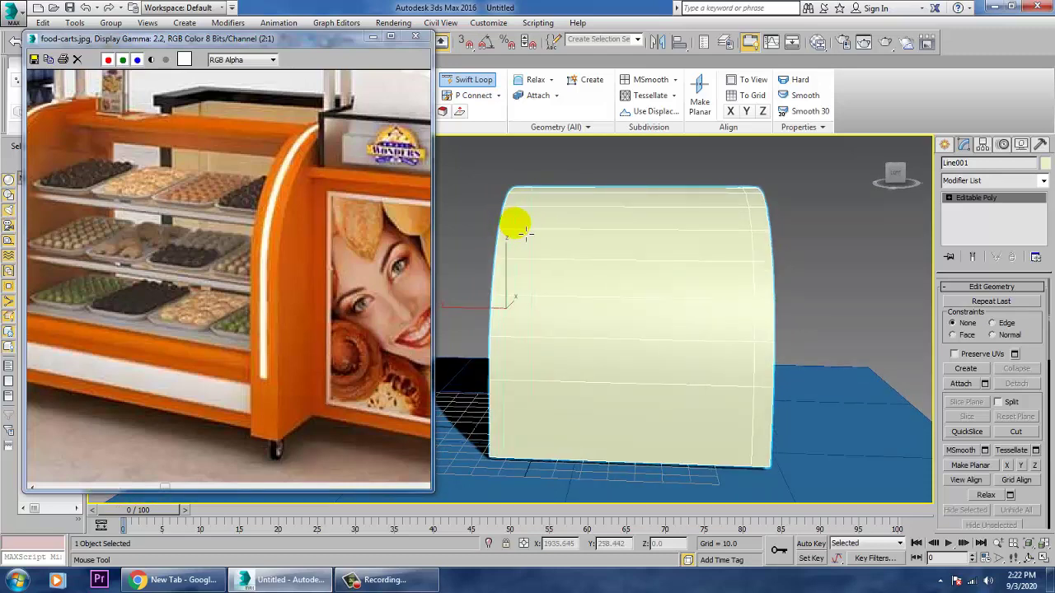
pyautogui.click(525, 234)
pyautogui.keyDown('alt'); pyautogui.moveTo(619, 236); pyautogui.dragTo(633, 257, button='middle'); pyautogui.keyUp('alt')
pyautogui.press('w')
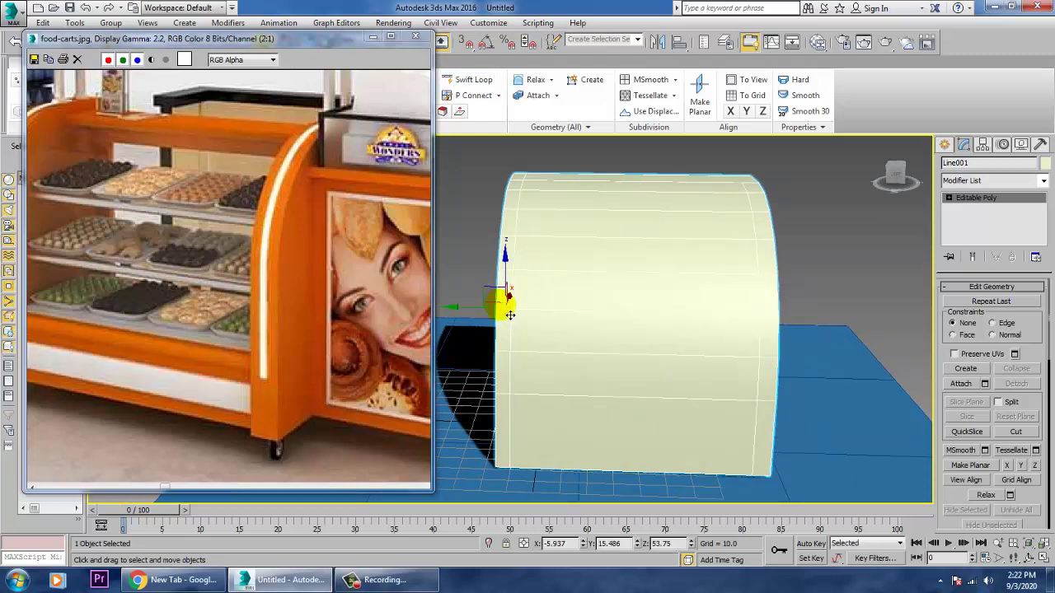
# Step: Move the edge loop at the counter's left end about 1.9 units inward along Y
pyautogui.press('2')
pyautogui.moveTo(473, 286); pyautogui.dragTo(477, 286)
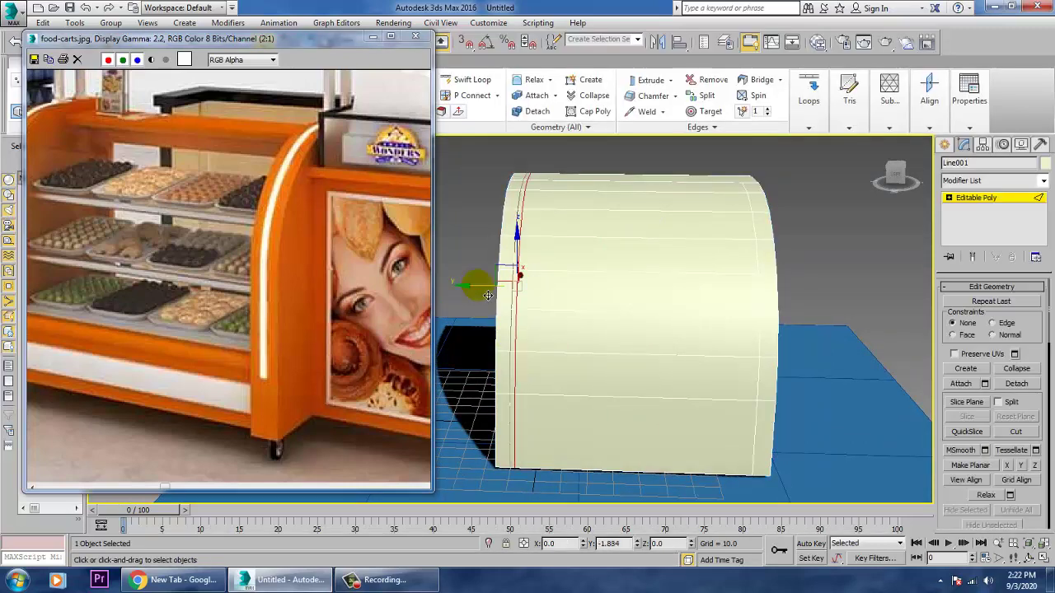
pyautogui.keyDown('alt'); pyautogui.moveTo(586, 305); pyautogui.dragTo(575, 306, button='middle'); pyautogui.keyUp('alt')
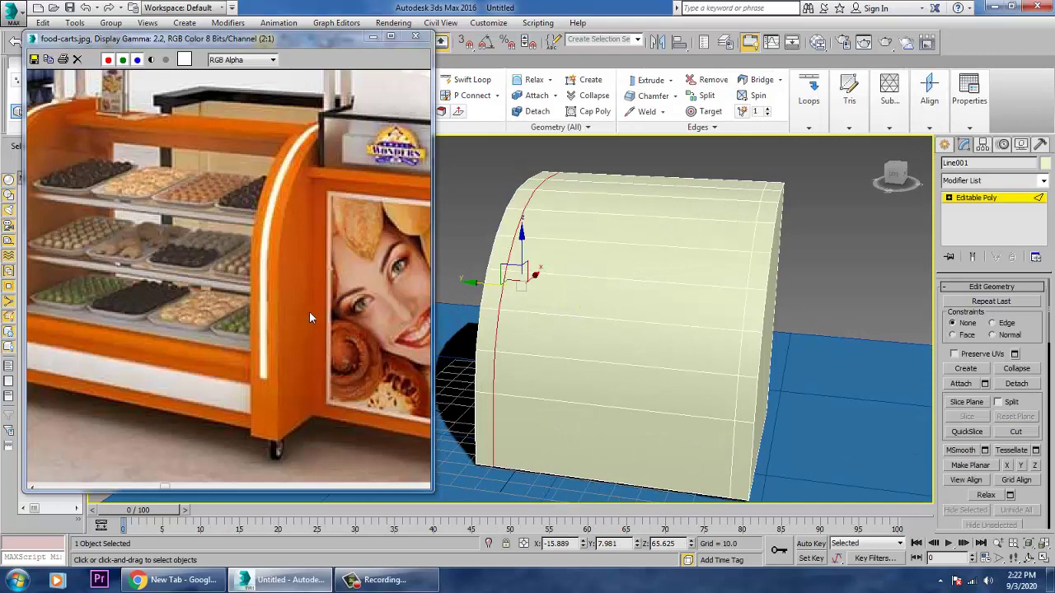
# Step: Recess the lowest polygon between the counter's two side strips by extruding it with a height of -3.203
pyautogui.keyDown('alt'); pyautogui.moveTo(745, 352); pyautogui.dragTo(756, 290, button='middle'); pyautogui.keyUp('alt')
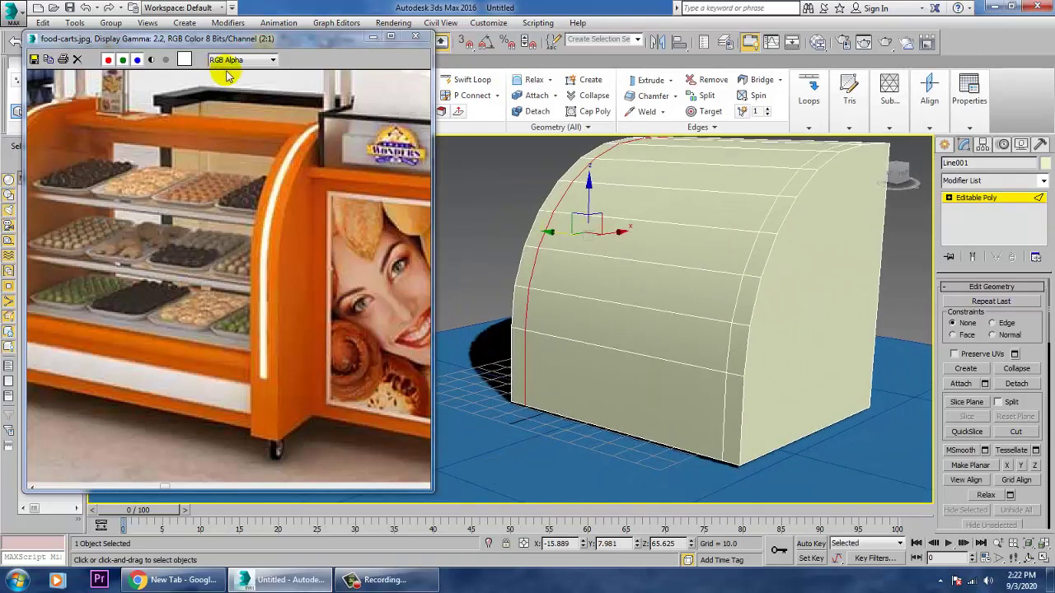
pyautogui.moveTo(208, 46); pyautogui.dragTo(272, 44)
pyautogui.moveTo(268, 276); pyautogui.dragTo(352, 258, button='middle')
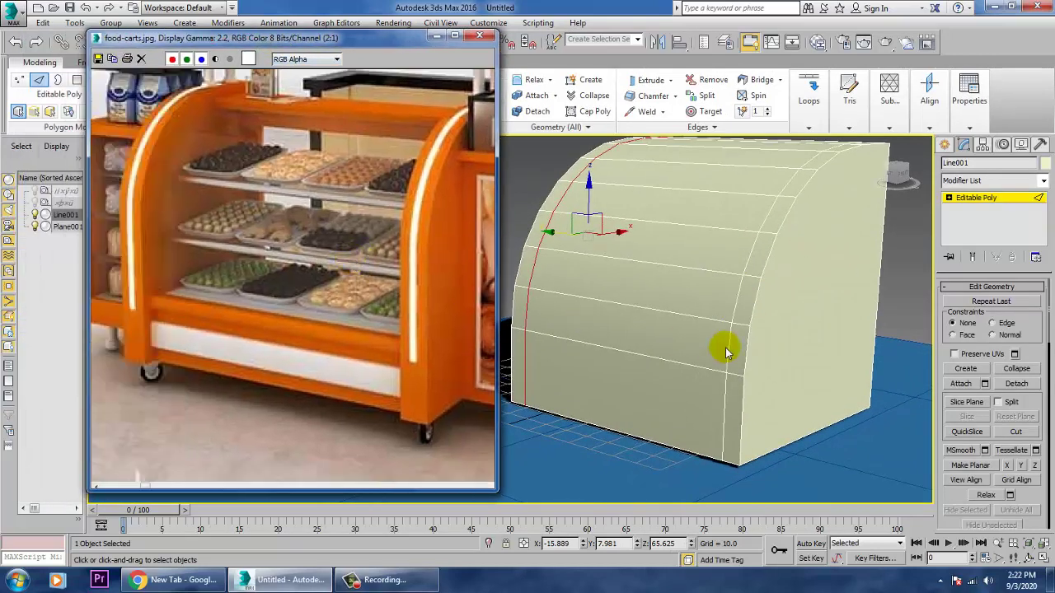
pyautogui.moveTo(718, 377)
pyautogui.mouseDown(button='middle')
pyautogui.moveTo(761, 341)
pyautogui.moveTo(745, 338)
pyautogui.moveTo(736, 310)
pyautogui.moveTo(730, 360)
pyautogui.mouseUp(button='middle')
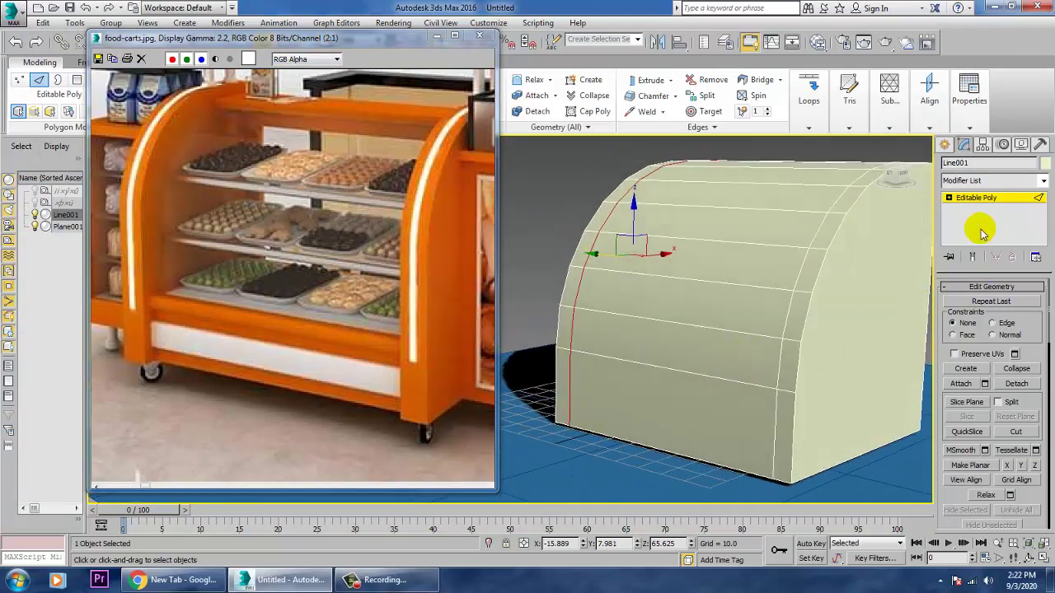
pyautogui.click(949, 198)
pyautogui.click(969, 239)
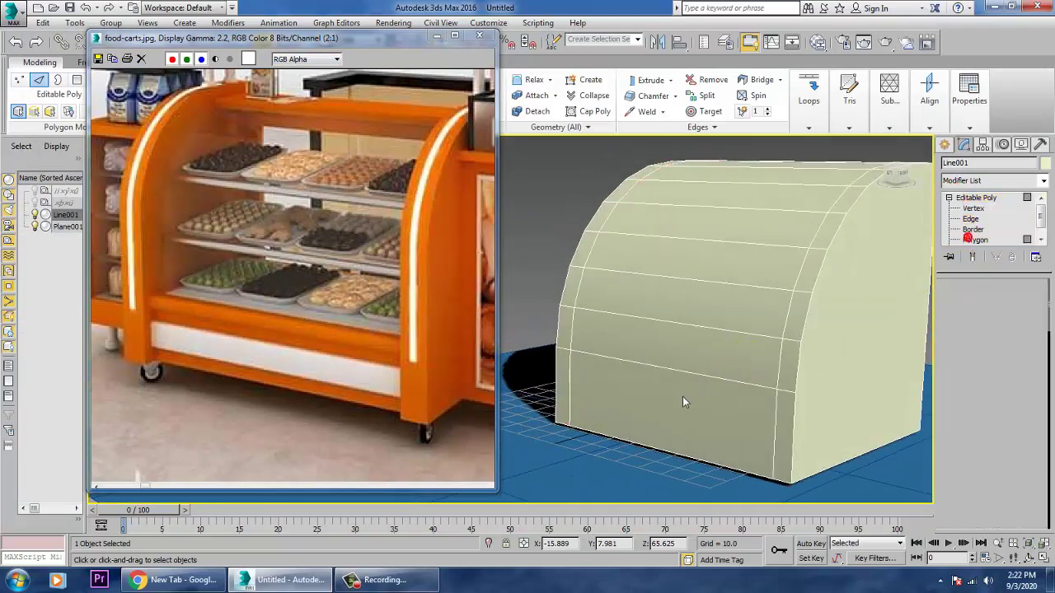
pyautogui.click(683, 398)
pyautogui.press('F2')
pyautogui.moveTo(793, 421)
pyautogui.keyDown('alt'); pyautogui.mouseDown(button='middle')
pyautogui.moveTo(763, 399)
pyautogui.moveTo(775, 401)
pyautogui.mouseUp(button='middle'); pyautogui.keyUp('alt')
pyautogui.moveTo(775, 361); pyautogui.dragTo(781, 392, button='middle')
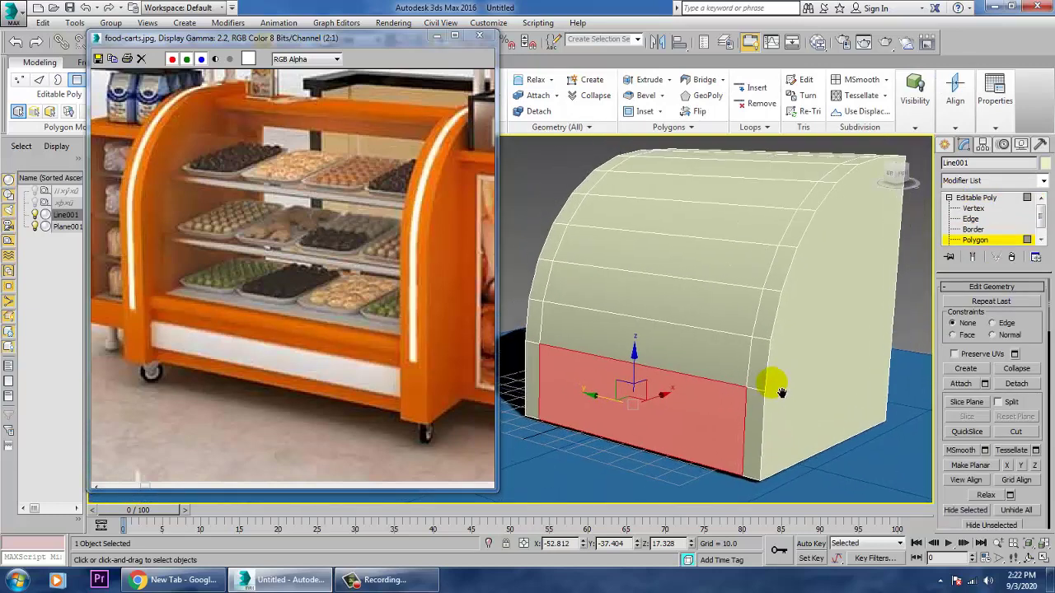
pyautogui.moveTo(967, 507); pyautogui.dragTo(965, 148)
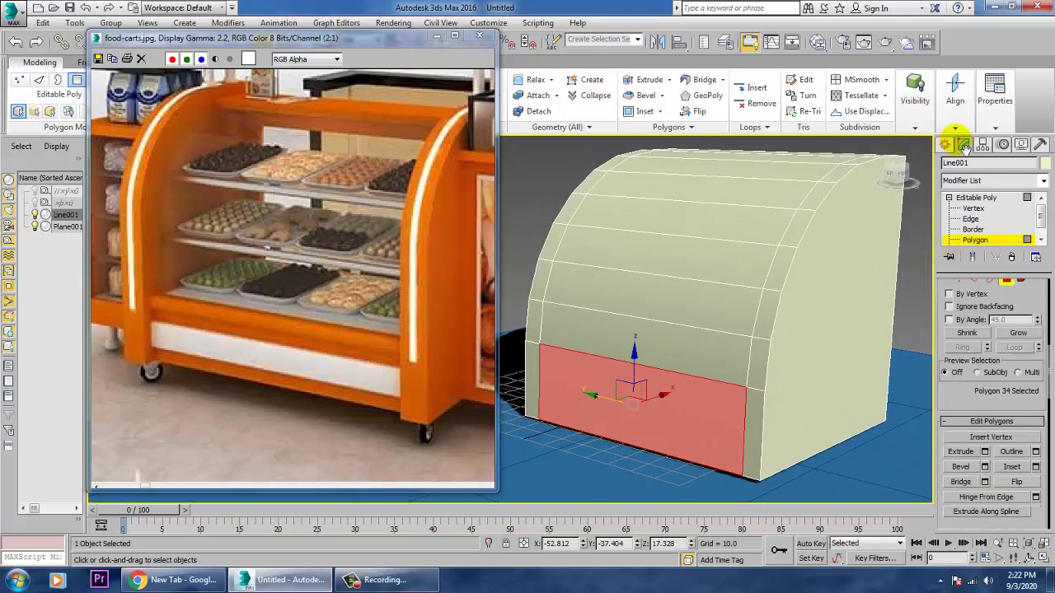
pyautogui.scroll(-2, 968, 247)
pyautogui.click(984, 400)
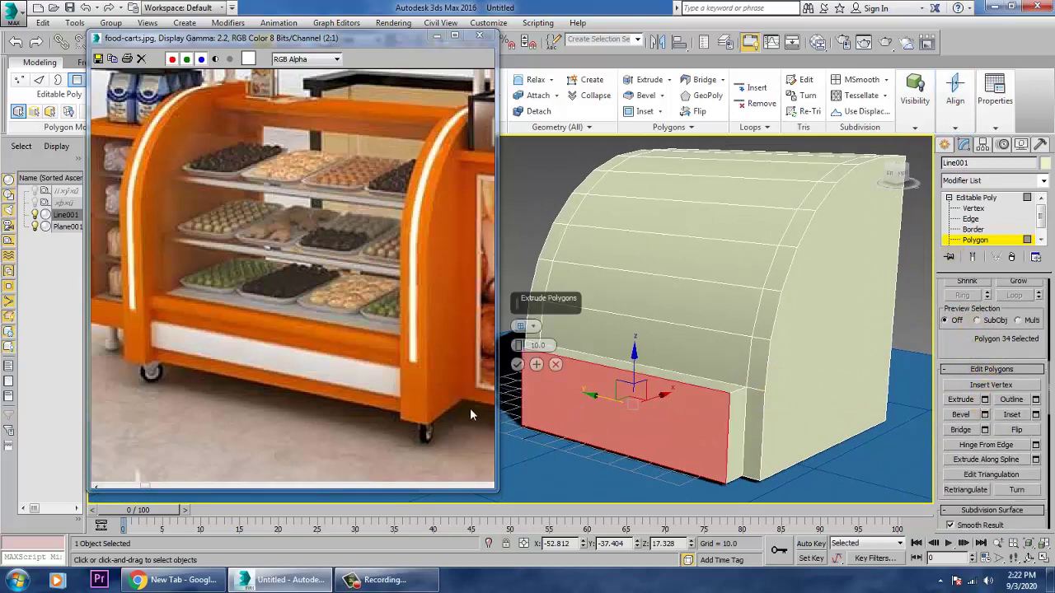
pyautogui.moveTo(521, 345); pyautogui.dragTo(550, 425)
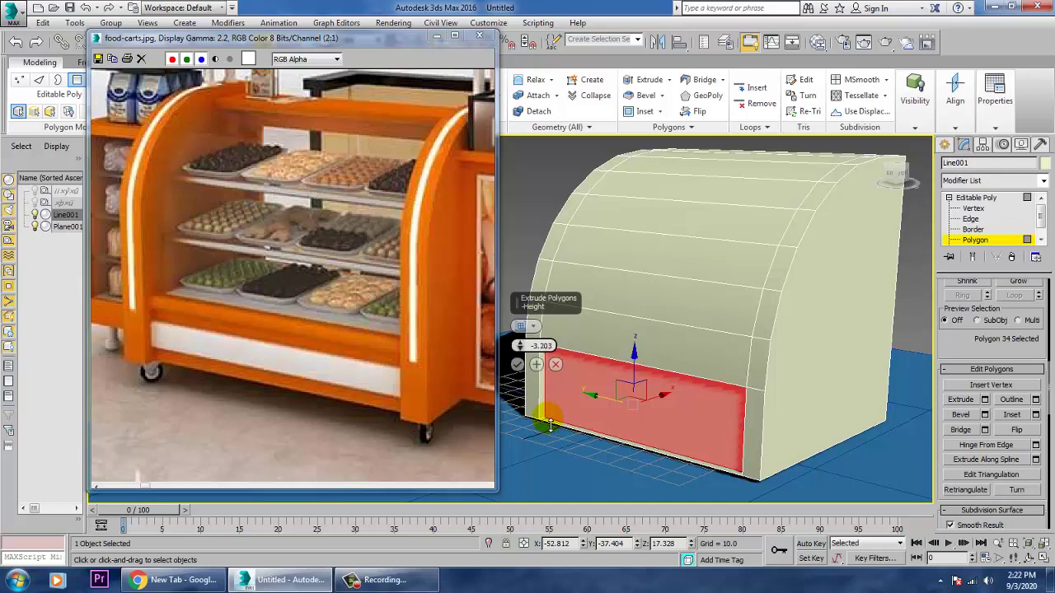
pyautogui.click(519, 365)
pyautogui.keyDown('alt'); pyautogui.moveTo(776, 355); pyautogui.dragTo(828, 294, button='middle'); pyautogui.keyUp('alt')
pyautogui.keyDown('alt'); pyautogui.moveTo(771, 257); pyautogui.dragTo(756, 255, button='middle'); pyautogui.keyUp('alt')
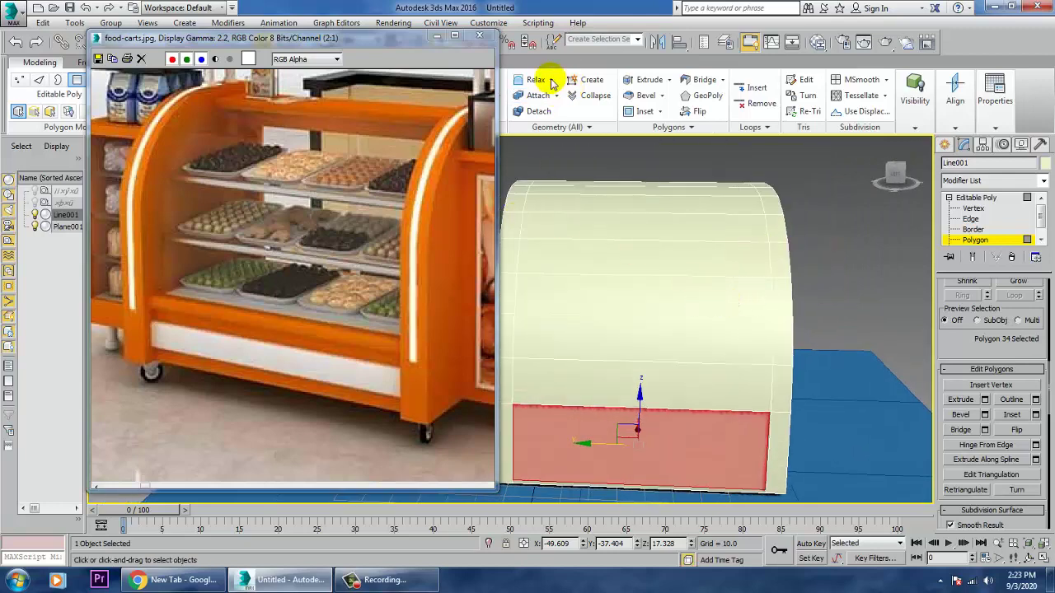
pyautogui.click(972, 198)
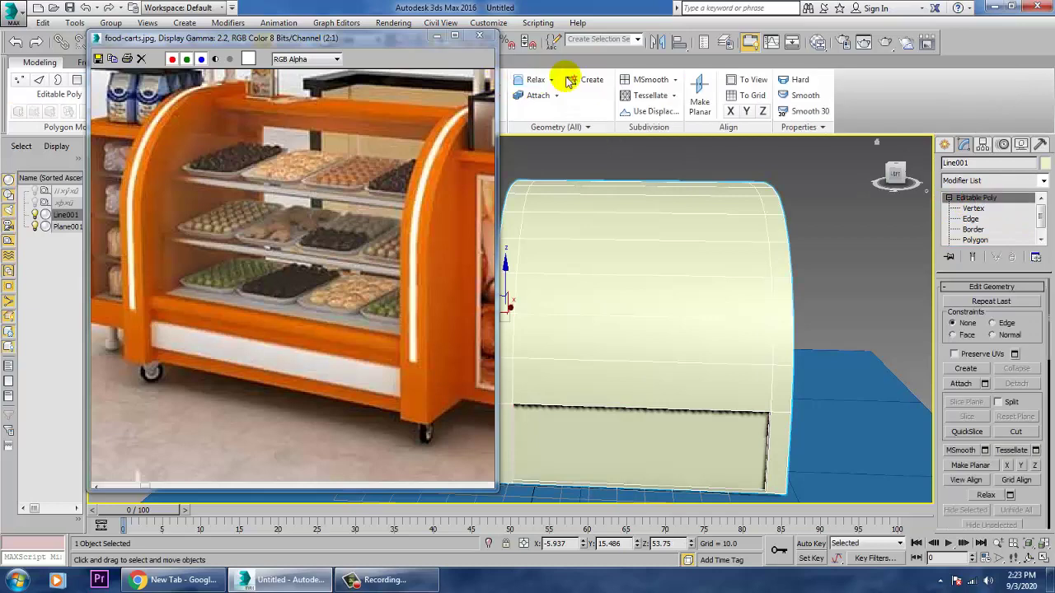
# Step: Select the seven polygons between the side strips on the curved front, from above the recessed panel up to the top edge
pyautogui.moveTo(390, 40); pyautogui.dragTo(348, 36)
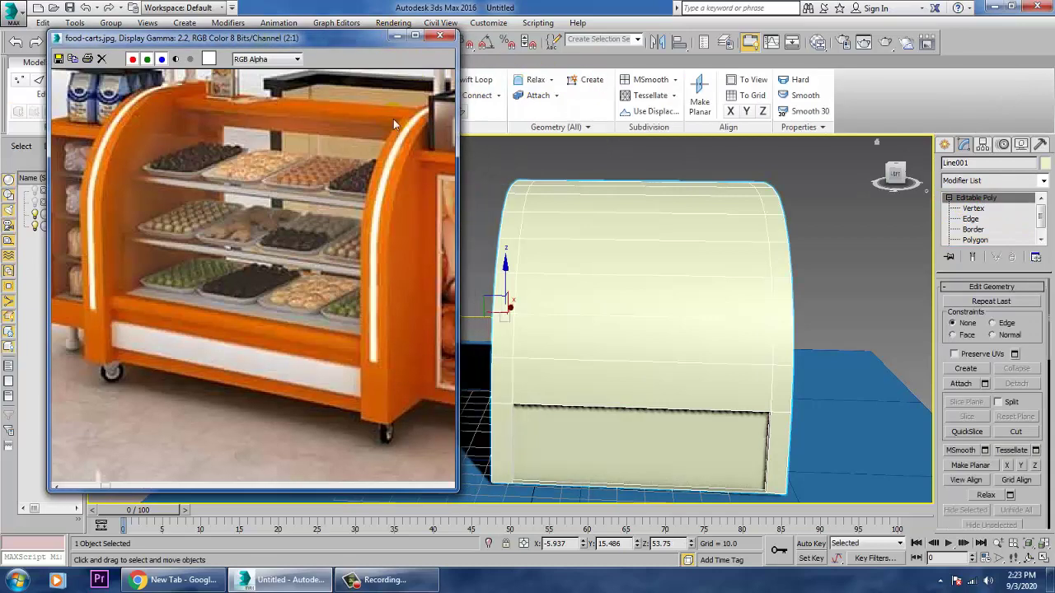
pyautogui.keyDown('alt'); pyautogui.moveTo(720, 422); pyautogui.dragTo(846, 324, button='middle'); pyautogui.keyUp('alt')
pyautogui.click(975, 240)
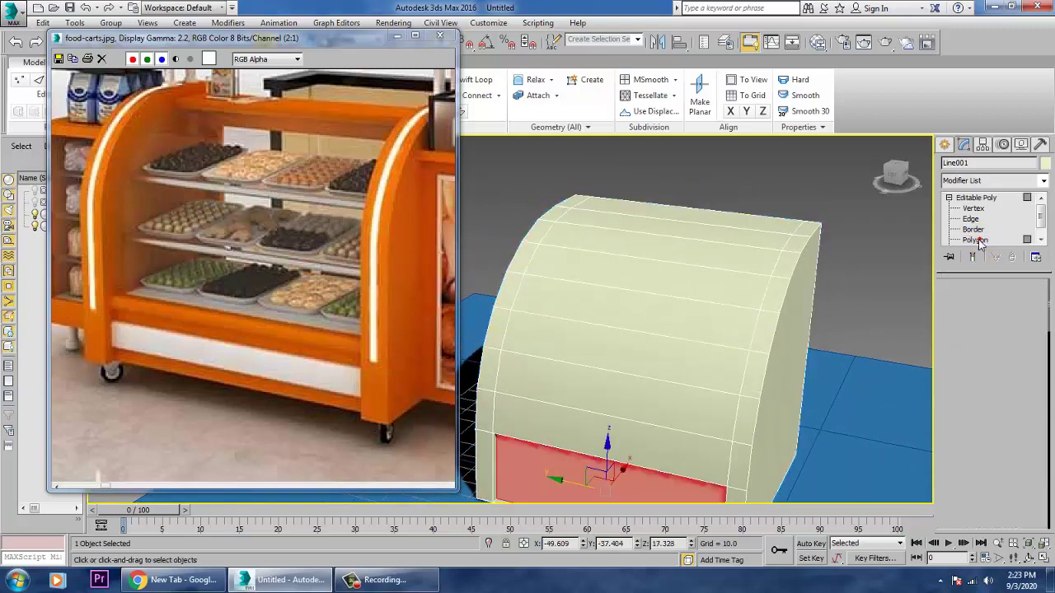
pyautogui.click(721, 261)
pyautogui.keyDown('ctrl'); pyautogui.click(702, 291); pyautogui.keyUp('ctrl')
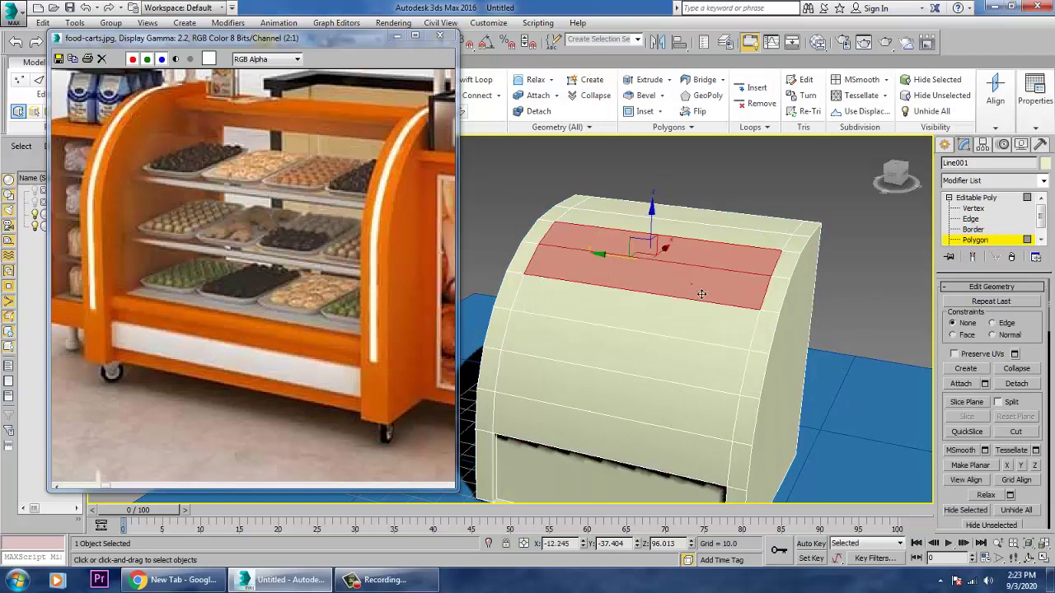
pyautogui.keyDown('ctrl'); pyautogui.click(677, 335); pyautogui.keyUp('ctrl')
pyautogui.keyDown('ctrl'); pyautogui.click(663, 362); pyautogui.keyUp('ctrl')
pyautogui.keyDown('ctrl'); pyautogui.click(649, 412); pyautogui.keyUp('ctrl')
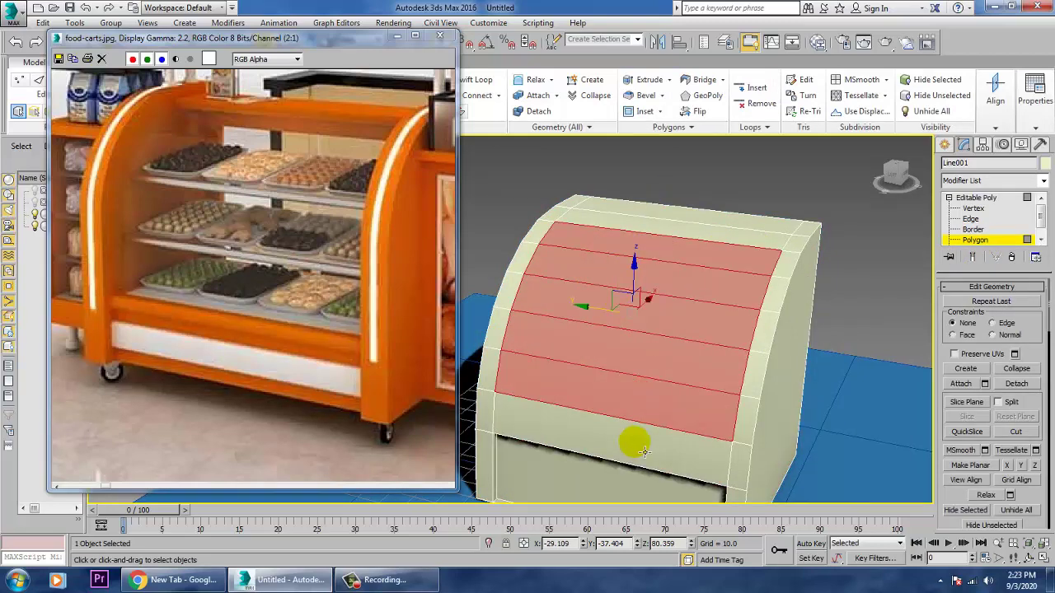
pyautogui.keyDown('ctrl'); pyautogui.click(644, 451); pyautogui.keyUp('ctrl')
pyautogui.keyDown('alt'); pyautogui.moveTo(823, 421); pyautogui.dragTo(775, 411, button='middle'); pyautogui.keyUp('alt')
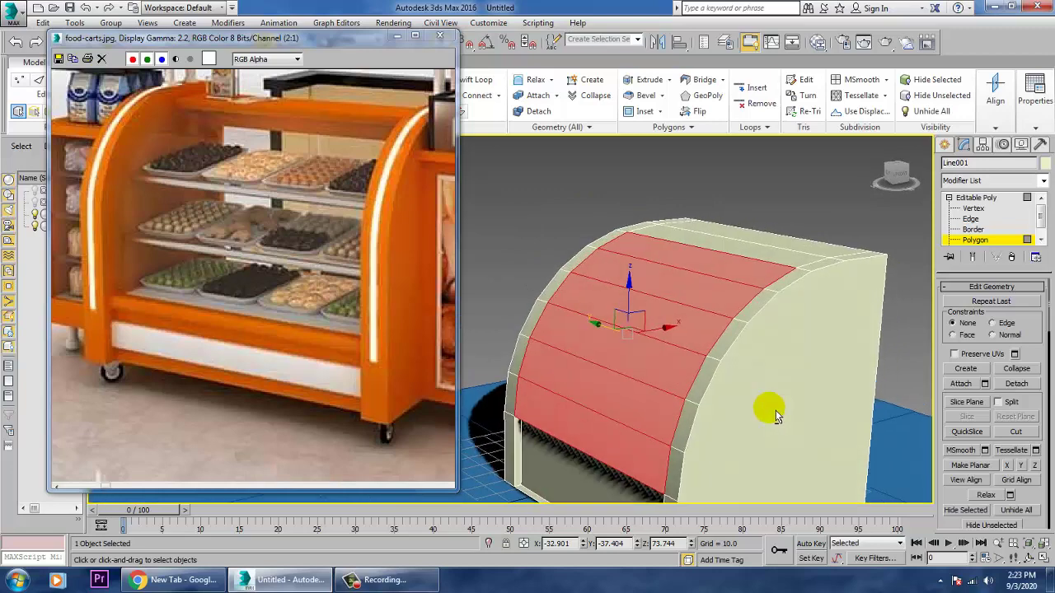
pyautogui.keyDown('alt'); pyautogui.moveTo(785, 327); pyautogui.dragTo(837, 345, button='middle'); pyautogui.keyUp('alt')
pyautogui.keyDown('ctrl'); pyautogui.click(805, 284); pyautogui.keyUp('ctrl')
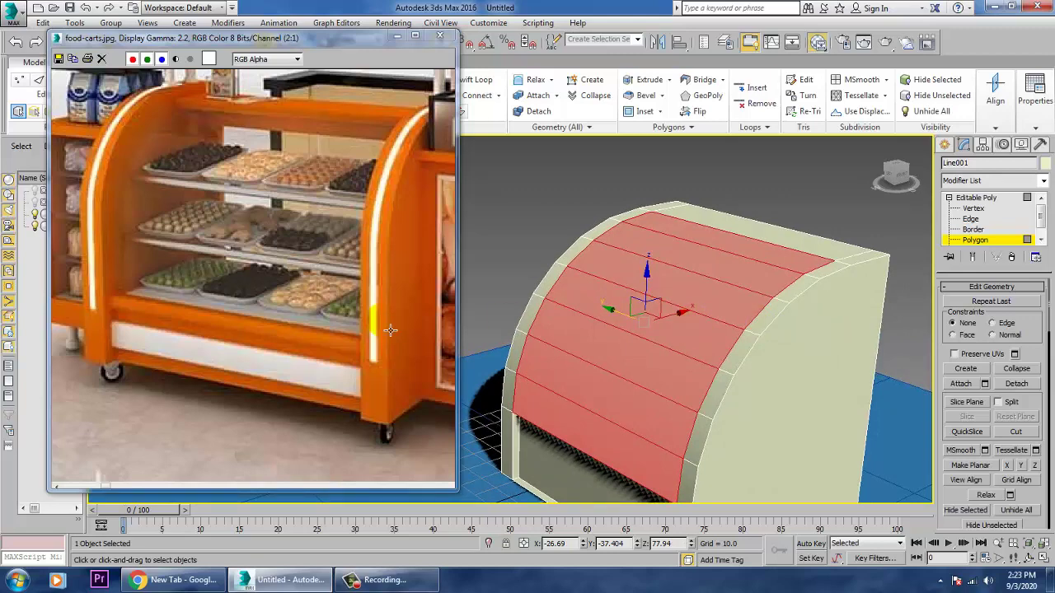
# Step: Open the Slate Material Editor
pyautogui.press('m')
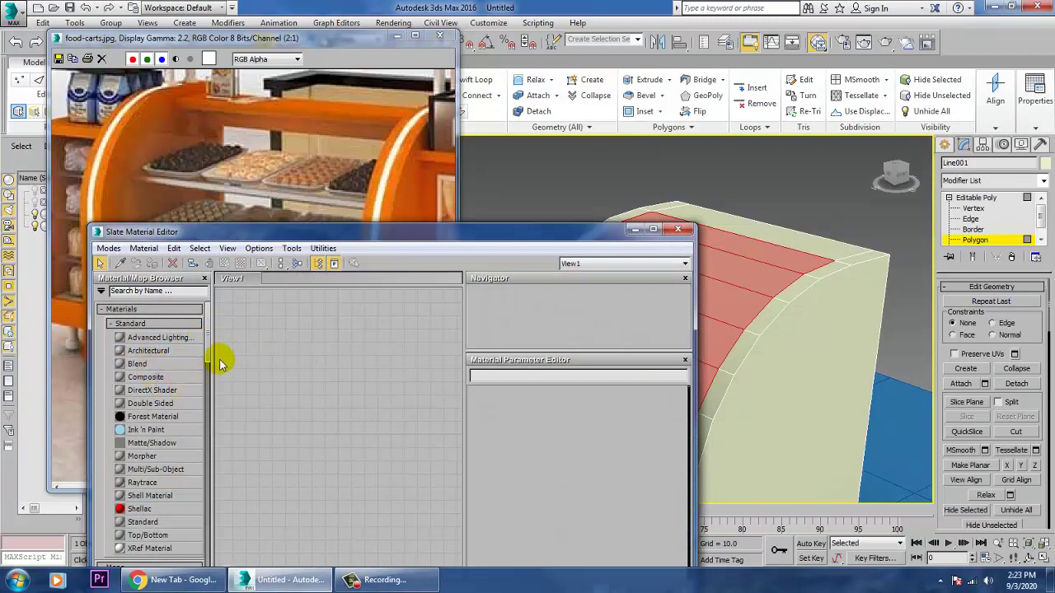
pyautogui.moveTo(208, 351); pyautogui.dragTo(229, 345)
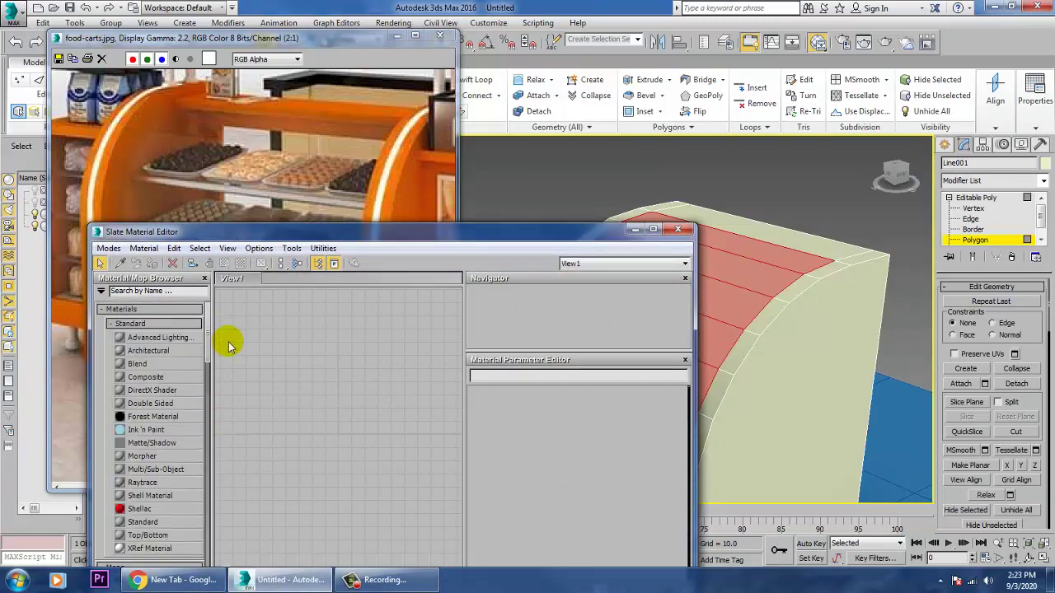
pyautogui.scroll(-5, 228, 330)
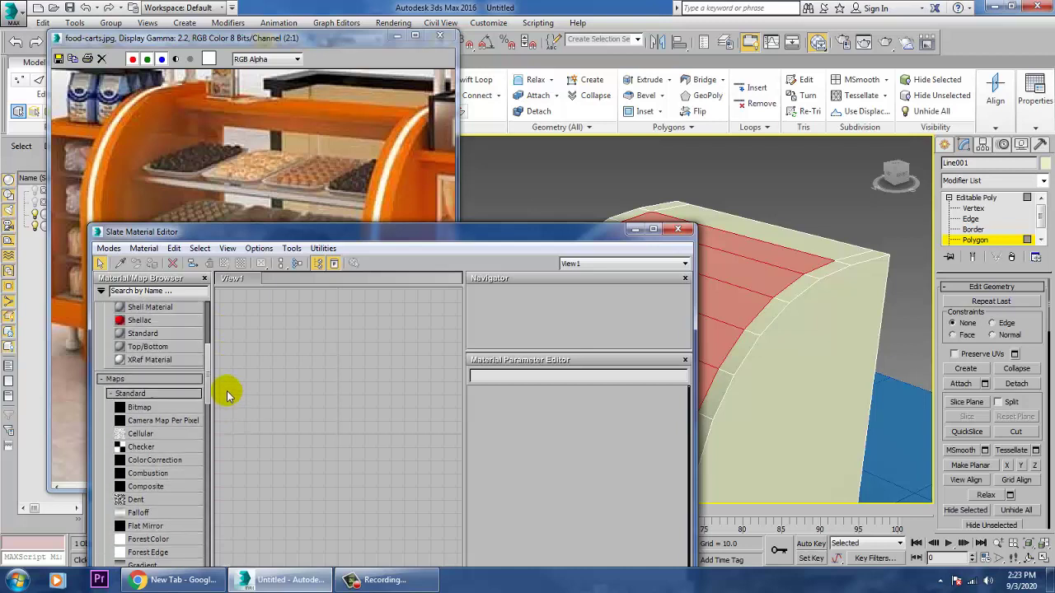
pyautogui.moveTo(152, 332); pyautogui.dragTo(331, 356)
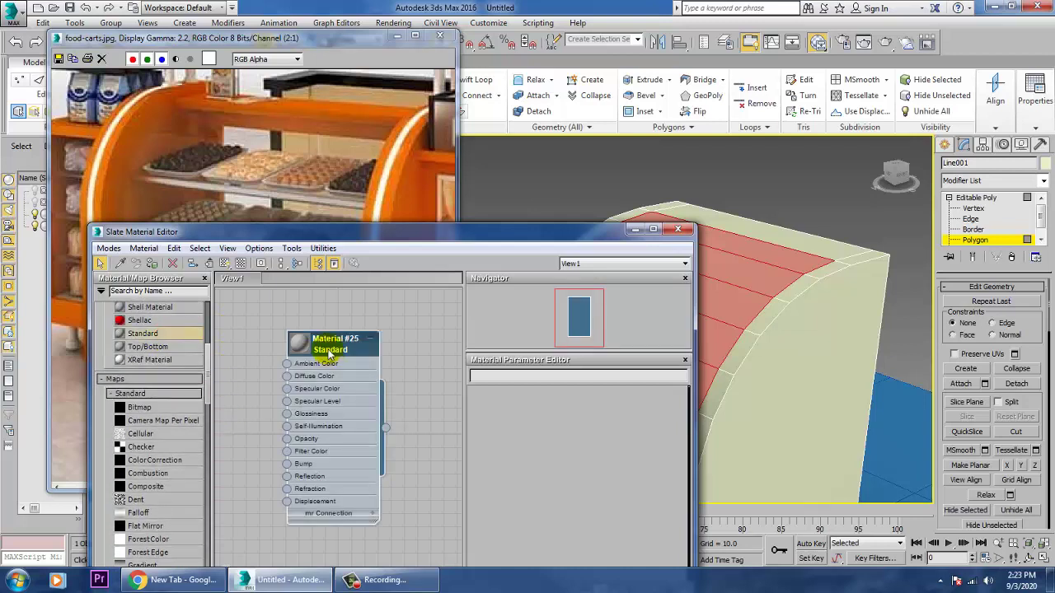
pyautogui.press('Delete')
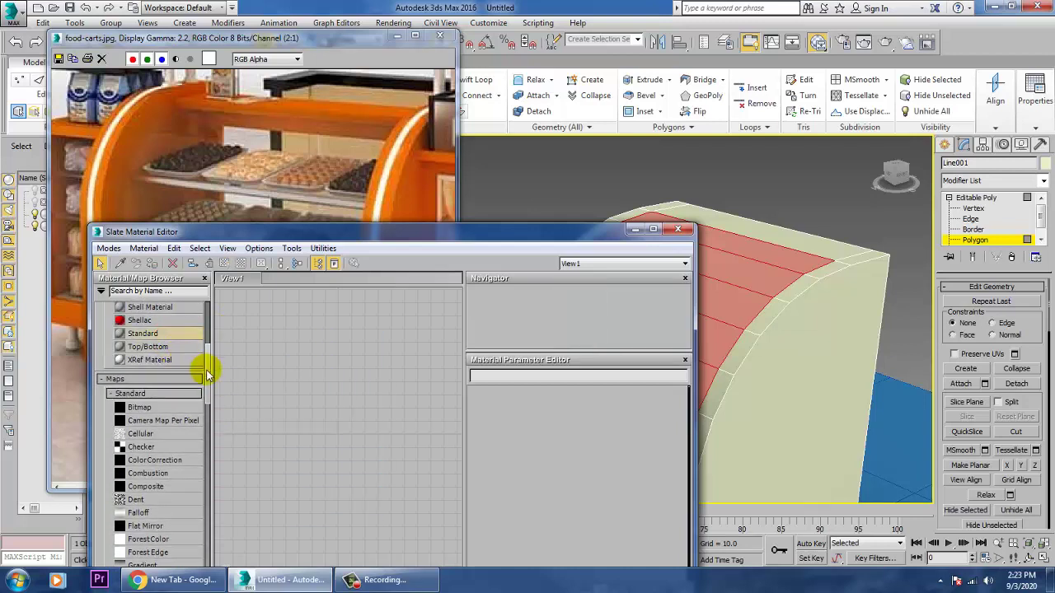
pyautogui.scroll(5, 211, 373)
# Step: Create an Architectural material with the Glass - Clear template and assign it to the selected front polygons
pyautogui.moveTo(150, 350); pyautogui.dragTo(328, 371)
pyautogui.doubleClick(328, 369)
pyautogui.click(647, 420)
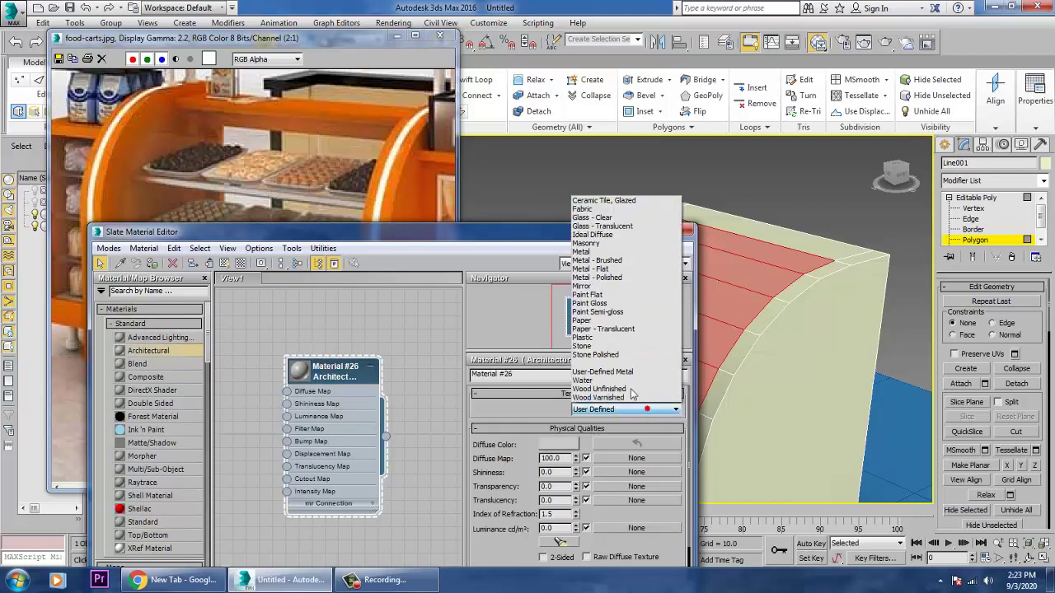
pyautogui.click(605, 221)
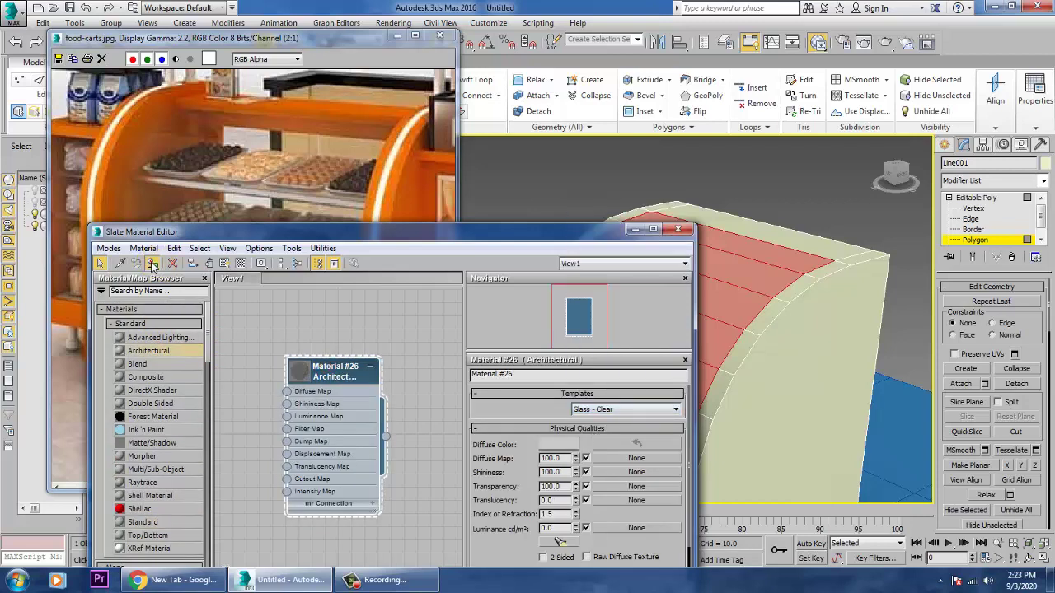
pyautogui.click(152, 264)
pyautogui.click(635, 234)
pyautogui.click(604, 167)
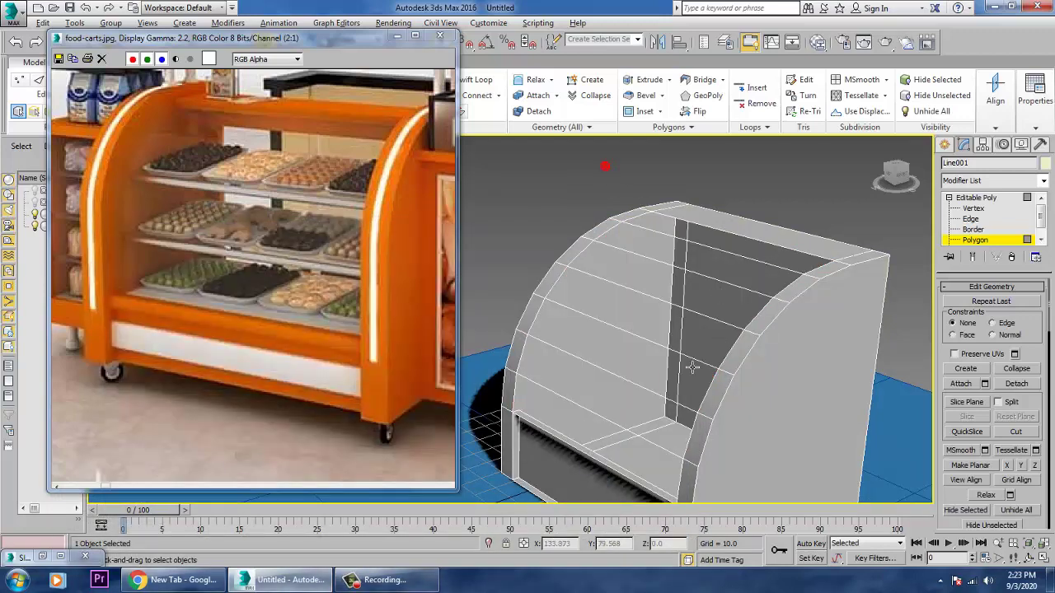
# Step: Select the large back polygon between the counter's side strips and assign the existing Glass - Clear Architectural material to it
pyautogui.keyDown('alt'); pyautogui.moveTo(692, 366); pyautogui.dragTo(550, 379, button='middle'); pyautogui.keyUp('alt')
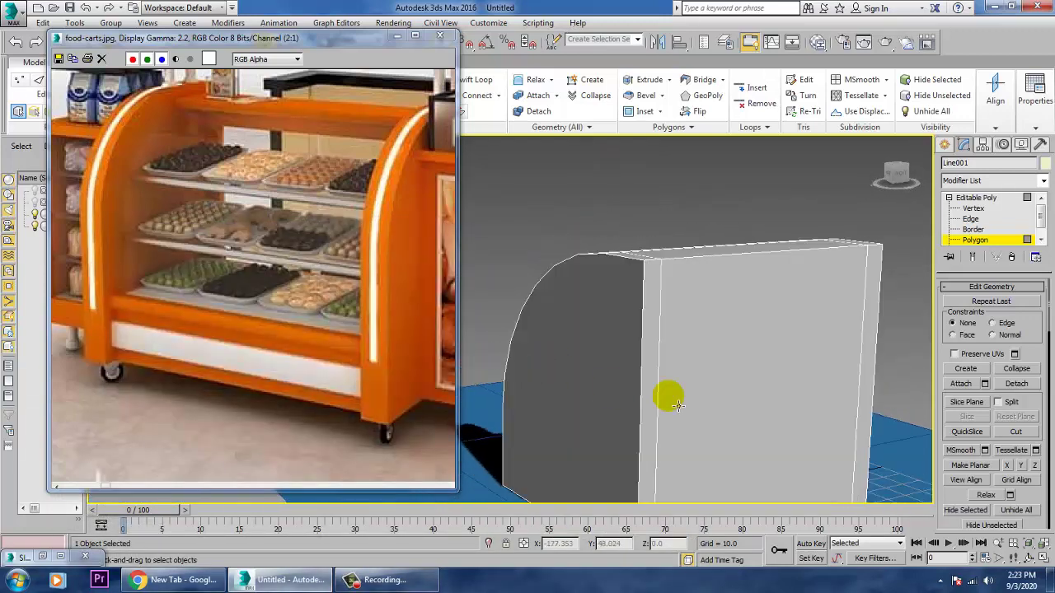
pyautogui.click(767, 381)
pyautogui.keyDown('alt'); pyautogui.moveTo(767, 381); pyautogui.dragTo(787, 384, button='middle'); pyautogui.keyUp('alt')
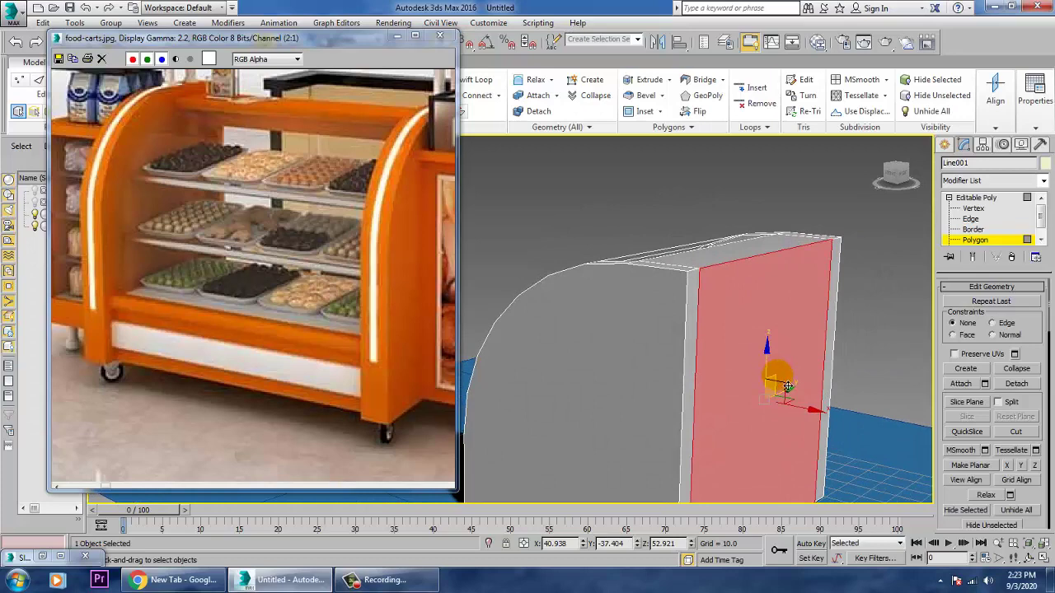
pyautogui.press('m')
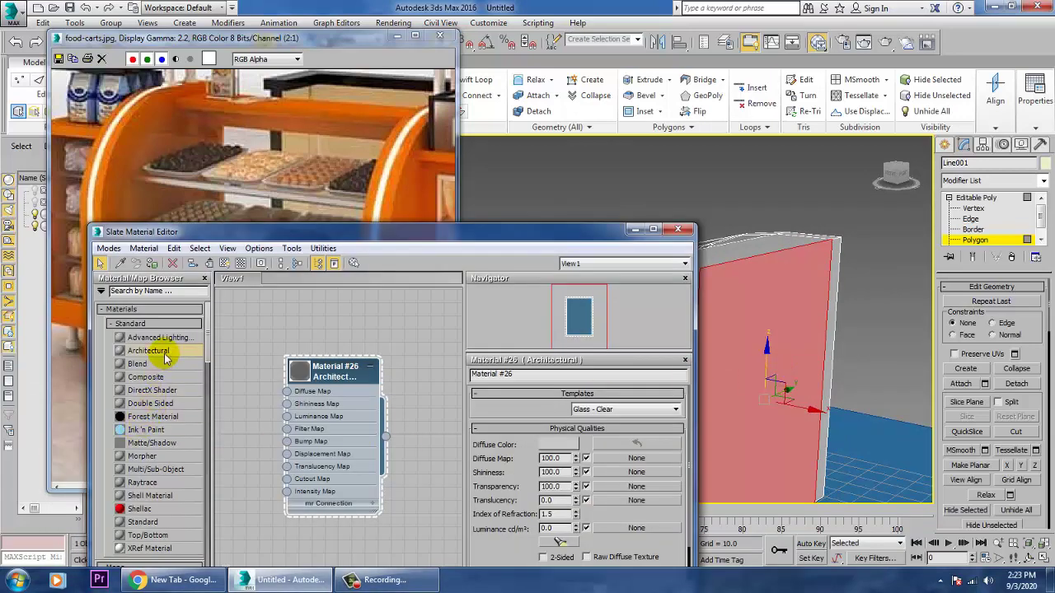
pyautogui.click(156, 261)
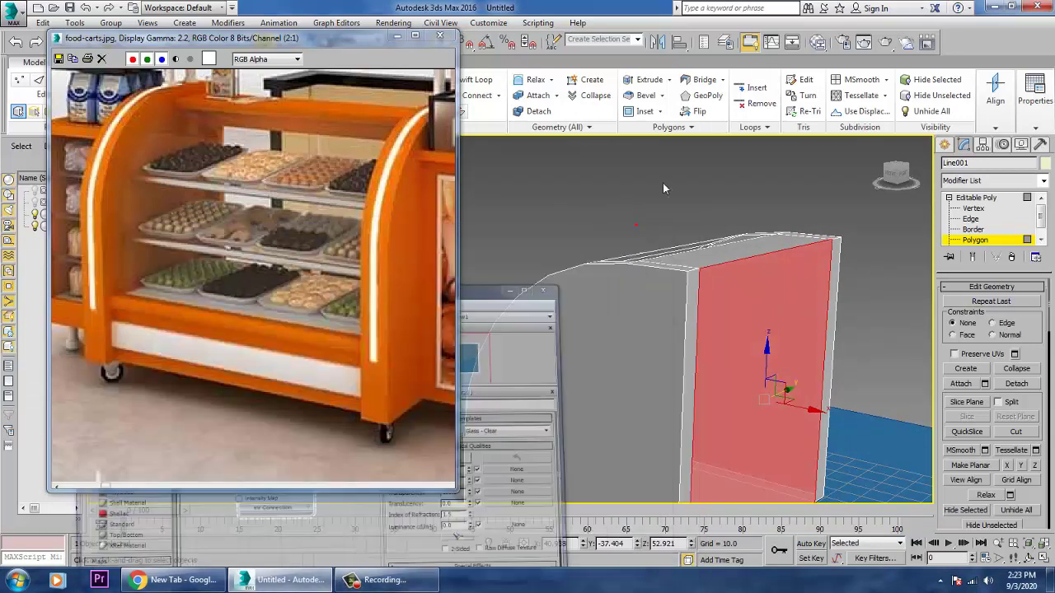
pyautogui.click(632, 229)
# Step: Insert two horizontal edge loops across the recessed lower front panel with Swift Loop
pyautogui.keyDown('alt'); pyautogui.moveTo(716, 338); pyautogui.dragTo(769, 356, button='middle'); pyautogui.keyUp('alt')
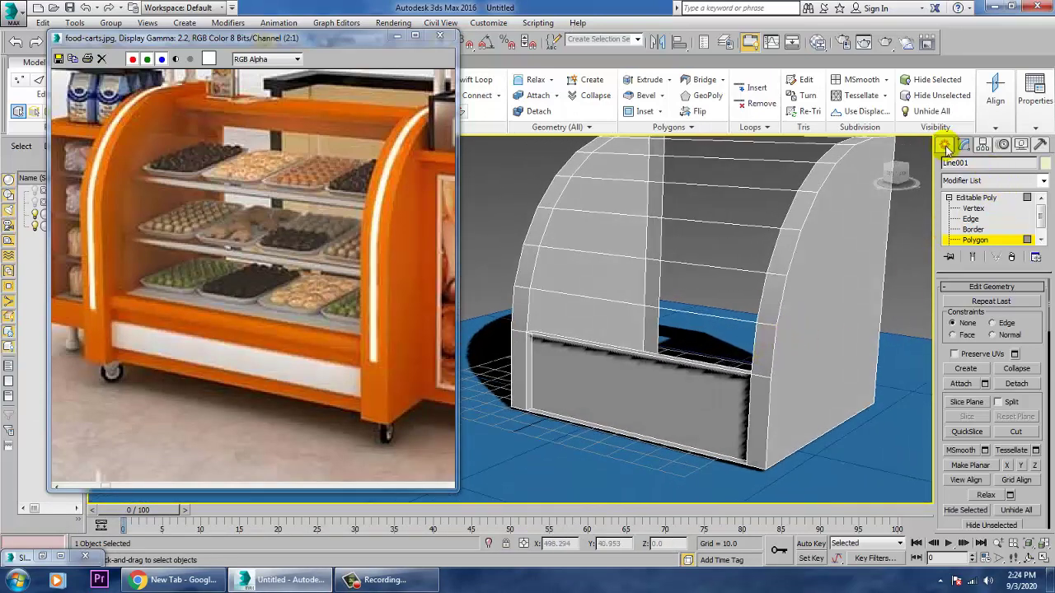
pyautogui.click(945, 145)
pyautogui.keyDown('alt'); pyautogui.moveTo(669, 365); pyautogui.dragTo(729, 357, button='middle'); pyautogui.keyUp('alt')
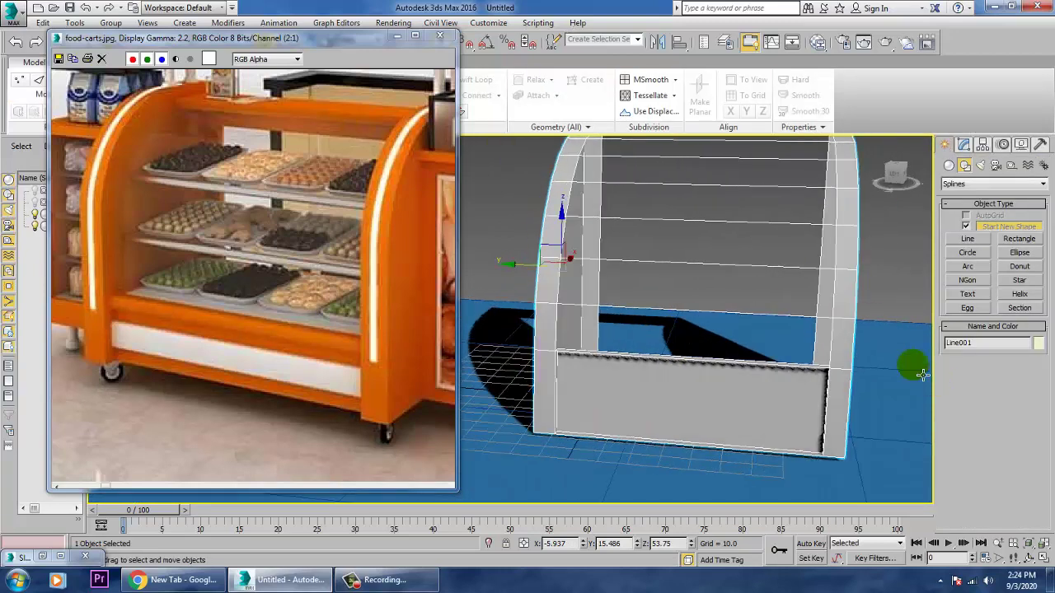
pyautogui.click(963, 144)
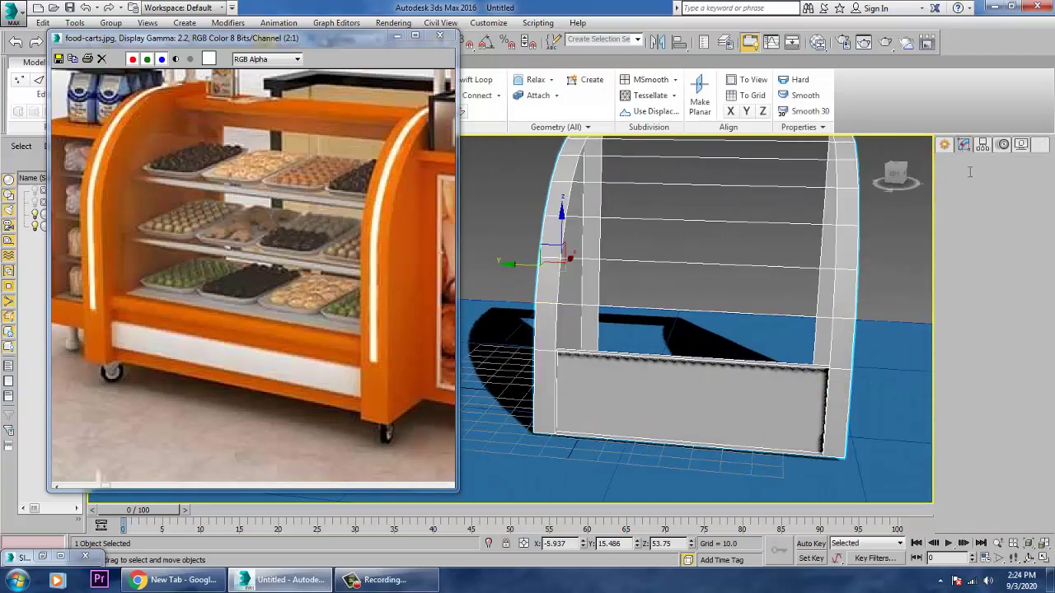
pyautogui.click(482, 83)
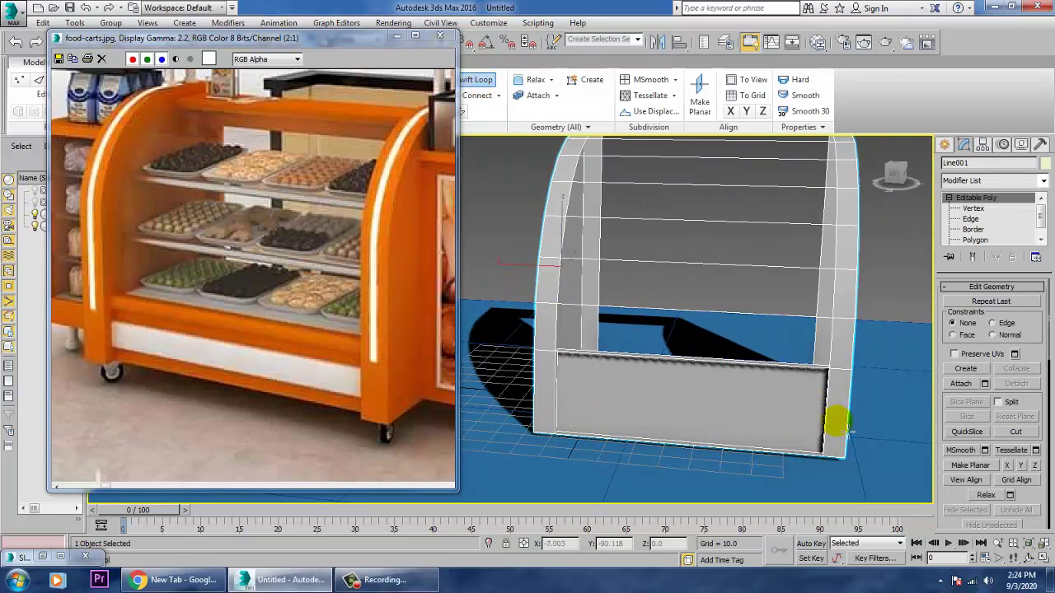
pyautogui.click(829, 404)
pyautogui.keyDown('alt'); pyautogui.moveTo(829, 404); pyautogui.dragTo(812, 426, button='middle'); pyautogui.keyUp('alt')
pyautogui.rightClick(812, 426)
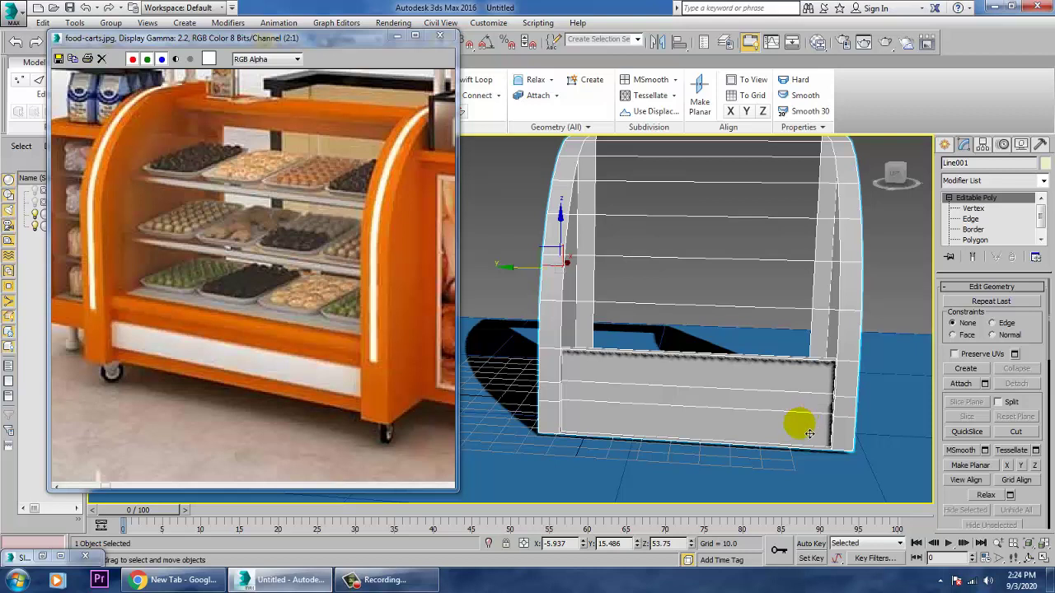
pyautogui.press('2')
pyautogui.moveTo(704, 373); pyautogui.dragTo(707, 378)
# Step: Extrude the strip between the two new loops on the lower front panel with a height of 2.622 and leave polygon editing
pyautogui.press('4')
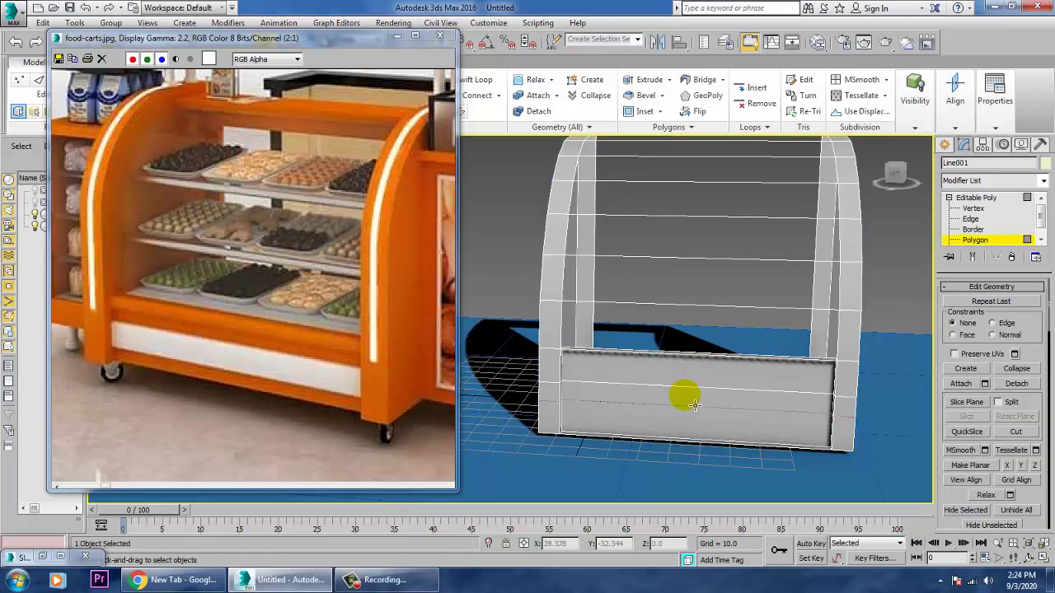
pyautogui.click(686, 399)
pyautogui.keyDown('alt'); pyautogui.moveTo(687, 400); pyautogui.dragTo(732, 417, button='middle'); pyautogui.keyUp('alt')
pyautogui.scroll(5, 741, 419)
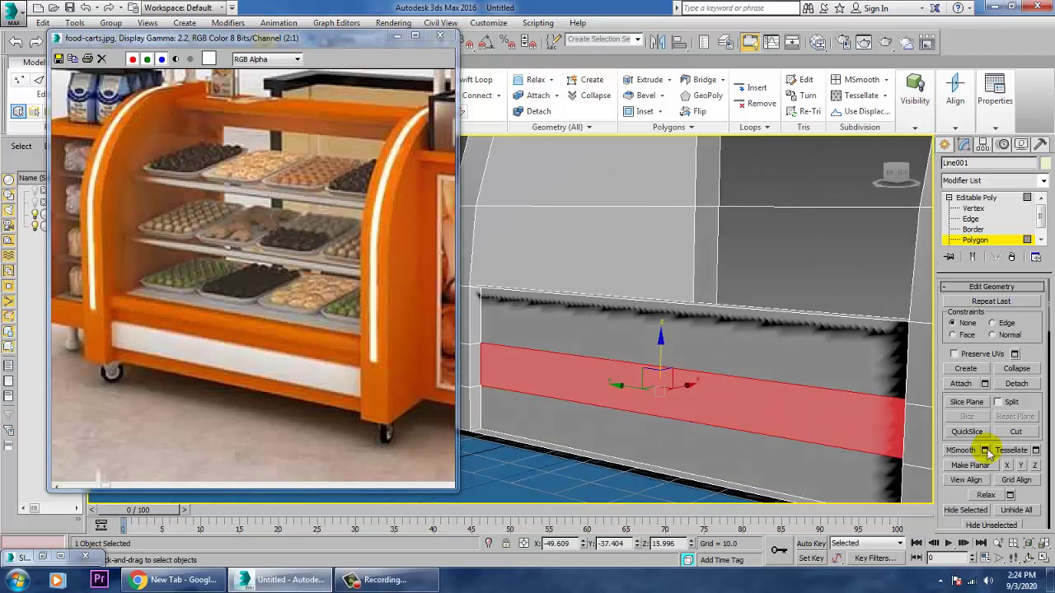
pyautogui.moveTo(959, 505); pyautogui.dragTo(993, 101)
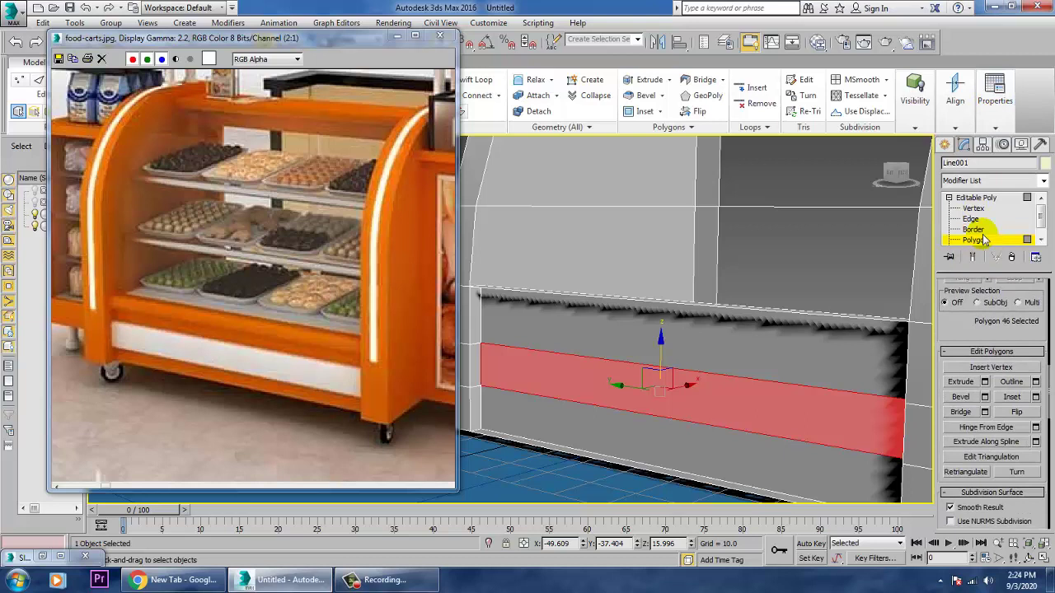
pyautogui.click(984, 381)
pyautogui.moveTo(518, 345); pyautogui.dragTo(512, 317)
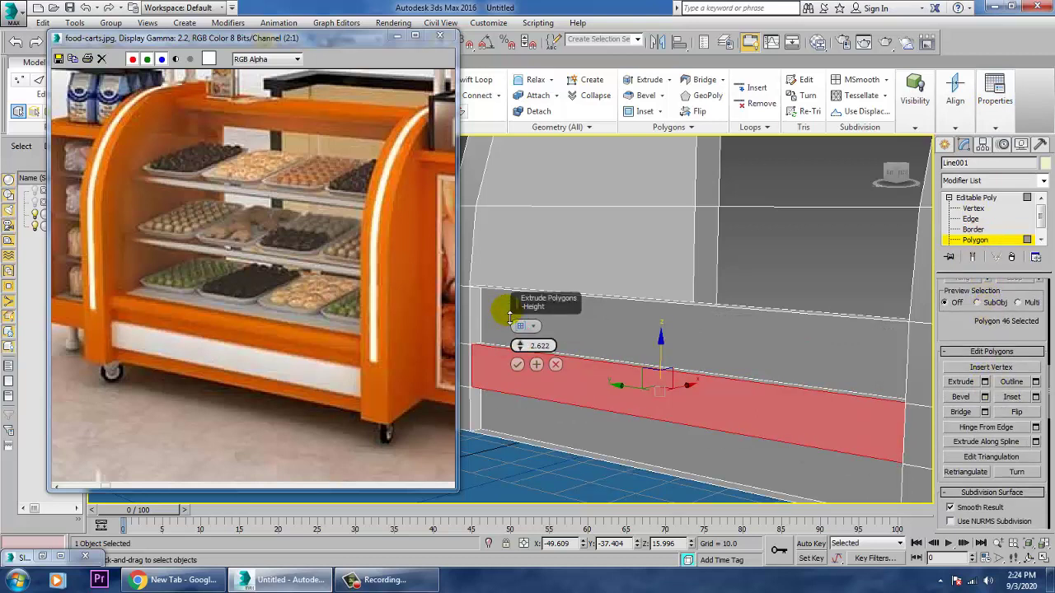
pyautogui.click(516, 365)
pyautogui.scroll(-5, 699, 401)
pyautogui.scroll(-3, 700, 401)
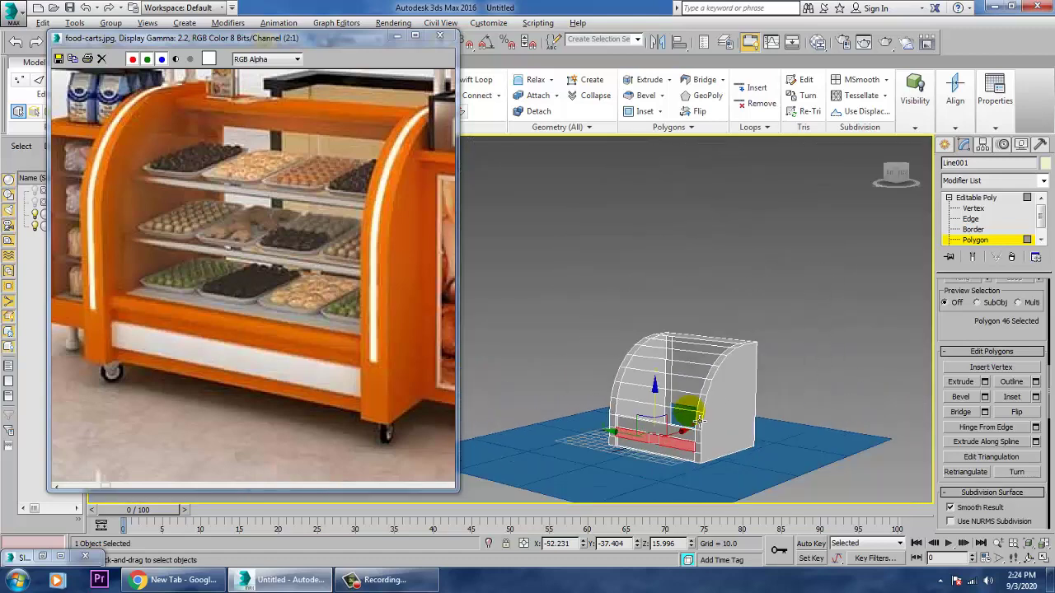
pyautogui.keyDown('alt'); pyautogui.moveTo(686, 412); pyautogui.dragTo(769, 325, button='middle'); pyautogui.keyUp('alt')
pyautogui.click(978, 199)
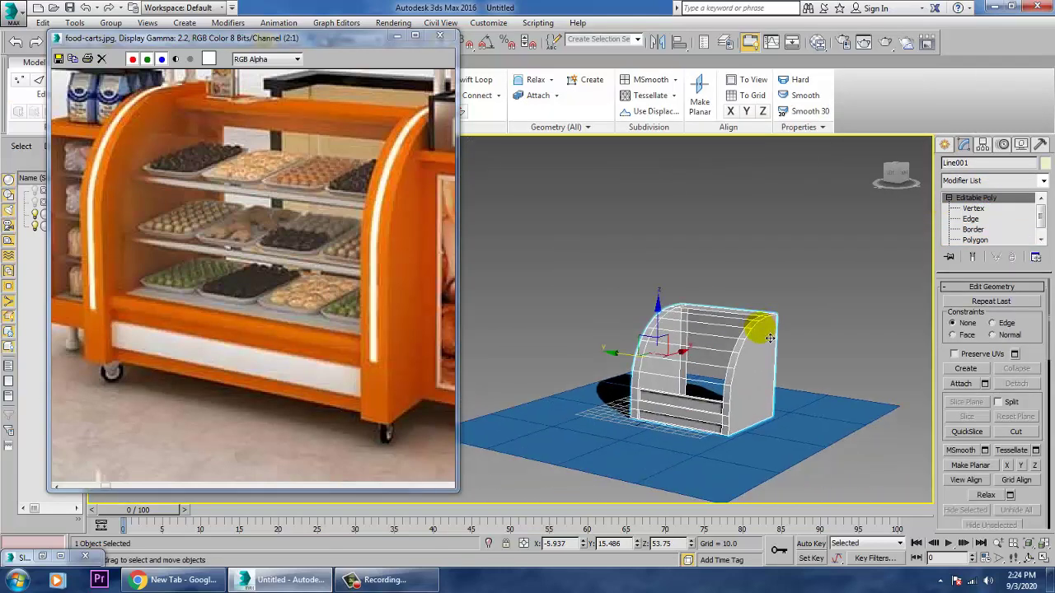
# Step: Draw a thin shelf box in the front view inside the counter's upper part, about 53.125 wide, 3.125 long and 2.188 high
pyautogui.keyDown('alt'); pyautogui.moveTo(870, 381); pyautogui.dragTo(868, 387, button='middle'); pyautogui.keyUp('alt')
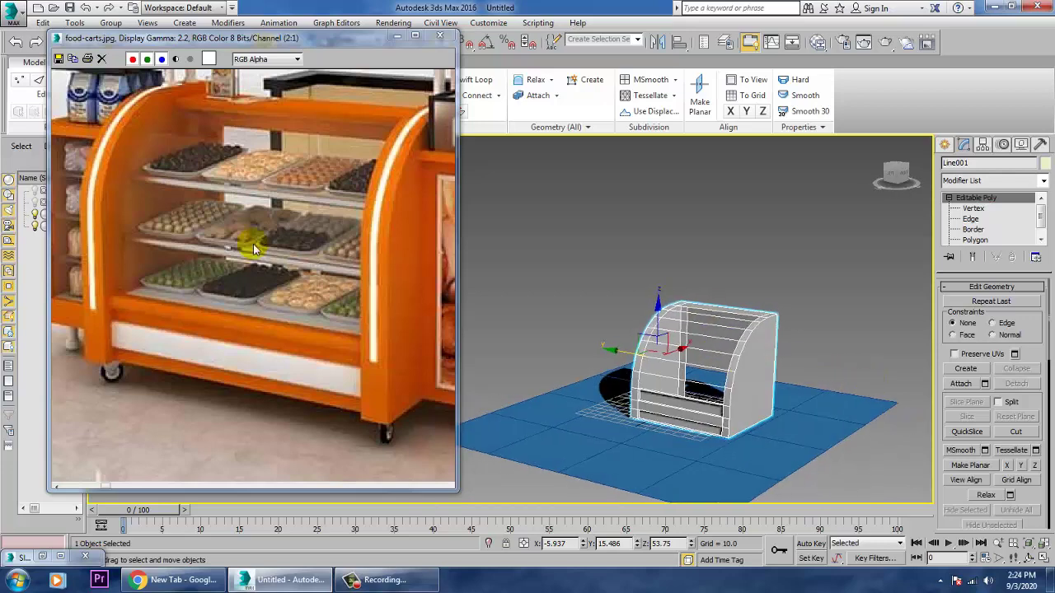
pyautogui.click(252, 241)
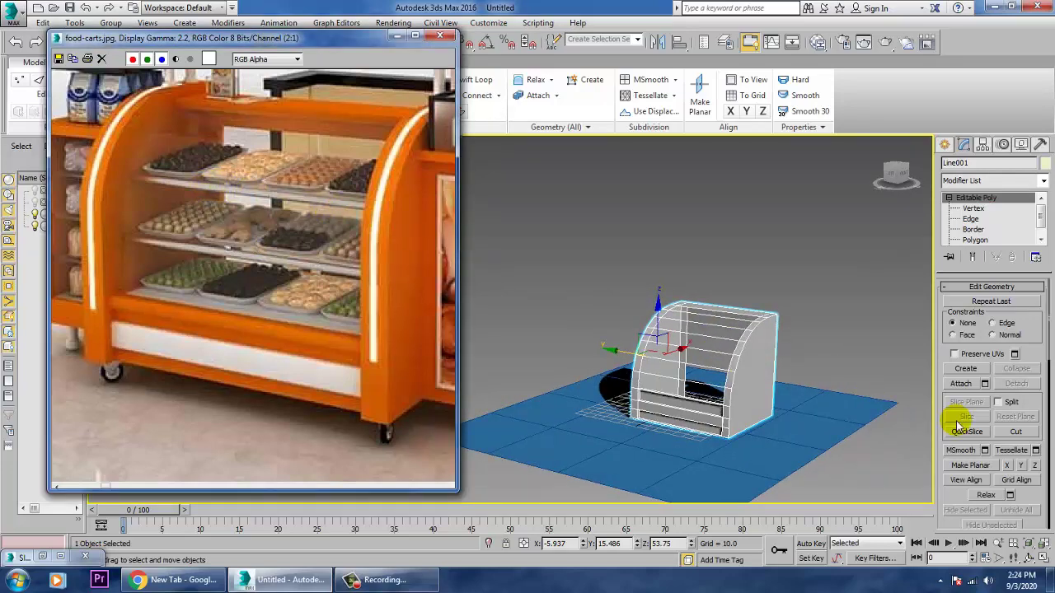
pyautogui.click(751, 357)
pyautogui.hotkey('alt', 'w')
pyautogui.moveTo(833, 264); pyautogui.dragTo(822, 310, button='middle')
pyautogui.hotkey('alt', 'w')
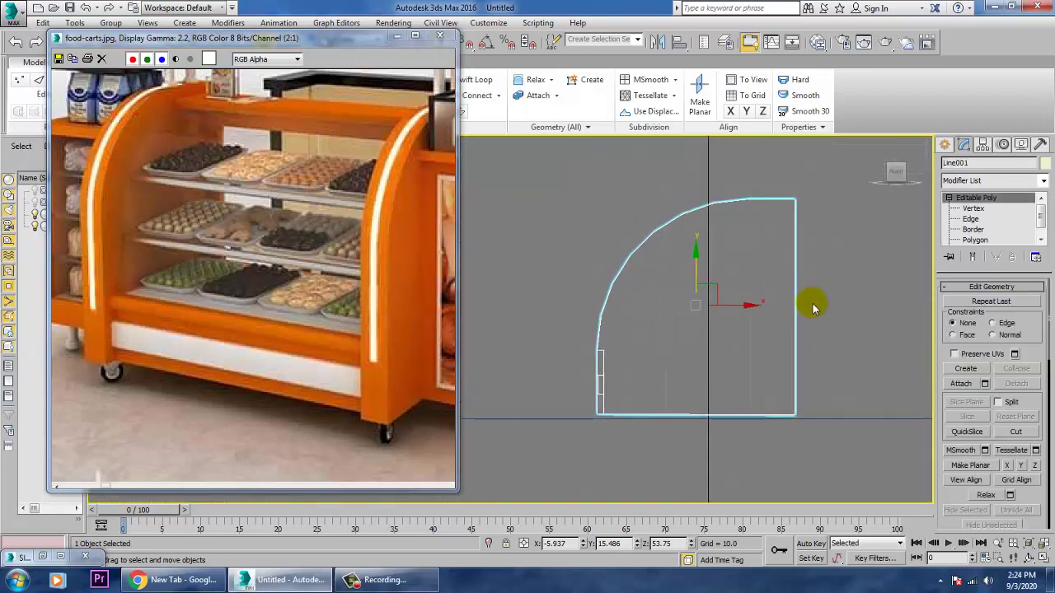
pyautogui.click(944, 146)
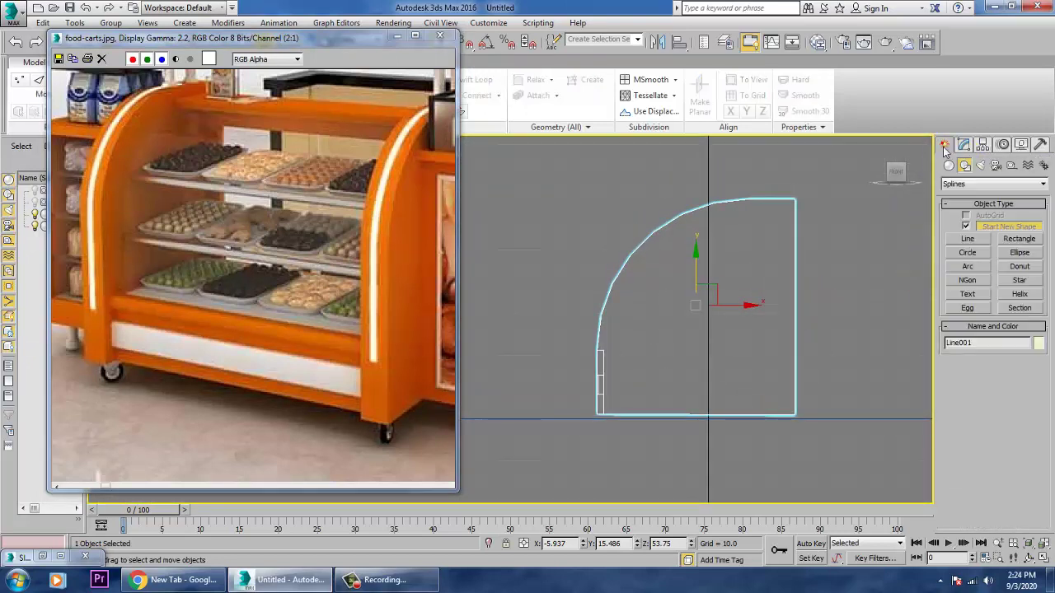
pyautogui.click(948, 166)
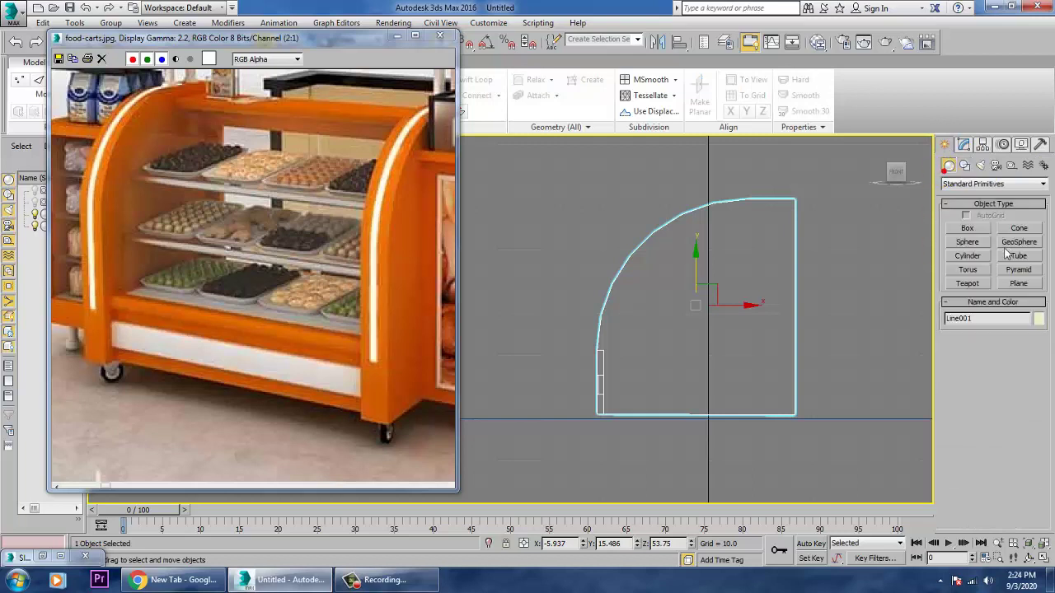
pyautogui.click(980, 229)
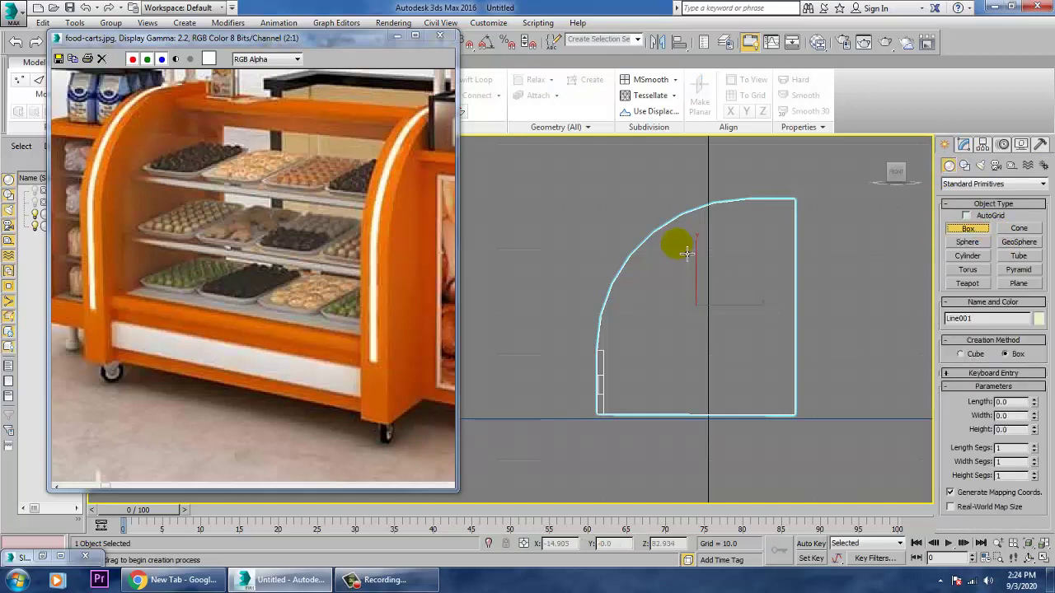
pyautogui.moveTo(686, 256); pyautogui.dragTo(799, 258)
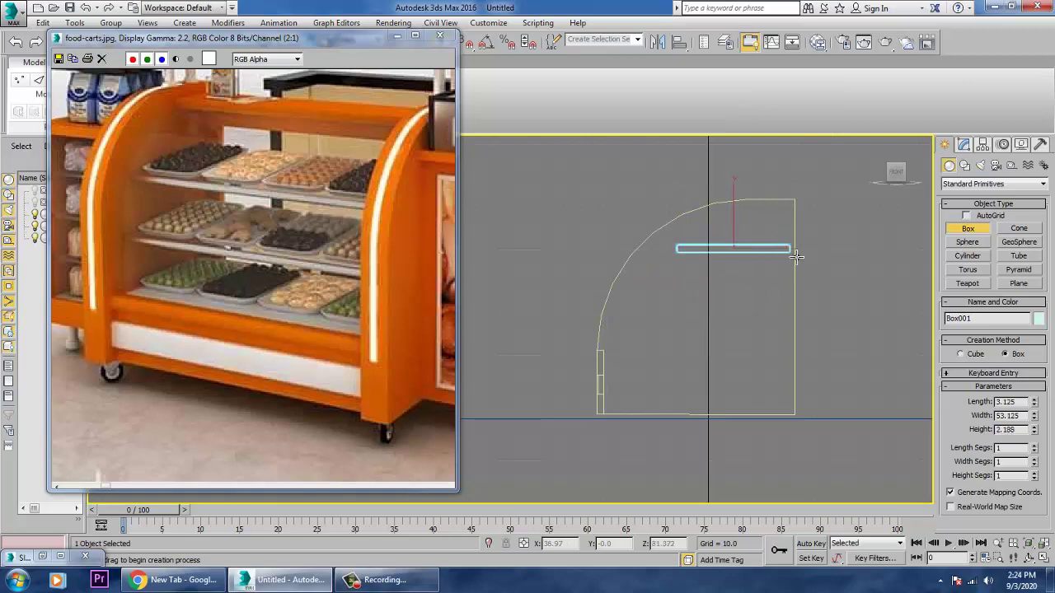
pyautogui.click(796, 257)
pyautogui.press('w')
# Step: Set the shelf box's height to 106.028 and move it along Y to 14.711, towards the counter's side wall
pyautogui.hotkey('alt', 'w')
pyautogui.keyDown('alt'); pyautogui.moveTo(834, 417); pyautogui.dragTo(798, 346, button='middle'); pyautogui.keyUp('alt')
pyautogui.scroll(4, 799, 448)
pyautogui.scroll(3, 799, 448)
pyautogui.hotkey('alt', 'w')
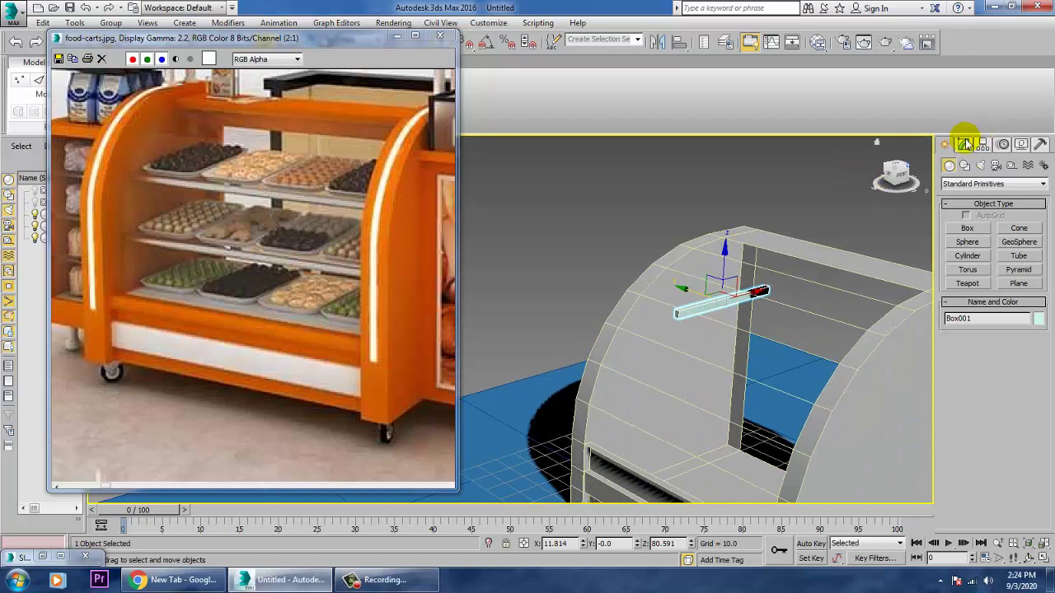
pyautogui.click(964, 145)
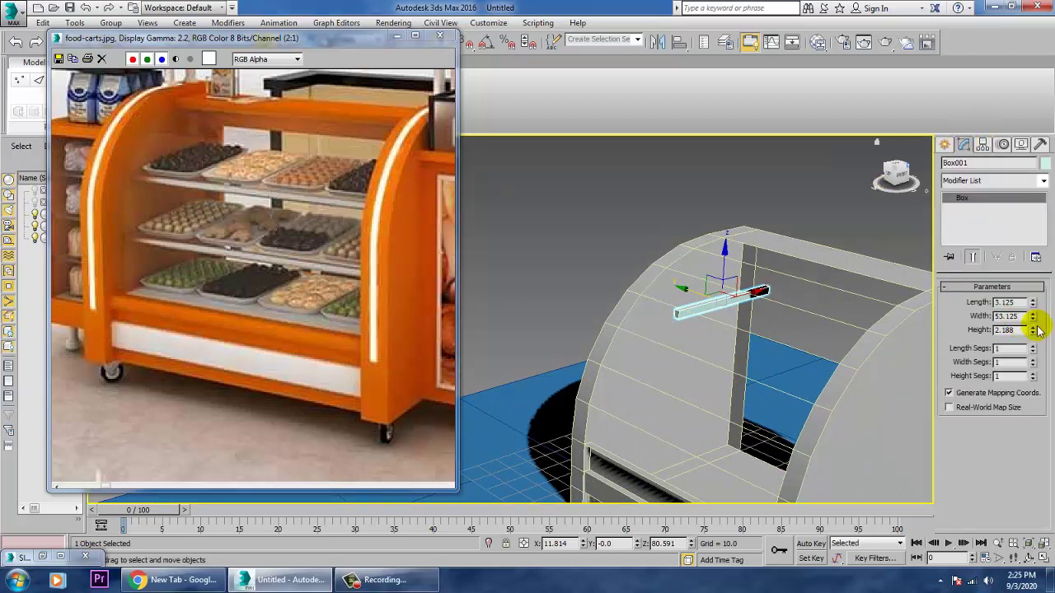
pyautogui.moveTo(1031, 329); pyautogui.dragTo(699, 563)
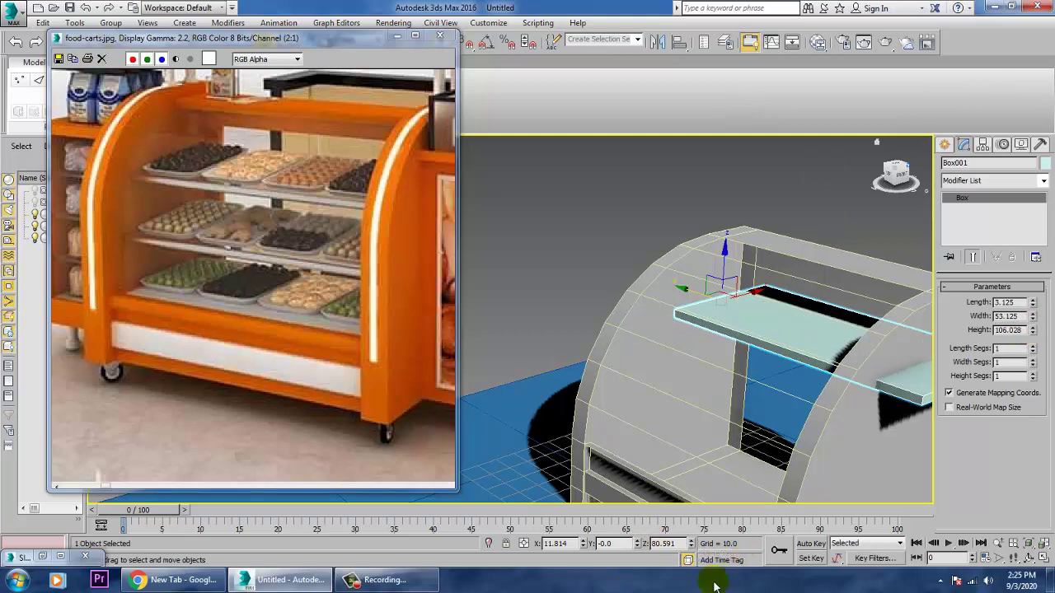
pyautogui.keyDown('alt'); pyautogui.moveTo(689, 314); pyautogui.dragTo(730, 324, button='middle'); pyautogui.keyUp('alt')
pyautogui.moveTo(650, 312); pyautogui.dragTo(649, 308)
pyautogui.keyDown('alt'); pyautogui.moveTo(682, 330); pyautogui.dragTo(712, 337, button='middle'); pyautogui.keyUp('alt')
pyautogui.scroll(3, 754, 348)
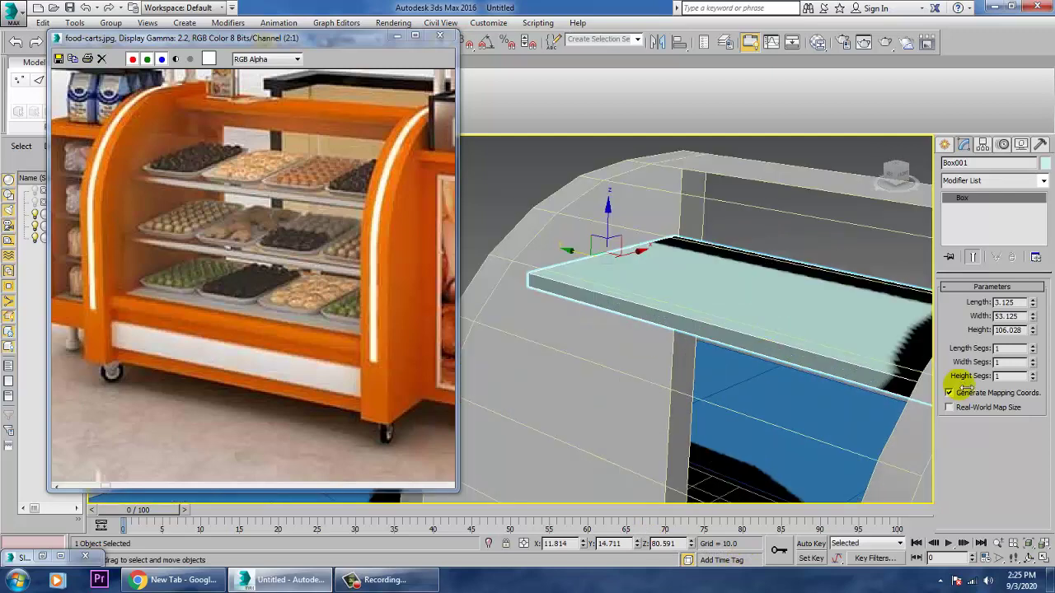
# Step: Set the shelf box's height to 102.879 and undo the stray parameter changes
pyautogui.click(1034, 332)
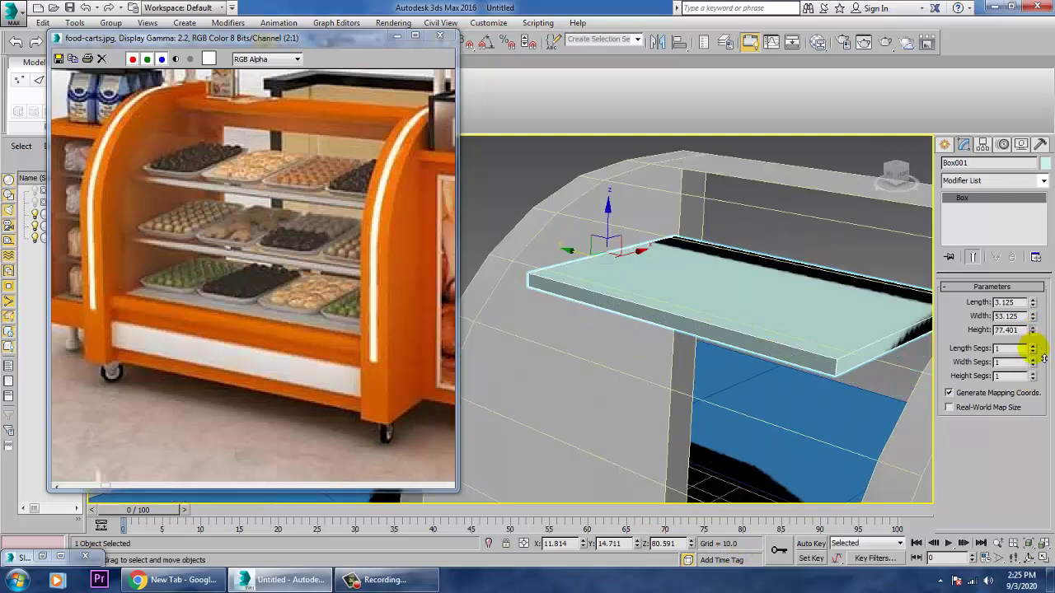
pyautogui.moveTo(1033, 321); pyautogui.dragTo(1035, 322)
pyautogui.hotkey('ctrl', 'z')
pyautogui.hotkey('ctrl', 'z')
# Step: Try tilting the shelf by about 6.62 degrees in the front view and undo the rotation
pyautogui.keyDown('alt'); pyautogui.moveTo(861, 362); pyautogui.dragTo(816, 328, button='middle'); pyautogui.keyUp('alt')
pyautogui.hotkey('alt', 'w')
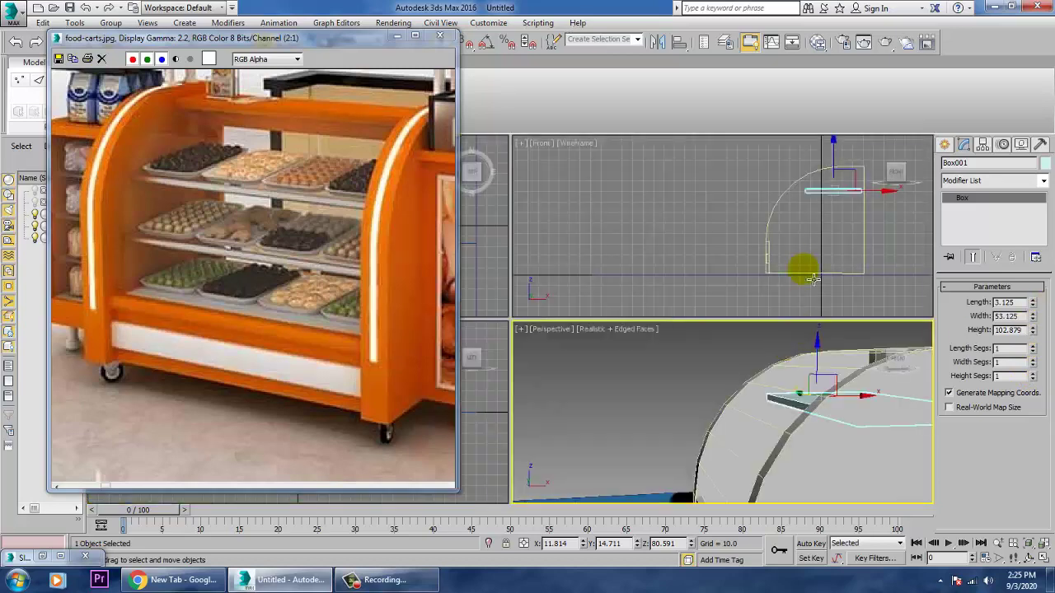
pyautogui.hotkey('alt', 'w')
pyautogui.moveTo(803, 269); pyautogui.dragTo(777, 290, button='middle')
pyautogui.scroll(2, 700, 324)
pyautogui.press('e')
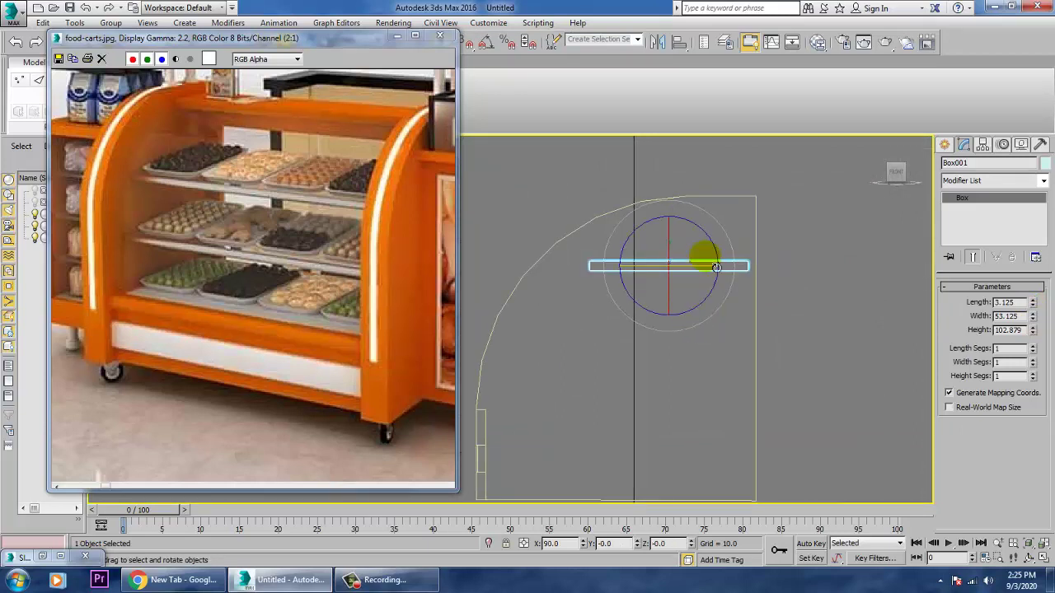
pyautogui.moveTo(720, 228); pyautogui.dragTo(724, 233)
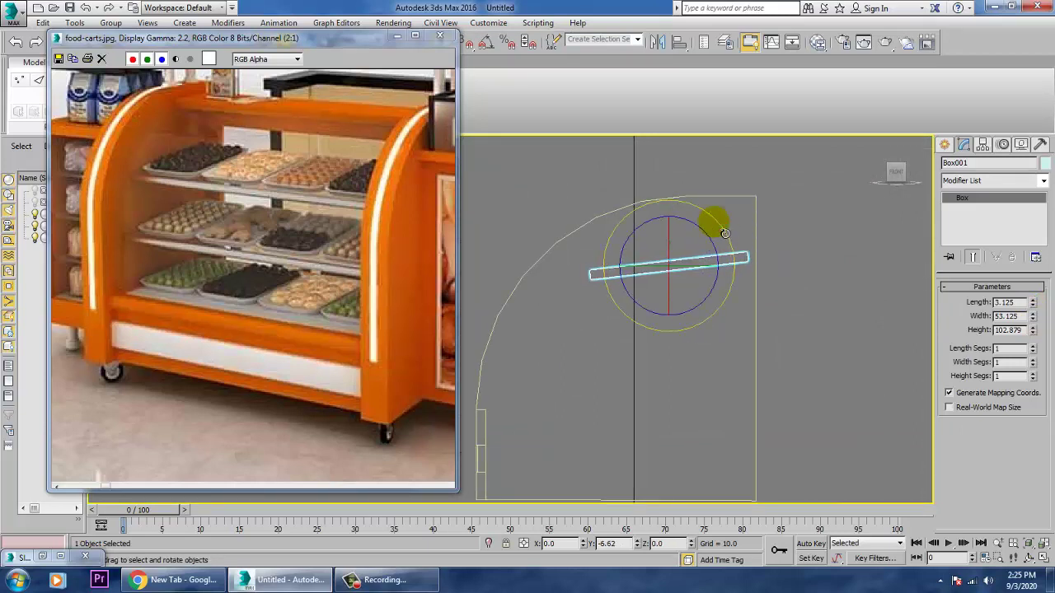
pyautogui.hotkey('ctrl', 'z')
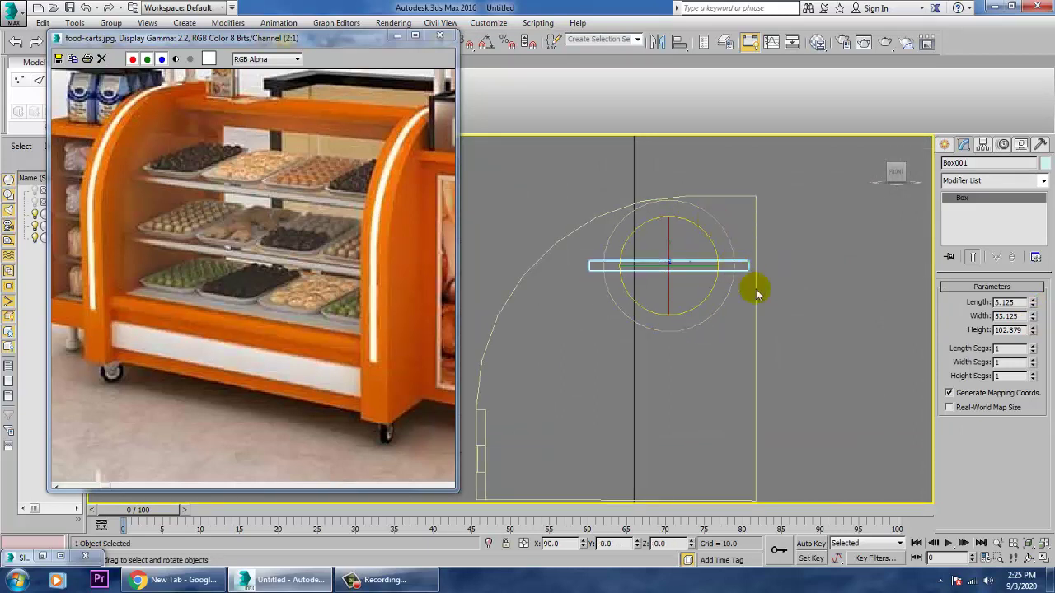
# Step: Convert the shelf box to an Editable Poly
pyautogui.hotkey('alt', 'w')
pyautogui.moveTo(866, 482); pyautogui.dragTo(838, 474, button='middle')
pyautogui.hotkey('alt', 'w')
pyautogui.keyDown('alt'); pyautogui.moveTo(816, 415); pyautogui.dragTo(778, 387, button='middle'); pyautogui.keyUp('alt')
pyautogui.press('w')
pyautogui.rightClick(732, 280)
pyautogui.moveTo(807, 412)
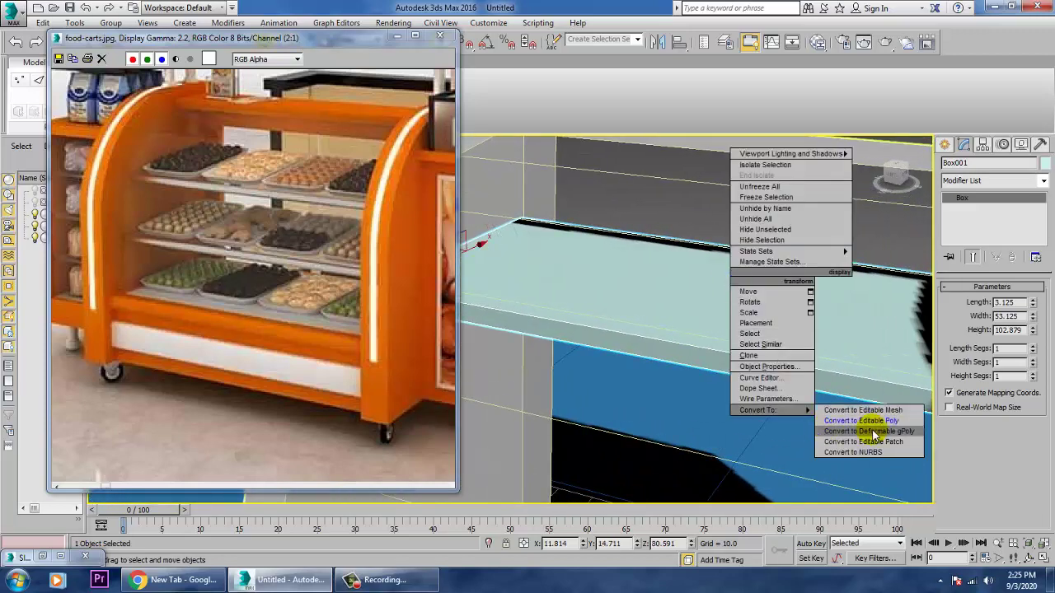
pyautogui.click(869, 424)
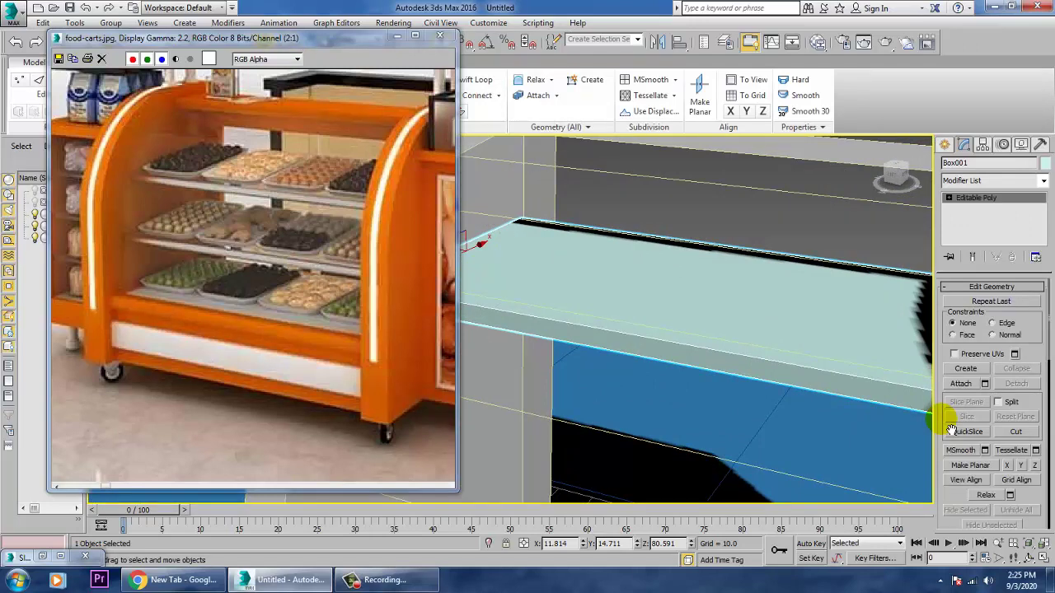
# Step: Select the shelf's top and bottom faces and inset them by 1.388
pyautogui.press('4')
pyautogui.click(757, 331)
pyautogui.keyDown('alt'); pyautogui.moveTo(757, 332); pyautogui.dragTo(789, 381, button='middle'); pyautogui.keyUp('alt')
pyautogui.click(765, 322)
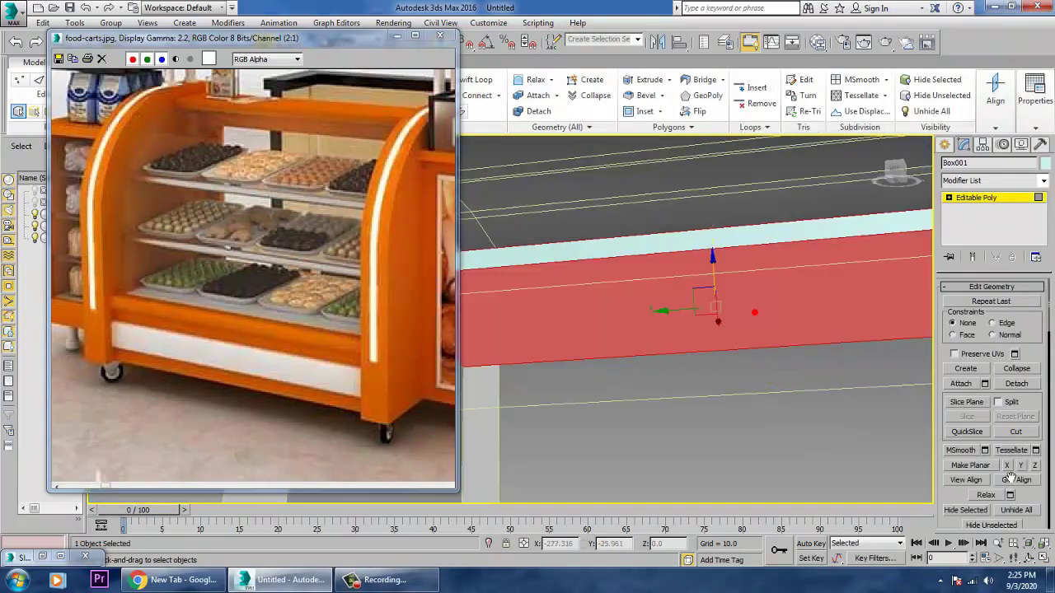
pyautogui.moveTo(1037, 501); pyautogui.dragTo(1034, 211)
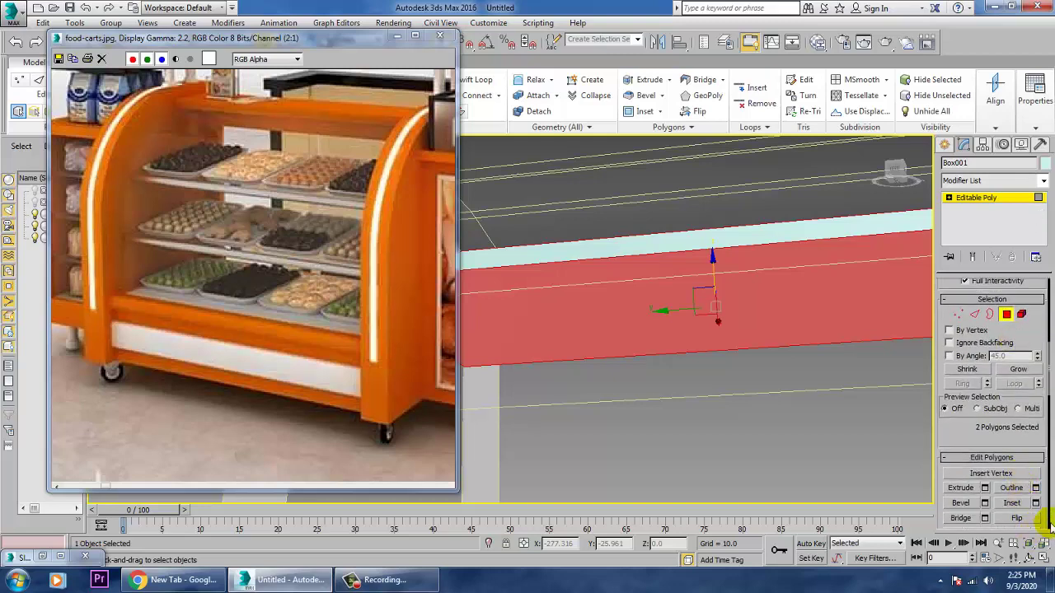
pyautogui.click(1036, 503)
pyautogui.keyDown('alt'); pyautogui.moveTo(765, 342); pyautogui.dragTo(717, 388, button='middle'); pyautogui.keyUp('alt')
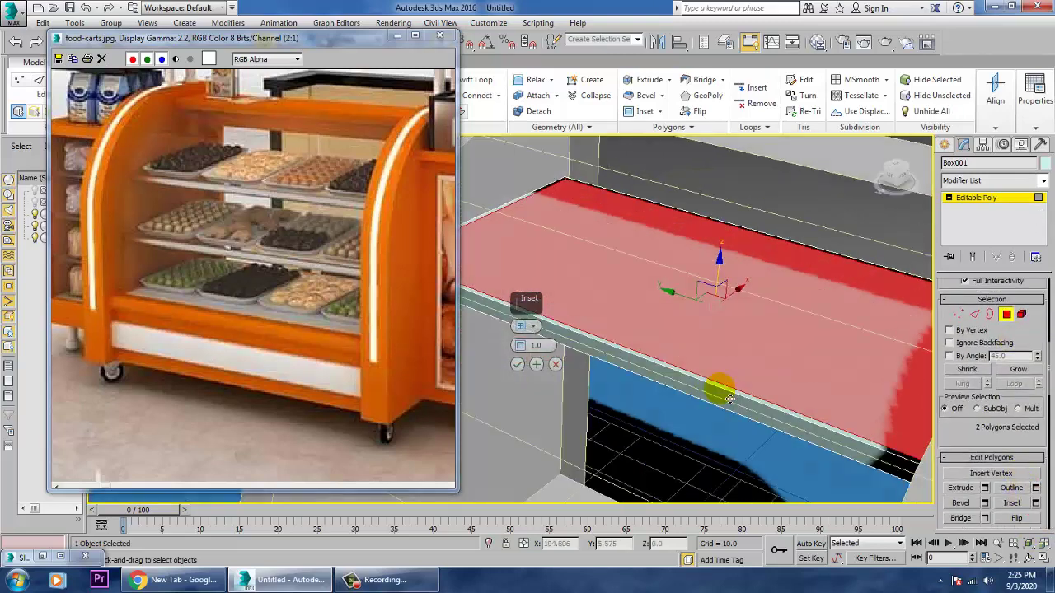
pyautogui.moveTo(520, 347); pyautogui.dragTo(520, 346)
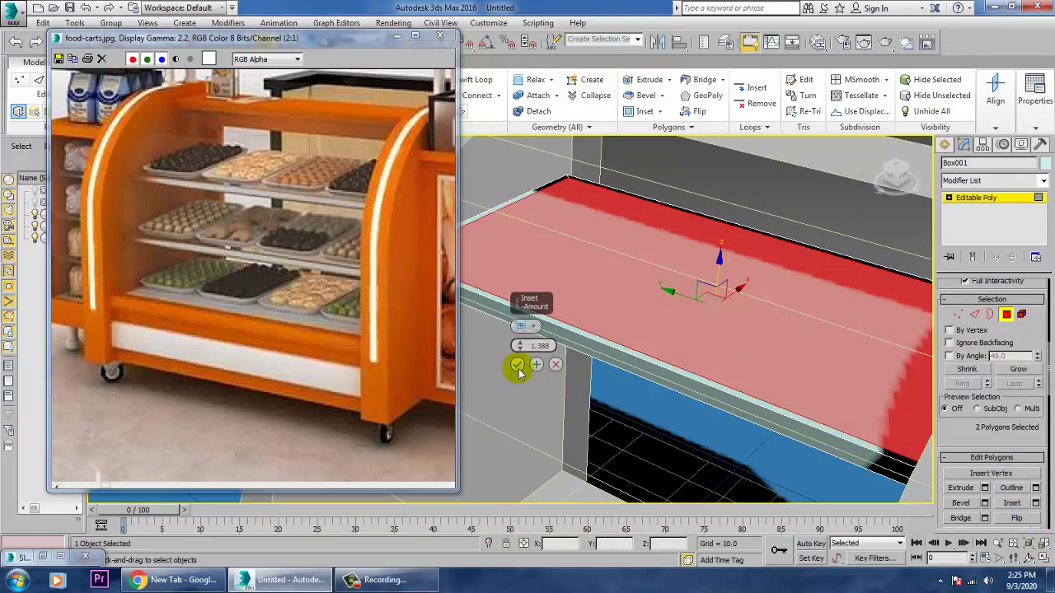
pyautogui.click(518, 365)
# Step: Extrude the shelf's inset top and bottom faces inward by -0.873 to form a raised rim
pyautogui.click(984, 488)
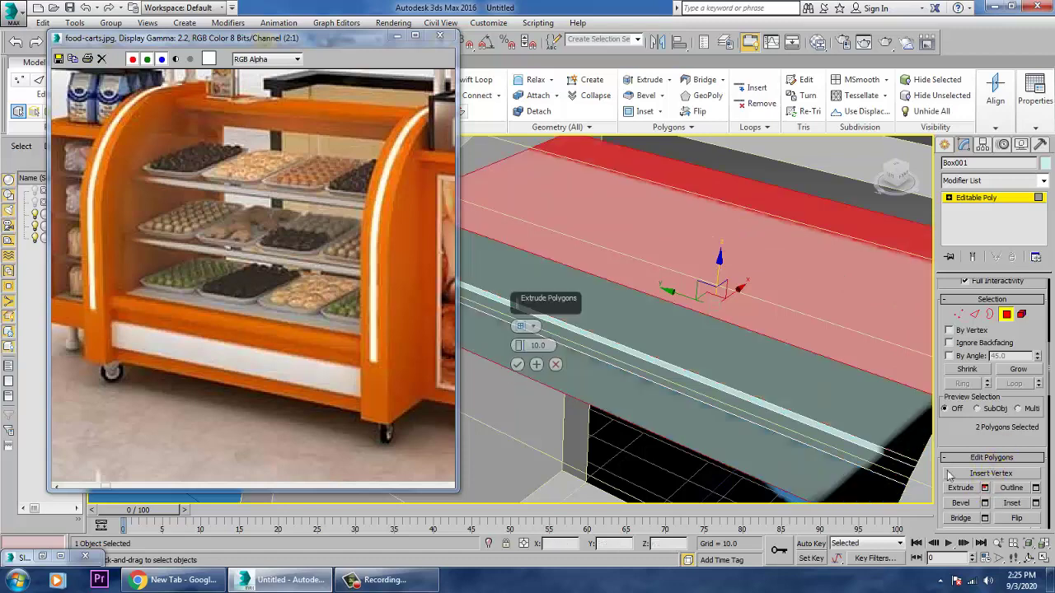
pyautogui.moveTo(521, 346); pyautogui.dragTo(538, 410)
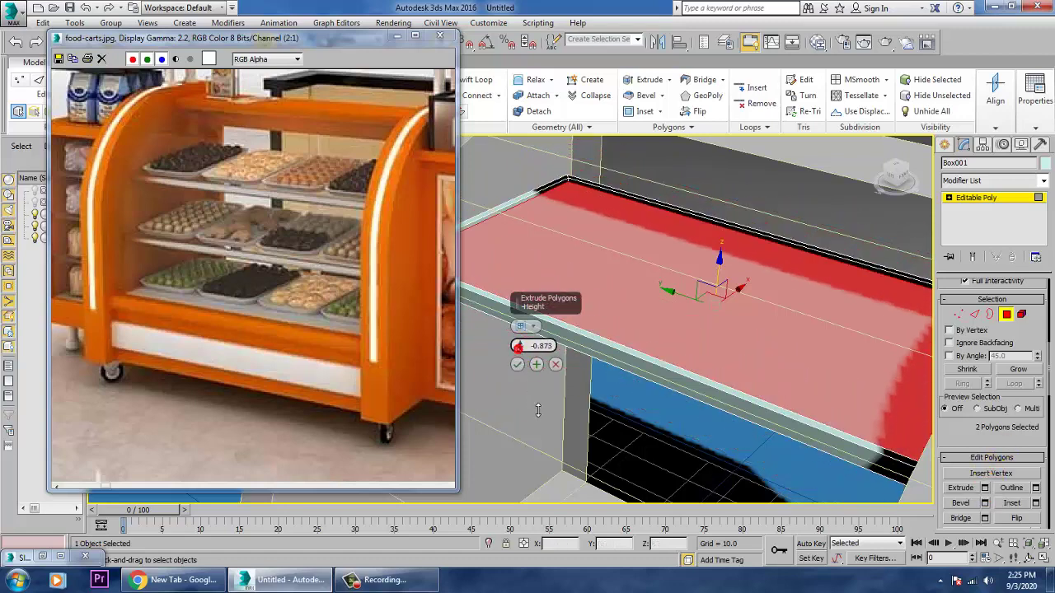
pyautogui.click(517, 365)
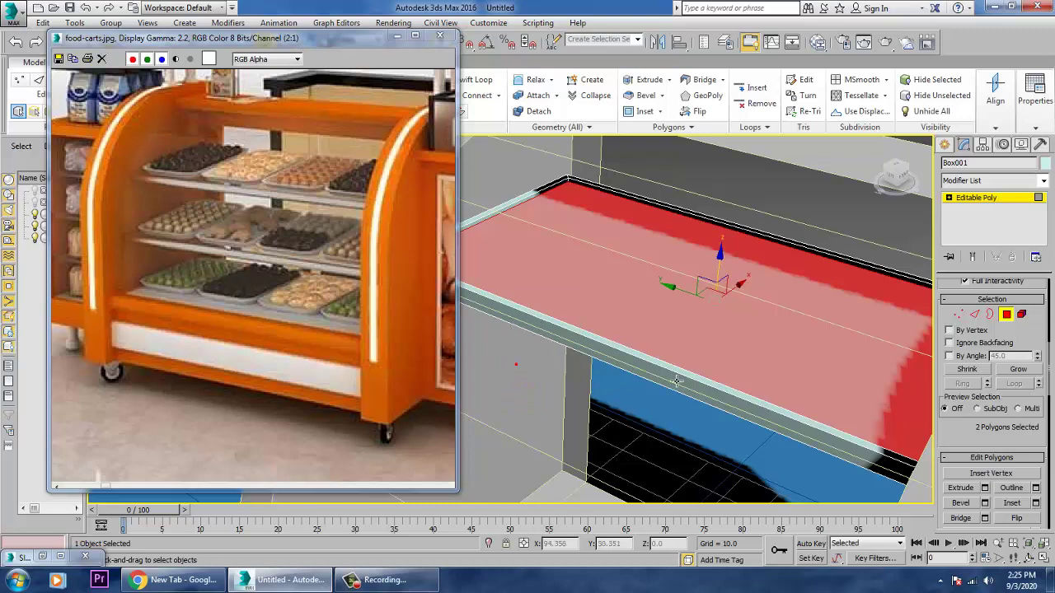
# Step: Chamfer the upper and lower outer edges along the shelf's front by 0.741 with 4 segments
pyautogui.click(980, 315)
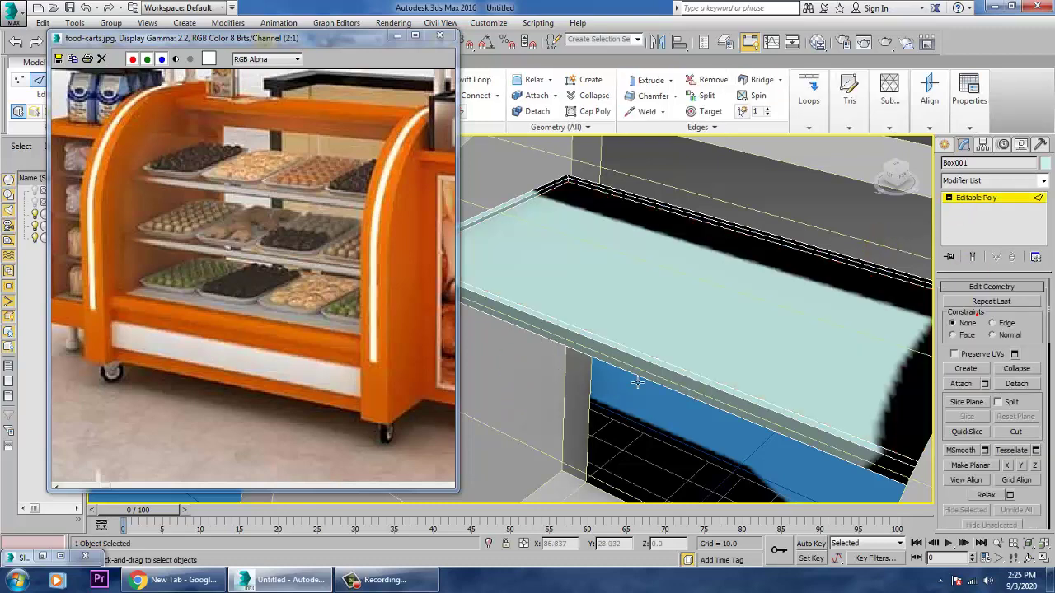
pyautogui.click(651, 368)
pyautogui.click(660, 389)
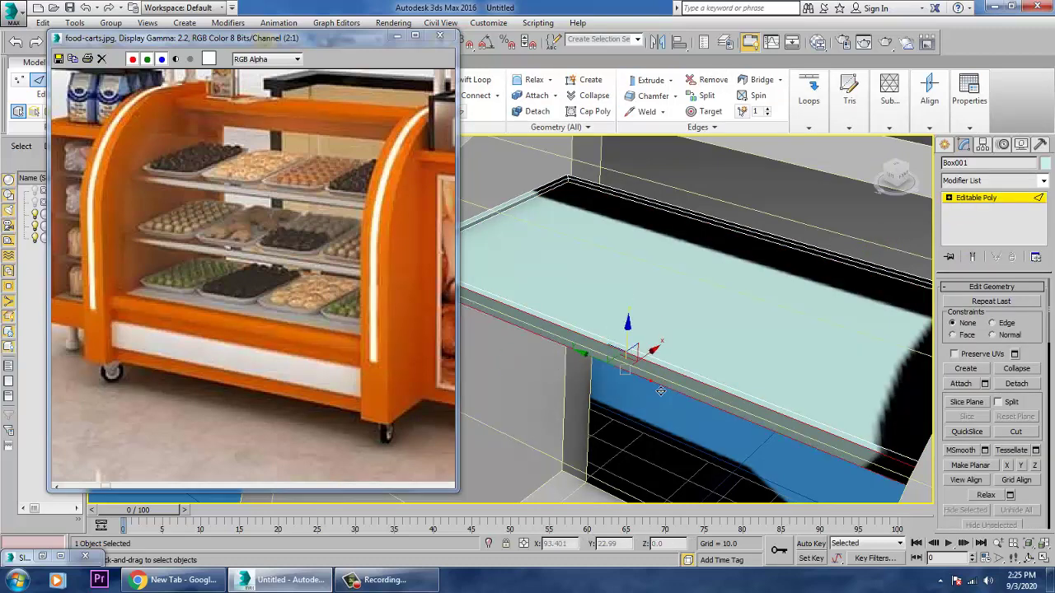
pyautogui.moveTo(966, 504); pyautogui.dragTo(978, 123)
pyautogui.click(986, 440)
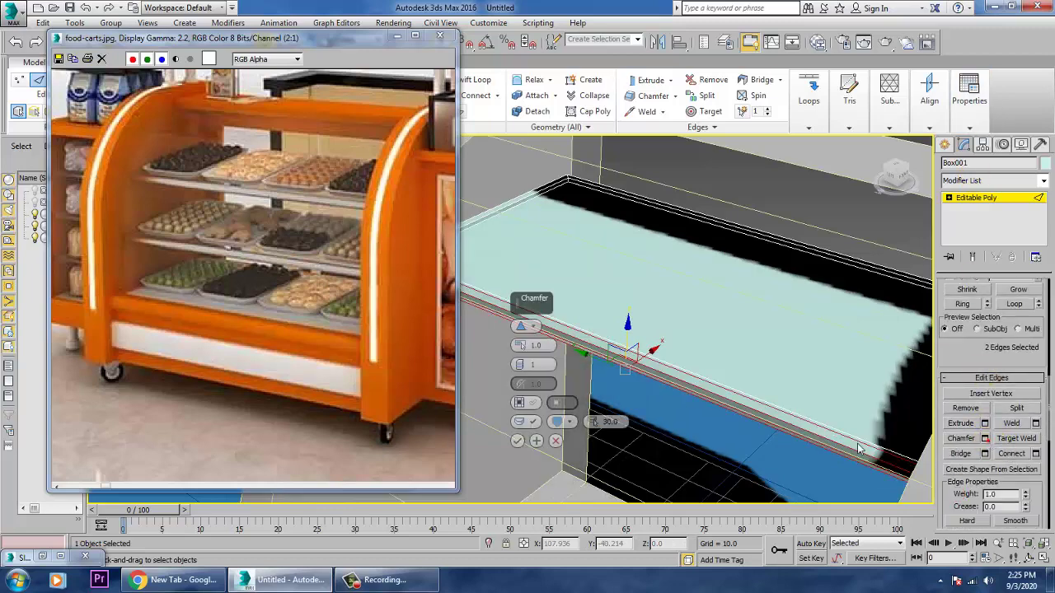
pyautogui.moveTo(521, 368); pyautogui.dragTo(523, 349)
pyautogui.click(521, 365)
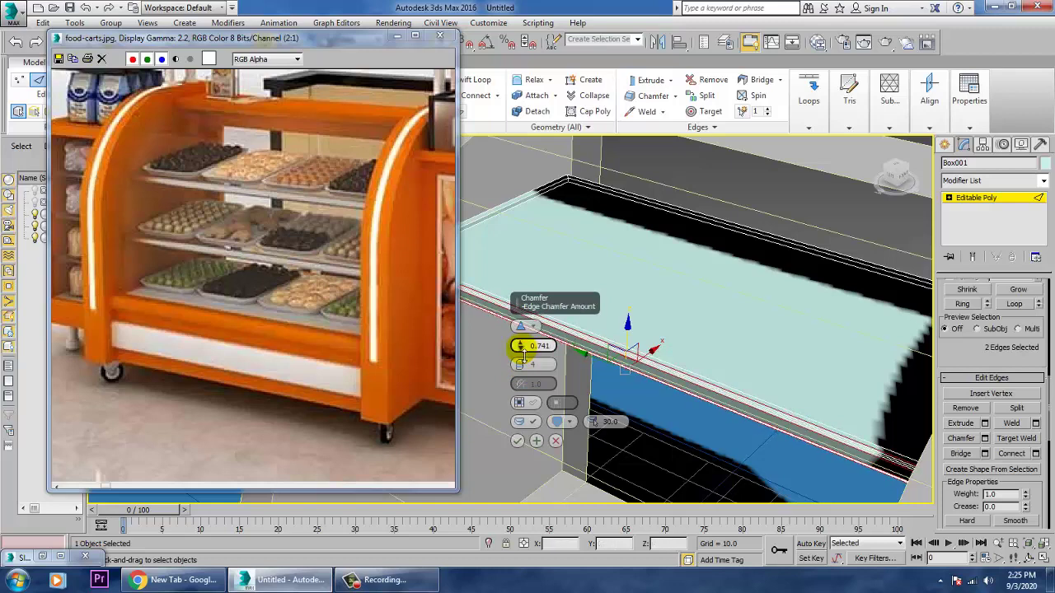
pyautogui.click(516, 441)
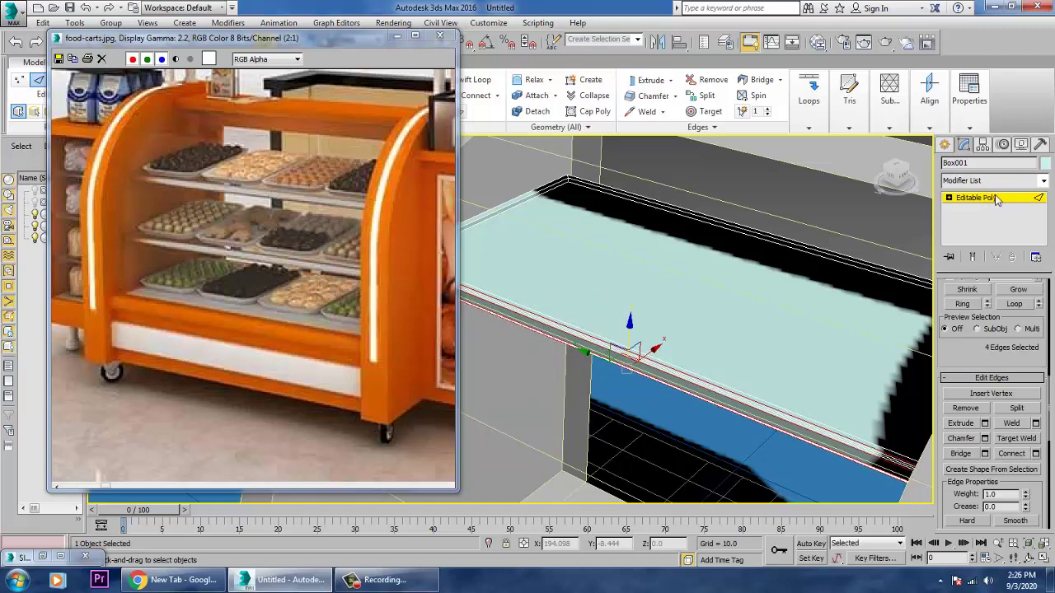
# Step: Tilt the whole shelf by about 9.6 degrees in the front view, with its front end lower
pyautogui.click(995, 200)
pyautogui.hotkey('alt', 'w')
pyautogui.rightClick(822, 299)
pyautogui.hotkey('alt', 'w')
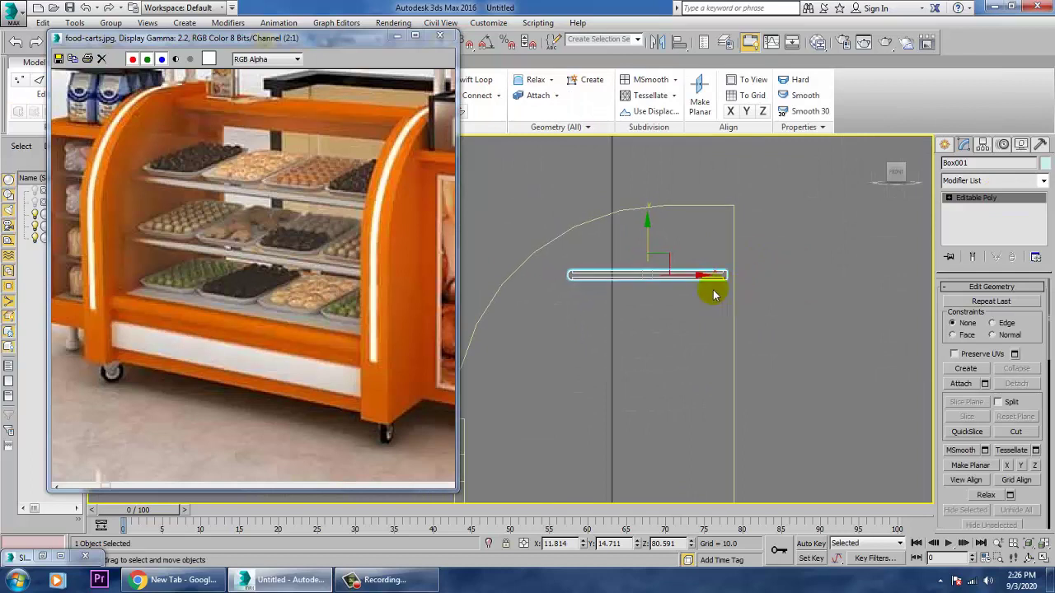
pyautogui.press('e')
pyautogui.moveTo(703, 240); pyautogui.dragTo(692, 231)
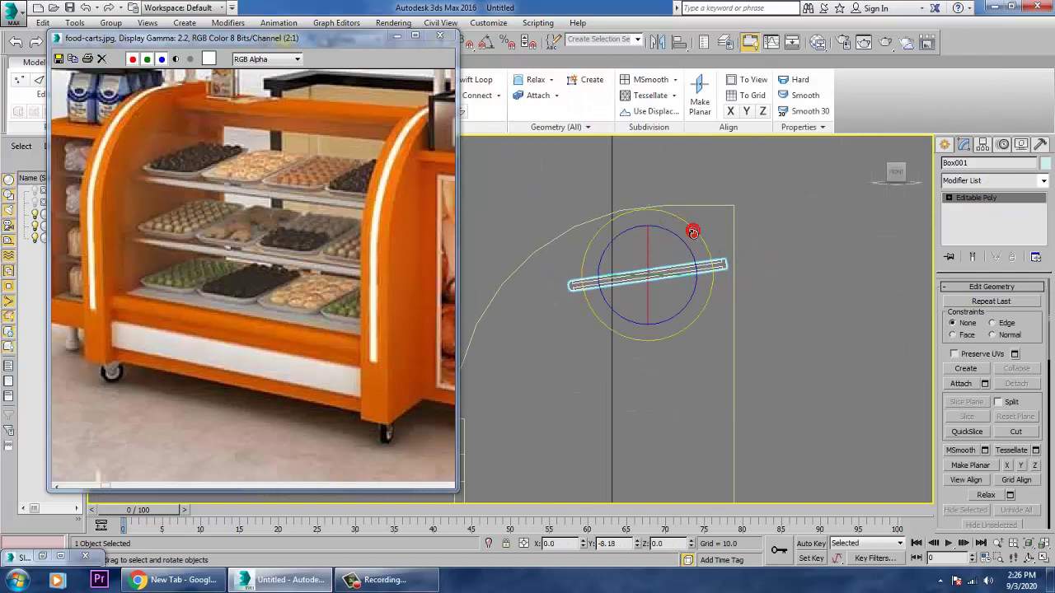
# Step: Lower the tilted shelf to about Z 62.67 and try copying it downward as a second shelf
pyautogui.press('w')
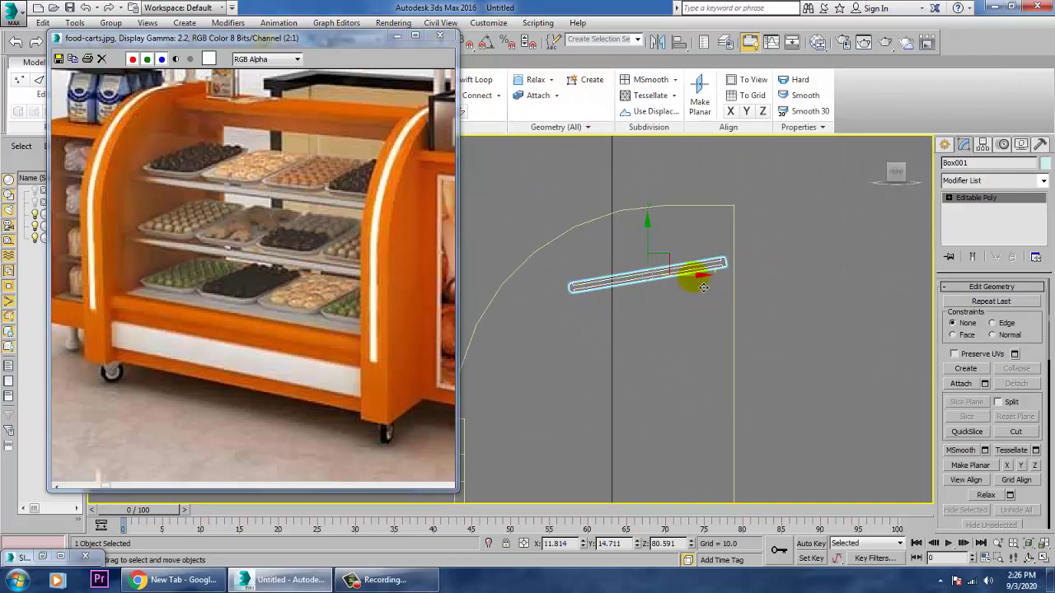
pyautogui.moveTo(660, 255); pyautogui.dragTo(662, 309)
pyautogui.moveTo(765, 344); pyautogui.dragTo(803, 276, button='middle')
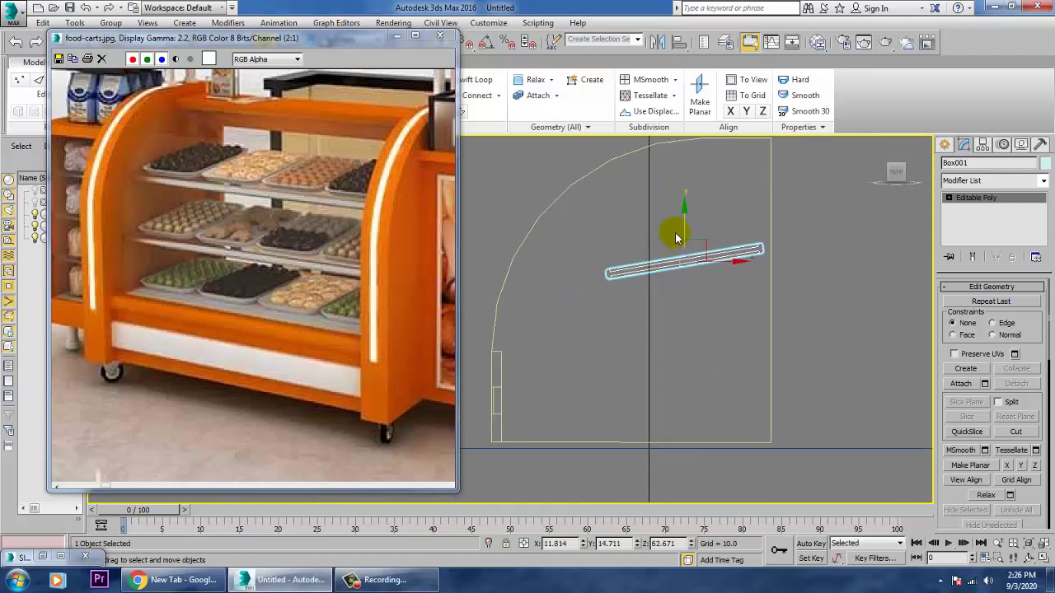
pyautogui.moveTo(675, 238); pyautogui.dragTo(707, 309)
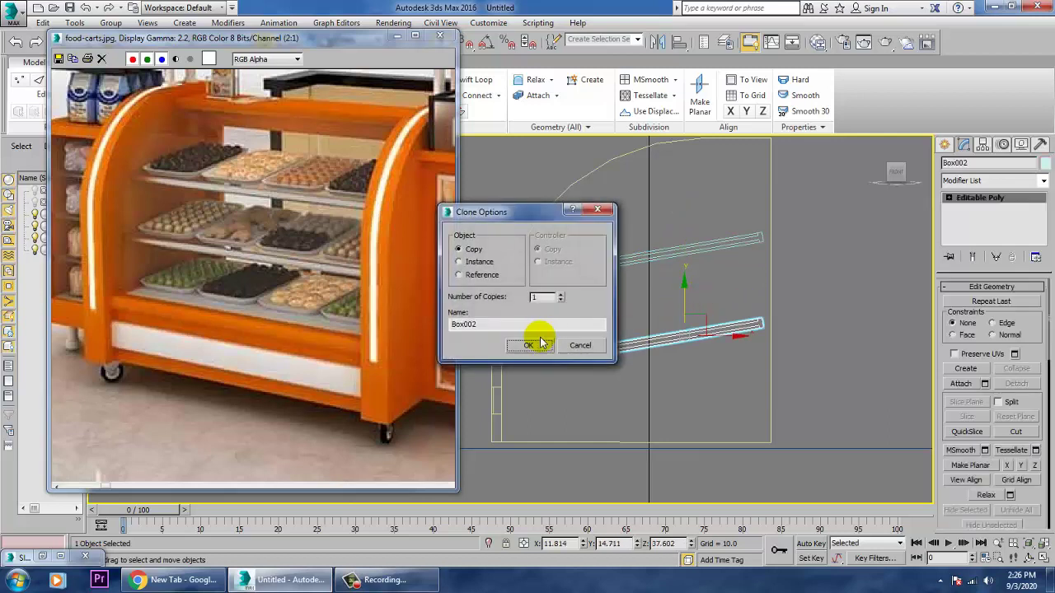
pyautogui.click(580, 346)
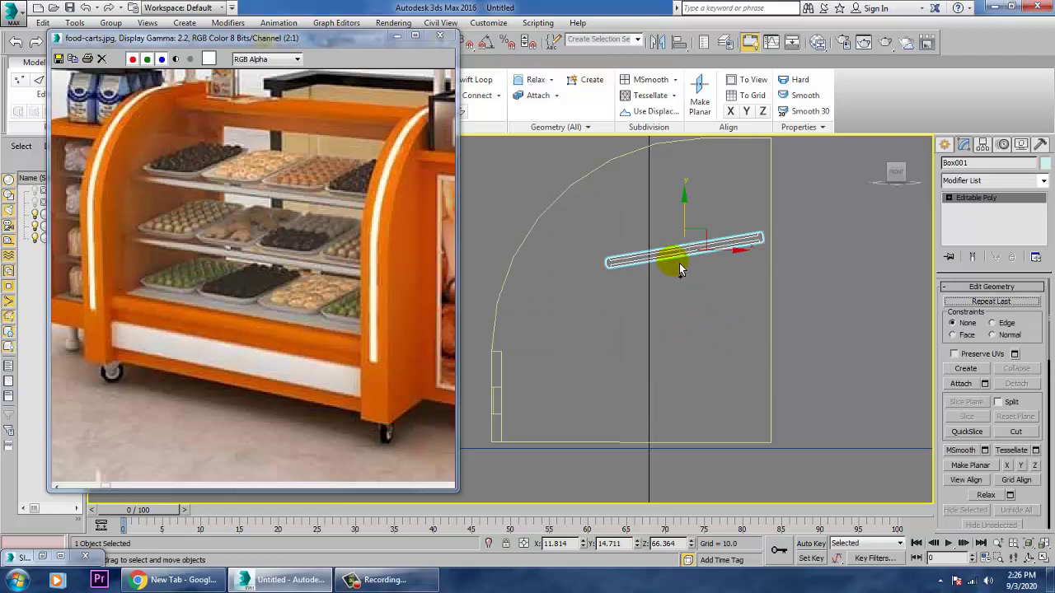
# Step: Raise the shelf to about Z 73.4 and rotate it back to nearly level
pyautogui.moveTo(684, 219); pyautogui.dragTo(685, 198)
pyautogui.press('e')
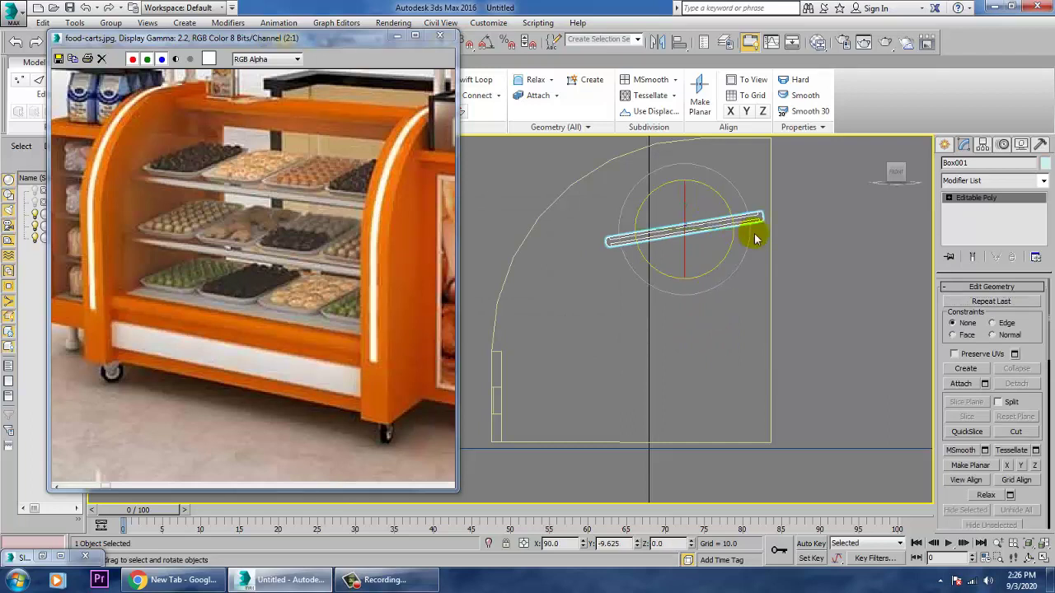
pyautogui.moveTo(758, 227); pyautogui.dragTo(753, 231)
# Step: Extend the shelf towards the curved glass by moving its front-end vertices to about X -22.4
pyautogui.press('1')
pyautogui.moveTo(576, 209); pyautogui.dragTo(636, 235)
pyautogui.press('w')
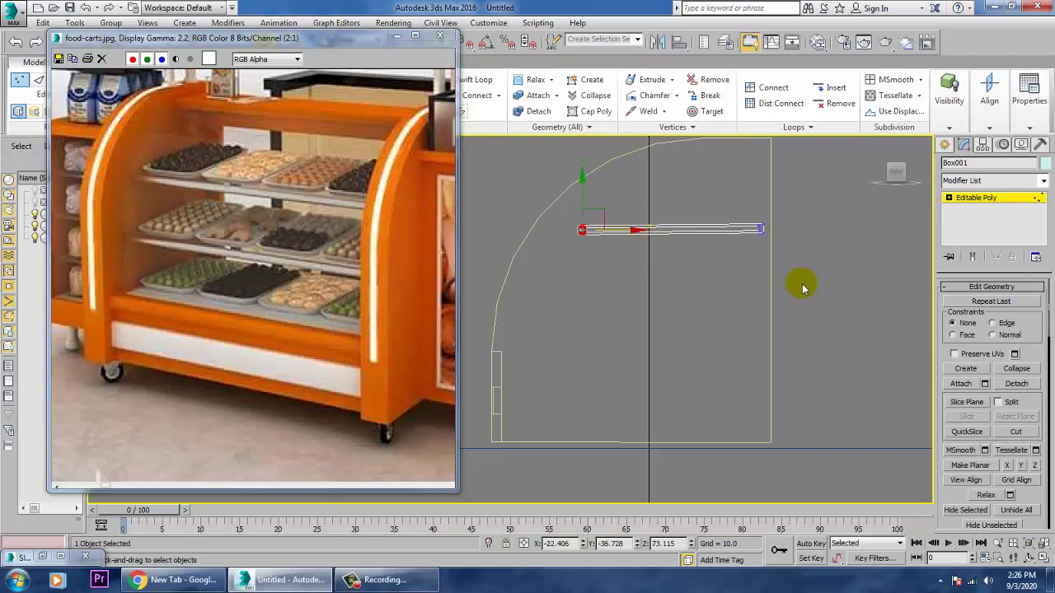
pyautogui.moveTo(772, 312); pyautogui.dragTo(777, 345, button='middle')
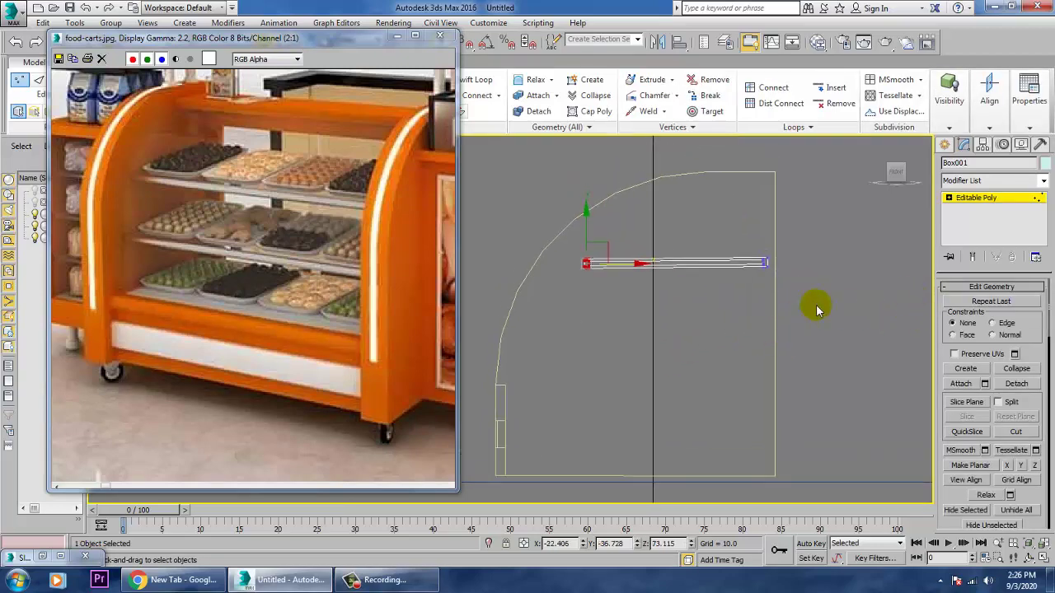
pyautogui.click(988, 203)
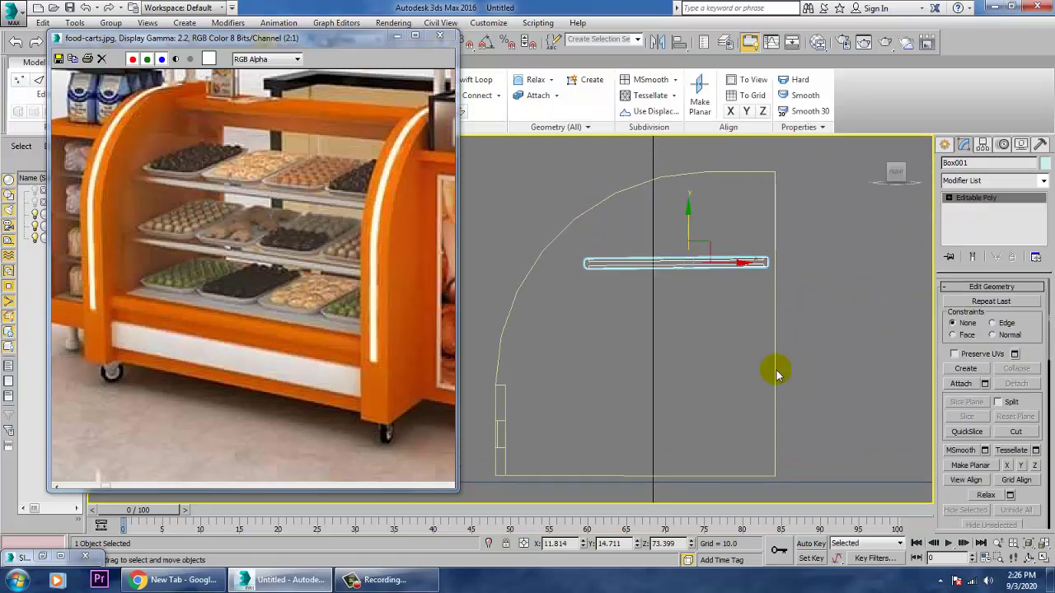
# Step: Raise the upper vertices of the counter's curved profile vertically to about Z 98.43
pyautogui.click(775, 372)
pyautogui.click(774, 370)
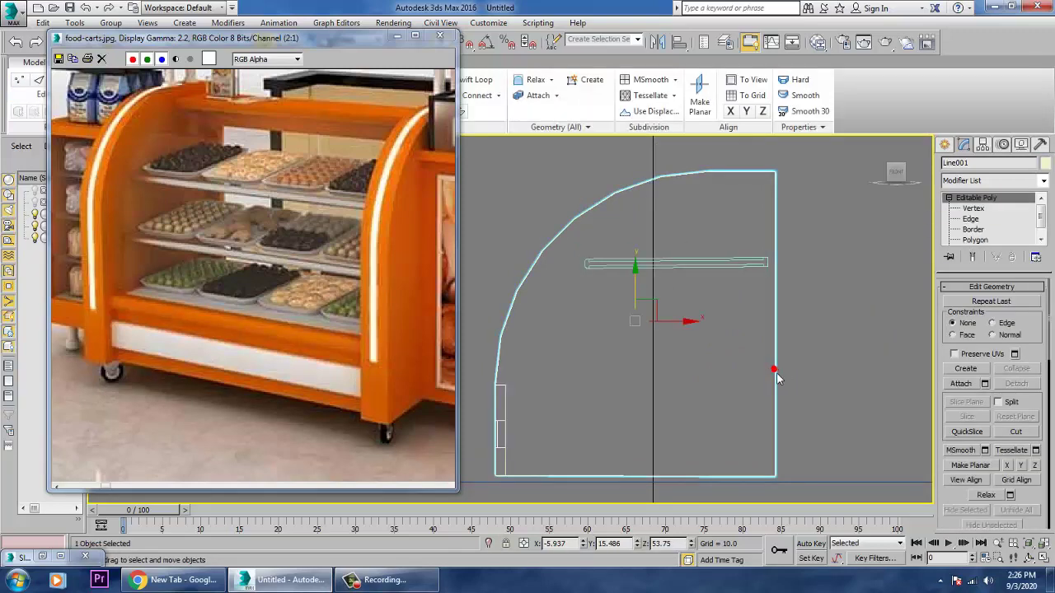
pyautogui.press('1')
pyautogui.moveTo(738, 356); pyautogui.dragTo(740, 423, button='middle')
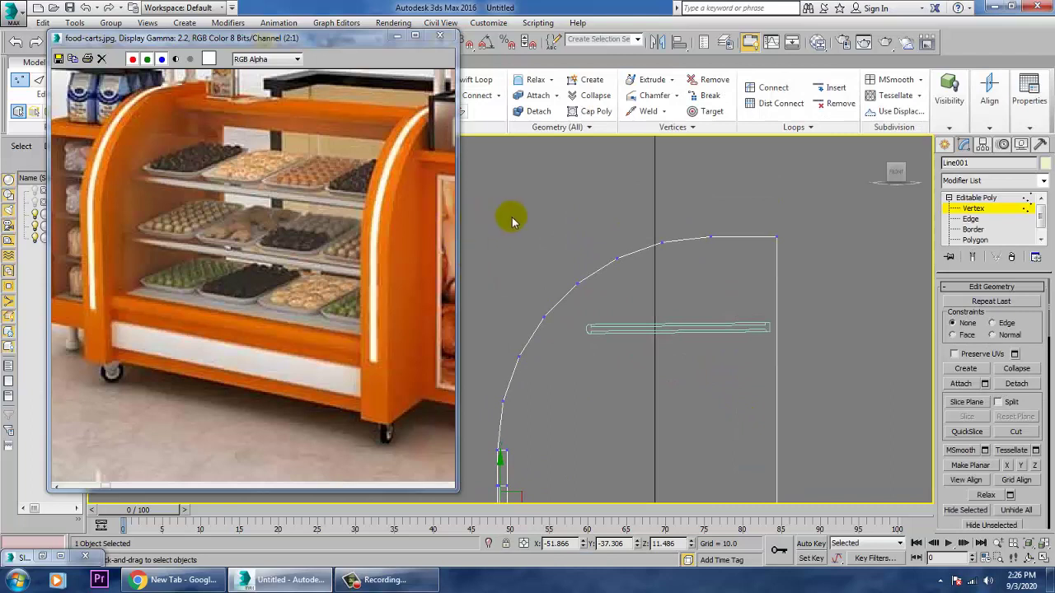
pyautogui.moveTo(869, 396); pyautogui.dragTo(869, 396)
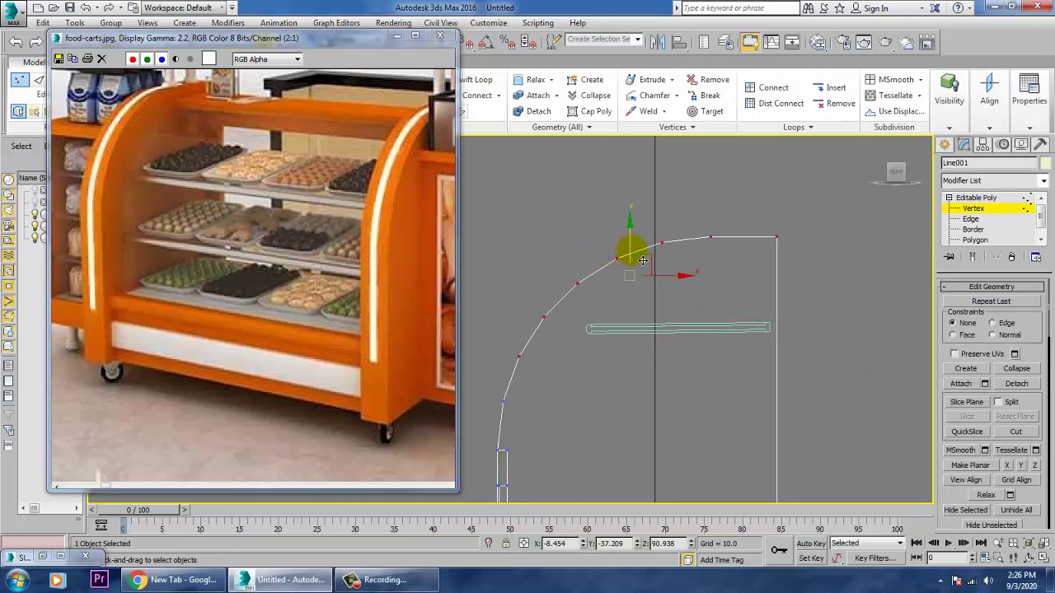
pyautogui.moveTo(642, 261); pyautogui.dragTo(637, 236)
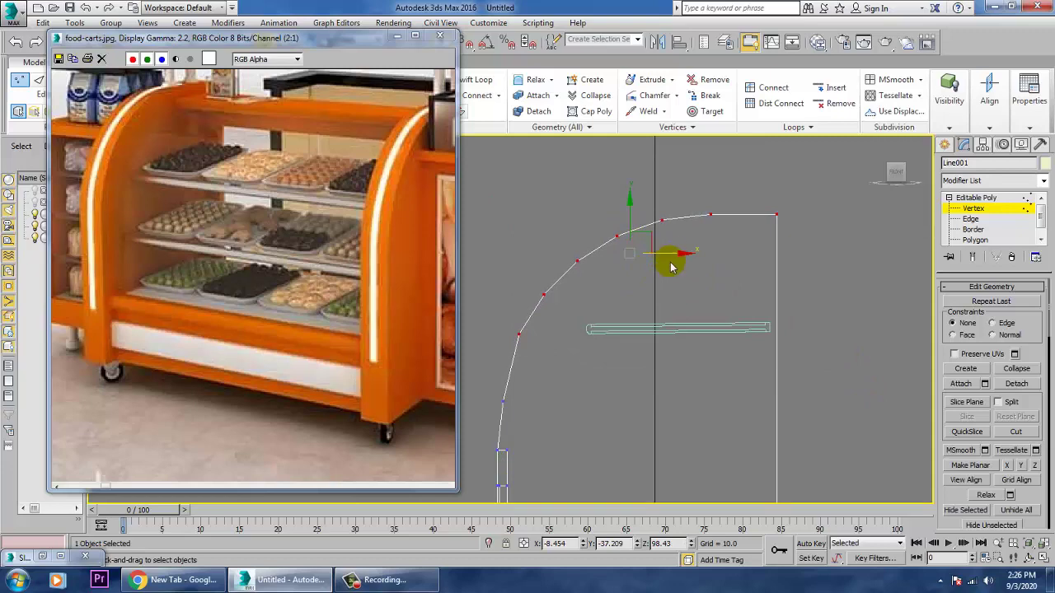
# Step: Examine the heightened curved counter and the shelf in the perspective view
pyautogui.hotkey('alt', 'w')
pyautogui.rightClick(789, 464)
pyautogui.hotkey('alt', 'w')
pyautogui.keyDown('alt'); pyautogui.moveTo(810, 464); pyautogui.dragTo(744, 430, button='middle'); pyautogui.keyUp('alt')
pyautogui.scroll(-4, 766, 438)
pyautogui.scroll(-1, 764, 438)
pyautogui.hotkey('alt', 'w')
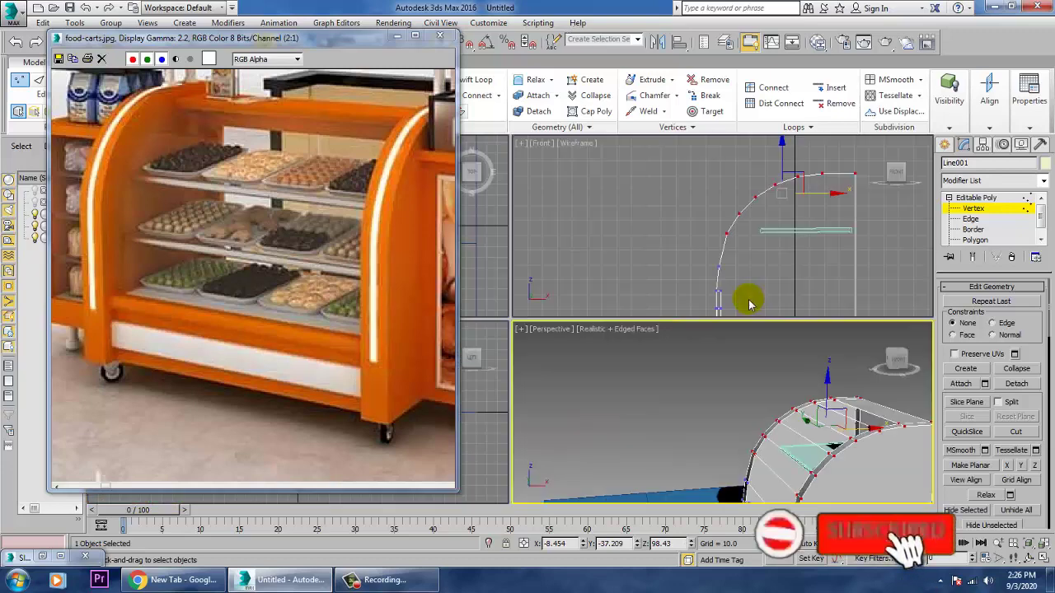
# Step: Finish editing the counter's vertices and raise the shelf to about Z 78.26 in the front view
pyautogui.rightClick(746, 252)
pyautogui.hotkey('alt', 'w')
pyautogui.click(1019, 198)
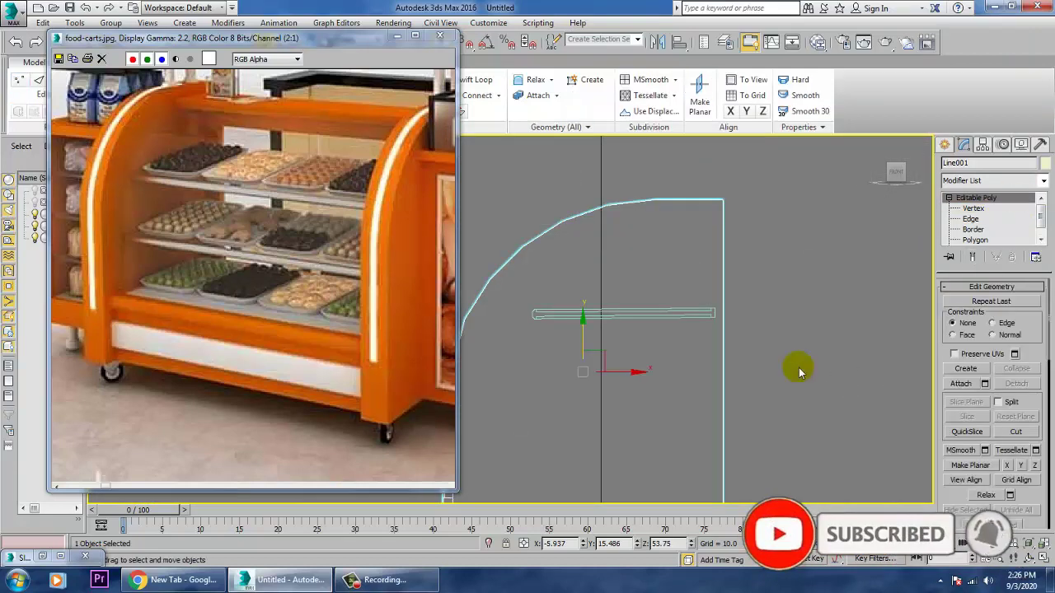
pyautogui.click(613, 312)
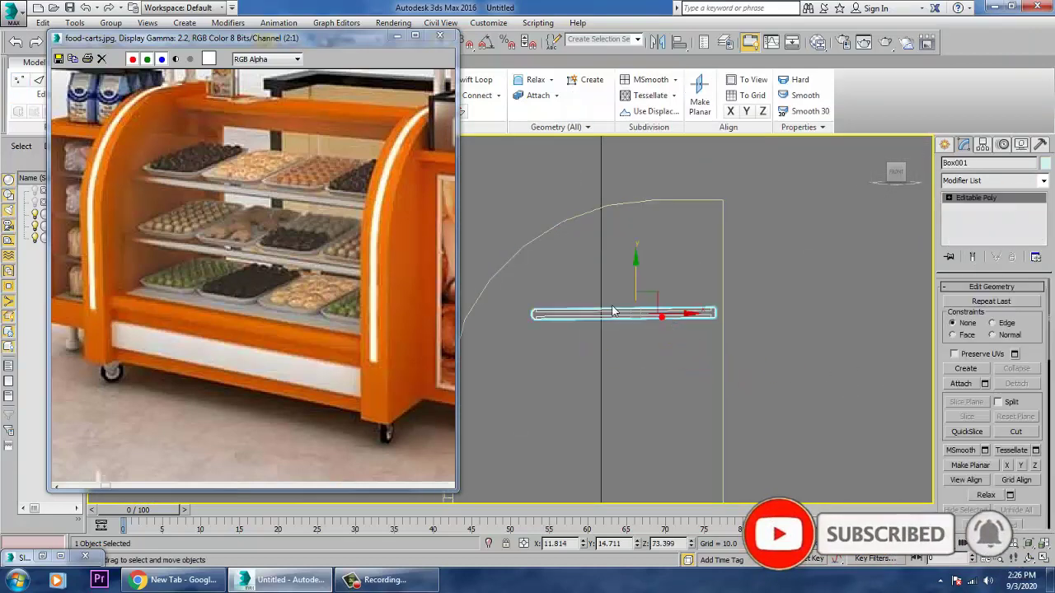
pyautogui.moveTo(644, 289); pyautogui.dragTo(644, 274)
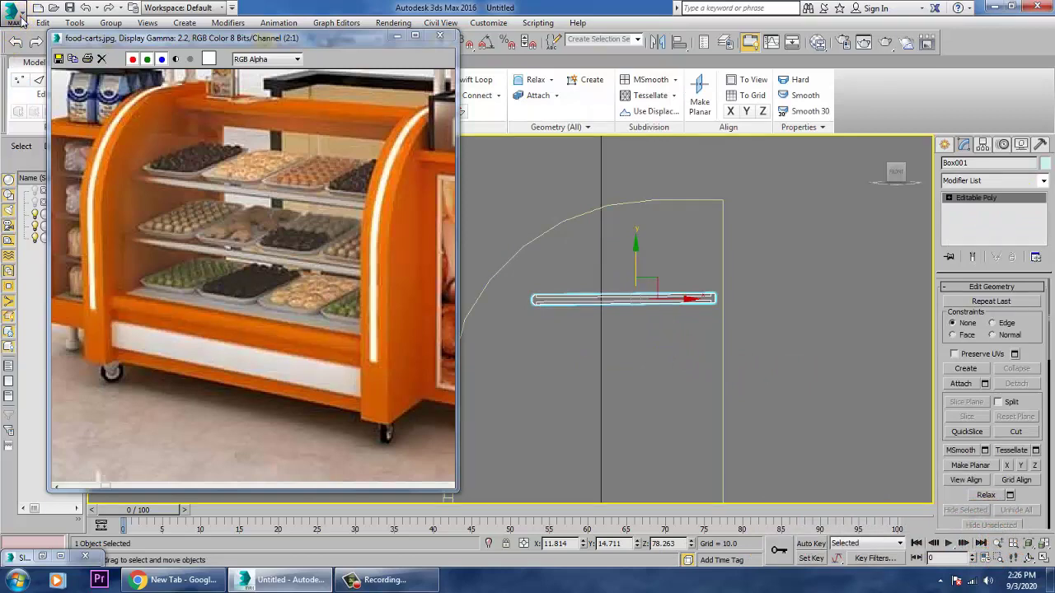
# Step: Save the scene as stall1.max in the food folder on the Desktop
pyautogui.click(16, 15)
pyautogui.click(43, 162)
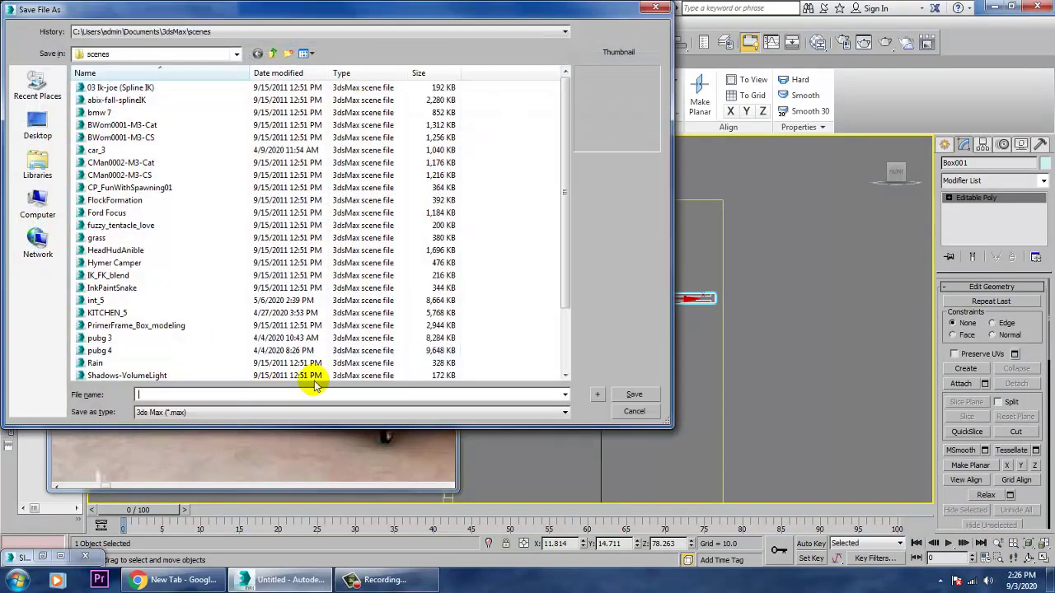
pyautogui.click(37, 125)
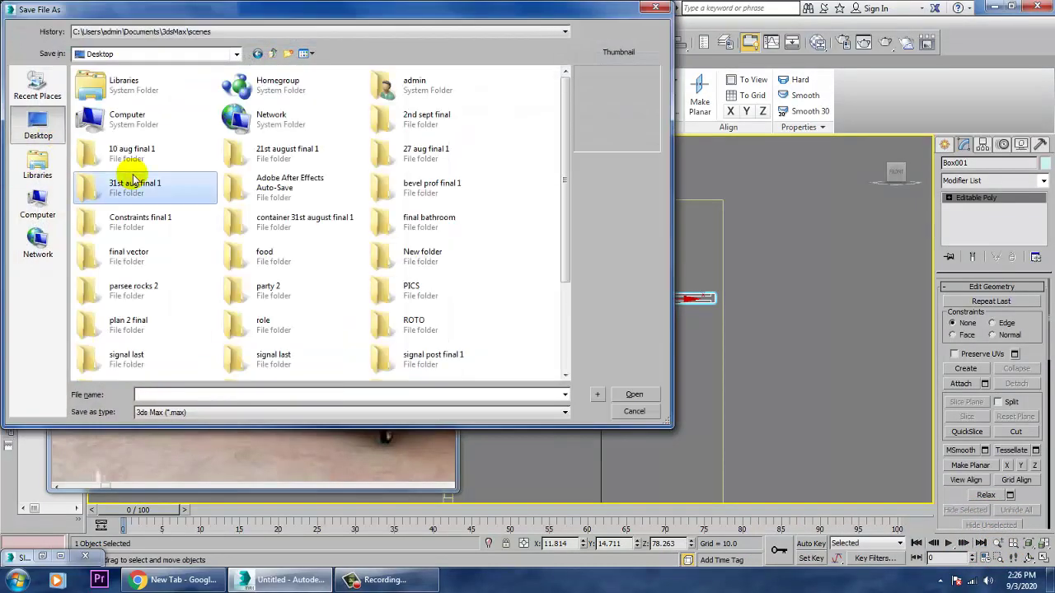
pyautogui.click(263, 262)
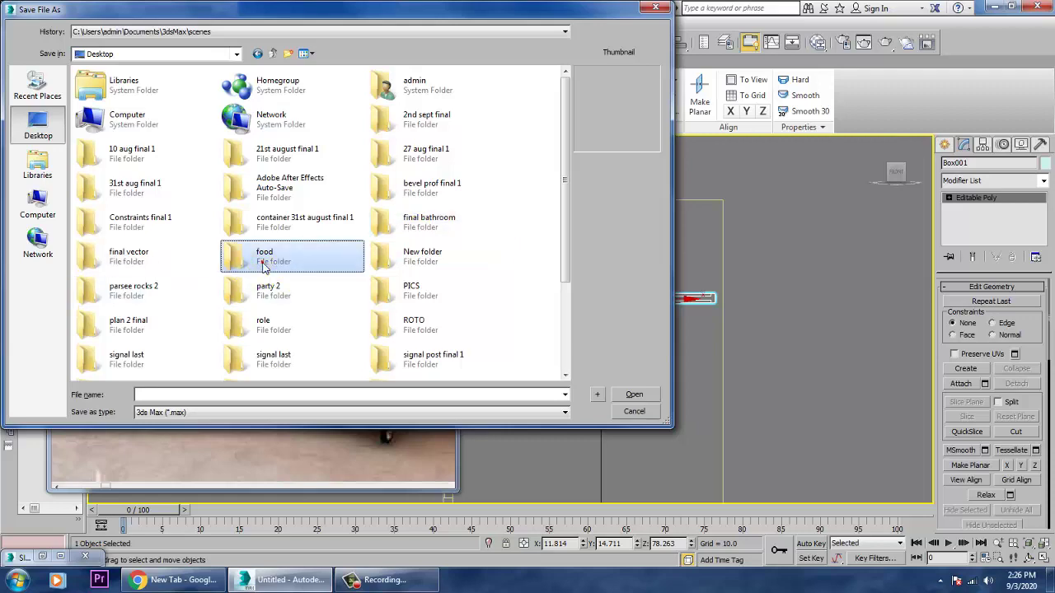
pyautogui.doubleClick(263, 262)
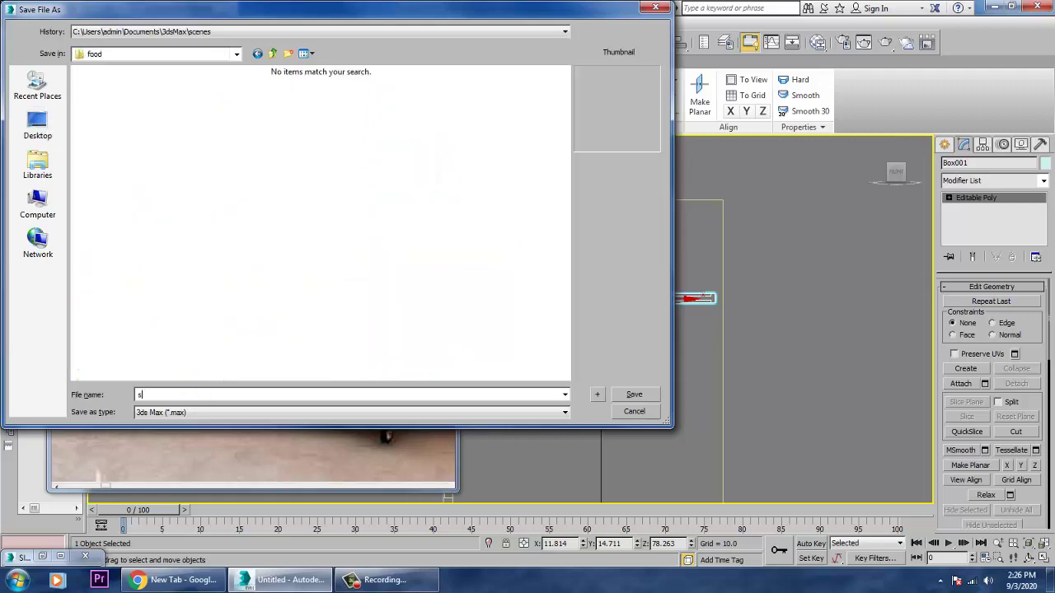
pyautogui.press('Return')
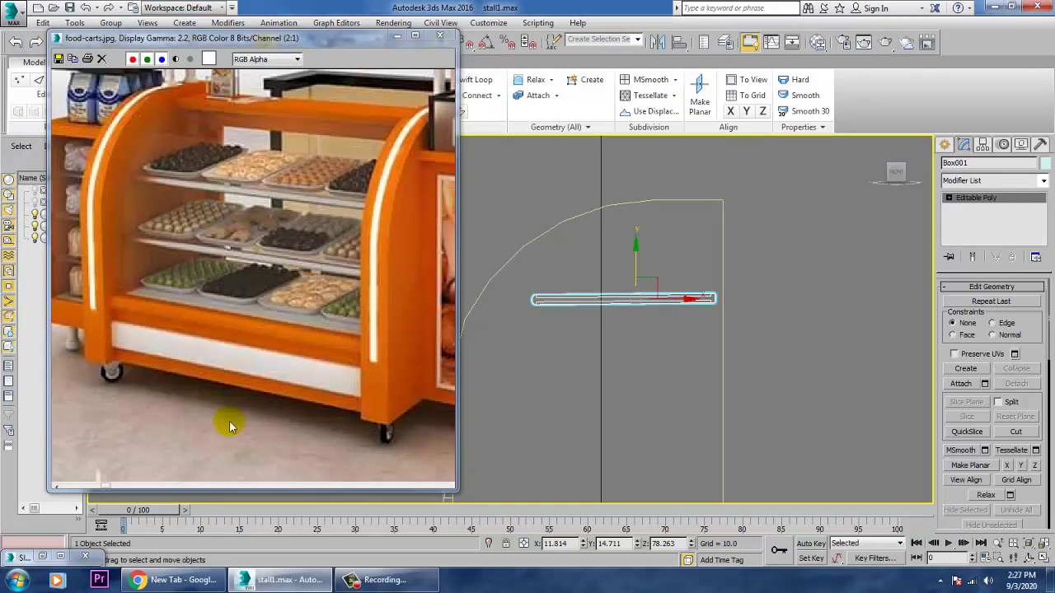
# Step: Copy the display shelf straight down to about Z 50.16 in the front view to make a second shelf
pyautogui.moveTo(704, 283); pyautogui.dragTo(740, 223, button='middle')
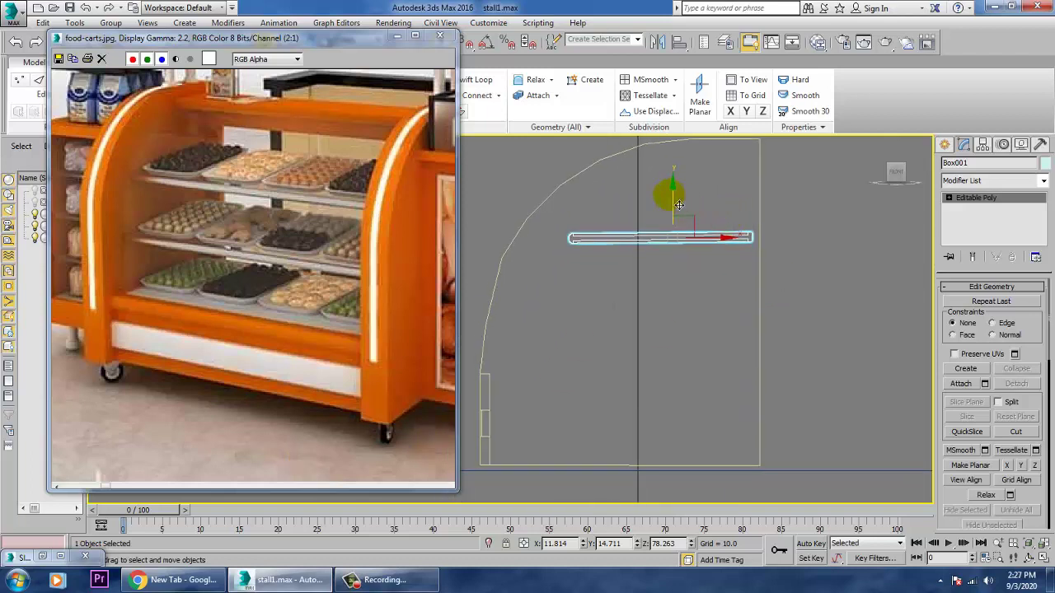
pyautogui.keyDown('shift'); pyautogui.moveTo(678, 205); pyautogui.dragTo(698, 287); pyautogui.keyUp('shift')
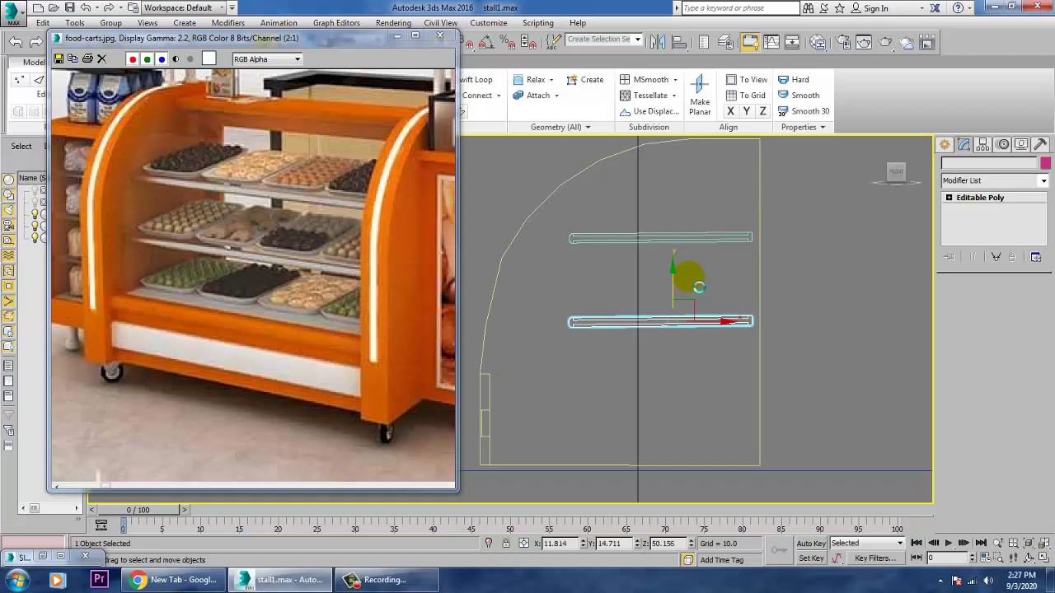
pyautogui.click(532, 350)
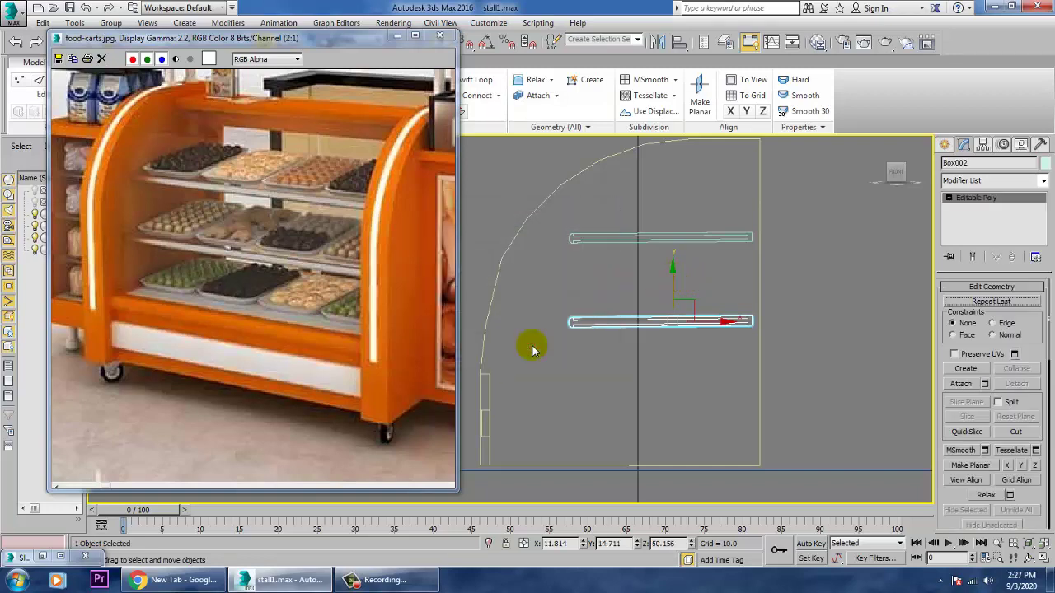
# Step: Start polygon editing on the curved counter and try selecting its interior faces from behind
pyautogui.click(497, 396)
pyautogui.hotkey('alt', 'w')
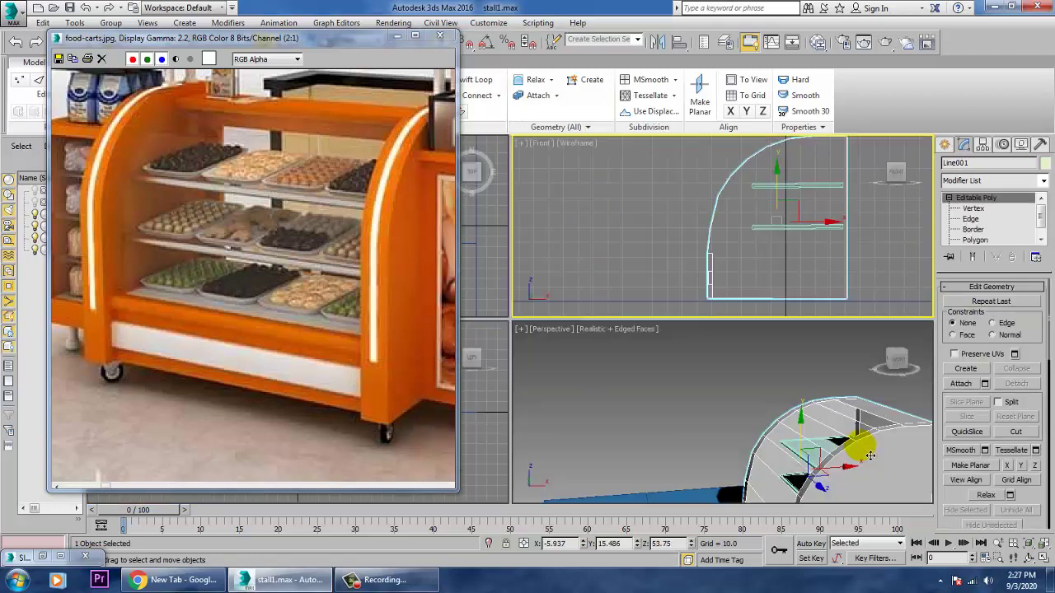
pyautogui.moveTo(872, 449); pyautogui.dragTo(829, 382, button='middle')
pyautogui.hotkey('alt', 'w')
pyautogui.keyDown('alt'); pyautogui.moveTo(725, 423); pyautogui.dragTo(627, 416, button='middle'); pyautogui.keyUp('alt')
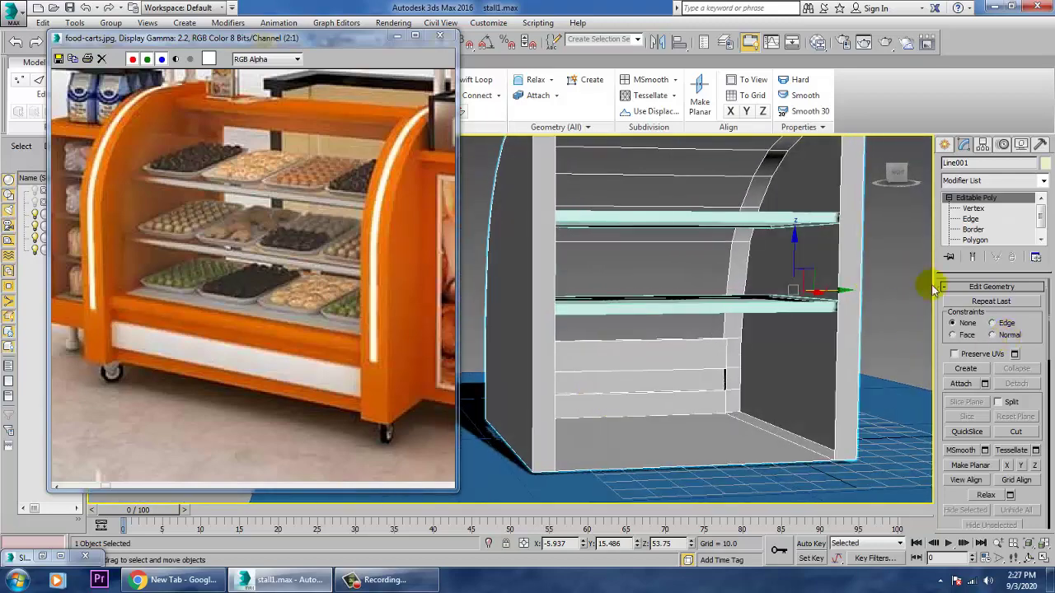
pyautogui.click(992, 240)
pyautogui.click(743, 363)
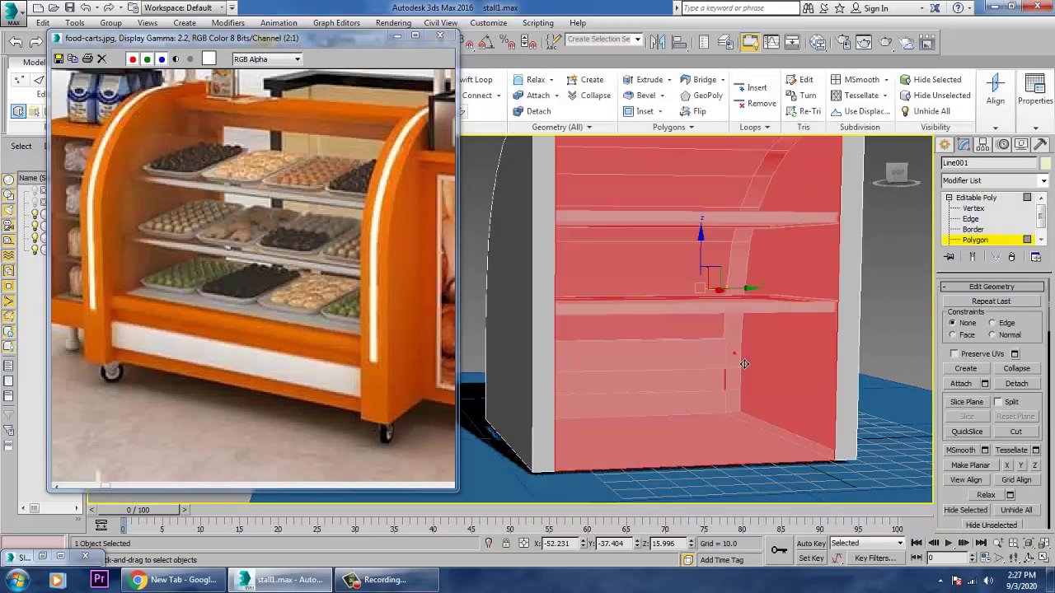
pyautogui.doubleClick(744, 364)
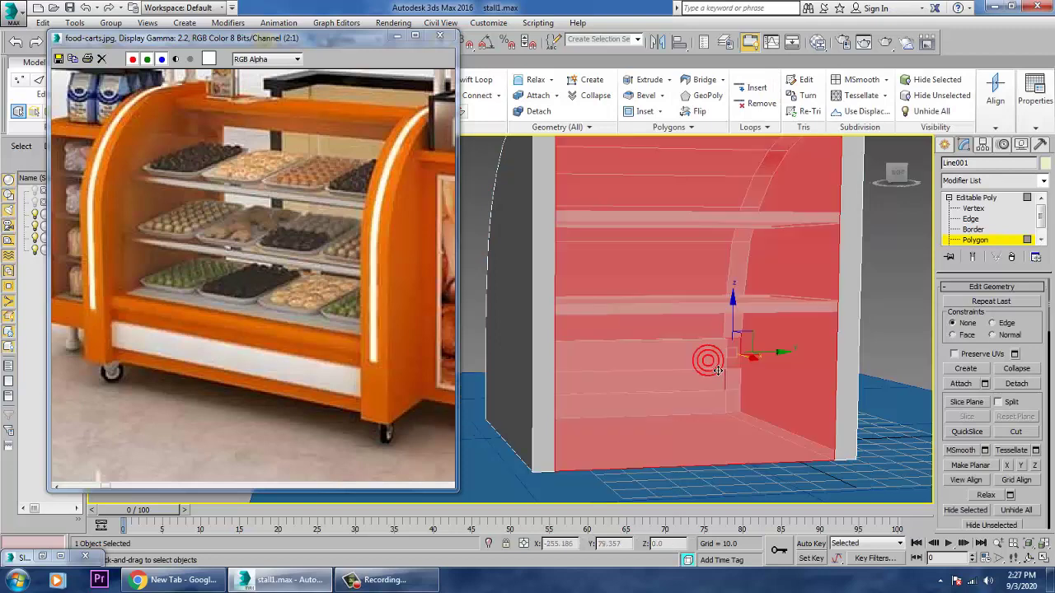
pyautogui.click(886, 313)
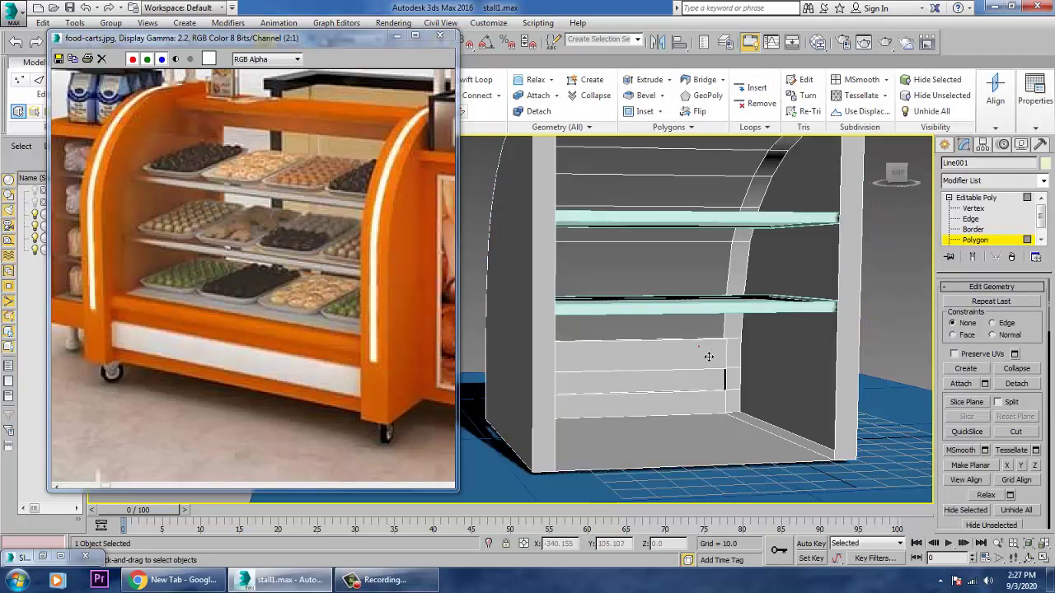
pyautogui.click(699, 346)
pyautogui.keyDown('alt'); pyautogui.moveTo(898, 416); pyautogui.dragTo(838, 429, button='middle'); pyautogui.keyUp('alt')
pyautogui.click(896, 317)
# Step: Select the strips above and below the recess inside the counter's base panel, plus the three adjoining faces at one end
pyautogui.scroll(4, 769, 406)
pyautogui.keyDown('alt'); pyautogui.moveTo(714, 397); pyautogui.dragTo(635, 374, button='middle'); pyautogui.keyUp('alt')
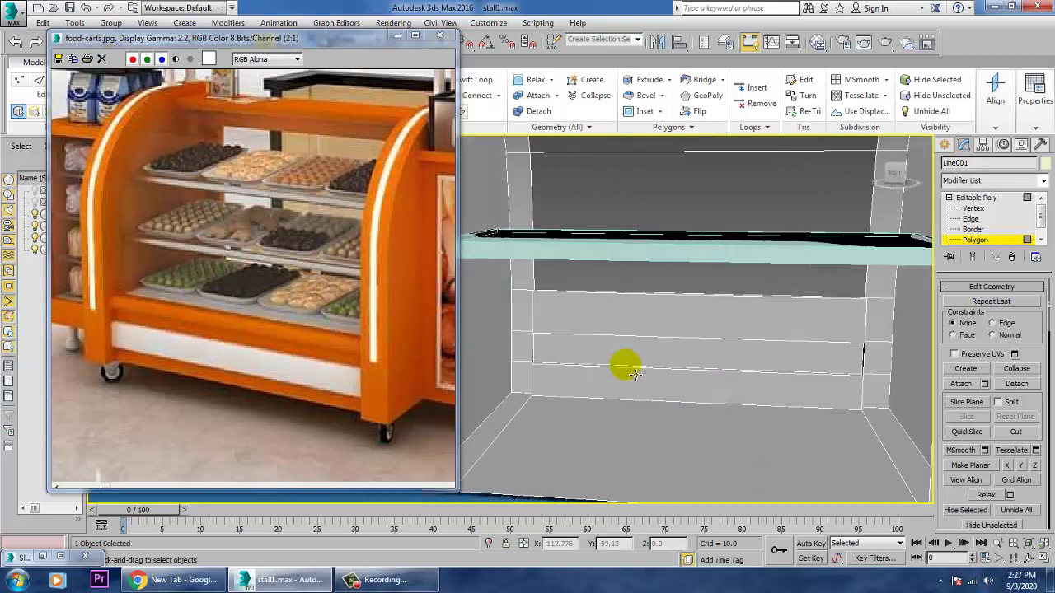
pyautogui.scroll(3, 634, 374)
pyautogui.moveTo(548, 351); pyautogui.dragTo(787, 405, button='middle')
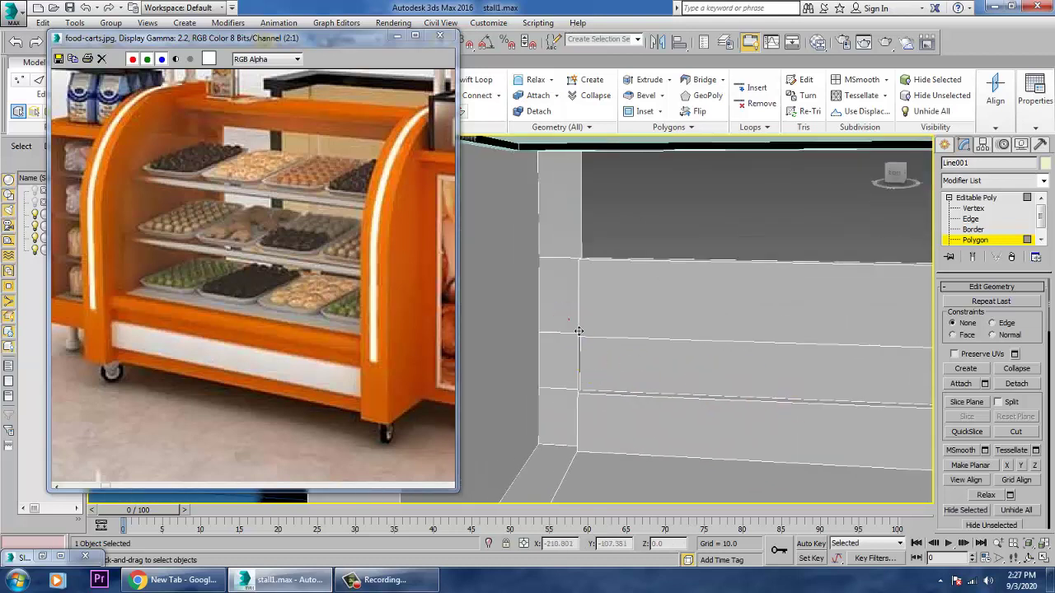
pyautogui.click(580, 333)
pyautogui.scroll(2, 637, 377)
pyautogui.scroll(2, 563, 319)
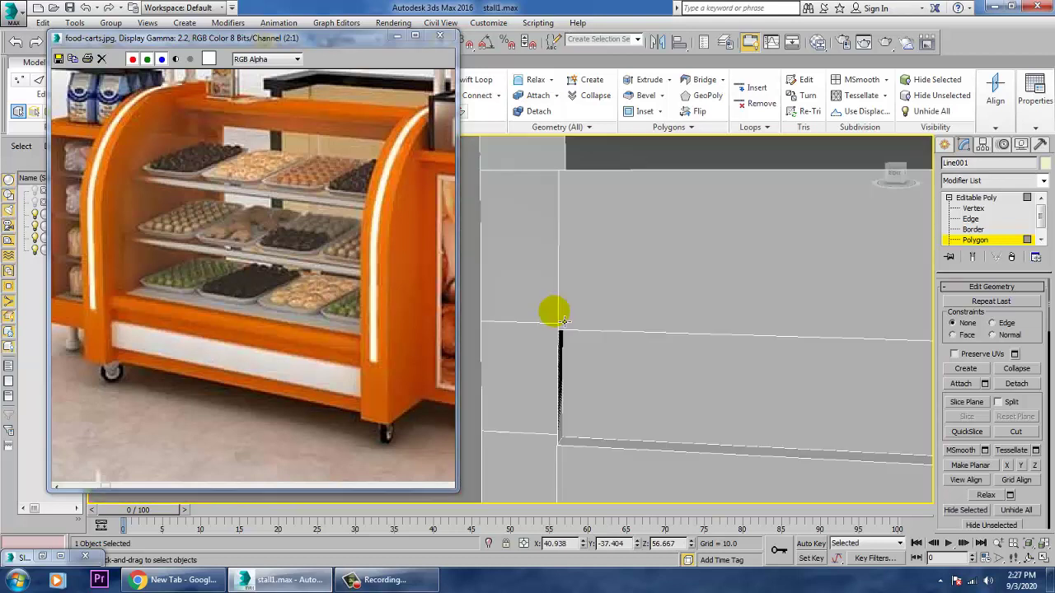
pyautogui.click(544, 305)
pyautogui.keyDown('ctrl'); pyautogui.click(546, 362); pyautogui.keyUp('ctrl')
pyautogui.keyDown('ctrl'); pyautogui.click(653, 273); pyautogui.keyUp('ctrl')
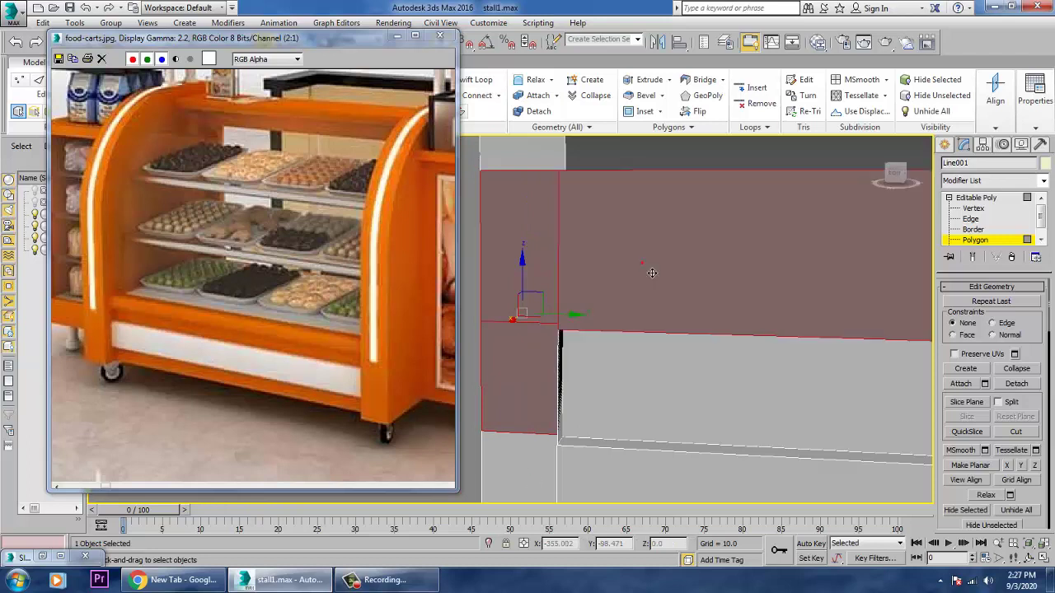
pyautogui.keyDown('alt'); pyautogui.moveTo(653, 274); pyautogui.dragTo(598, 223, button='middle'); pyautogui.keyUp('alt')
pyautogui.keyDown('ctrl'); pyautogui.click(628, 436); pyautogui.keyUp('ctrl')
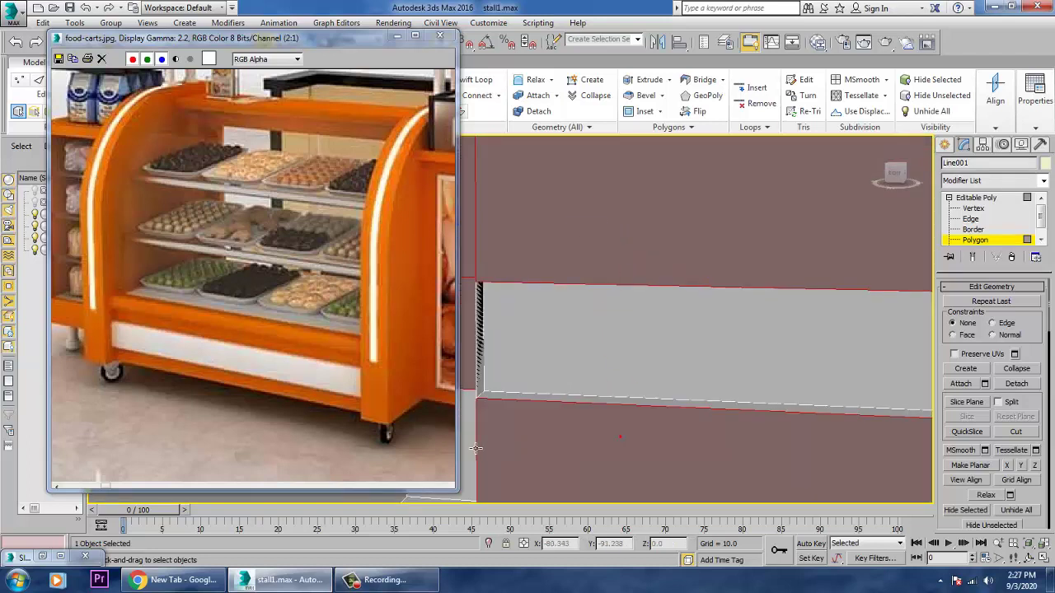
pyautogui.keyDown('ctrl'); pyautogui.click(474, 440); pyautogui.keyUp('ctrl')
# Step: Add the three small faces at the opposite end of the base panel to the polygon selection
pyautogui.moveTo(630, 360); pyautogui.dragTo(530, 347, button='middle')
pyautogui.scroll(-1, 788, 345)
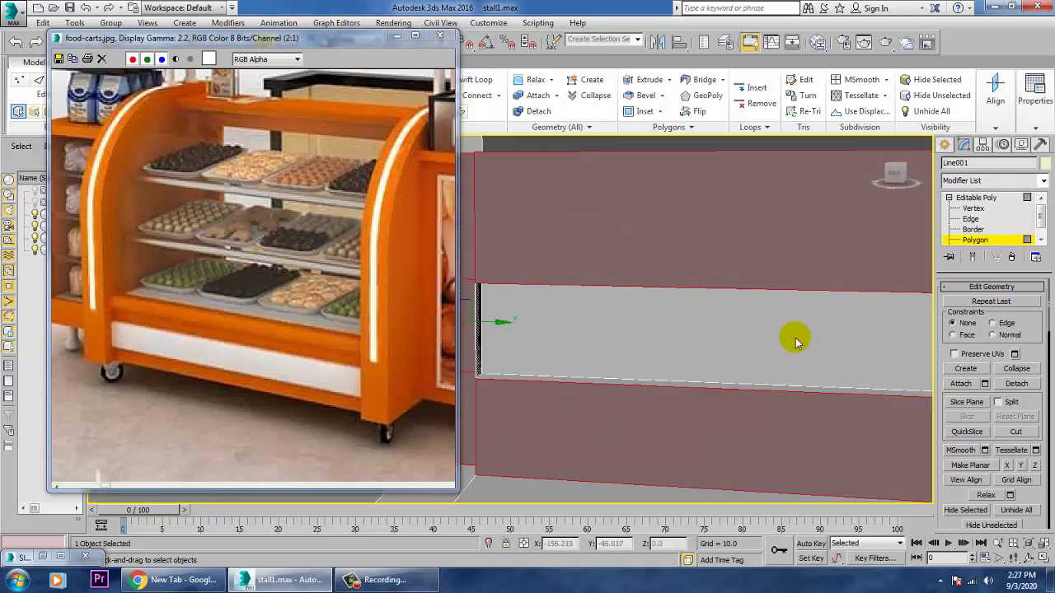
pyautogui.moveTo(865, 355); pyautogui.dragTo(639, 348, button='middle')
pyautogui.keyDown('alt'); pyautogui.moveTo(893, 360); pyautogui.dragTo(629, 361, button='middle'); pyautogui.keyUp('alt')
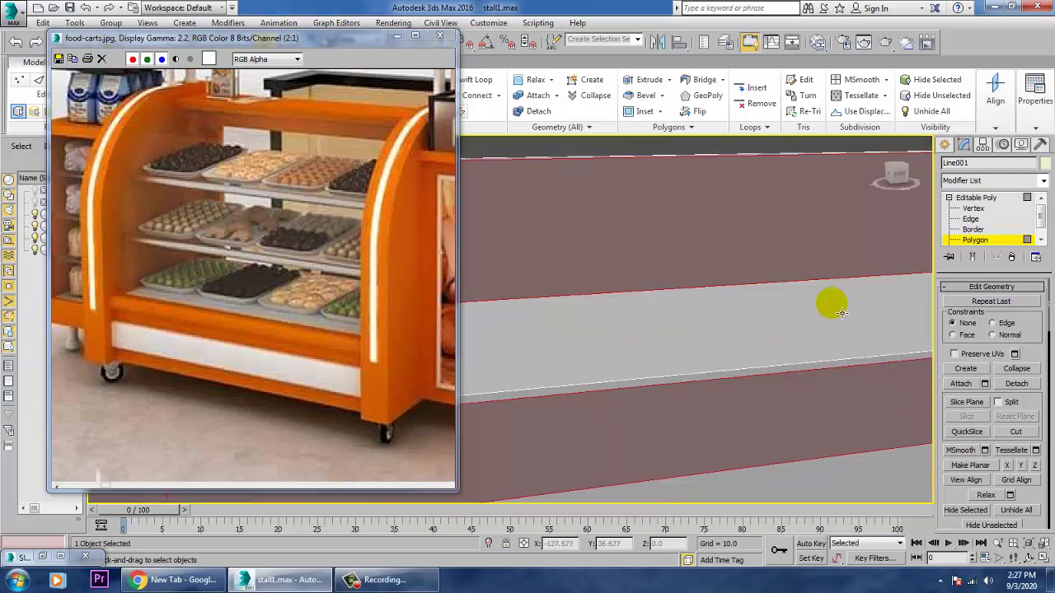
pyautogui.moveTo(834, 315); pyautogui.dragTo(525, 356, button='middle')
pyautogui.moveTo(748, 314); pyautogui.dragTo(507, 354, button='middle')
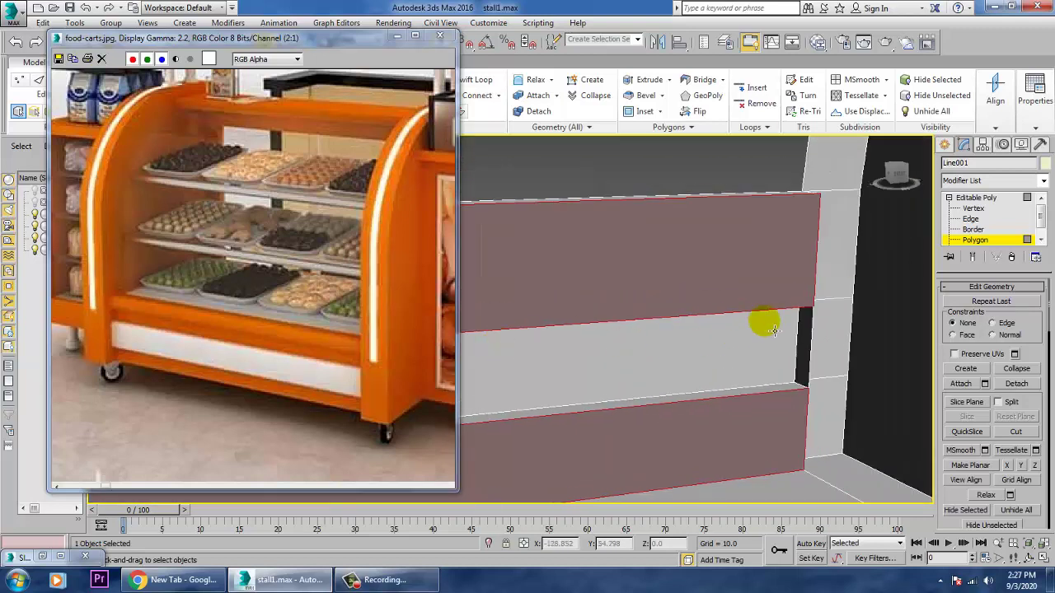
pyautogui.keyDown('ctrl'); pyautogui.click(823, 281); pyautogui.keyUp('ctrl')
pyautogui.keyDown('ctrl'); pyautogui.click(827, 318); pyautogui.keyUp('ctrl')
pyautogui.keyDown('ctrl'); pyautogui.click(827, 400); pyautogui.keyUp('ctrl')
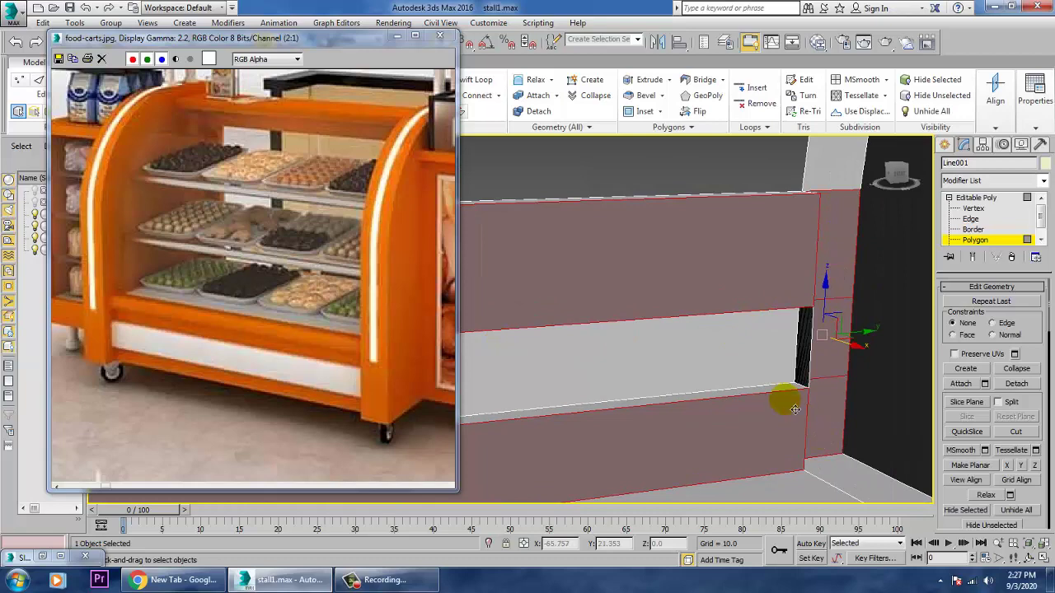
# Step: Try to extrude the eight selected base panel polygons by a height of about -31.16
pyautogui.scroll(-4, 799, 410)
pyautogui.keyDown('alt'); pyautogui.moveTo(781, 414); pyautogui.dragTo(764, 398, button='middle'); pyautogui.keyUp('alt')
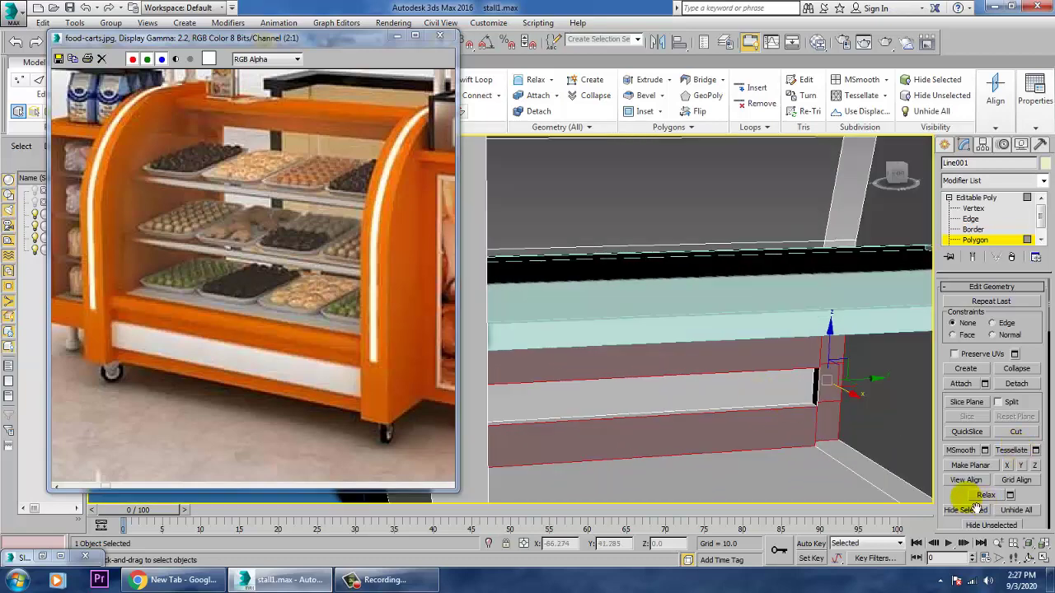
pyautogui.moveTo(971, 504); pyautogui.dragTo(966, 150)
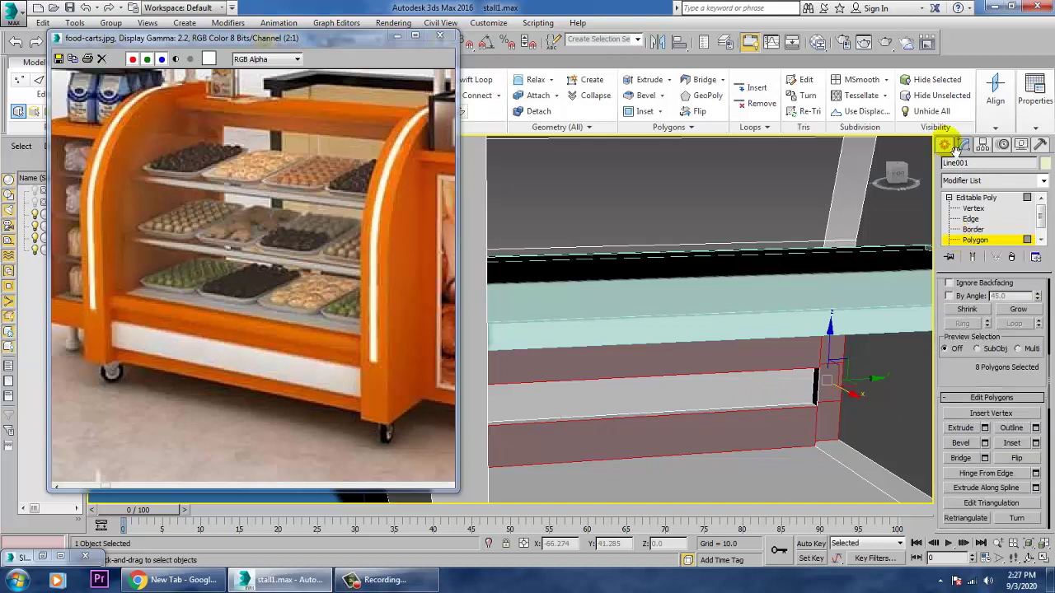
pyautogui.click(983, 428)
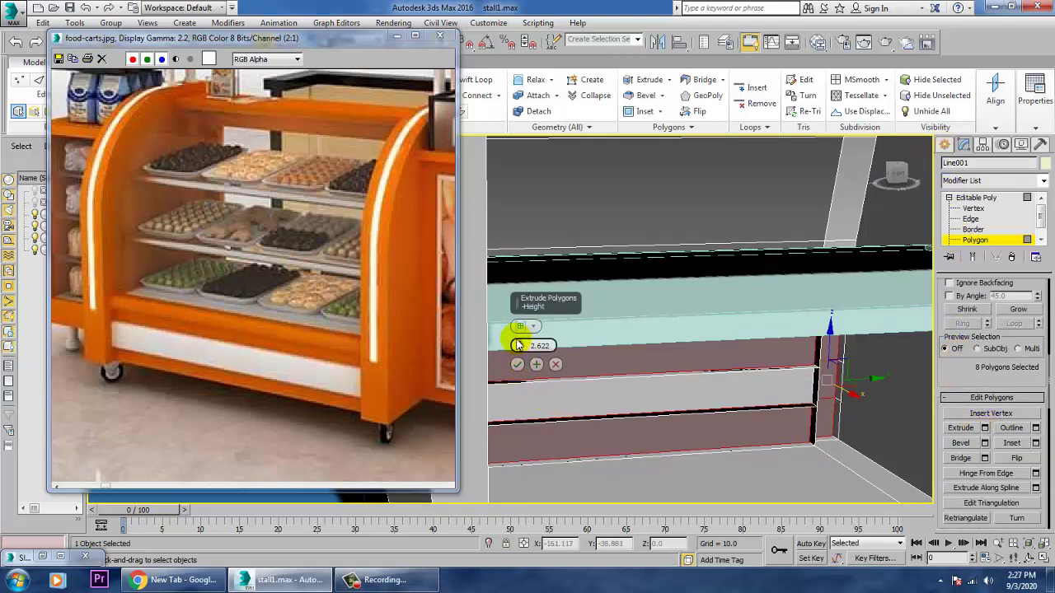
pyautogui.moveTo(519, 346); pyautogui.dragTo(617, 513)
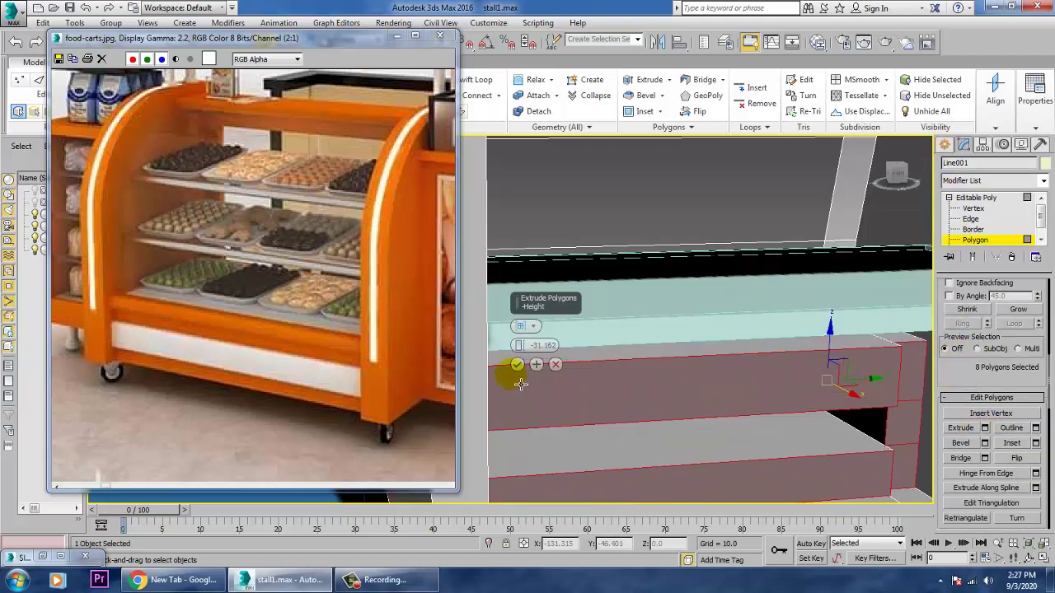
pyautogui.click(518, 365)
pyautogui.scroll(-5, 602, 377)
pyautogui.keyDown('alt'); pyautogui.moveTo(808, 376); pyautogui.dragTo(767, 362, button='middle'); pyautogui.keyUp('alt')
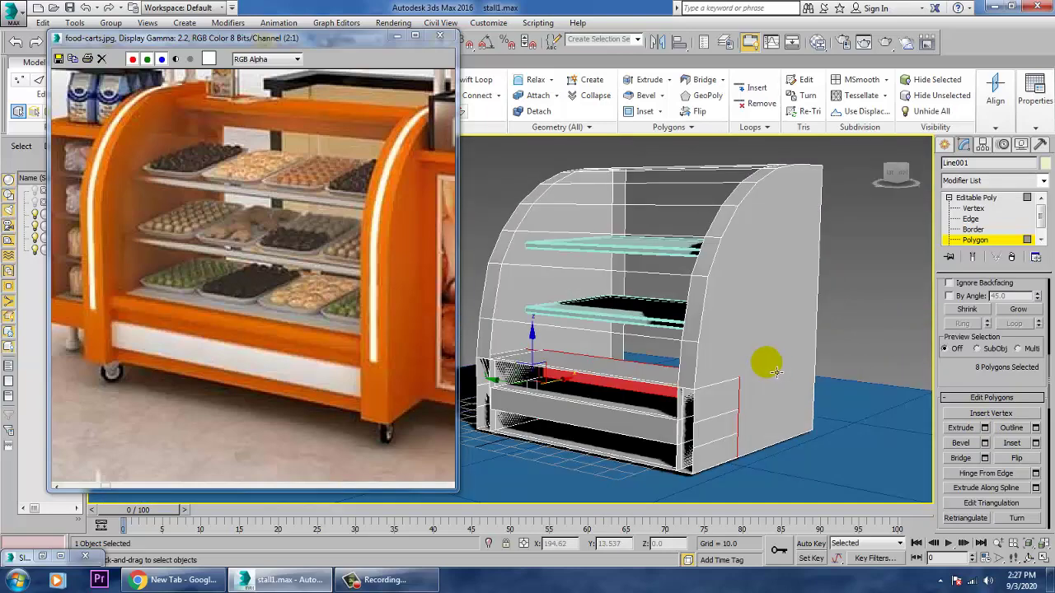
pyautogui.hotkey('ctrl', 'z')
pyautogui.click(838, 375)
pyautogui.keyDown('alt'); pyautogui.moveTo(838, 376); pyautogui.dragTo(639, 377, button='middle'); pyautogui.keyUp('alt')
# Step: Draw a closed rectangular line about 89.5 wide in the front view, spanning the counter's base from its back edge to the front panel
pyautogui.hotkey('alt', 'w')
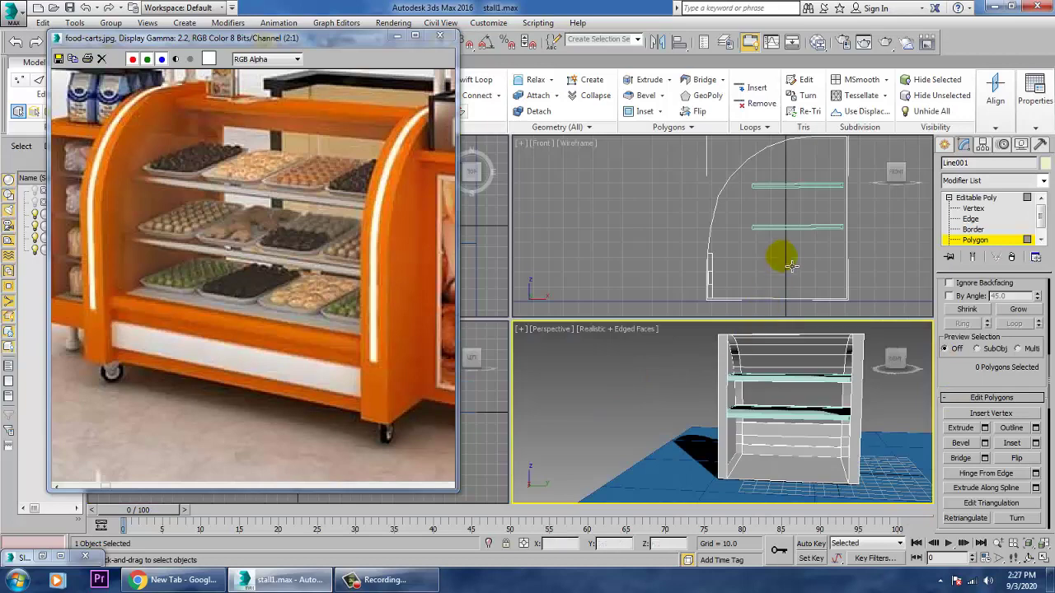
pyautogui.click(793, 265)
pyautogui.hotkey('alt', 'w')
pyautogui.click(979, 200)
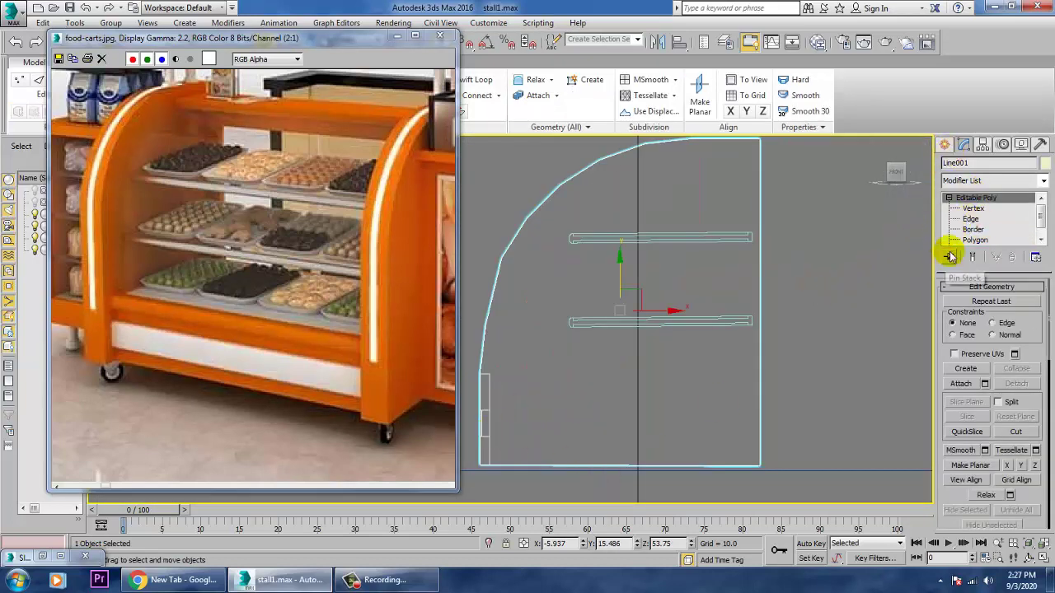
pyautogui.click(946, 145)
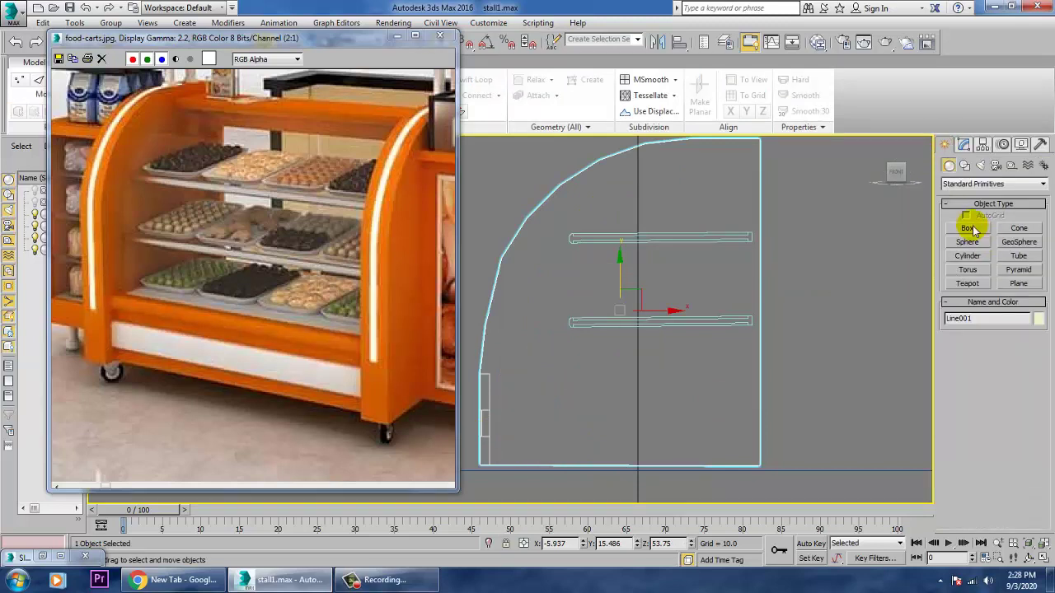
pyautogui.click(966, 165)
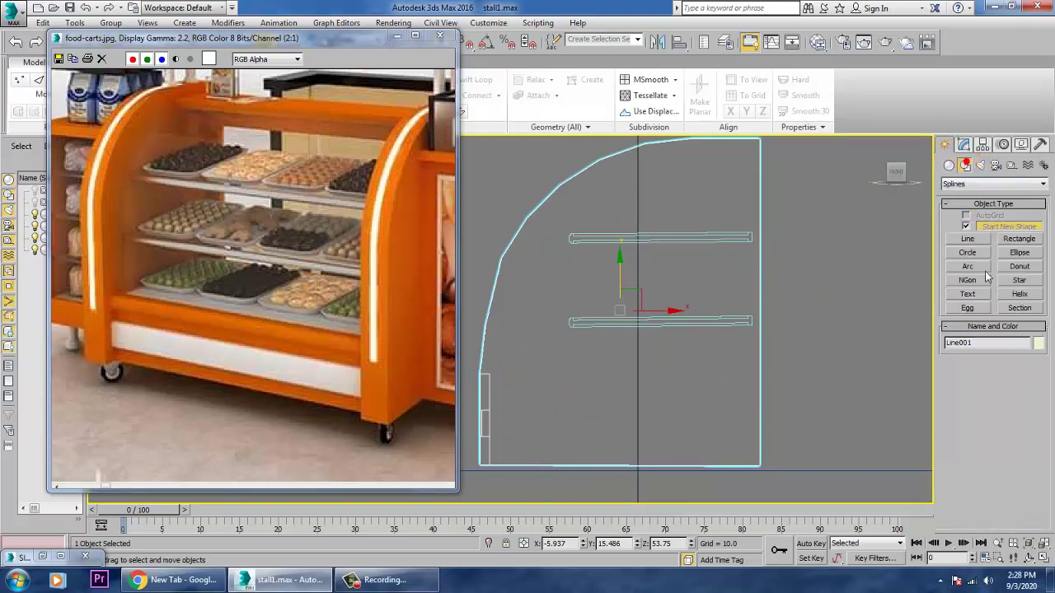
pyautogui.click(967, 239)
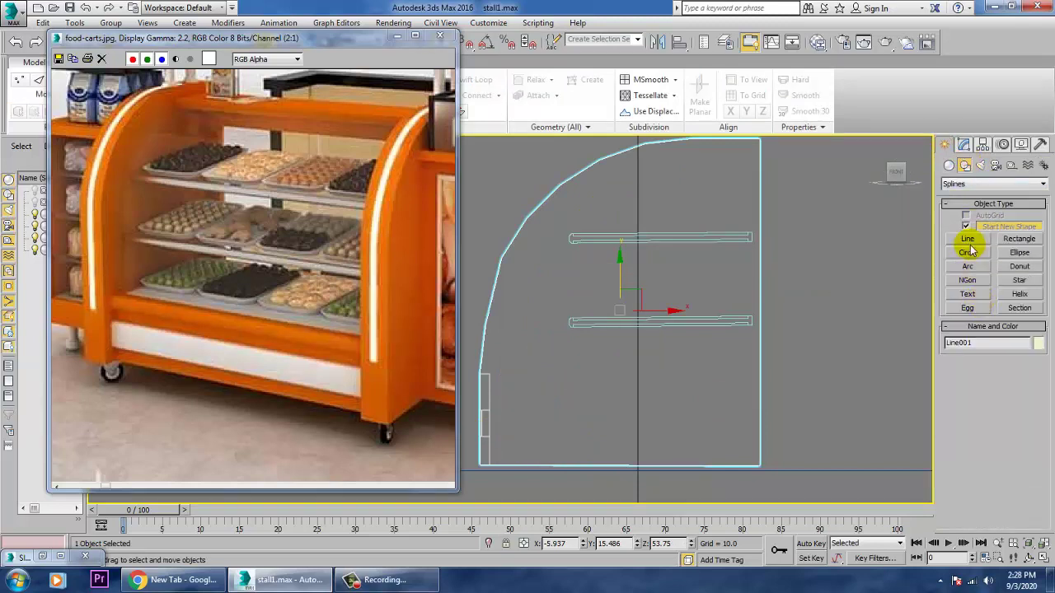
pyautogui.click(767, 474)
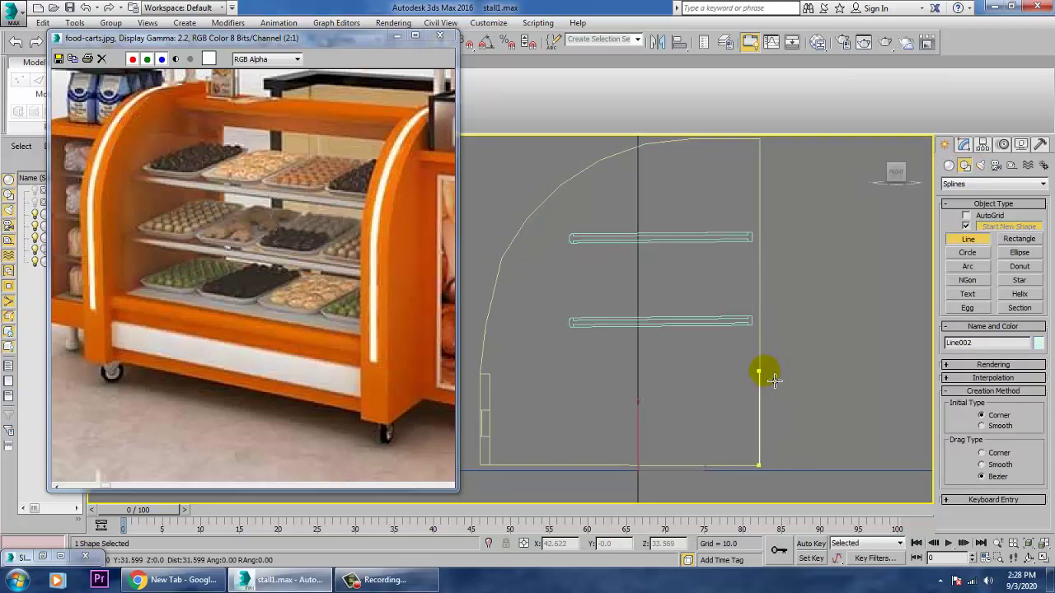
pyautogui.keyDown('shift'); pyautogui.click(768, 366); pyautogui.keyUp('shift')
pyautogui.keyDown('shift'); pyautogui.click(501, 377); pyautogui.keyUp('shift')
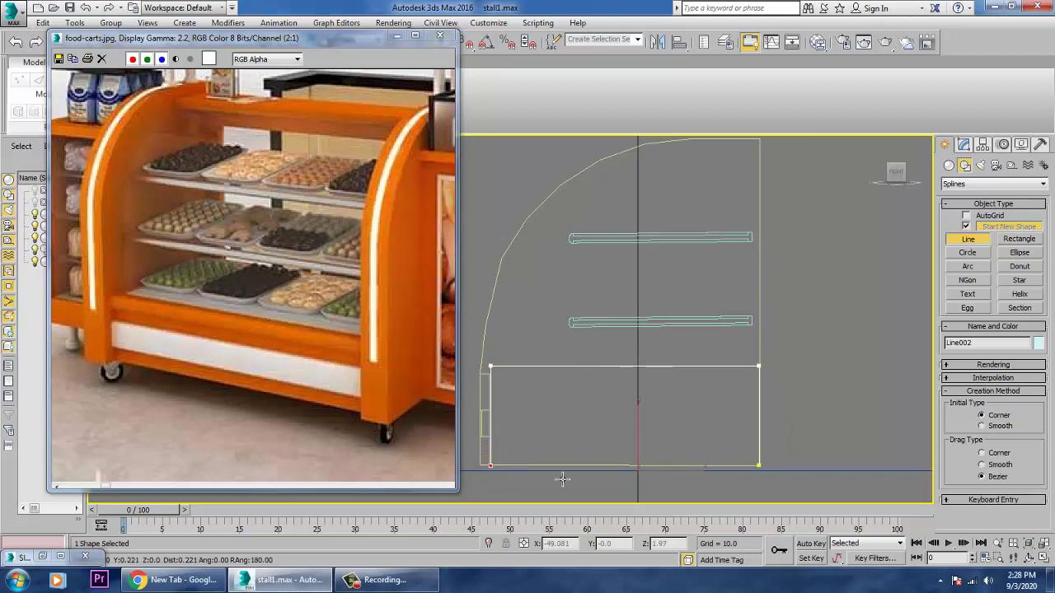
pyautogui.click(762, 468)
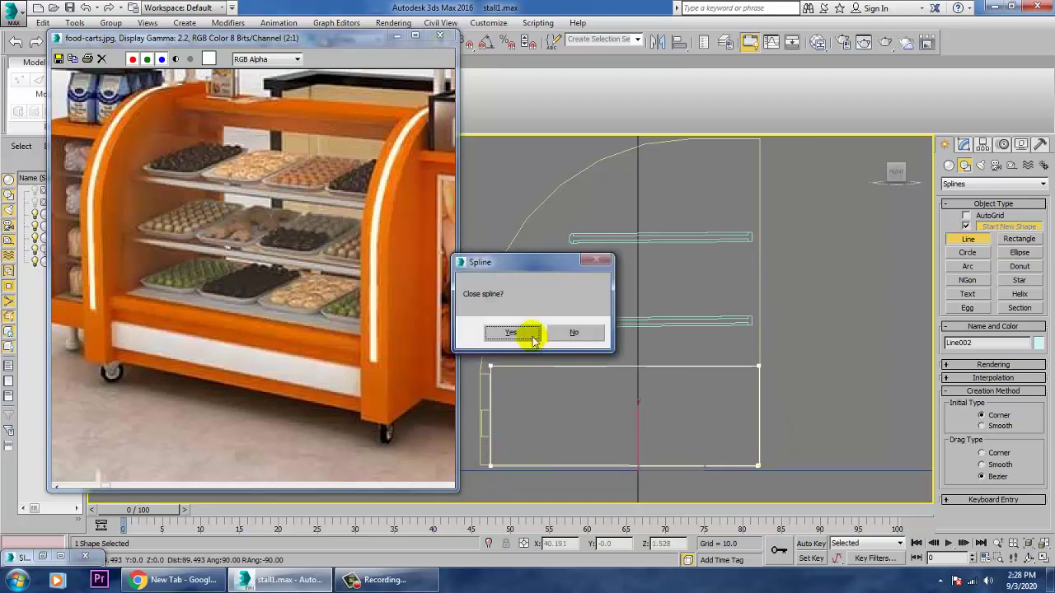
pyautogui.click(530, 334)
# Step: Lower the rectangle's two top vertices by about 2.62 and move its bottom front vertex to about X -49.43, Z 2.14
pyautogui.moveTo(508, 366); pyautogui.dragTo(783, 401)
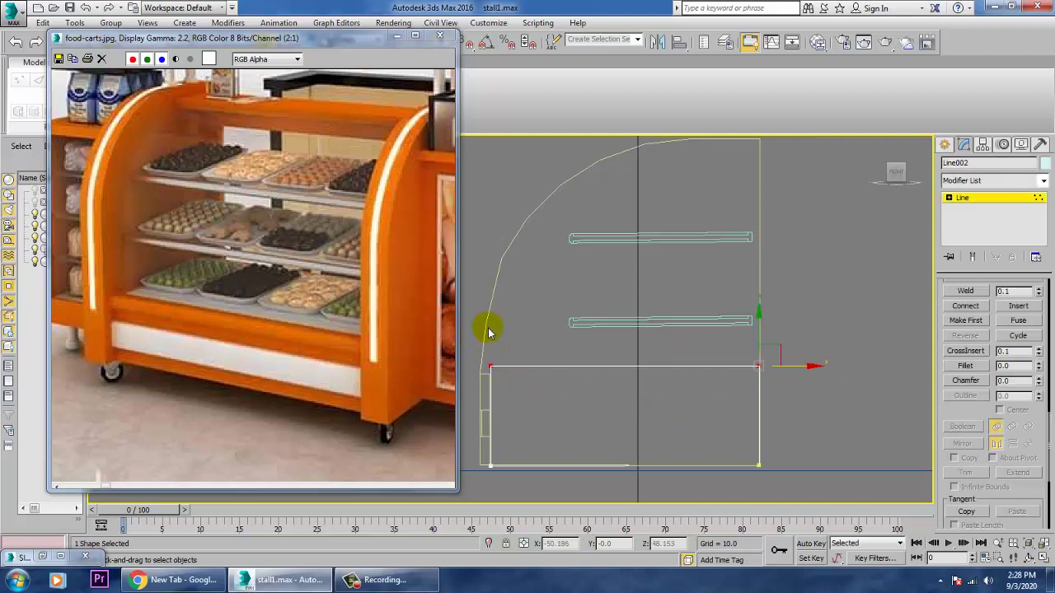
pyautogui.moveTo(759, 331); pyautogui.dragTo(773, 347)
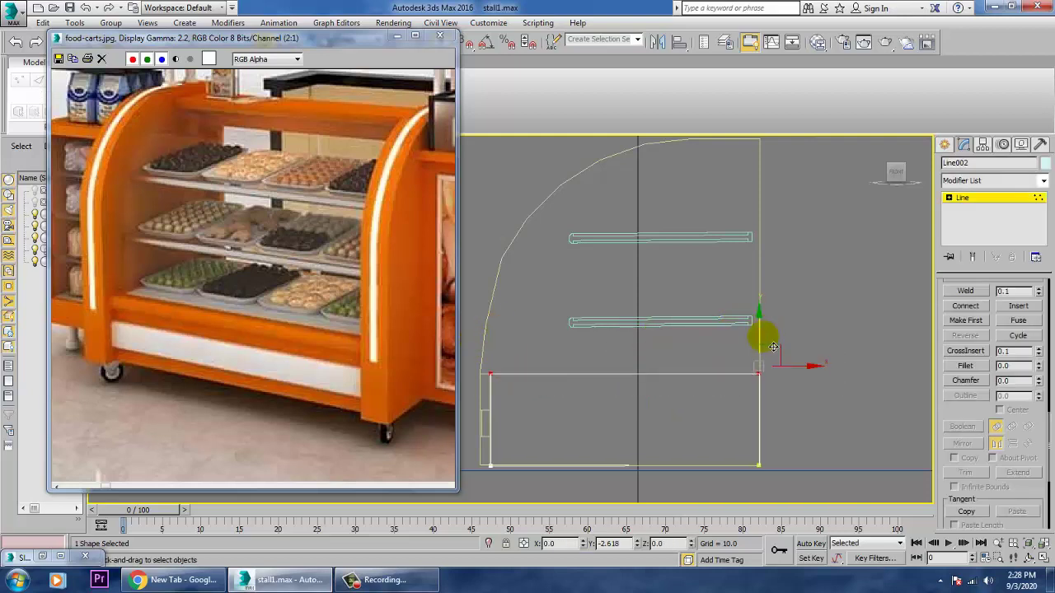
pyautogui.moveTo(564, 424); pyautogui.dragTo(679, 402, button='middle')
pyautogui.scroll(6, 638, 434)
pyautogui.moveTo(501, 442); pyautogui.dragTo(608, 505)
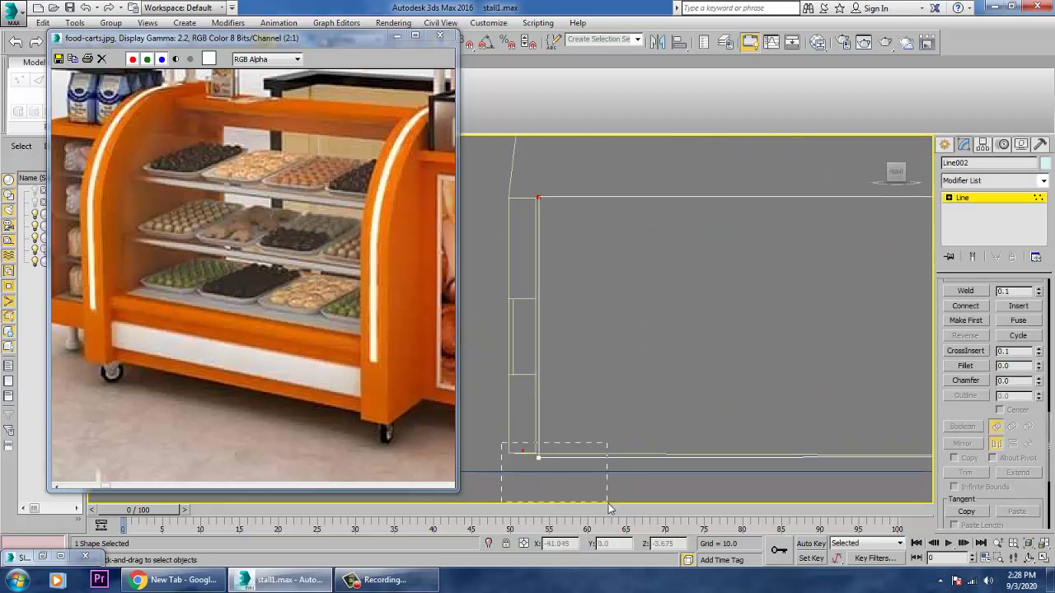
pyautogui.moveTo(539, 414); pyautogui.dragTo(538, 412)
pyautogui.moveTo(573, 453); pyautogui.dragTo(574, 453)
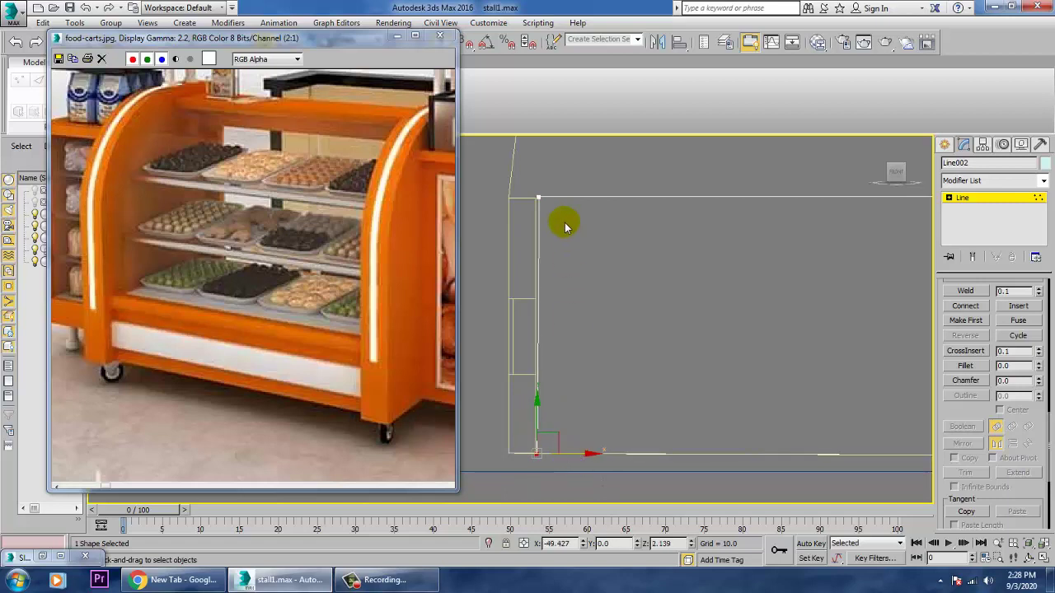
# Step: Align the rectangle's upper front vertex with the front panel's inner corner at about X -49.64, Z 32.53
pyautogui.moveTo(552, 194); pyautogui.dragTo(597, 308, button='middle')
pyautogui.scroll(3, 597, 308)
pyautogui.moveTo(630, 342); pyautogui.dragTo(619, 345)
pyautogui.moveTo(579, 296); pyautogui.dragTo(578, 299)
pyautogui.scroll(-1, 604, 335)
pyautogui.moveTo(716, 380); pyautogui.dragTo(525, 310, button='middle')
pyautogui.scroll(-2, 642, 358)
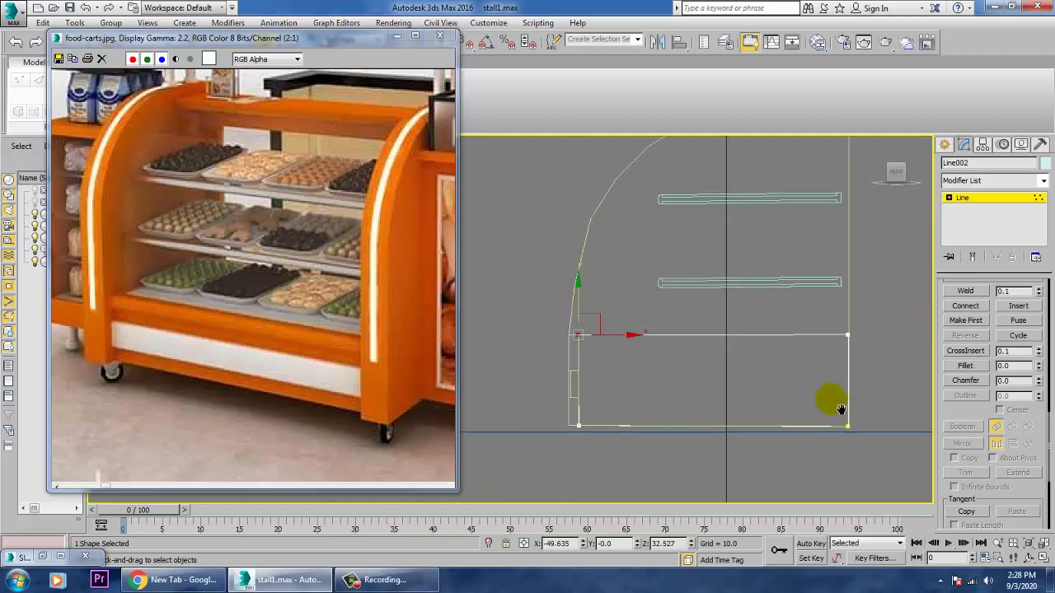
# Step: Align the rectangle's two rear vertices with the counter's back edge, moving the upper one to about X 40.93, Z 32.61
pyautogui.moveTo(834, 403); pyautogui.dragTo(739, 374, button='middle')
pyautogui.scroll(1, 759, 396)
pyautogui.scroll(2, 750, 399)
pyautogui.moveTo(707, 365); pyautogui.dragTo(760, 407)
pyautogui.scroll(3, 758, 406)
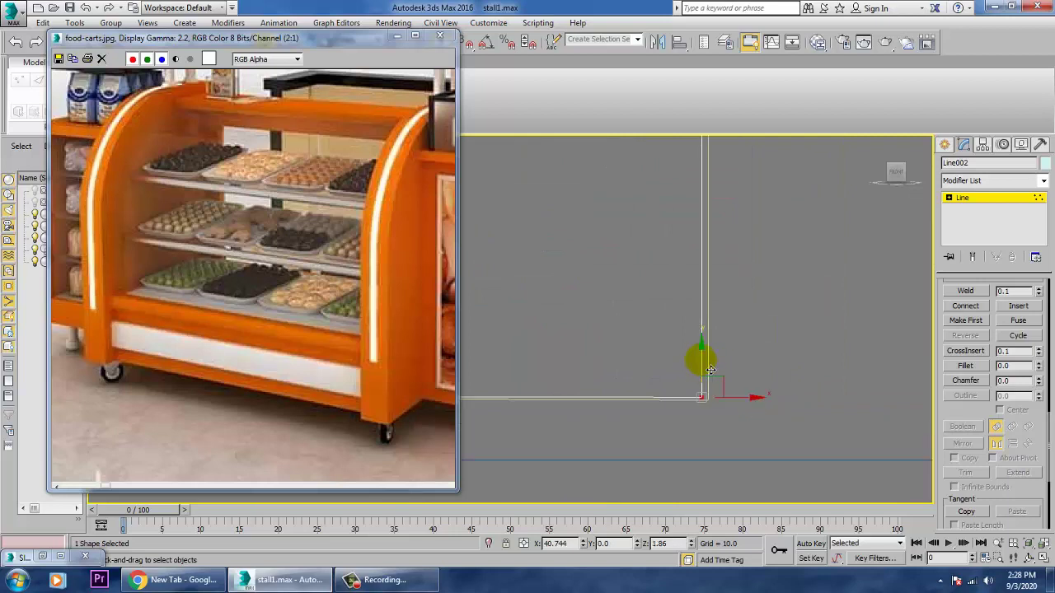
pyautogui.moveTo(709, 368); pyautogui.dragTo(713, 370)
pyautogui.moveTo(753, 409); pyautogui.dragTo(758, 408)
pyautogui.moveTo(751, 237); pyautogui.dragTo(775, 446, button='middle')
pyautogui.moveTo(747, 205); pyautogui.dragTo(763, 590, button='middle')
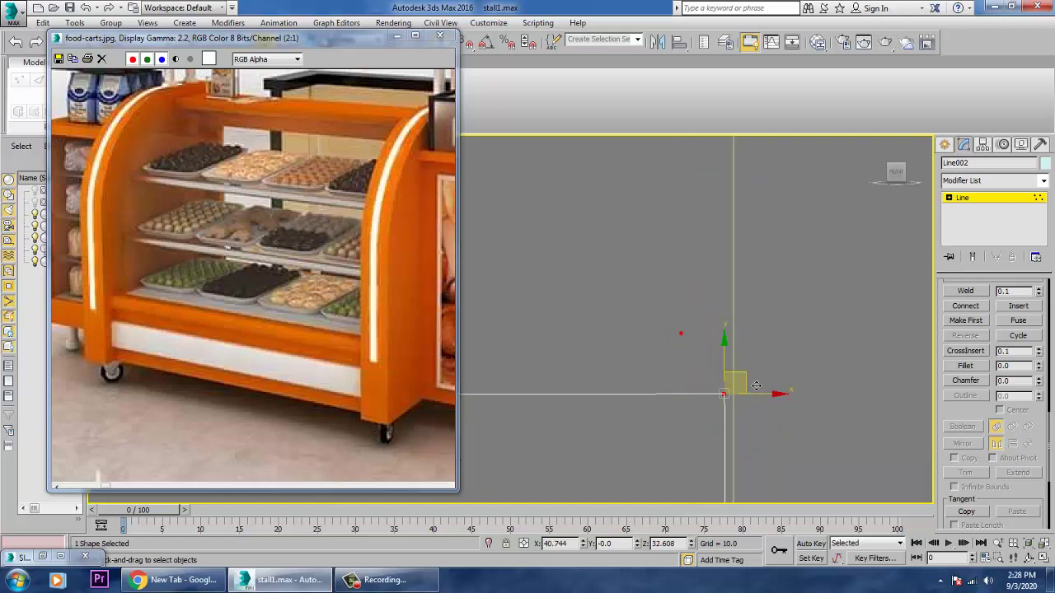
pyautogui.moveTo(773, 408); pyautogui.dragTo(779, 407)
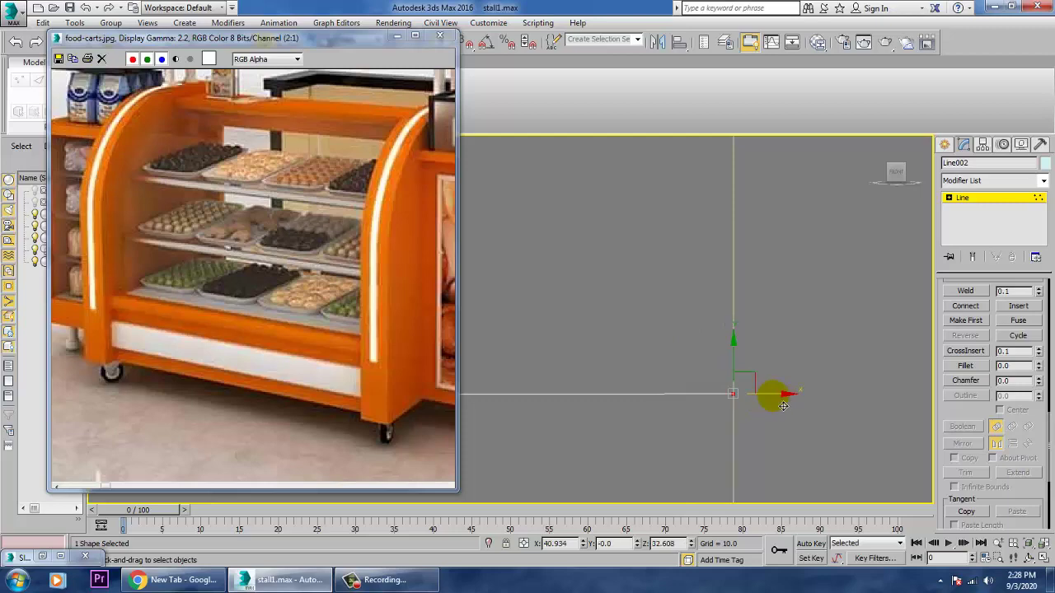
# Step: Extrude the base rectangle by 105 and view the resulting block from the back of the counter
pyautogui.scroll(-6, 776, 378)
pyautogui.click(1044, 182)
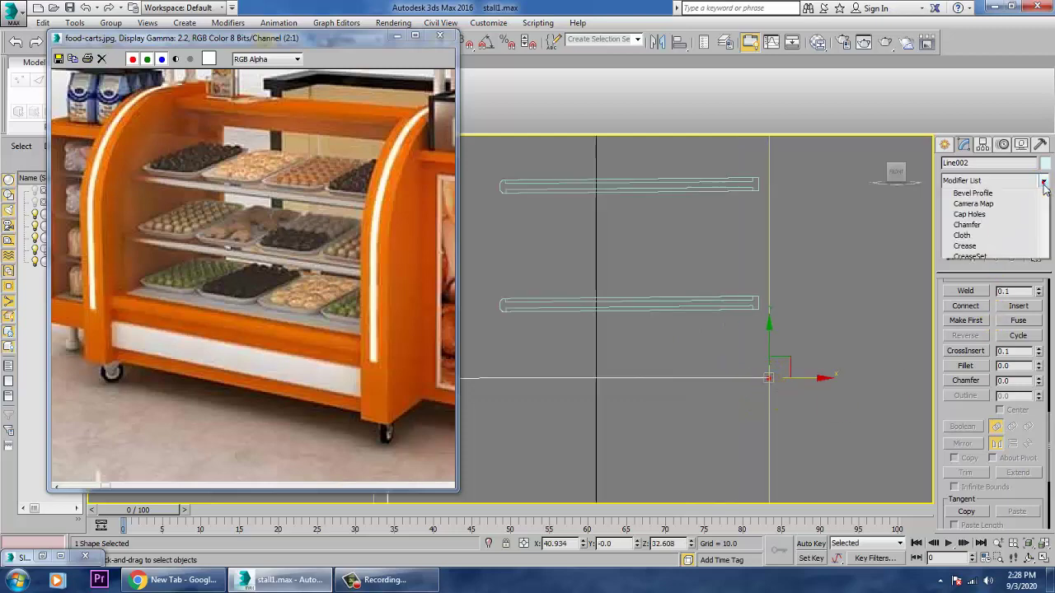
pyautogui.write('ex')
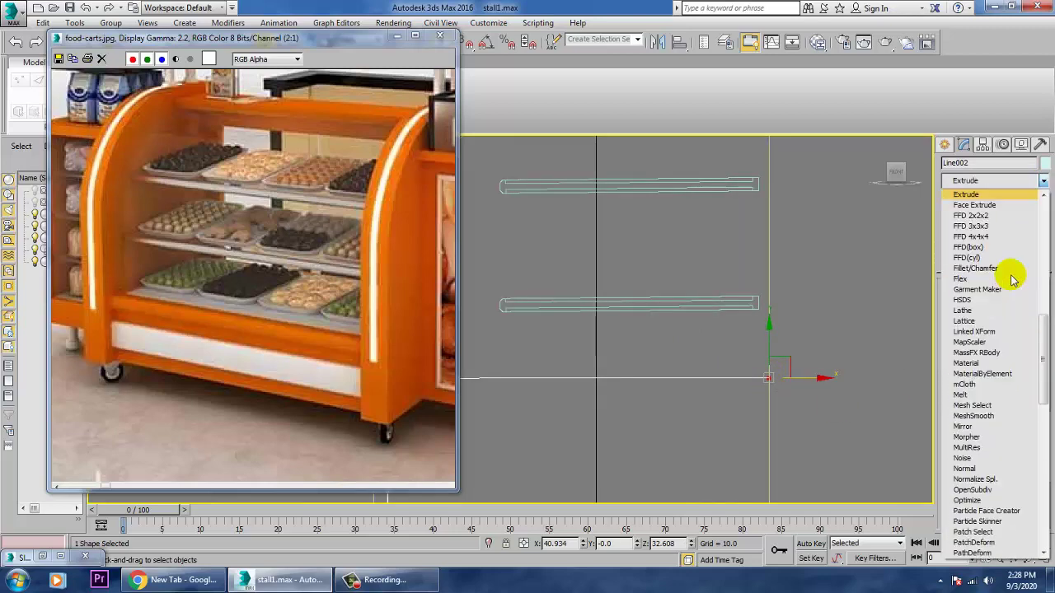
pyautogui.press('Return')
pyautogui.hotkey('alt', 'w')
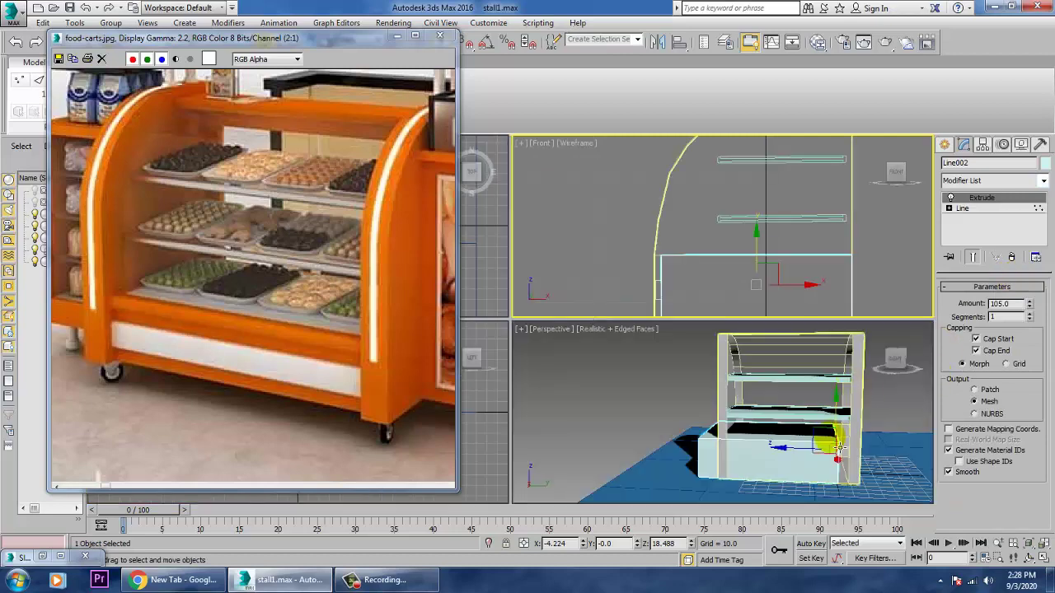
pyautogui.middleClick(839, 447)
pyautogui.hotkey('alt', 'w')
pyautogui.keyDown('alt'); pyautogui.moveTo(759, 399); pyautogui.dragTo(783, 411, button='middle'); pyautogui.keyUp('alt')
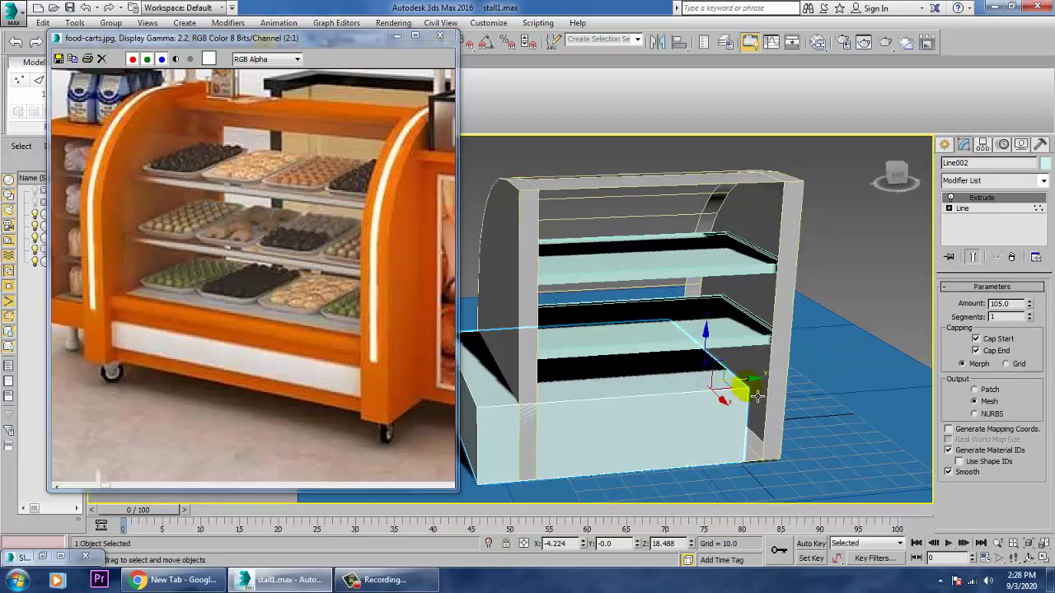
# Step: Shift the base block along Y to about 14.8 to fit between the side panels and reduce its extrusion amount to 103.5
pyautogui.moveTo(759, 392); pyautogui.dragTo(786, 377)
pyautogui.click(1030, 307)
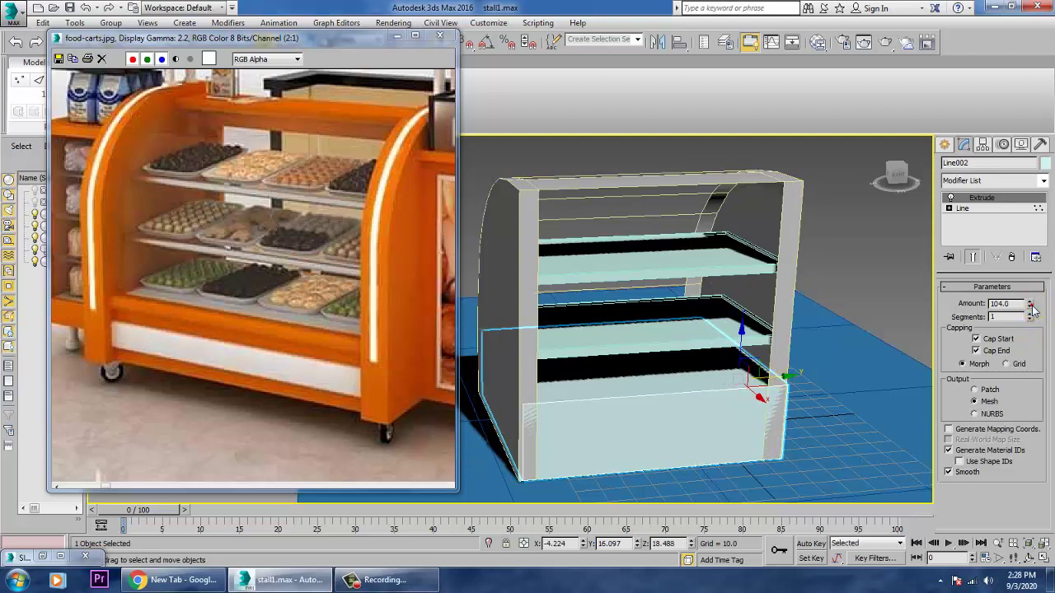
pyautogui.click(1031, 307)
pyautogui.moveTo(782, 383); pyautogui.dragTo(781, 382)
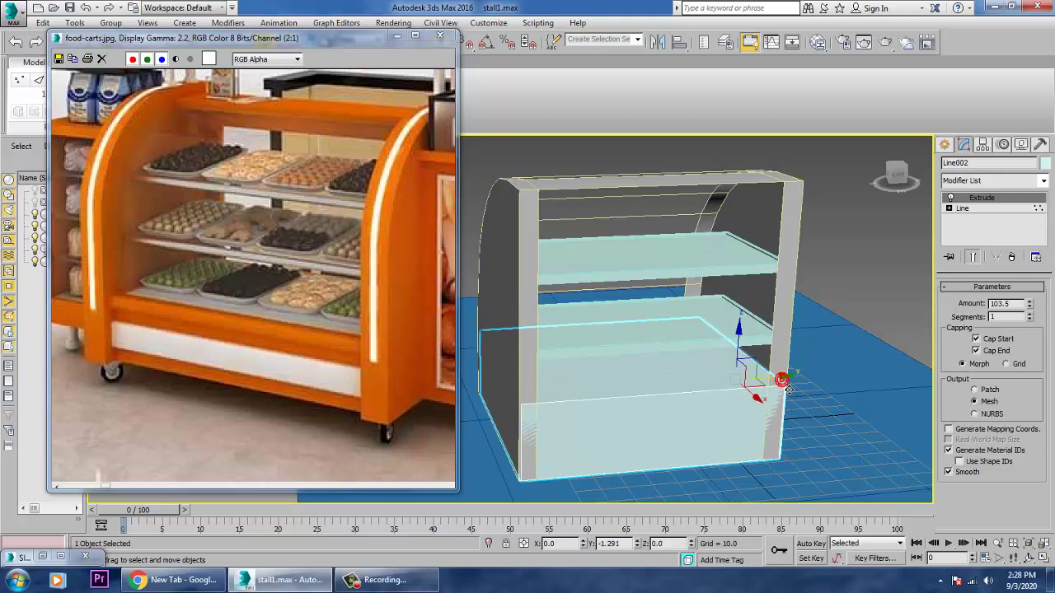
pyautogui.keyDown('alt'); pyautogui.moveTo(598, 336); pyautogui.dragTo(781, 328, button='middle'); pyautogui.keyUp('alt')
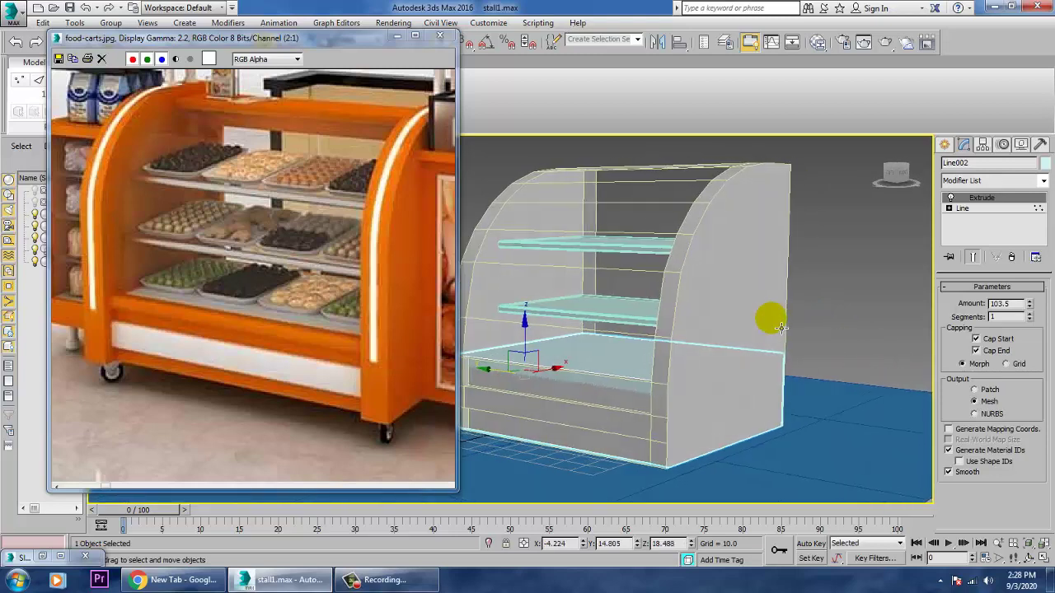
# Step: Select all five objects in the scene and assign them one grey object color
pyautogui.click(880, 289)
pyautogui.moveTo(610, 379)
pyautogui.keyDown('alt'); pyautogui.mouseDown(button='middle')
pyautogui.moveTo(661, 387)
pyautogui.moveTo(623, 390)
pyautogui.mouseUp(button='middle'); pyautogui.keyUp('alt')
pyautogui.moveTo(622, 390); pyautogui.dragTo(710, 392, button='middle')
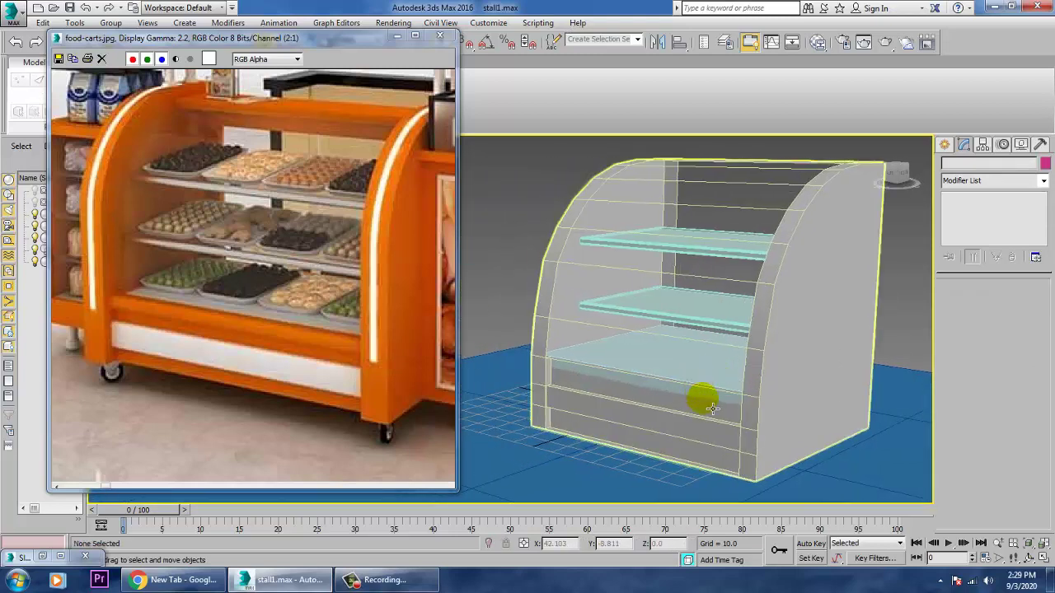
pyautogui.click(711, 407)
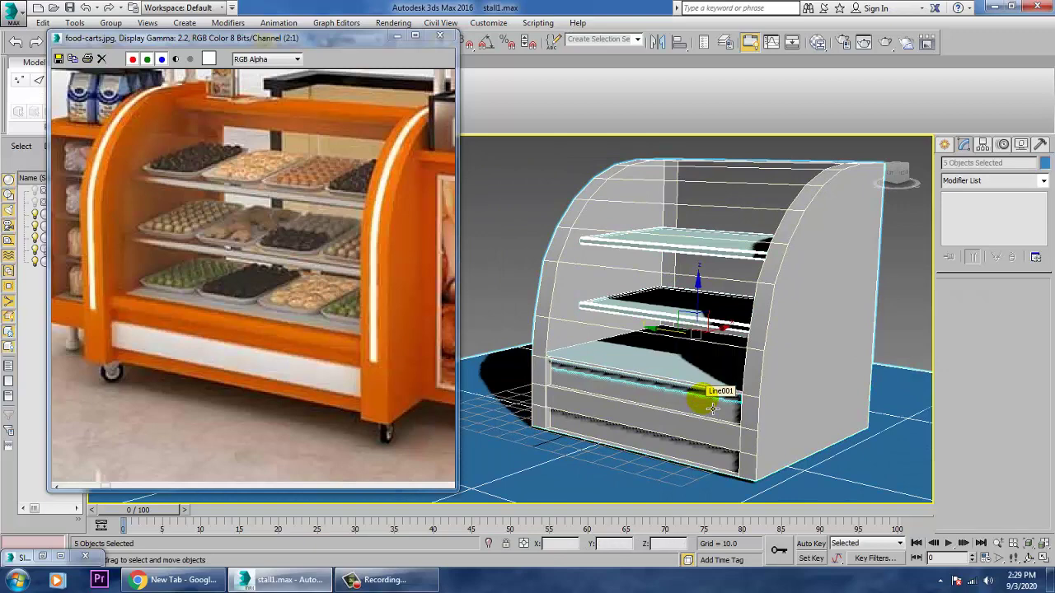
pyautogui.click(1044, 163)
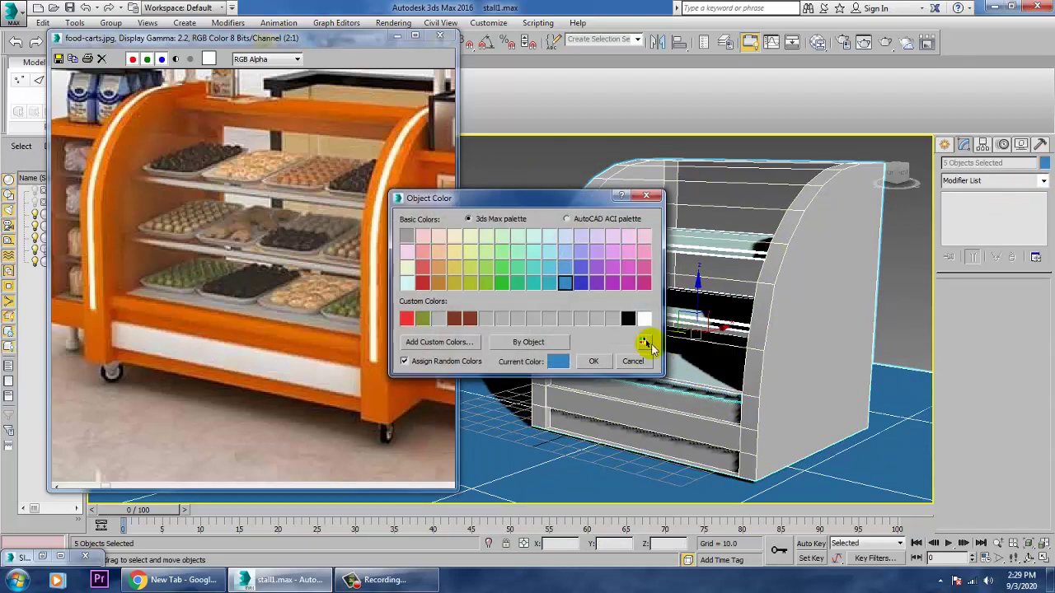
pyautogui.click(594, 361)
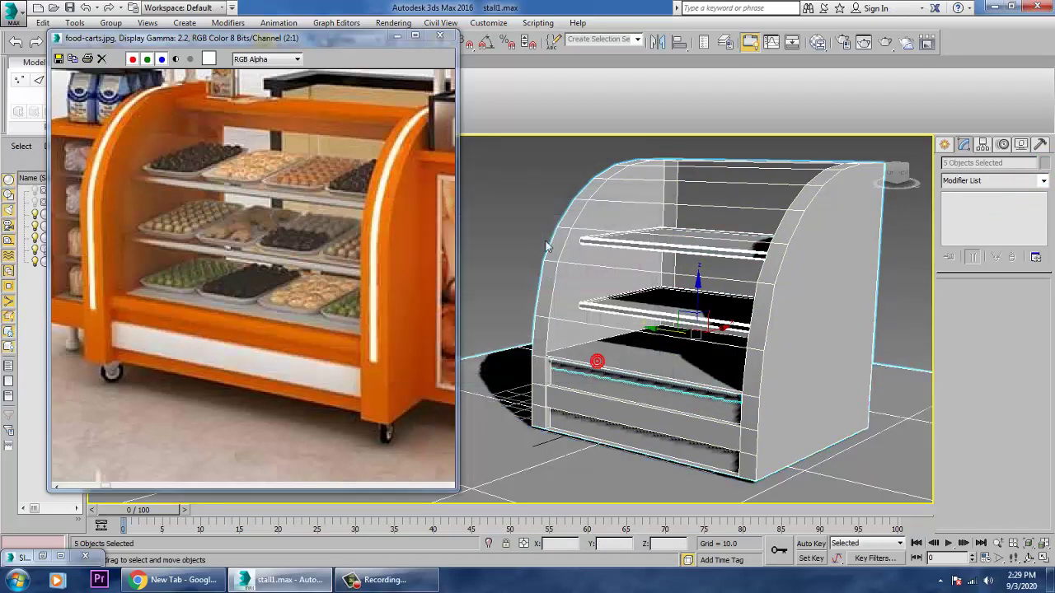
pyautogui.click(514, 203)
# Step: Add two lengthwise edge loops along the curved front face of the counter's right side panel with Swift Loop
pyautogui.moveTo(739, 362)
pyautogui.keyDown('alt'); pyautogui.mouseDown(button='middle')
pyautogui.moveTo(765, 355)
pyautogui.moveTo(753, 352)
pyautogui.moveTo(747, 374)
pyautogui.mouseUp(button='middle'); pyautogui.keyUp('alt')
pyautogui.scroll(4, 747, 375)
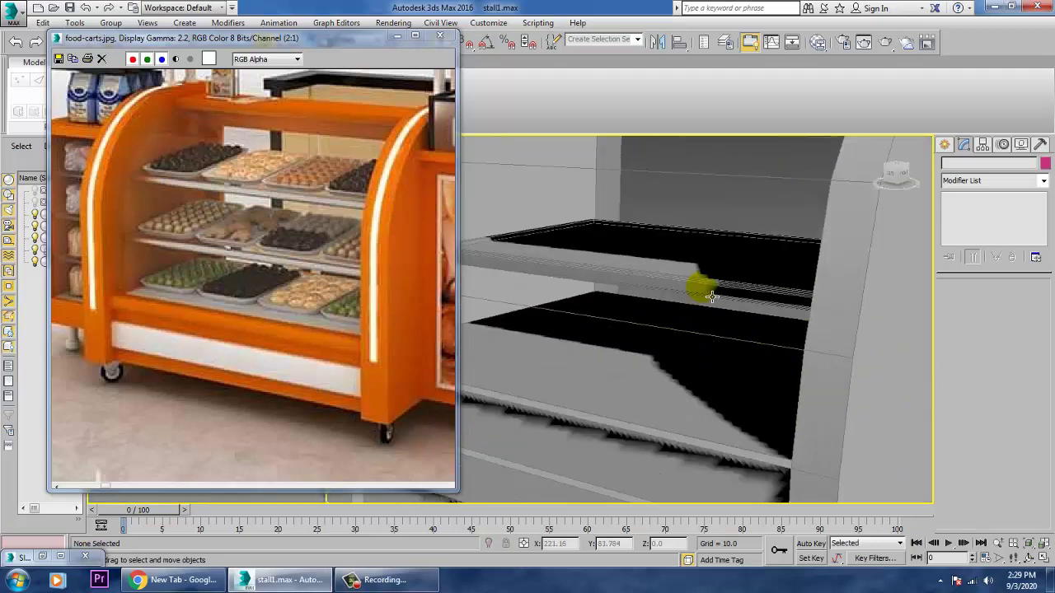
pyautogui.click(712, 296)
pyautogui.scroll(-5, 730, 429)
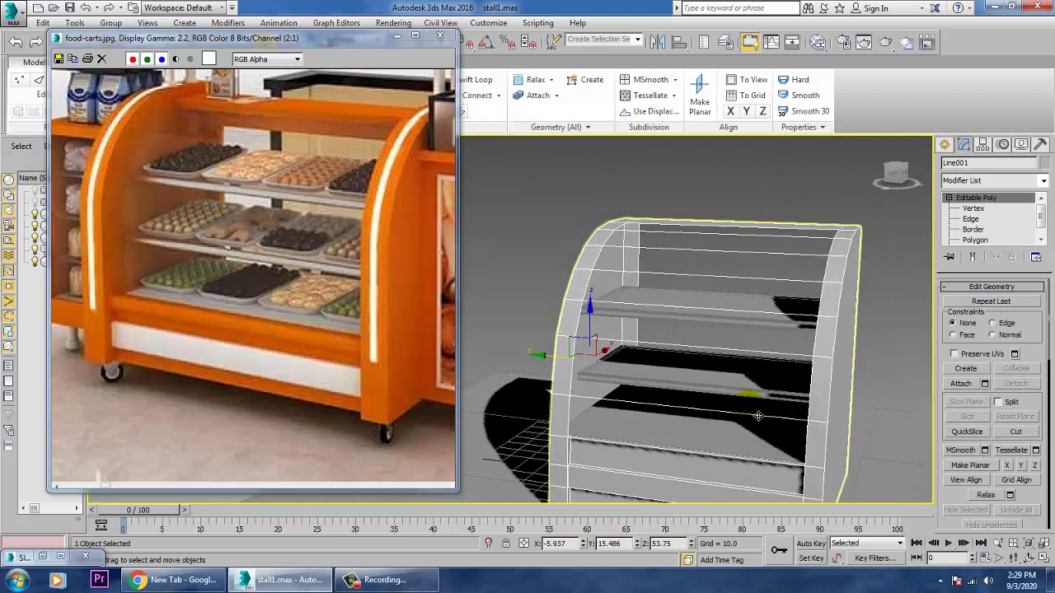
pyautogui.keyDown('alt'); pyautogui.moveTo(758, 416); pyautogui.dragTo(772, 393, button='middle'); pyautogui.keyUp('alt')
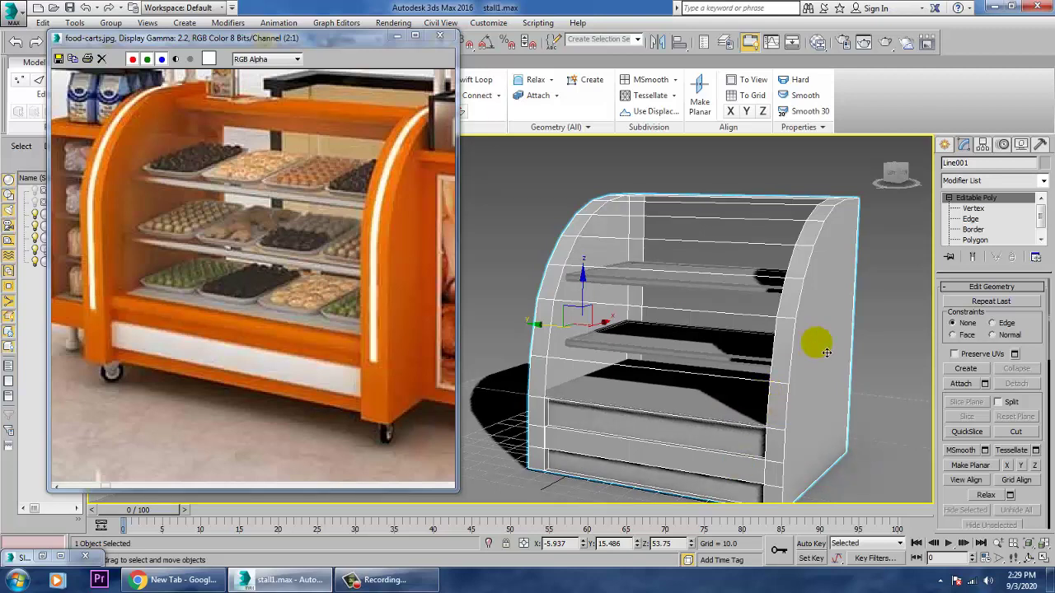
pyautogui.keyDown('alt'); pyautogui.moveTo(811, 348); pyautogui.dragTo(663, 316, button='middle'); pyautogui.keyUp('alt')
pyautogui.keyDown('alt'); pyautogui.moveTo(818, 297); pyautogui.dragTo(839, 299, button='middle'); pyautogui.keyUp('alt')
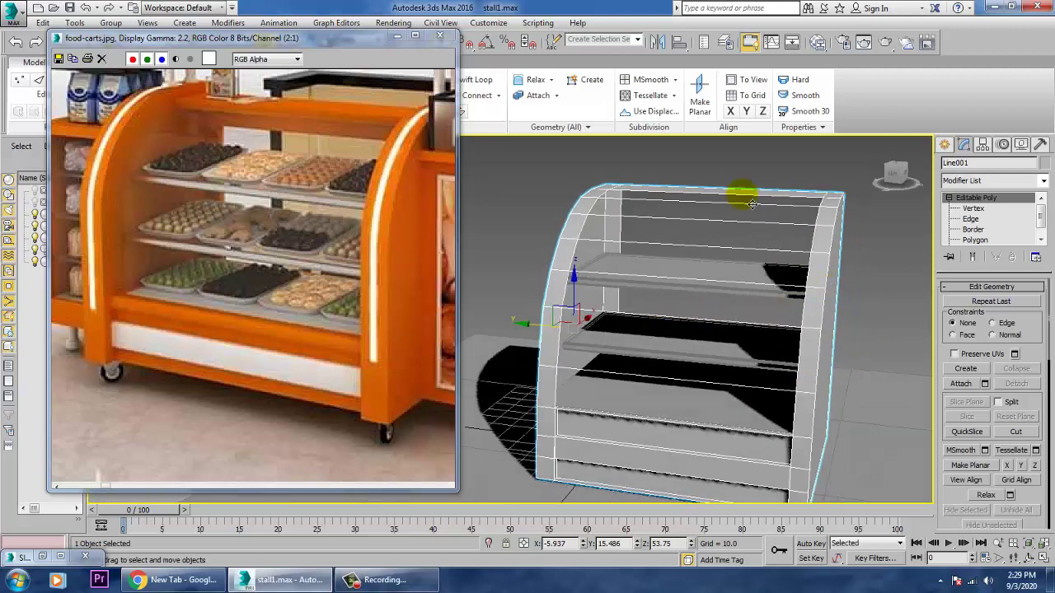
pyautogui.click(488, 80)
pyautogui.scroll(6, 824, 240)
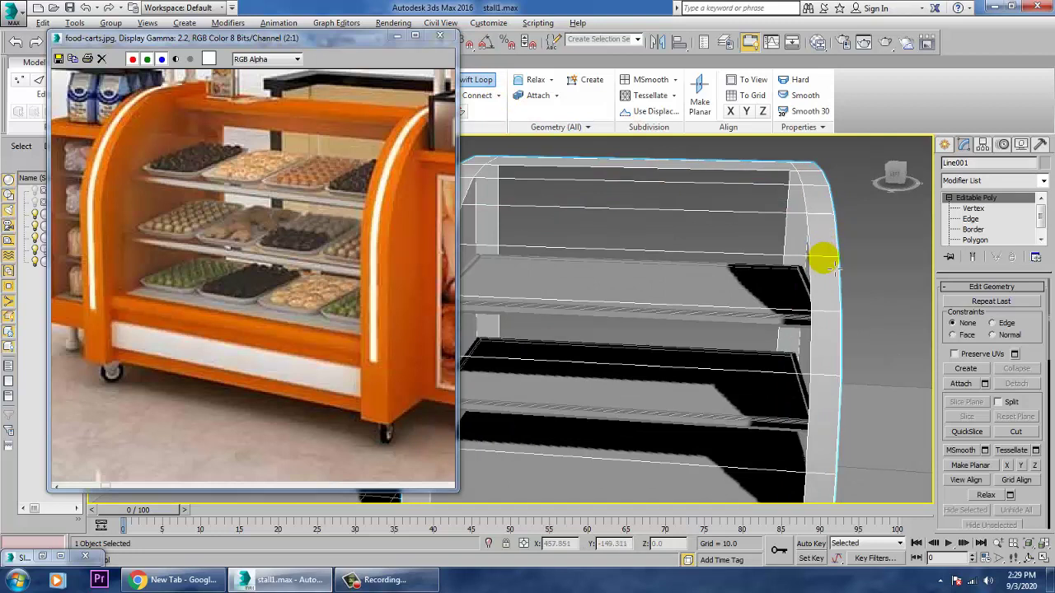
pyautogui.keyDown('alt'); pyautogui.moveTo(824, 259); pyautogui.dragTo(815, 257, button='middle'); pyautogui.keyUp('alt')
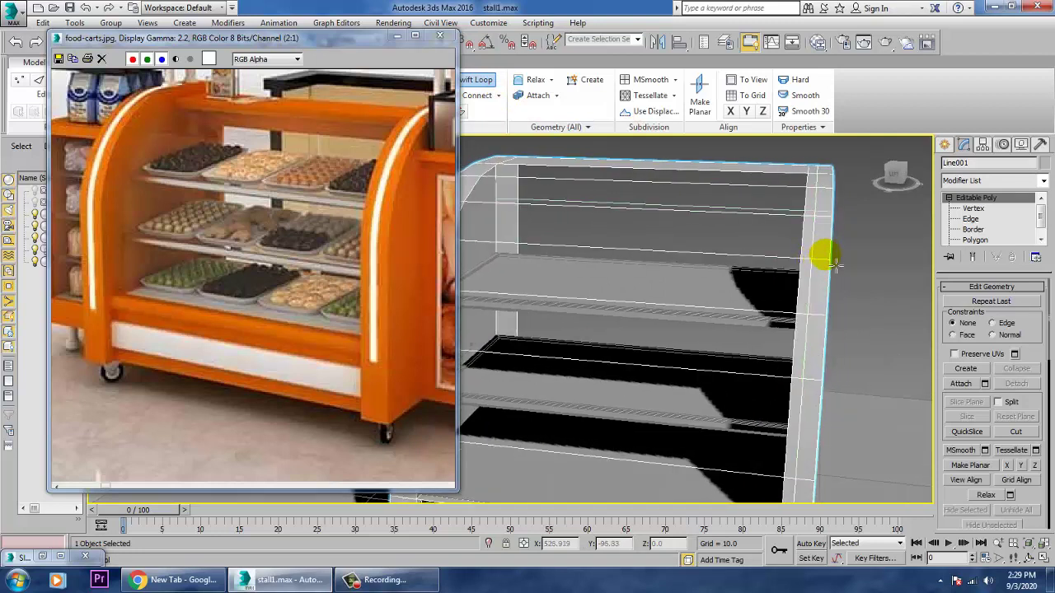
pyautogui.scroll(5, 840, 218)
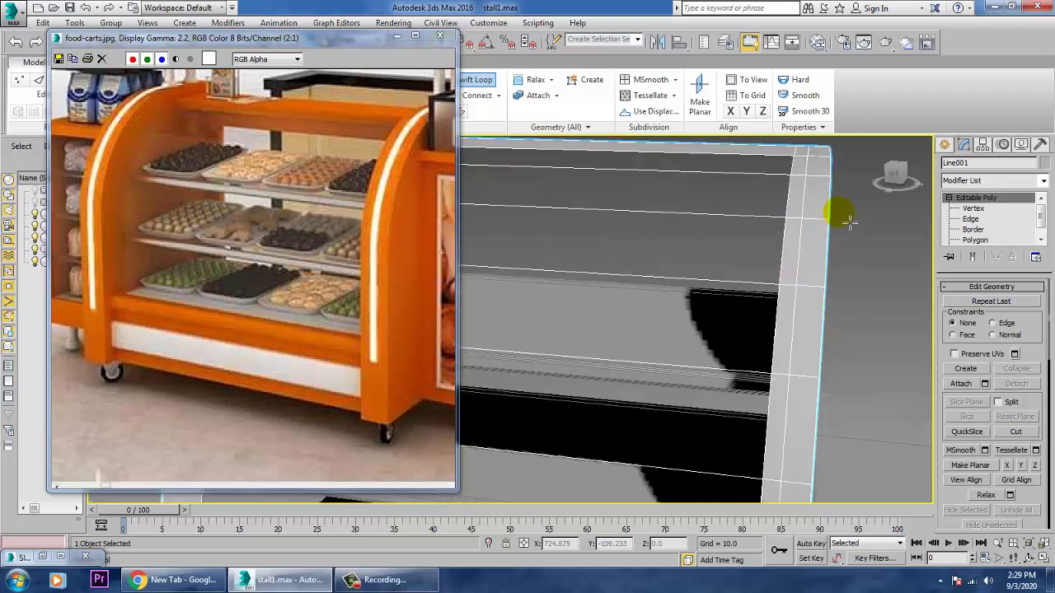
pyautogui.click(783, 232)
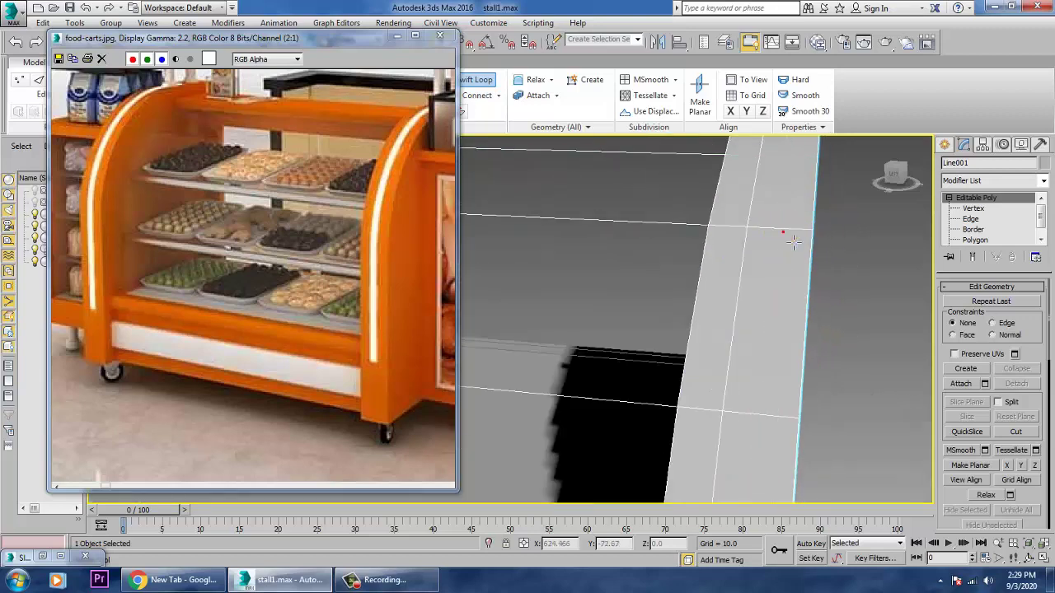
pyautogui.click(786, 234)
pyautogui.scroll(-5, 808, 258)
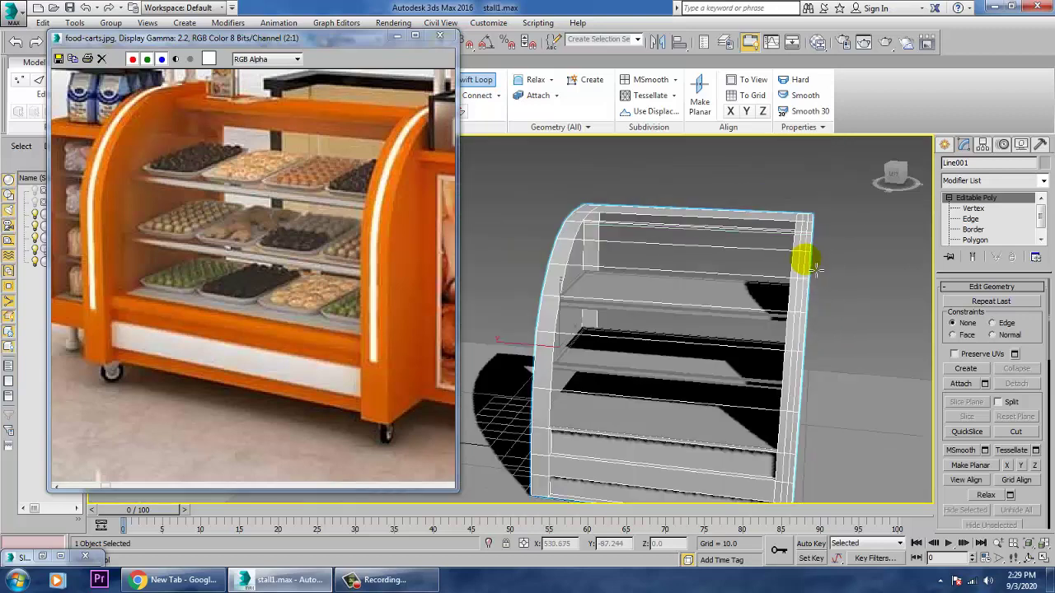
# Step: Add two matching lengthwise edge loops along the curved front face of the left side panel and end Swift Loop
pyautogui.moveTo(692, 298); pyautogui.dragTo(900, 255, button='middle')
pyautogui.scroll(3, 842, 267)
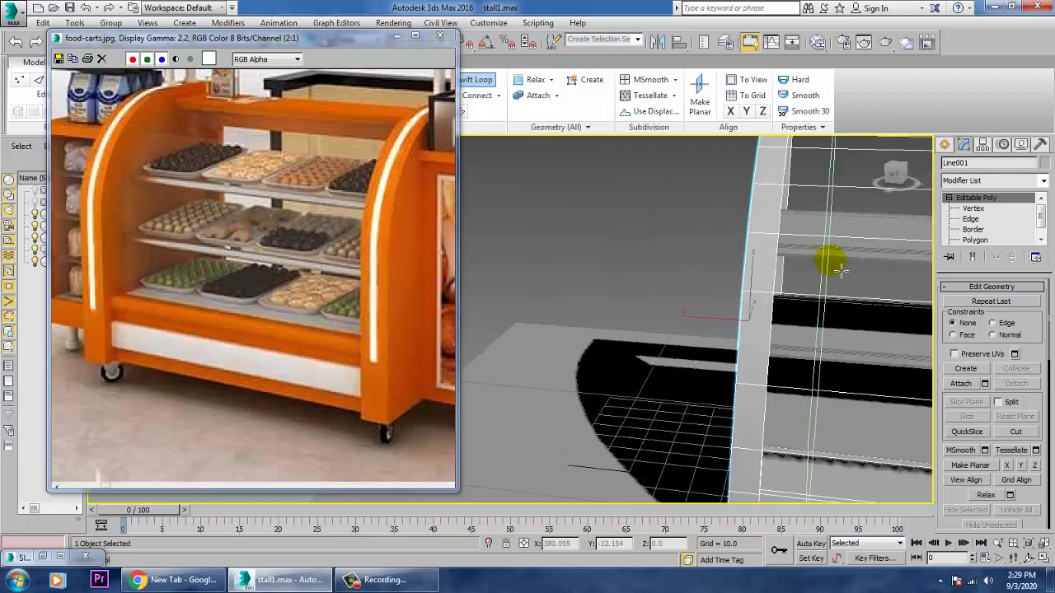
pyautogui.scroll(3, 766, 244)
pyautogui.click(756, 234)
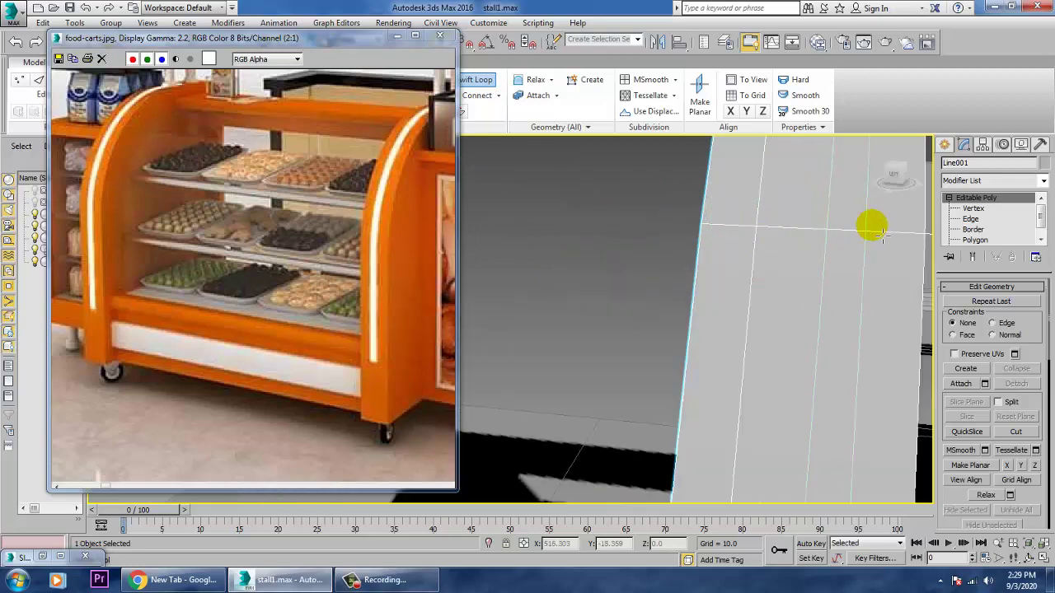
pyautogui.click(868, 239)
pyautogui.scroll(2, 870, 239)
pyautogui.scroll(-3, 875, 245)
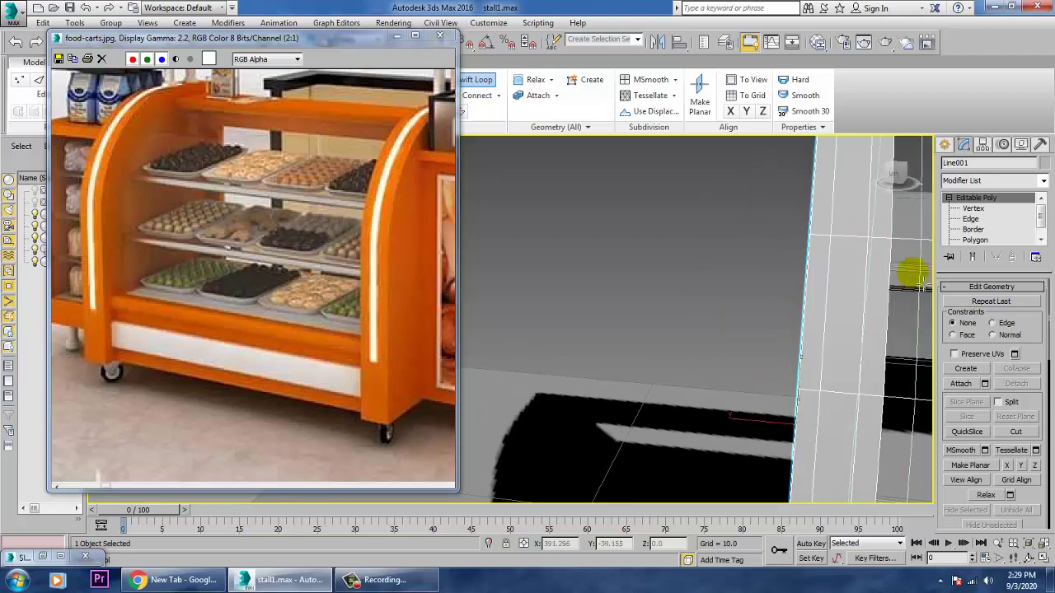
pyautogui.rightClick(881, 302)
# Step: Create a thin box about 7.6 long, 11.97 wide and 0.39 high on the counter's top surface using AutoGrid
pyautogui.scroll(-5, 881, 302)
pyautogui.moveTo(881, 303)
pyautogui.mouseDown(button='middle')
pyautogui.moveTo(736, 314)
pyautogui.moveTo(748, 314)
pyautogui.mouseUp(button='middle')
pyautogui.scroll(4, 754, 321)
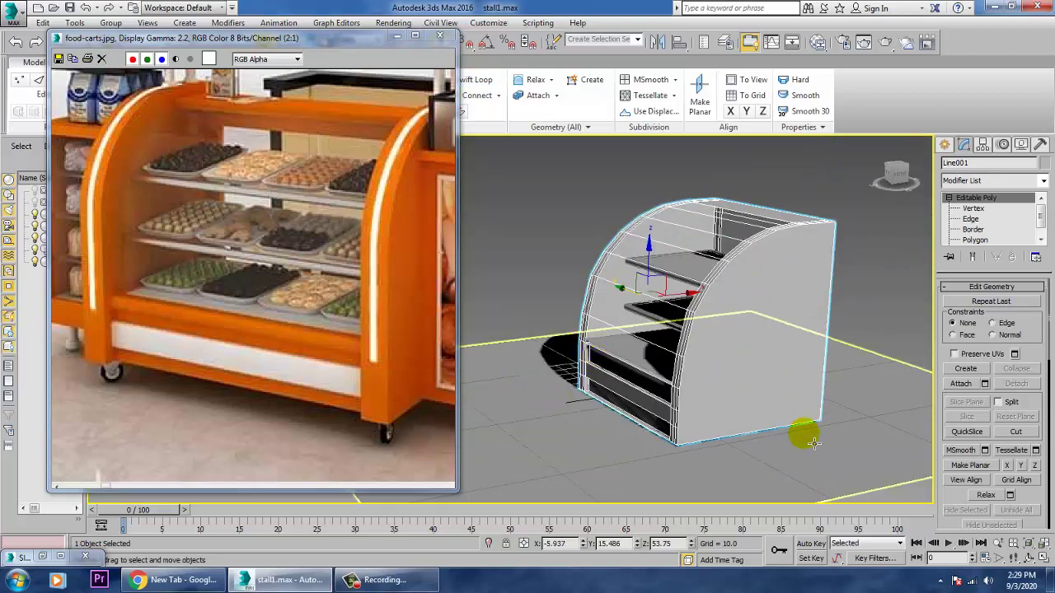
pyautogui.keyDown('alt'); pyautogui.moveTo(751, 375); pyautogui.dragTo(771, 375, button='middle'); pyautogui.keyUp('alt')
pyautogui.moveTo(283, 183); pyautogui.dragTo(262, 312, button='middle')
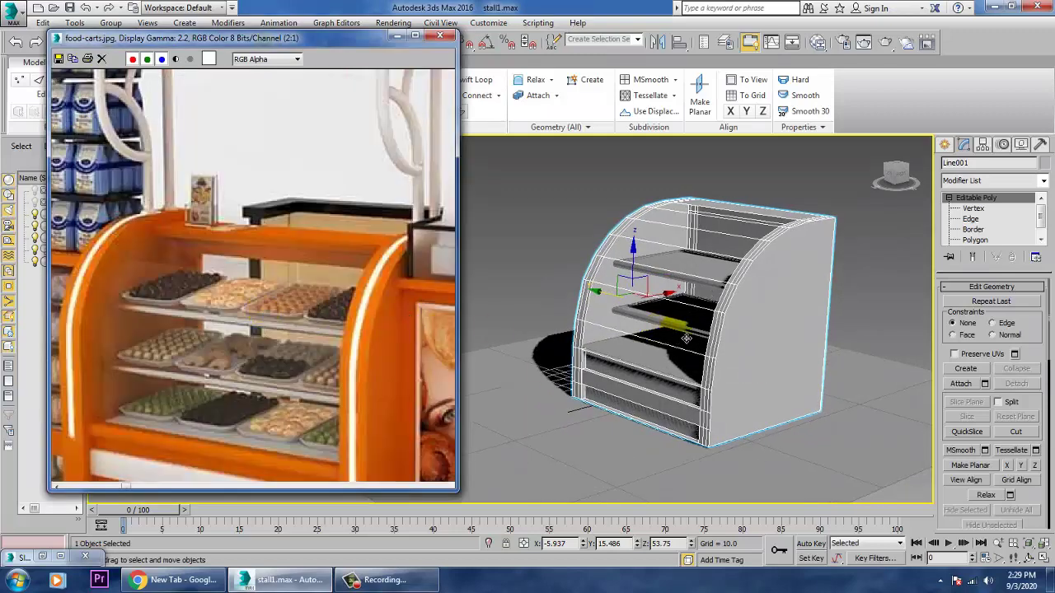
pyautogui.keyDown('alt'); pyautogui.moveTo(659, 198); pyautogui.dragTo(750, 384, button='middle'); pyautogui.keyUp('alt')
pyautogui.scroll(5, 753, 376)
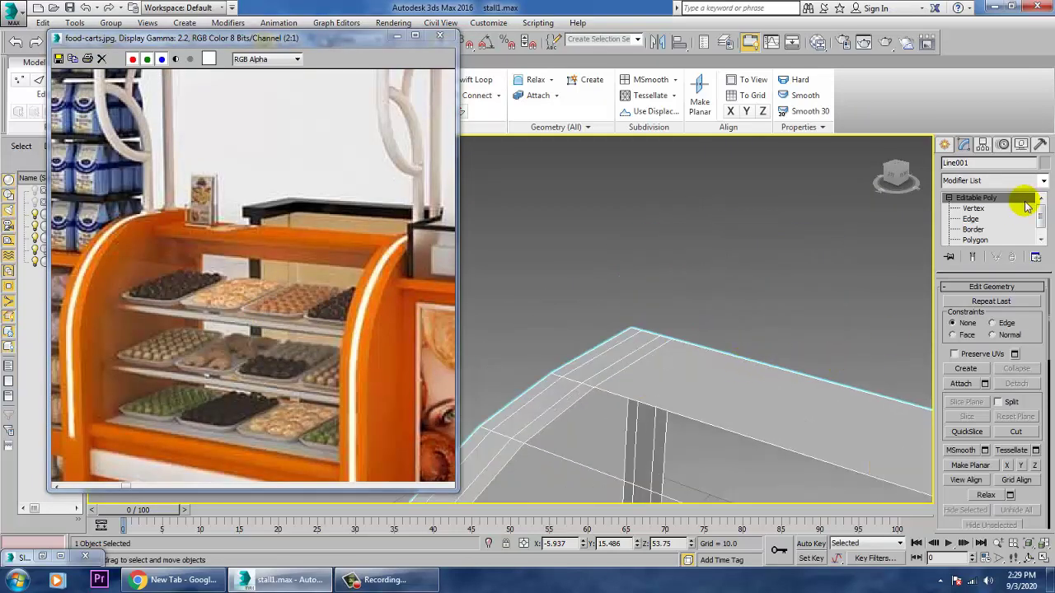
pyautogui.click(947, 145)
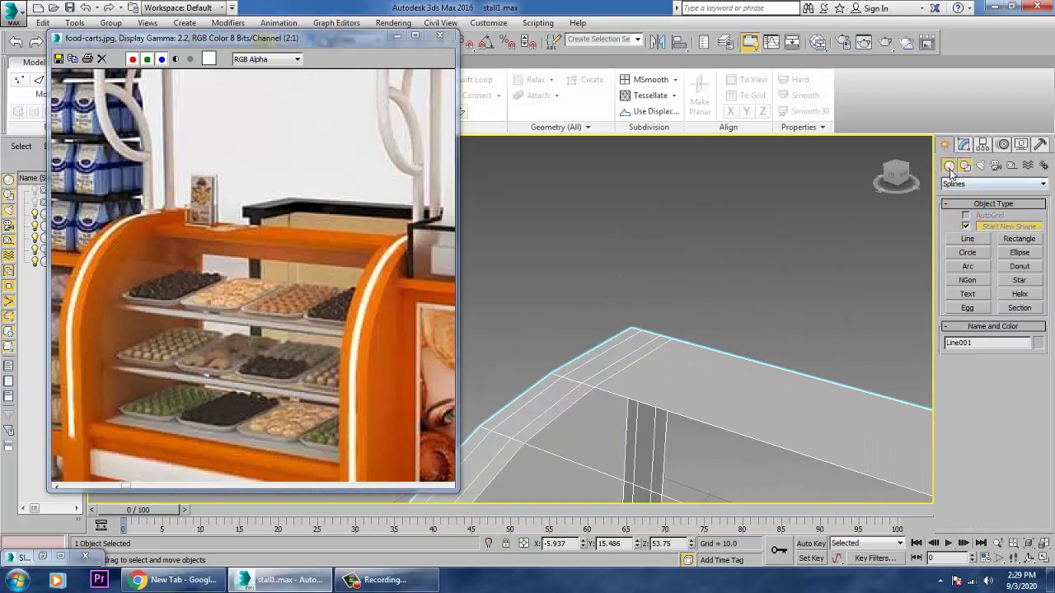
pyautogui.click(949, 164)
pyautogui.click(968, 229)
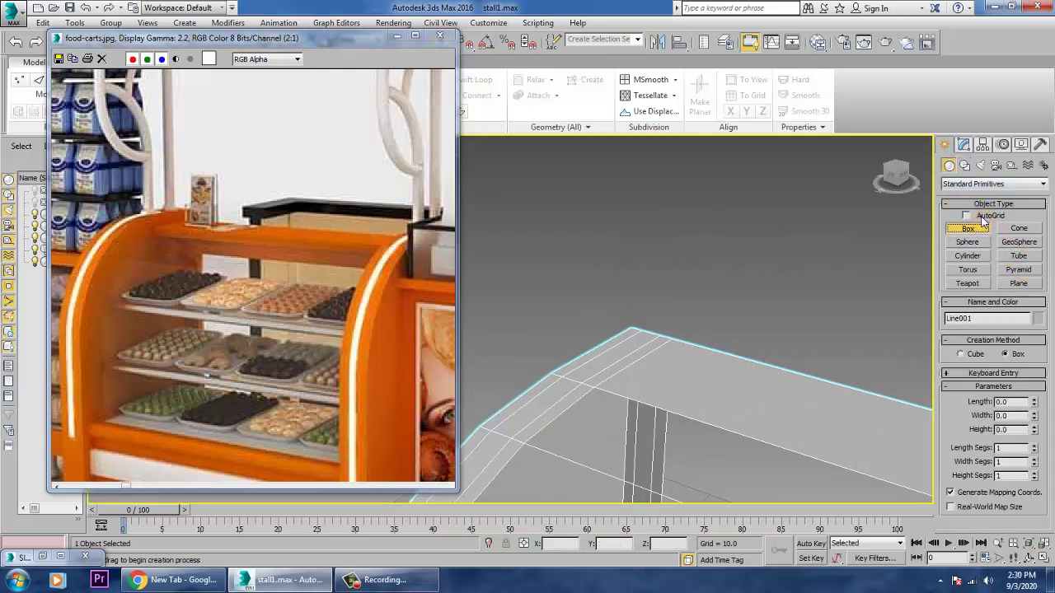
pyautogui.moveTo(711, 376); pyautogui.dragTo(763, 423)
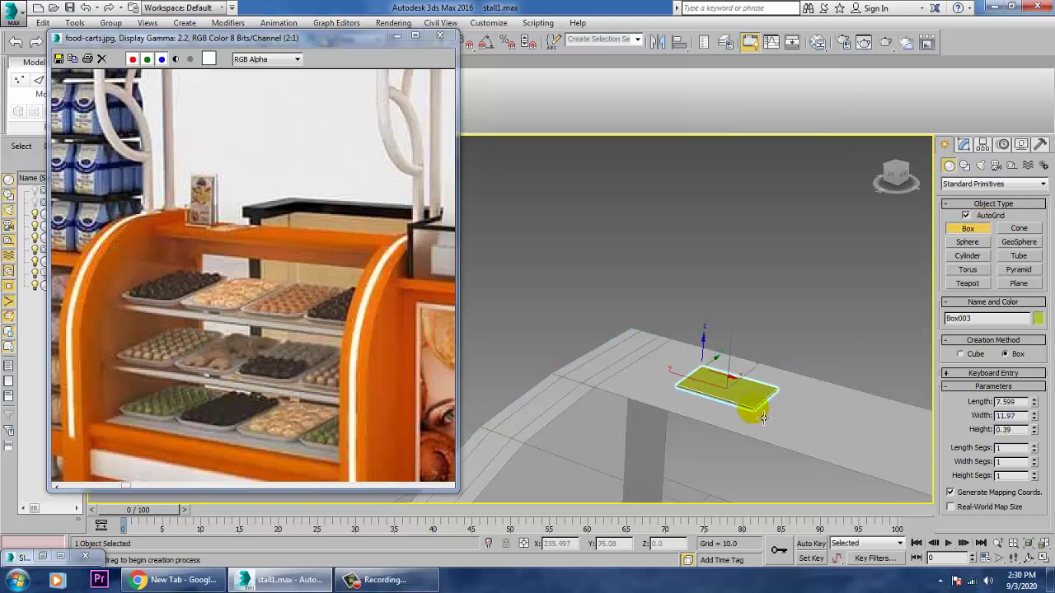
pyautogui.click(762, 418)
pyautogui.press('w')
pyautogui.keyDown('alt'); pyautogui.moveTo(760, 413); pyautogui.dragTo(781, 433, button='middle'); pyautogui.keyUp('alt')
pyautogui.scroll(4, 749, 384)
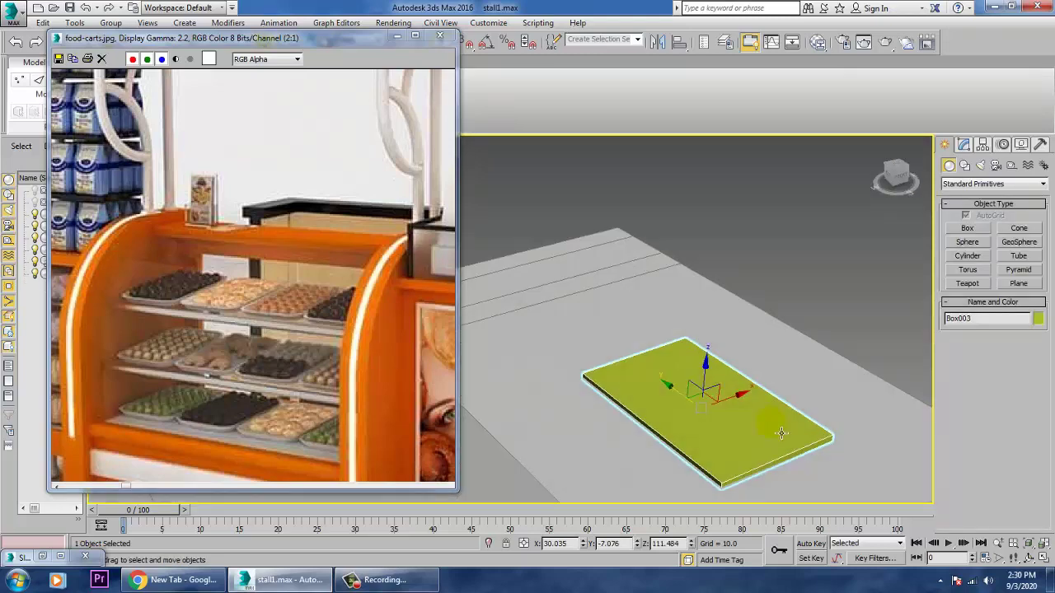
pyautogui.rightClick(746, 424)
pyautogui.moveTo(798, 555)
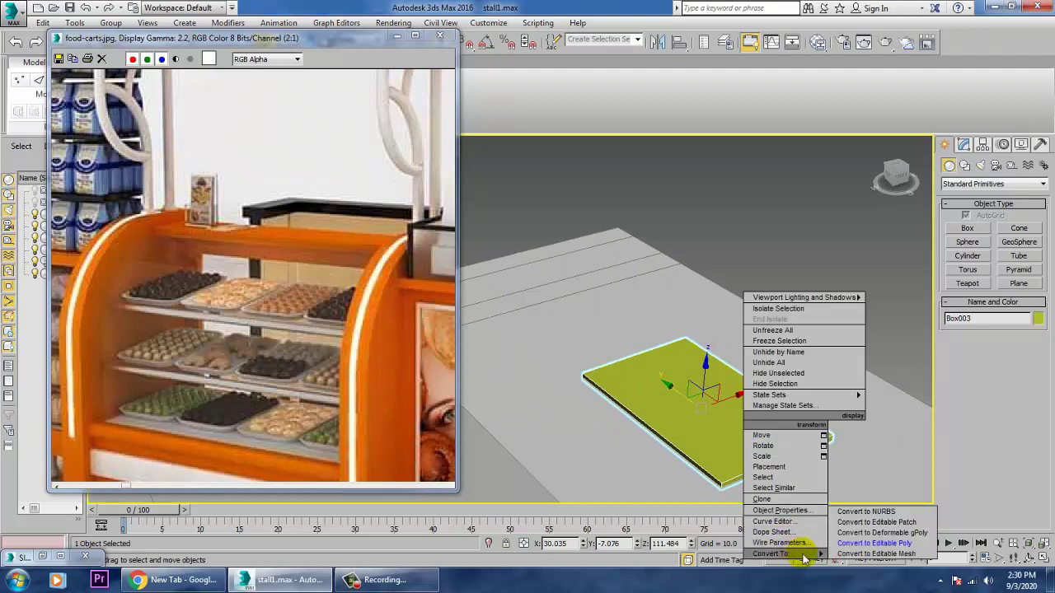
pyautogui.click(900, 521)
pyautogui.hotkey('ctrl', 'z')
# Step: Convert the thin box to an Editable Poly and add two close lengthwise edge loops through its middle with Swift Loop
pyautogui.rightClick(714, 416)
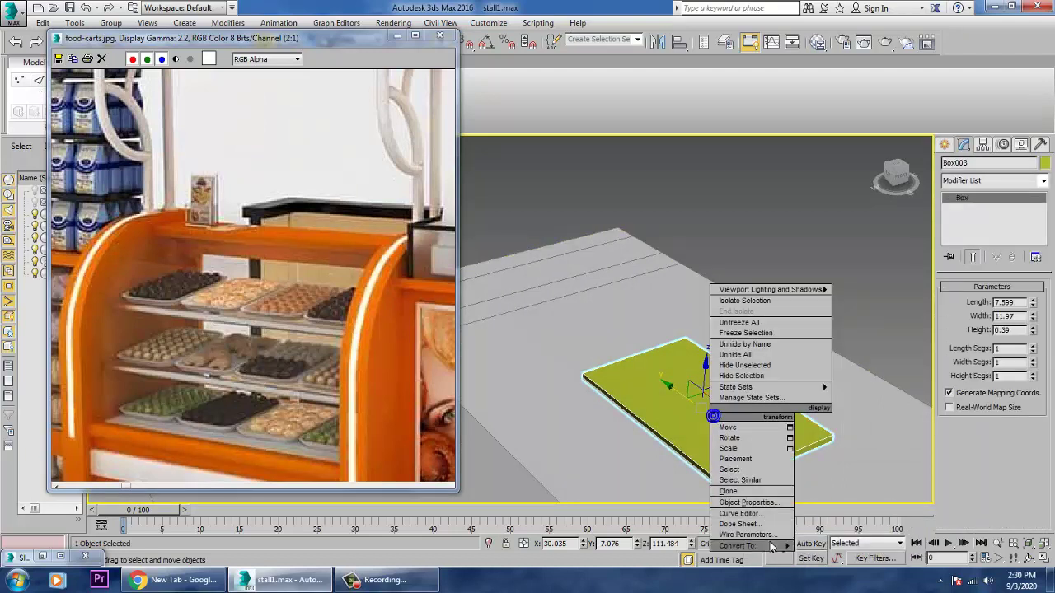
pyautogui.moveTo(768, 546)
pyautogui.click(875, 536)
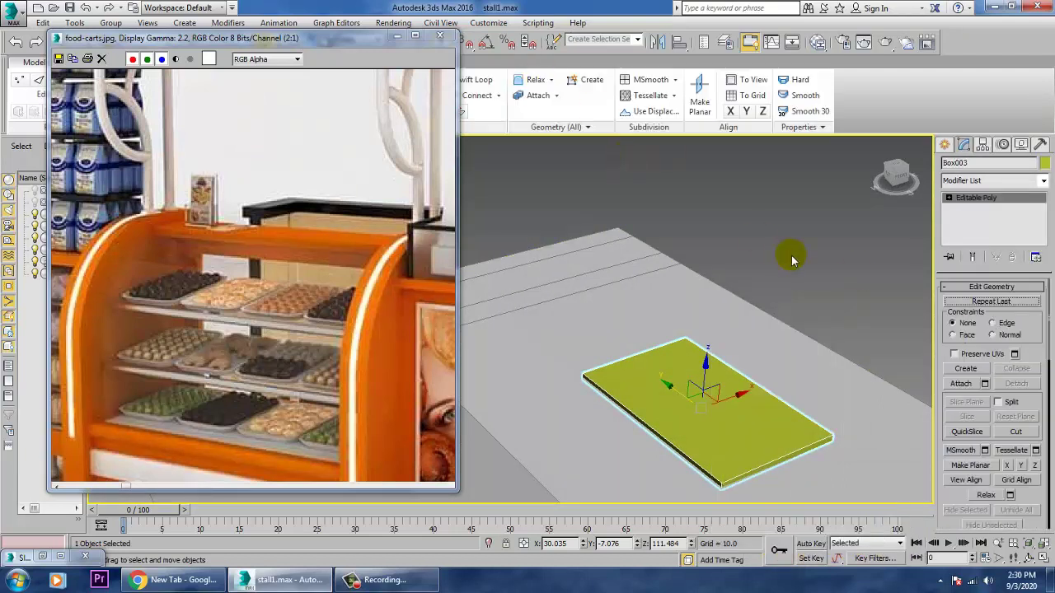
pyautogui.click(467, 83)
pyautogui.keyDown('alt'); pyautogui.moveTo(762, 382); pyautogui.dragTo(659, 395, button='middle'); pyautogui.keyUp('alt')
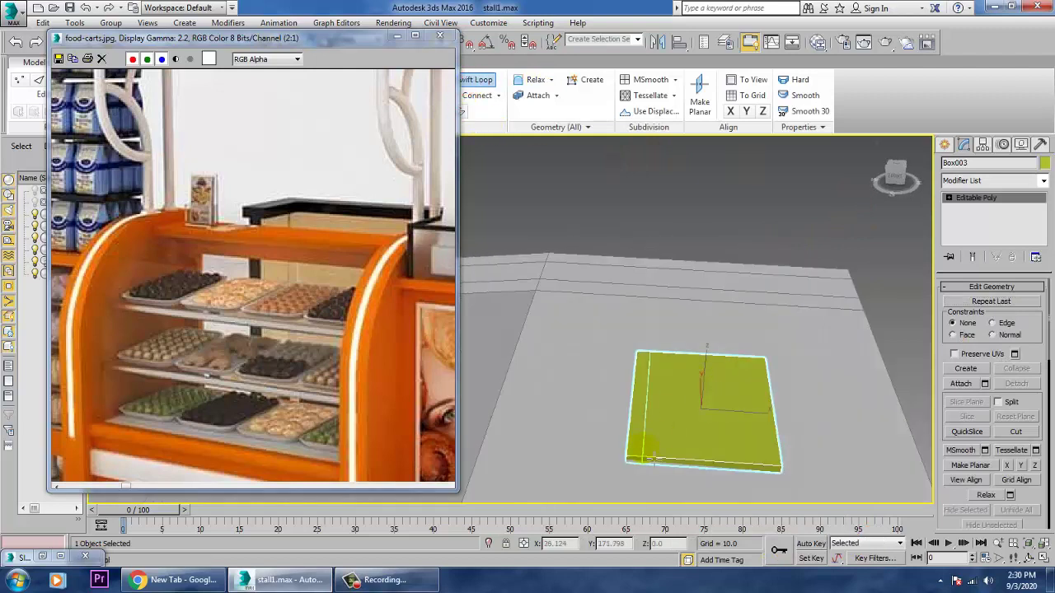
pyautogui.rightClick(721, 466)
pyautogui.keyDown('alt'); pyautogui.moveTo(721, 465); pyautogui.dragTo(700, 432, button='middle'); pyautogui.keyUp('alt')
# Step: Select the vertices of the two middle loops, scale them closer together along X, and center the pair on the box
pyautogui.press('1')
pyautogui.moveTo(738, 488); pyautogui.dragTo(738, 491)
pyautogui.keyDown('alt'); pyautogui.moveTo(733, 474); pyautogui.dragTo(755, 470, button='middle'); pyautogui.keyUp('alt')
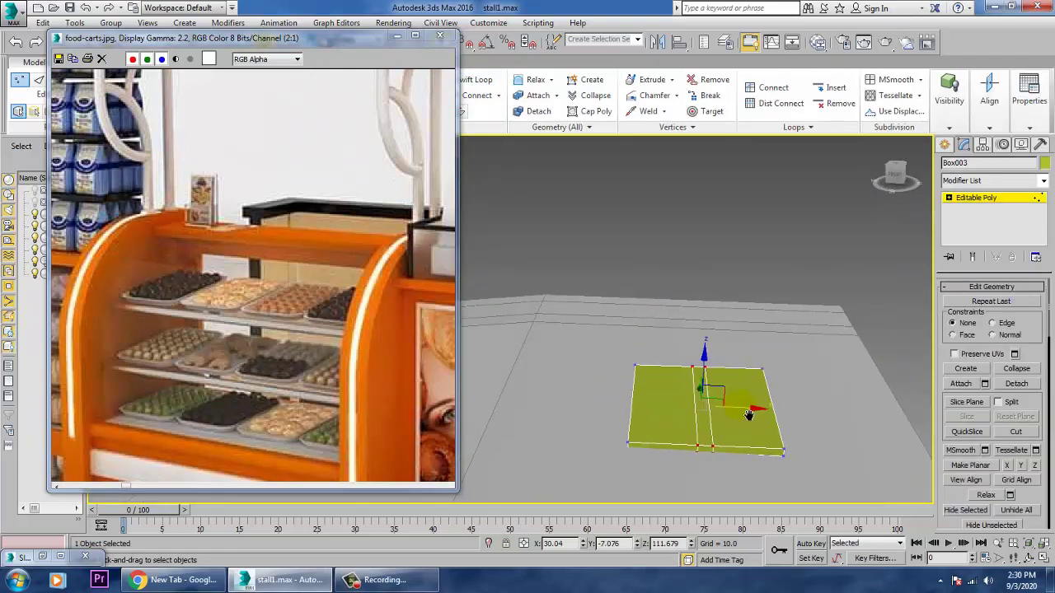
pyautogui.press('r')
pyautogui.moveTo(768, 408); pyautogui.dragTo(743, 421)
pyautogui.press('w')
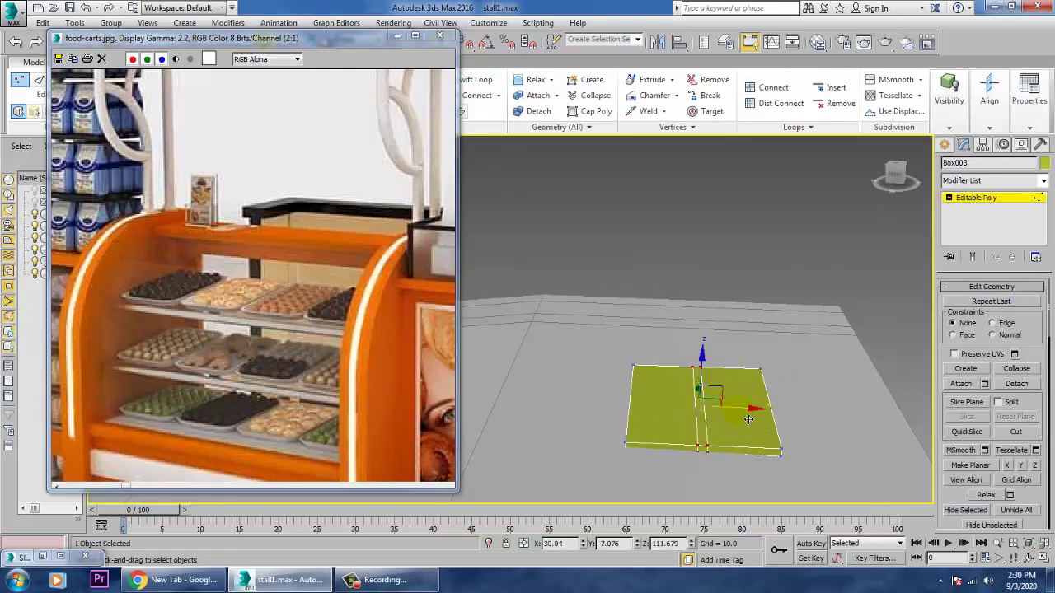
pyautogui.keyDown('alt'); pyautogui.moveTo(758, 416); pyautogui.dragTo(834, 459, button='middle'); pyautogui.keyUp('alt')
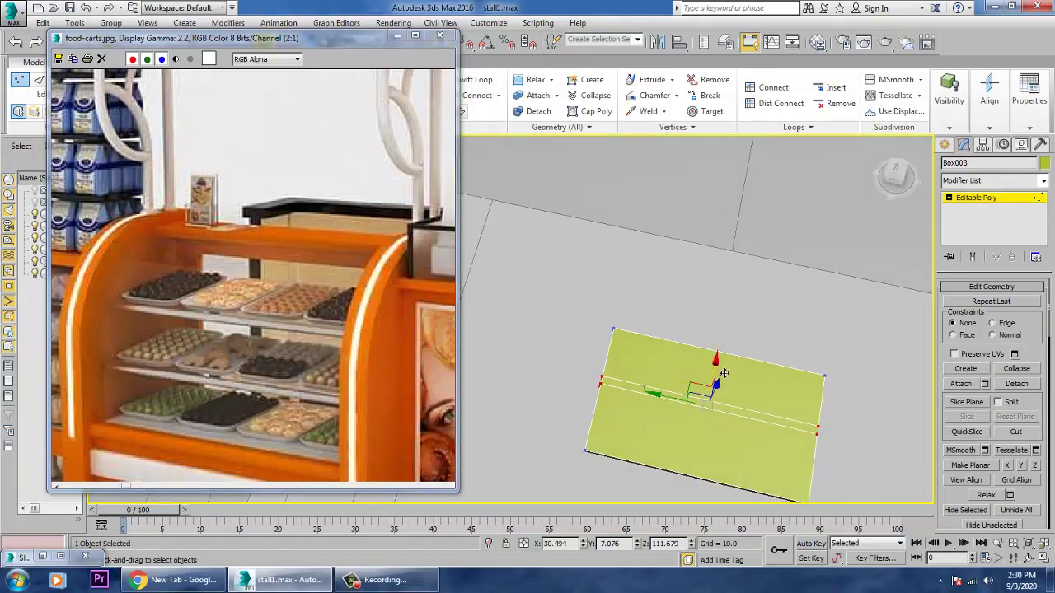
pyautogui.moveTo(725, 373); pyautogui.dragTo(722, 379)
pyautogui.keyDown('alt'); pyautogui.moveTo(824, 458); pyautogui.dragTo(849, 411, button='middle'); pyautogui.keyUp('alt')
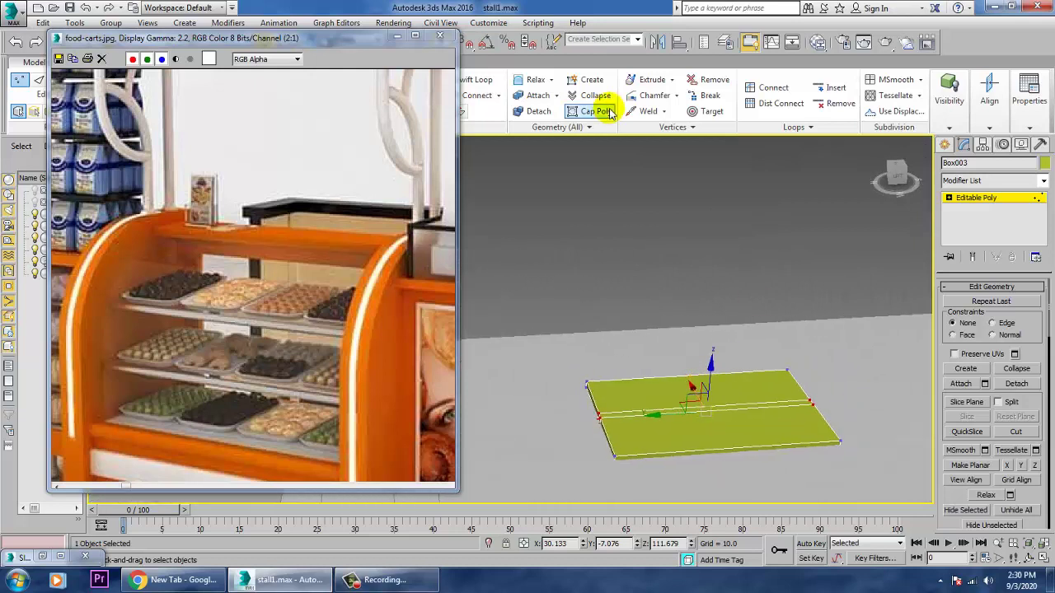
# Step: Add one crosswise edge loop near each short end of the thin box with Swift Loop
pyautogui.click(487, 85)
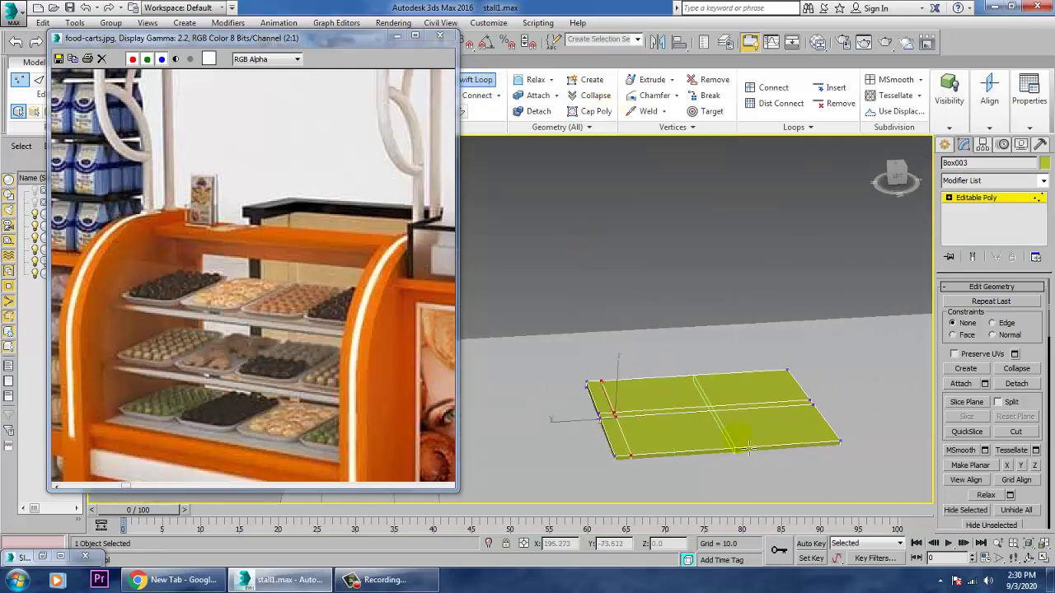
pyautogui.keyDown('alt'); pyautogui.moveTo(748, 449); pyautogui.dragTo(746, 432, button='middle'); pyautogui.keyUp('alt')
pyautogui.rightClick(809, 431)
pyautogui.keyDown('alt'); pyautogui.moveTo(821, 440); pyautogui.dragTo(816, 420, button='middle'); pyautogui.keyUp('alt')
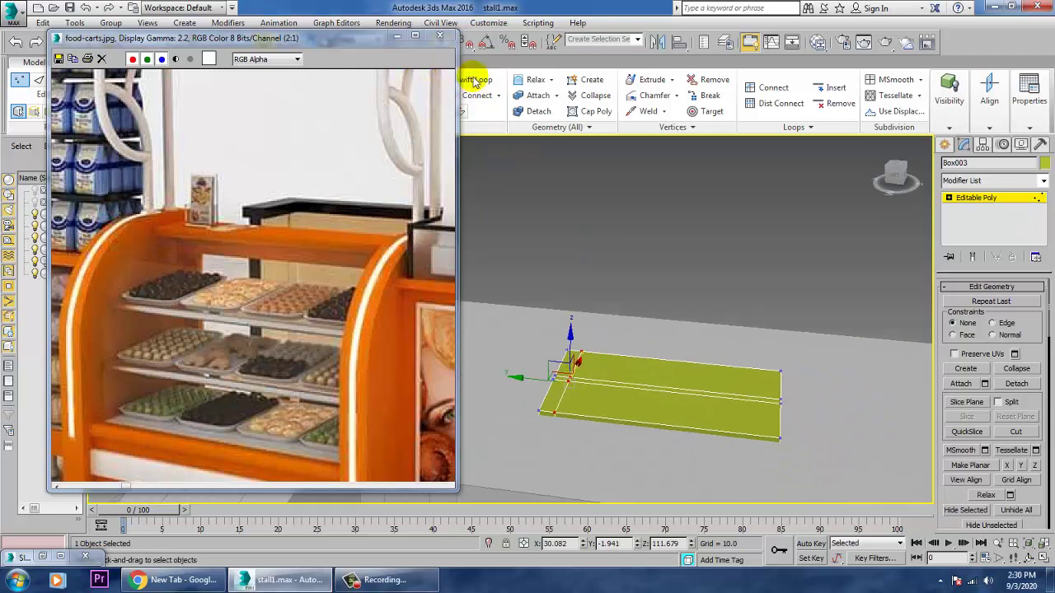
pyautogui.click(476, 78)
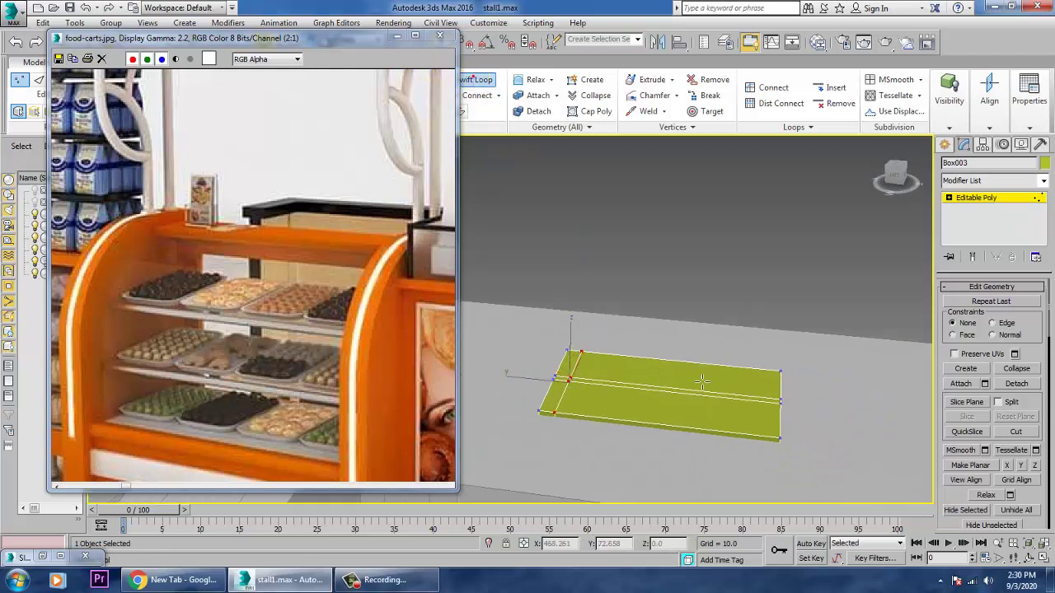
pyautogui.click(774, 424)
pyautogui.keyDown('alt'); pyautogui.moveTo(773, 424); pyautogui.dragTo(763, 415, button='middle'); pyautogui.keyUp('alt')
pyautogui.rightClick(778, 354)
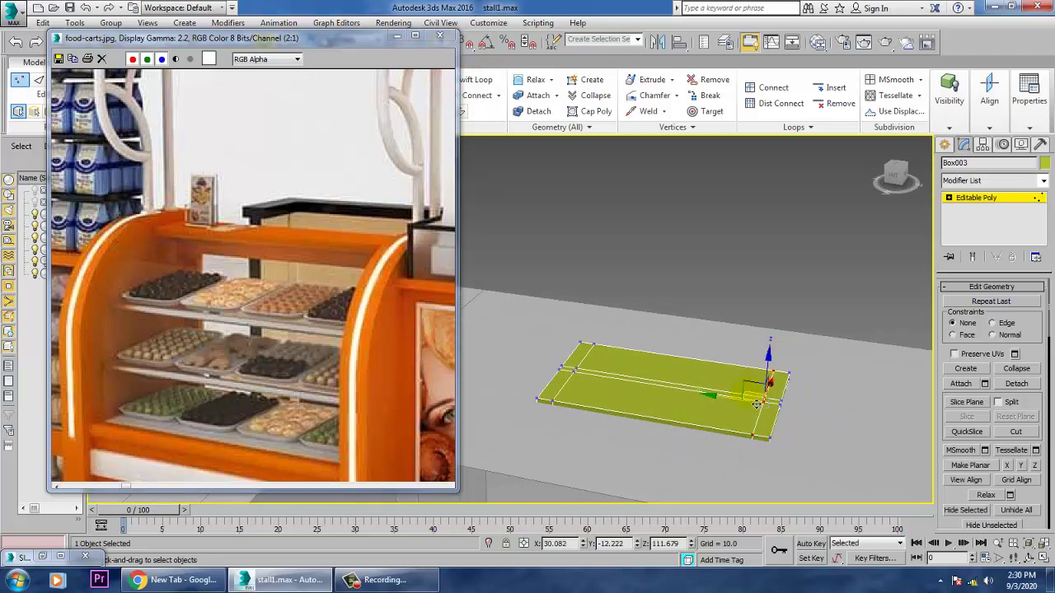
# Step: Extrude the narrow central strip polygon on top of the flat base upward into a tall standing panel
pyautogui.press('4')
pyautogui.click(716, 392)
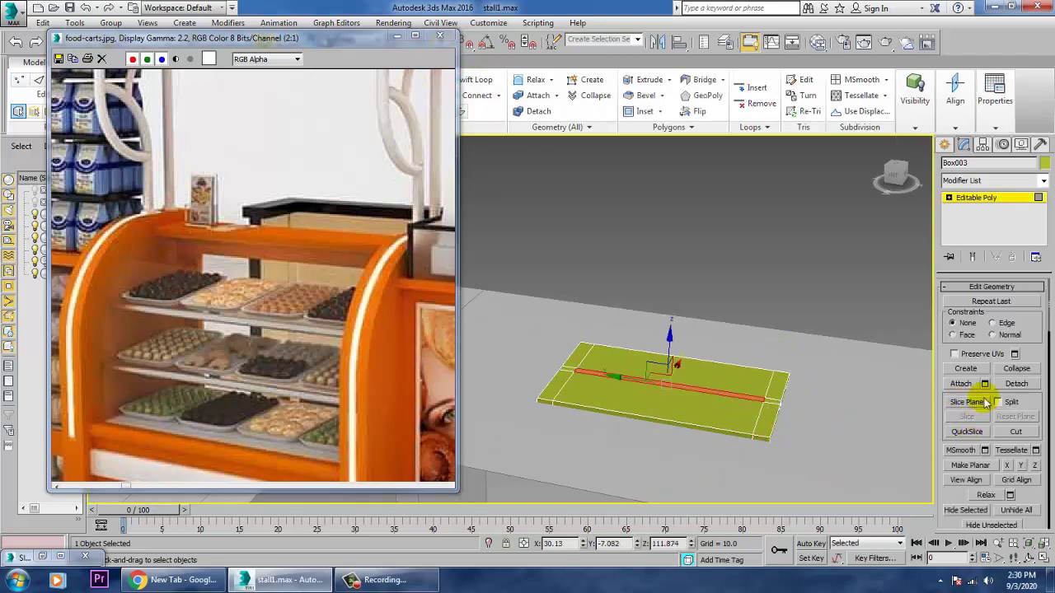
pyautogui.scroll(-5, 960, 530)
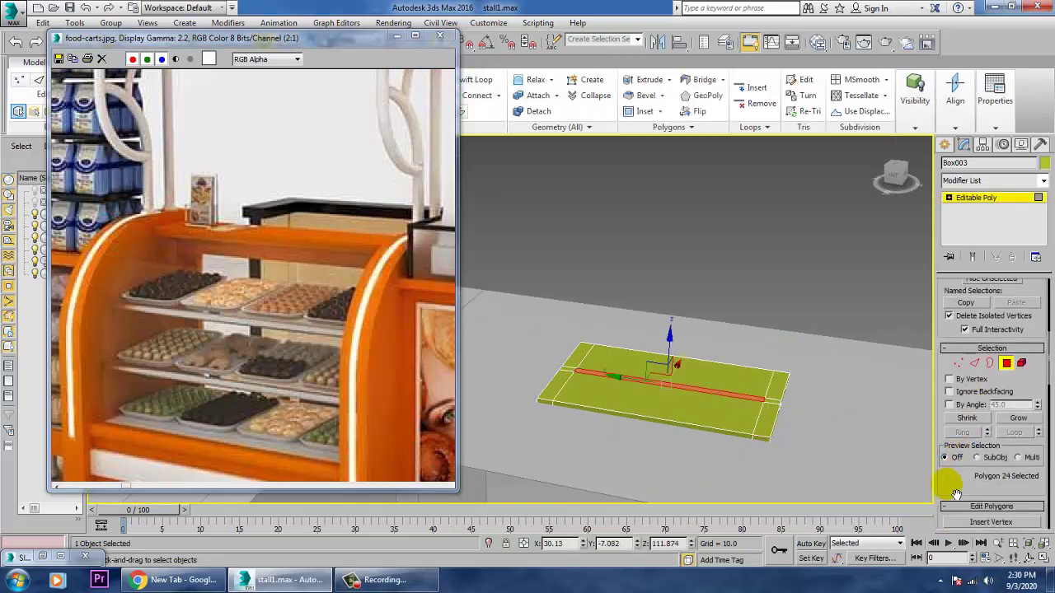
pyautogui.moveTo(955, 494); pyautogui.dragTo(977, 342)
pyautogui.click(985, 384)
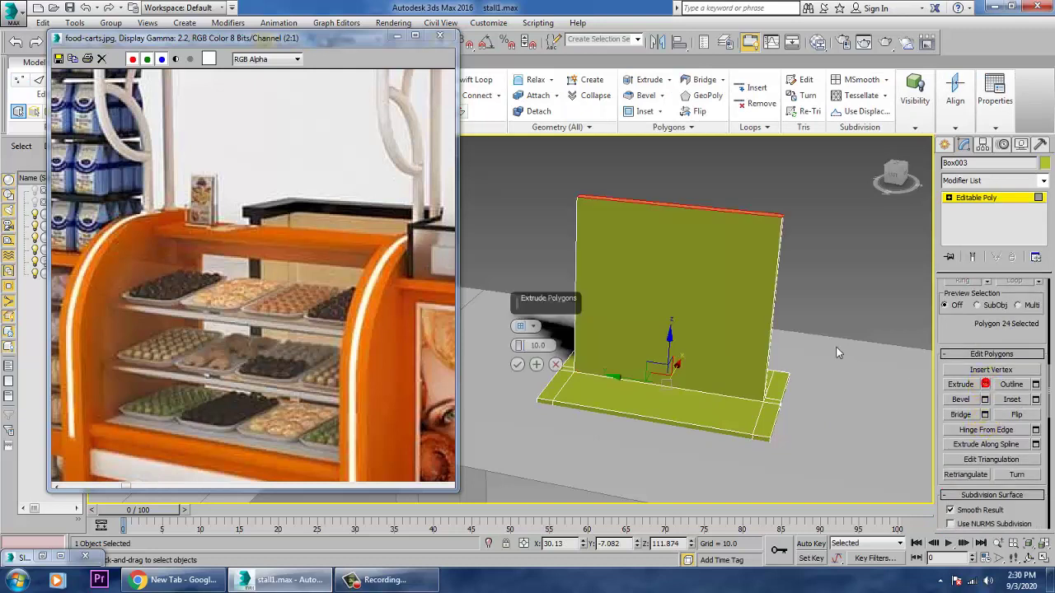
pyautogui.moveTo(519, 347)
pyautogui.mouseDown()
pyautogui.moveTo(521, 304)
pyautogui.moveTo(521, 330)
pyautogui.mouseUp()
# Step: Raise the standing panel's top vertices slightly, to about Z 126.86
pyautogui.scroll(-5, 763, 330)
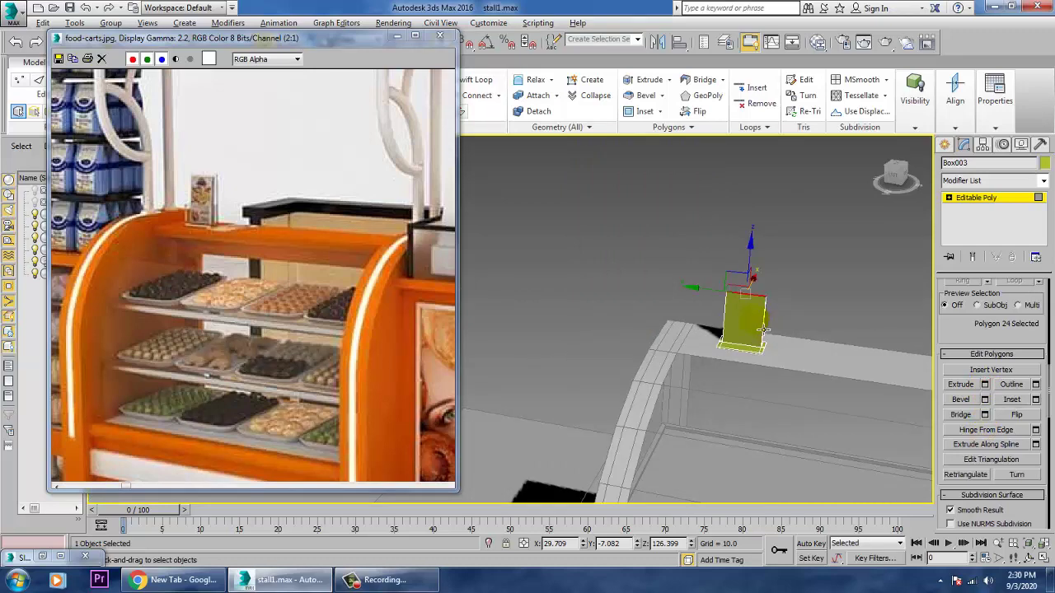
pyautogui.keyDown('alt'); pyautogui.moveTo(821, 340); pyautogui.dragTo(793, 322, button='middle'); pyautogui.keyUp('alt')
pyautogui.scroll(7, 767, 306)
pyautogui.scroll(-4, 764, 312)
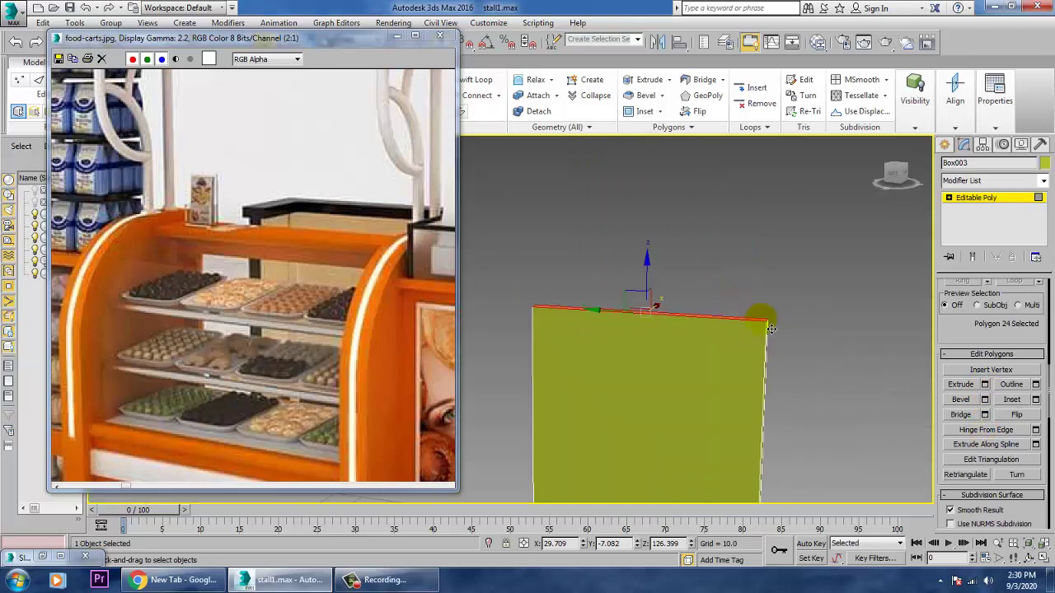
pyautogui.scroll(-4, 739, 340)
pyautogui.scroll(2, 735, 343)
pyautogui.press('1')
pyautogui.moveTo(612, 277); pyautogui.dragTo(829, 364)
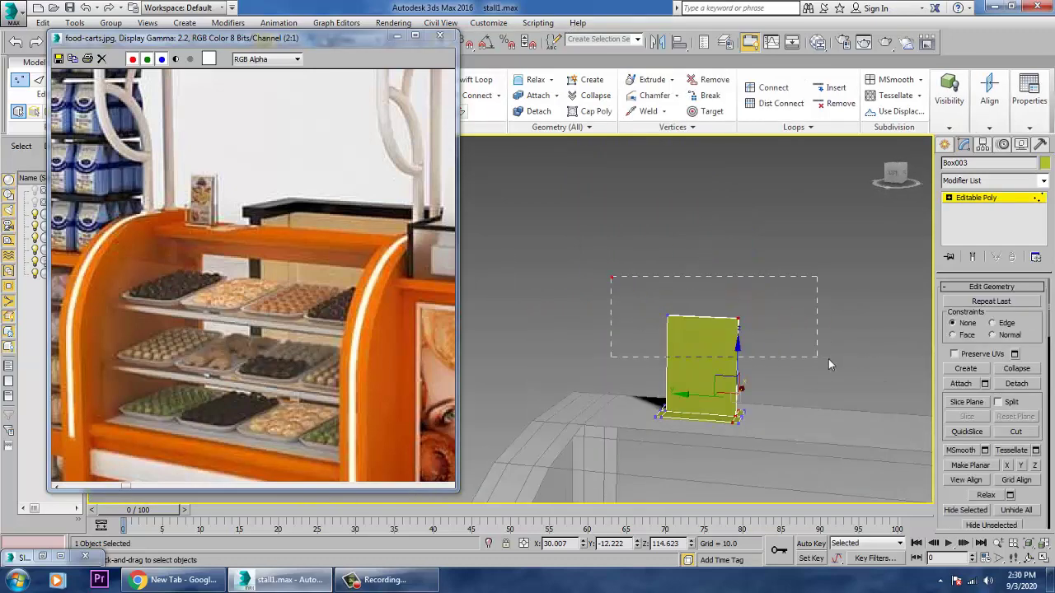
pyautogui.moveTo(711, 293); pyautogui.dragTo(711, 292)
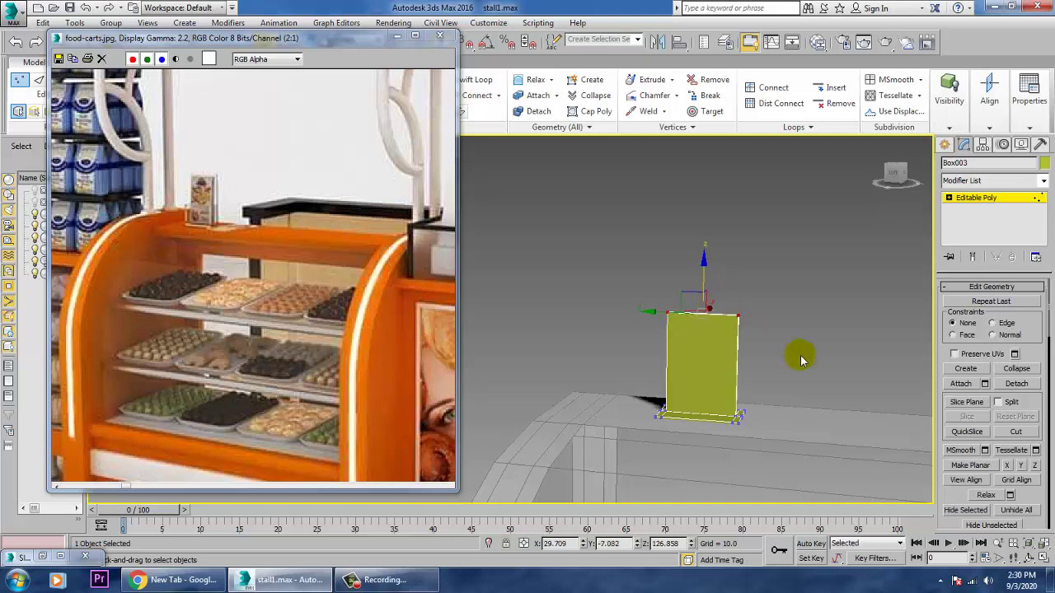
# Step: Chamfer the two short top corner edges of the standing panel with amount 1.0 and 4 segments
pyautogui.scroll(3, 799, 356)
pyautogui.keyDown('alt'); pyautogui.moveTo(799, 356); pyautogui.dragTo(732, 369, button='middle'); pyautogui.keyUp('alt')
pyautogui.scroll(5, 684, 351)
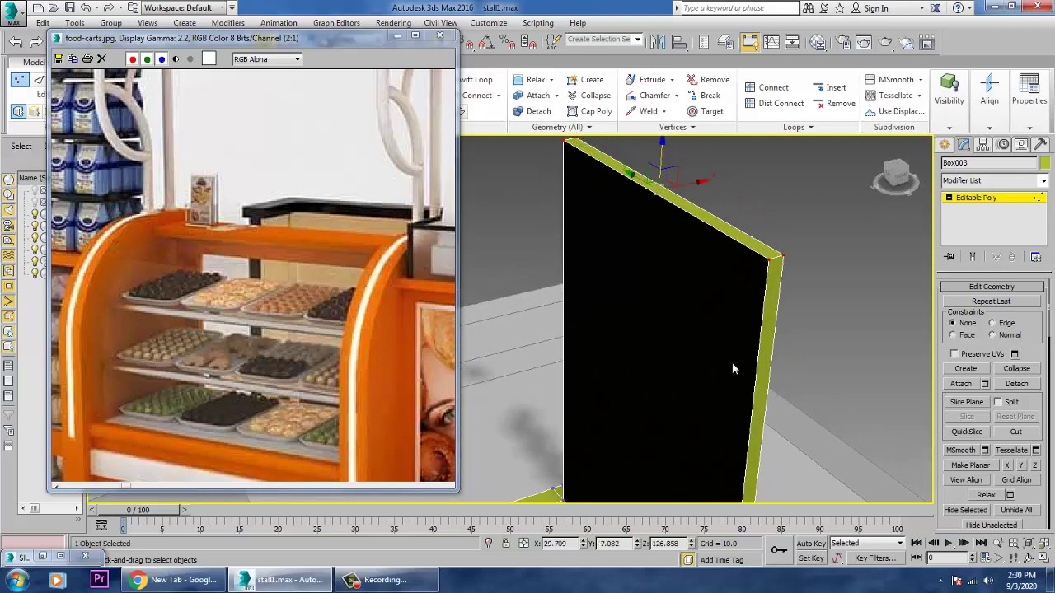
pyautogui.press('2')
pyautogui.click(778, 258)
pyautogui.keyDown('alt'); pyautogui.moveTo(733, 279); pyautogui.dragTo(877, 283, button='middle'); pyautogui.keyUp('alt')
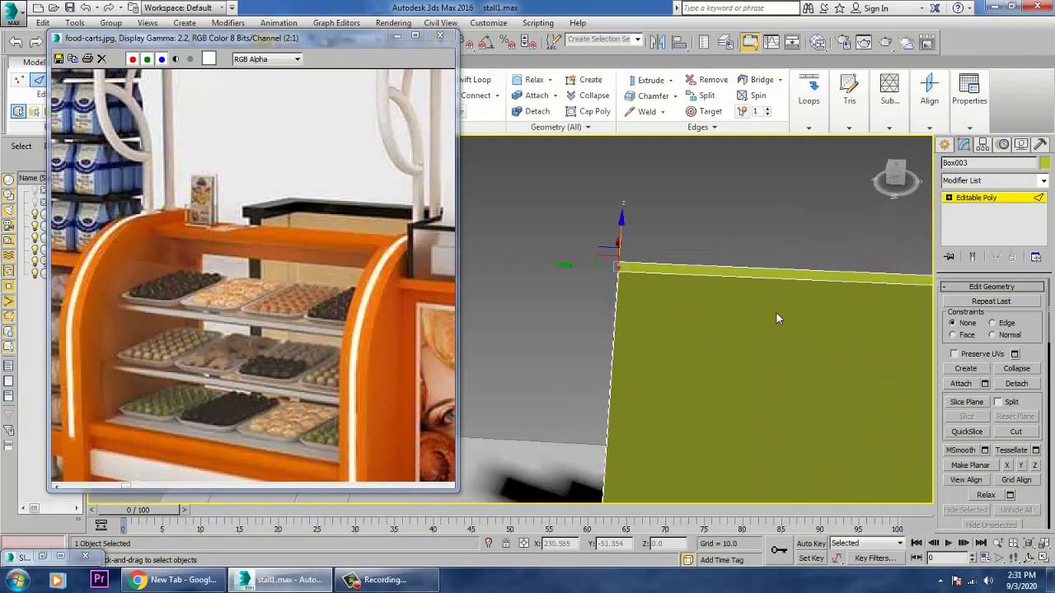
pyautogui.keyDown('alt'); pyautogui.moveTo(776, 318); pyautogui.dragTo(833, 328, button='middle'); pyautogui.keyUp('alt')
pyautogui.moveTo(955, 495); pyautogui.dragTo(957, 56)
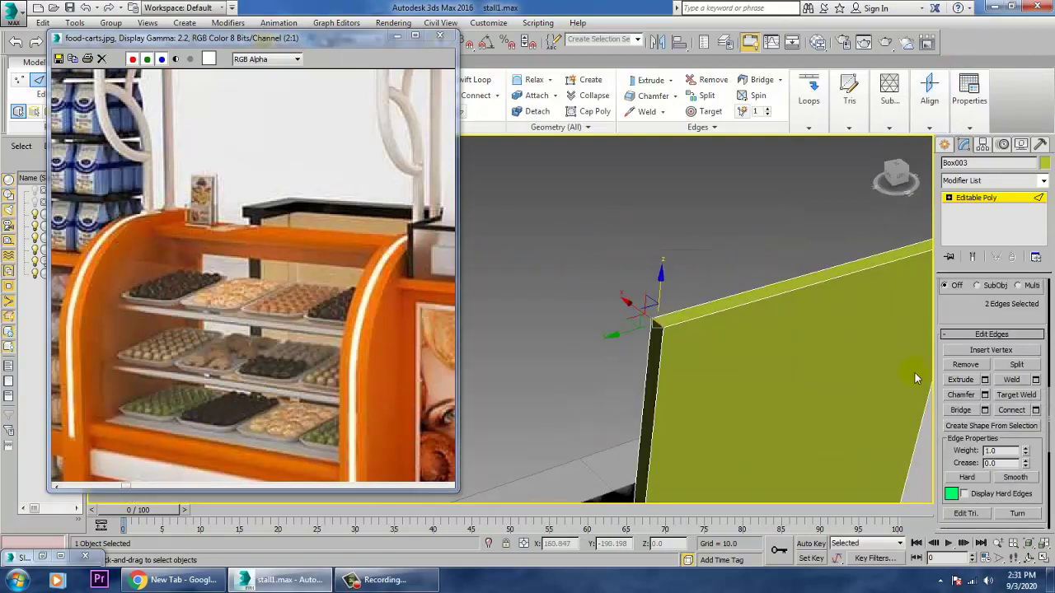
pyautogui.click(984, 395)
pyautogui.click(520, 362)
pyautogui.click(520, 362)
pyautogui.click(520, 362)
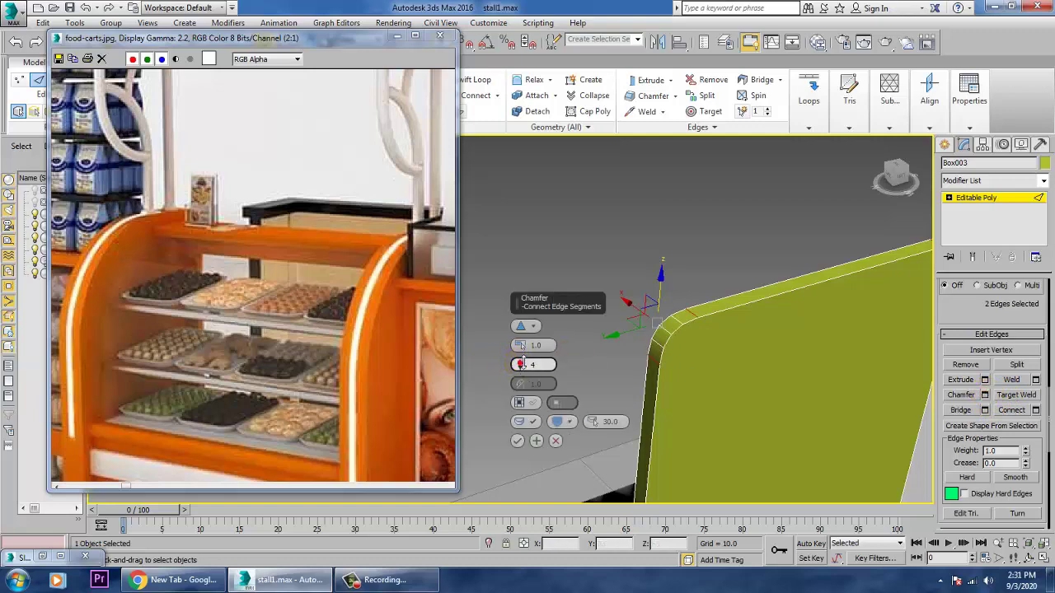
pyautogui.click(519, 442)
pyautogui.click(575, 277)
# Step: Scale the whole counter sign up slightly and uniformly on top of the display case
pyautogui.scroll(-6, 576, 277)
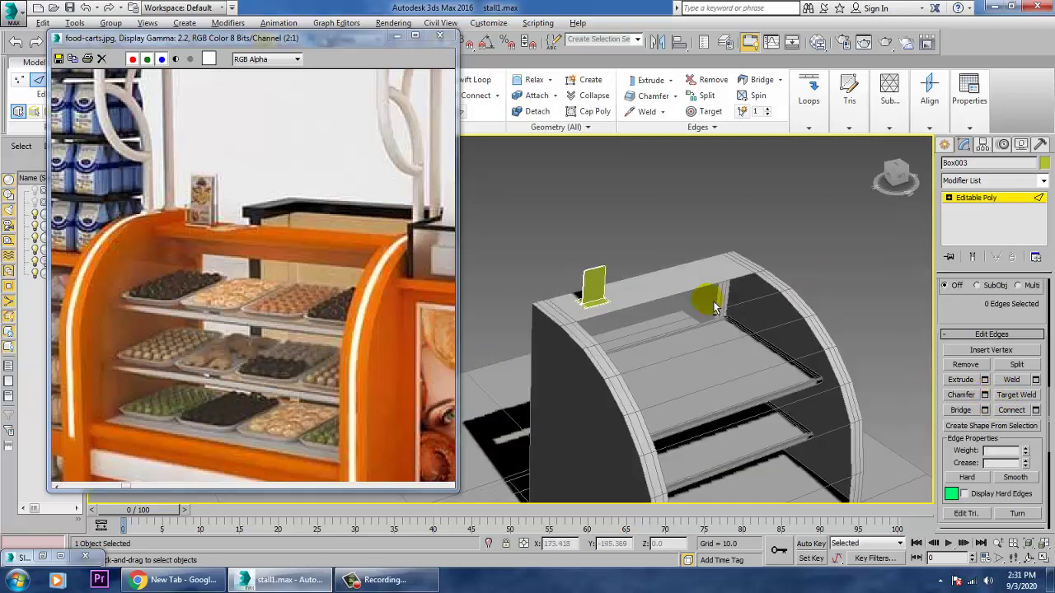
pyautogui.keyDown('alt'); pyautogui.moveTo(684, 323); pyautogui.dragTo(786, 300, button='middle'); pyautogui.keyUp('alt')
pyautogui.scroll(5, 605, 305)
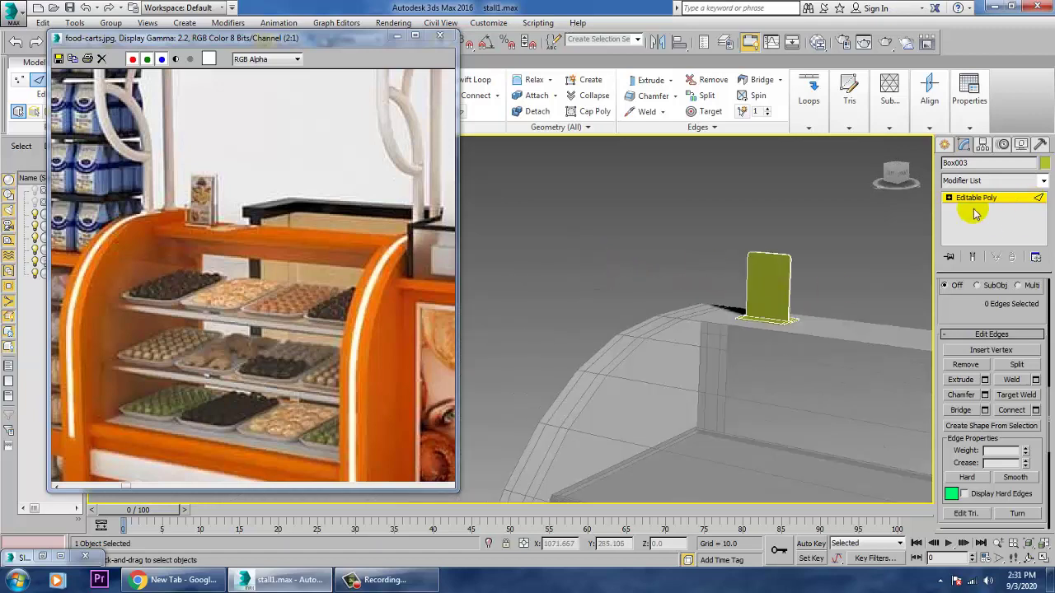
pyautogui.click(977, 198)
pyautogui.press('w')
pyautogui.press('r')
pyautogui.moveTo(773, 318); pyautogui.dragTo(772, 290)
pyautogui.press('w')
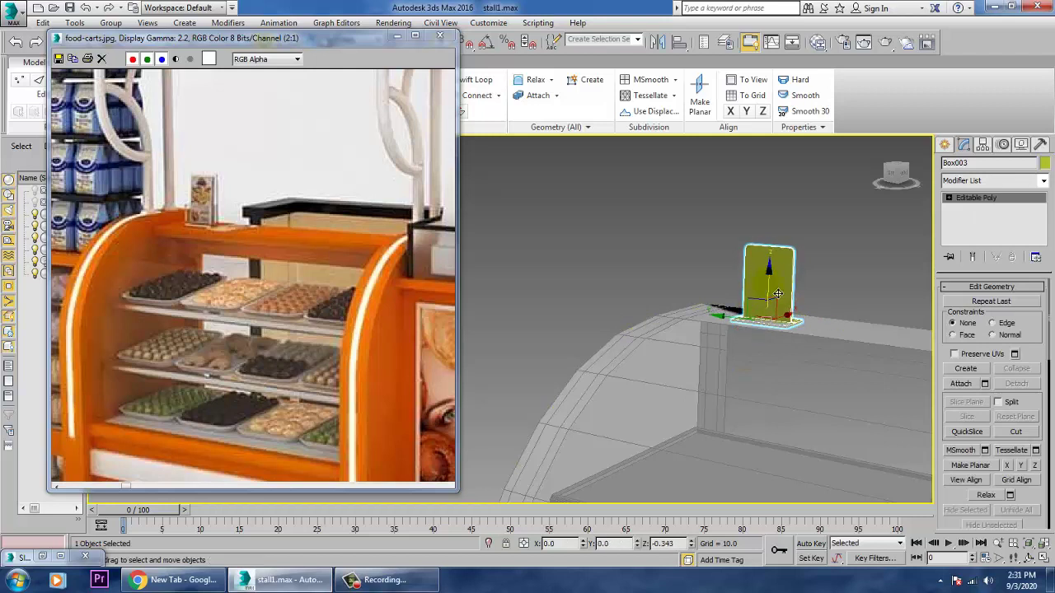
# Step: Move the enlarged sign up slightly to about Z 111.35 so its base rests on the display case top
pyautogui.scroll(6, 783, 326)
pyautogui.keyDown('alt'); pyautogui.moveTo(783, 332); pyautogui.dragTo(865, 257, button='middle'); pyautogui.keyUp('alt')
pyautogui.scroll(-2, 777, 309)
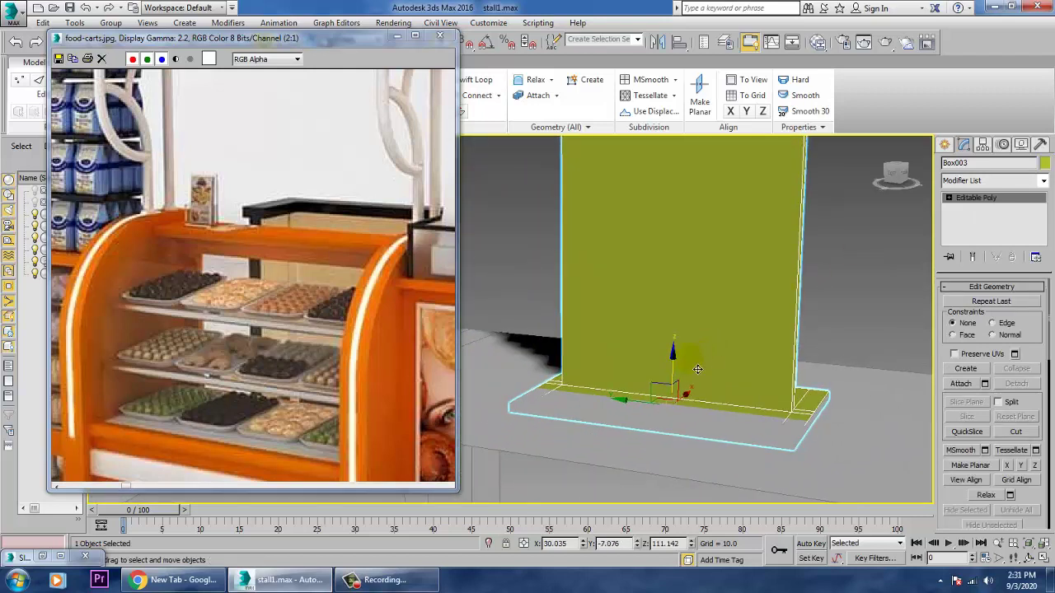
pyautogui.moveTo(683, 372); pyautogui.dragTo(677, 366)
pyautogui.keyDown('alt'); pyautogui.moveTo(754, 401); pyautogui.dragTo(842, 345, button='middle'); pyautogui.keyUp('alt')
pyautogui.scroll(-6, 748, 388)
pyautogui.scroll(-5, 775, 402)
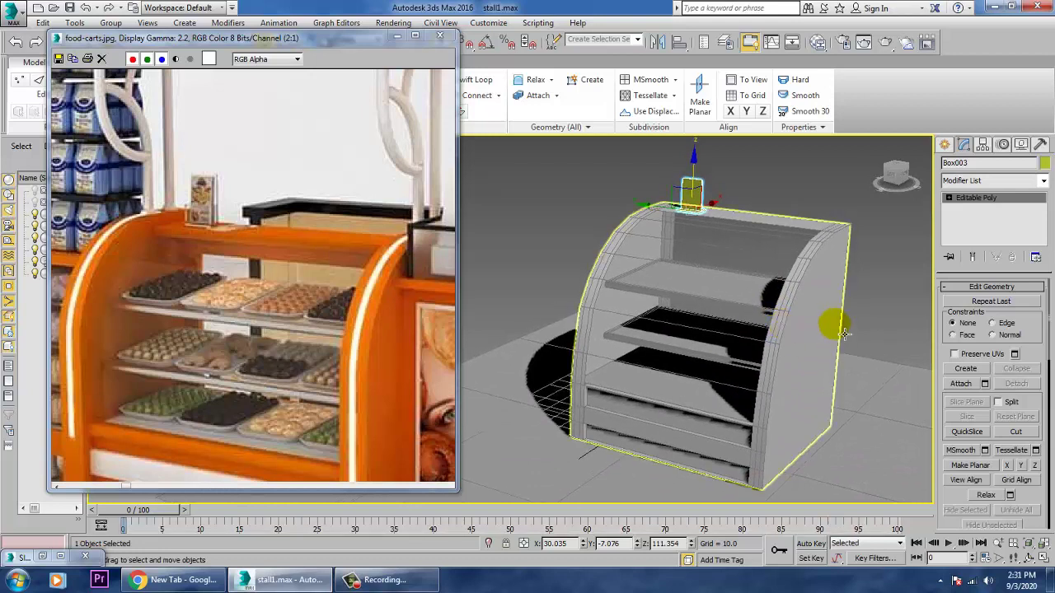
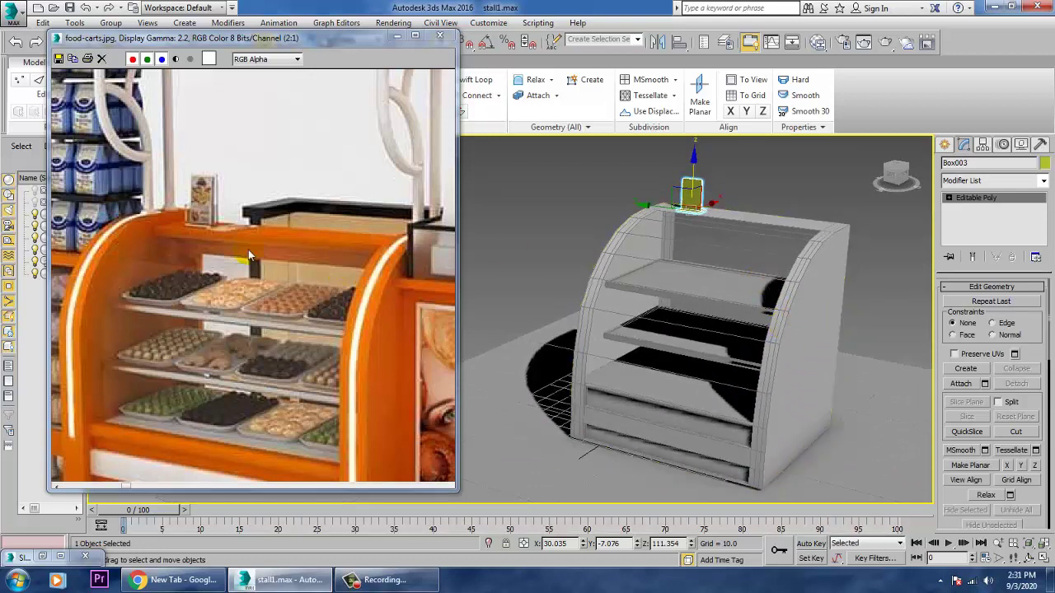
# Step: Examine the food cart reference image, comparing the side counter and the pastry trays on the display shelves
pyautogui.moveTo(293, 394); pyautogui.dragTo(250, 331, button='middle')
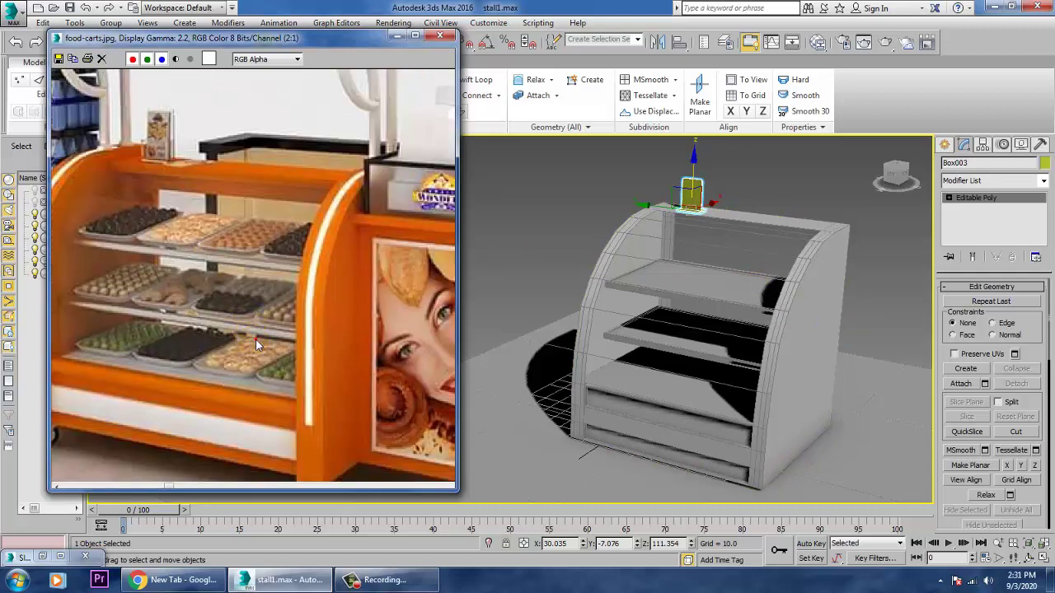
pyautogui.scroll(-2, 256, 342)
pyautogui.scroll(1, 289, 346)
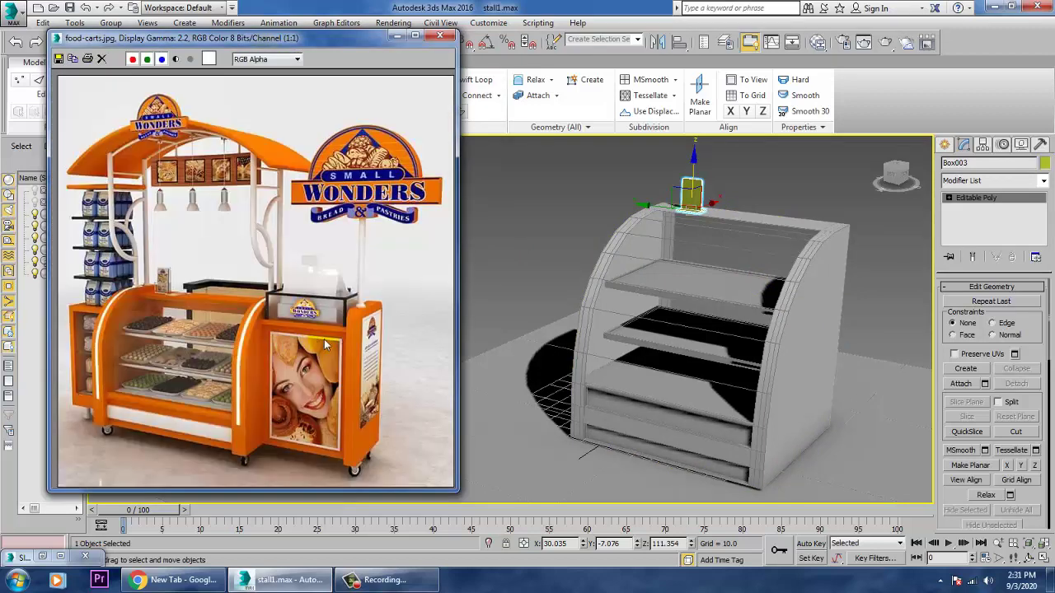
pyautogui.scroll(2, 316, 329)
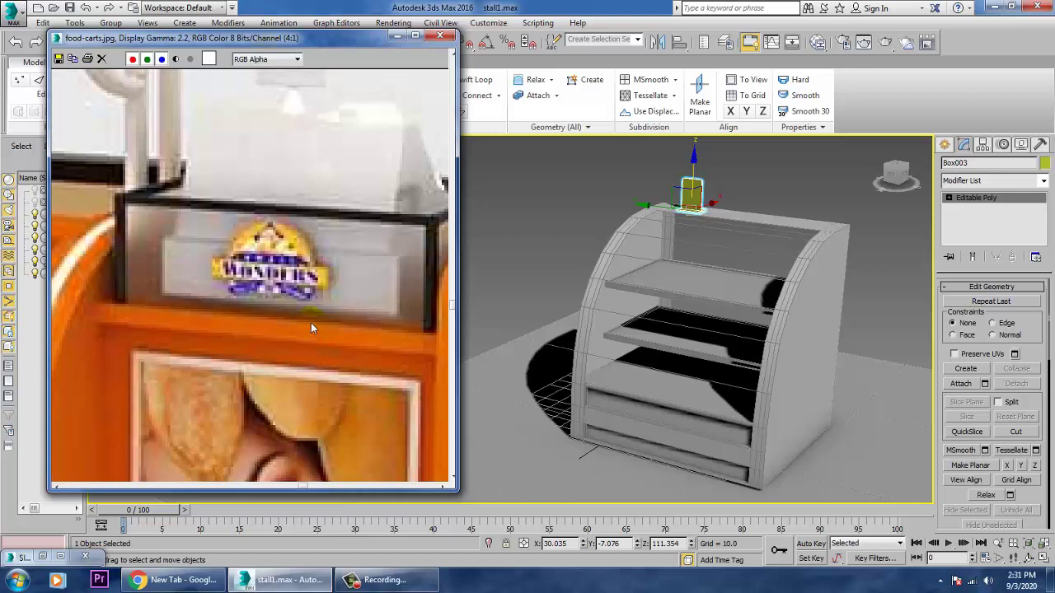
pyautogui.scroll(-2, 311, 328)
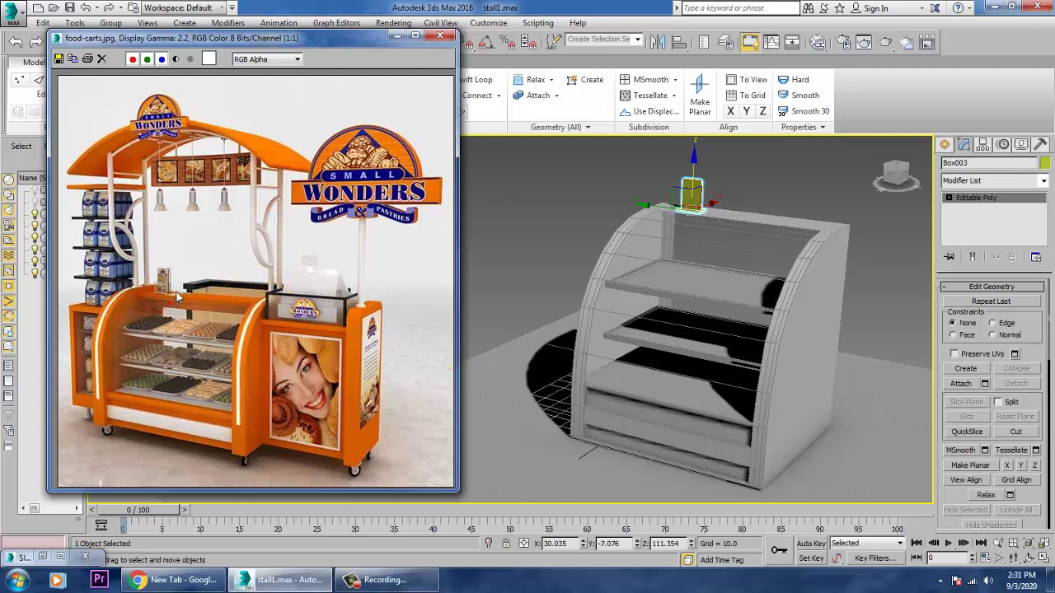
pyautogui.scroll(1, 176, 298)
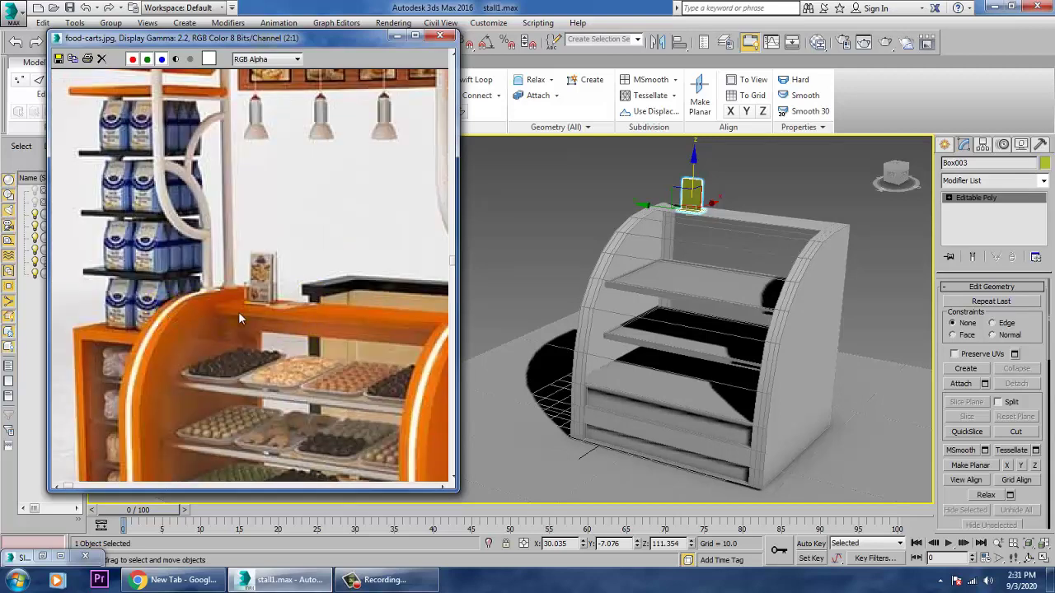
pyautogui.moveTo(209, 283); pyautogui.dragTo(140, 234, button='middle')
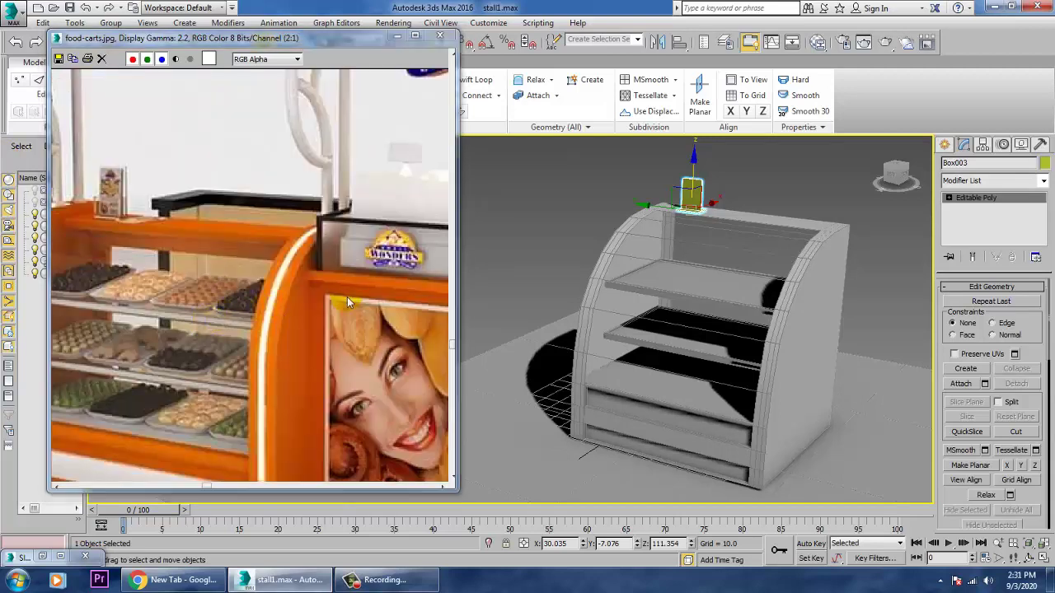
pyautogui.moveTo(262, 298); pyautogui.dragTo(451, 251, button='middle')
pyautogui.scroll(1, 250, 293)
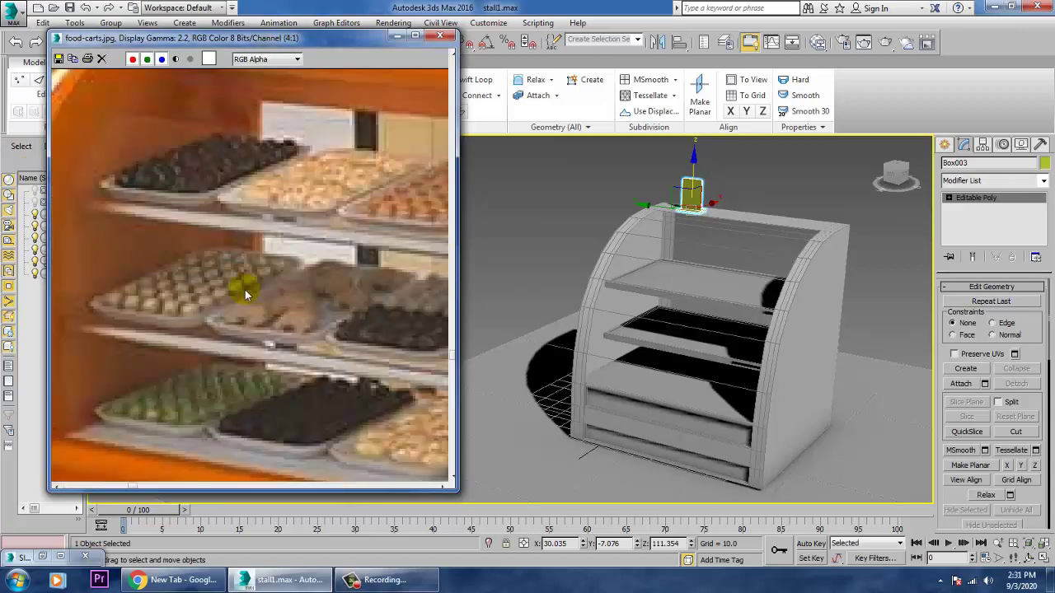
pyautogui.moveTo(245, 294); pyautogui.dragTo(212, 289, button='middle')
pyautogui.moveTo(276, 284); pyautogui.dragTo(297, 306, button='middle')
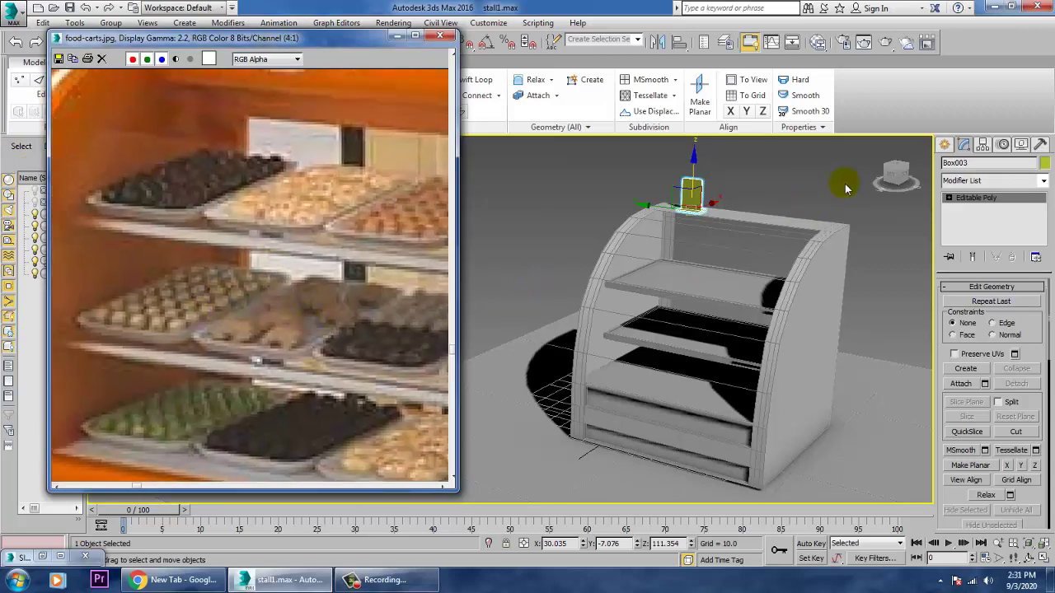
# Step: Create a low box about 25 long and 43 wide beside the display case in the Top view
pyautogui.click(944, 145)
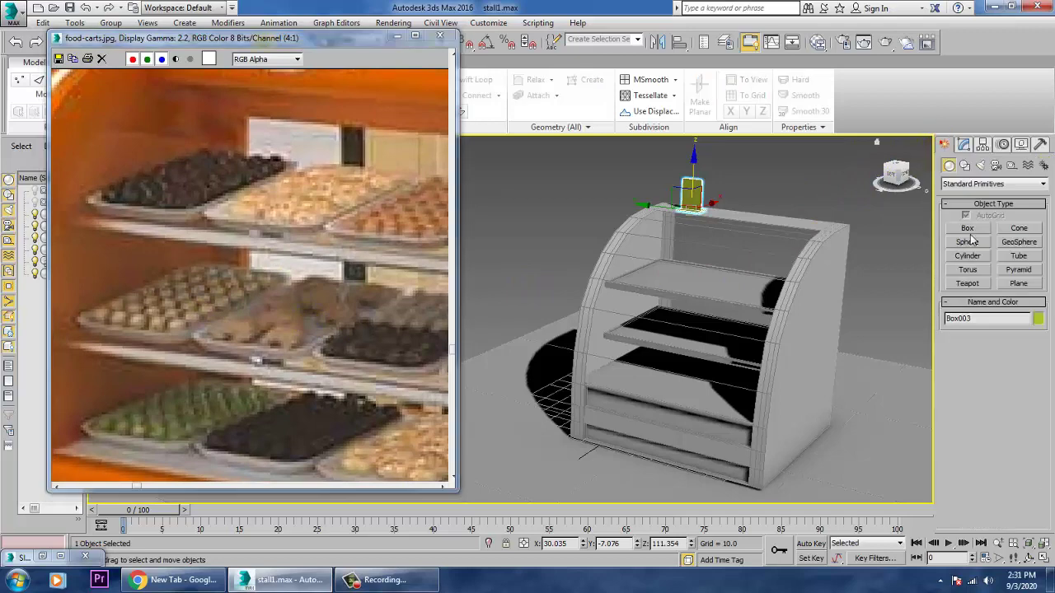
pyautogui.click(978, 232)
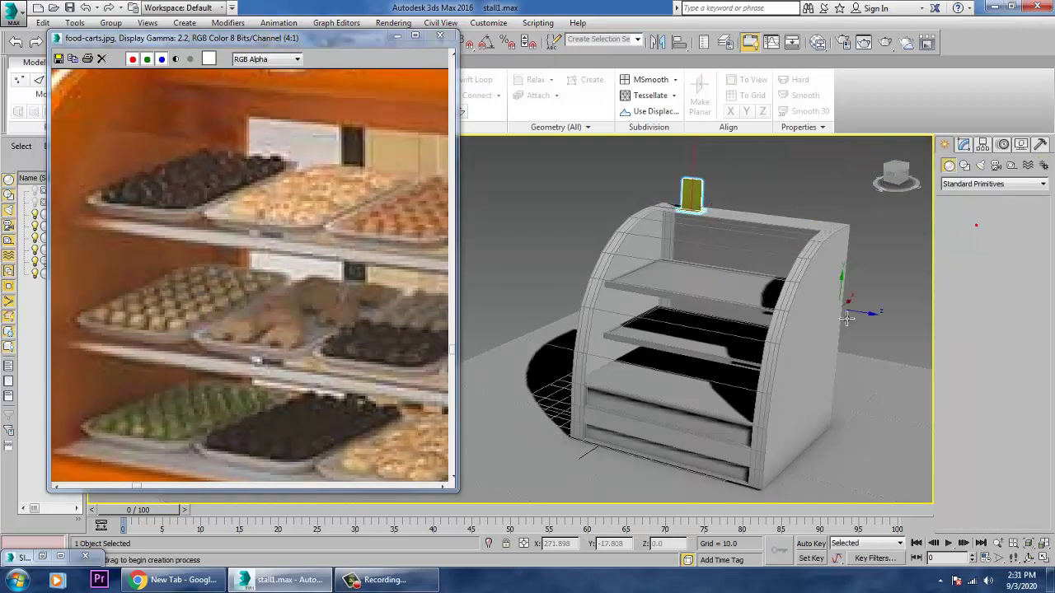
pyautogui.hotkey('alt', 'w')
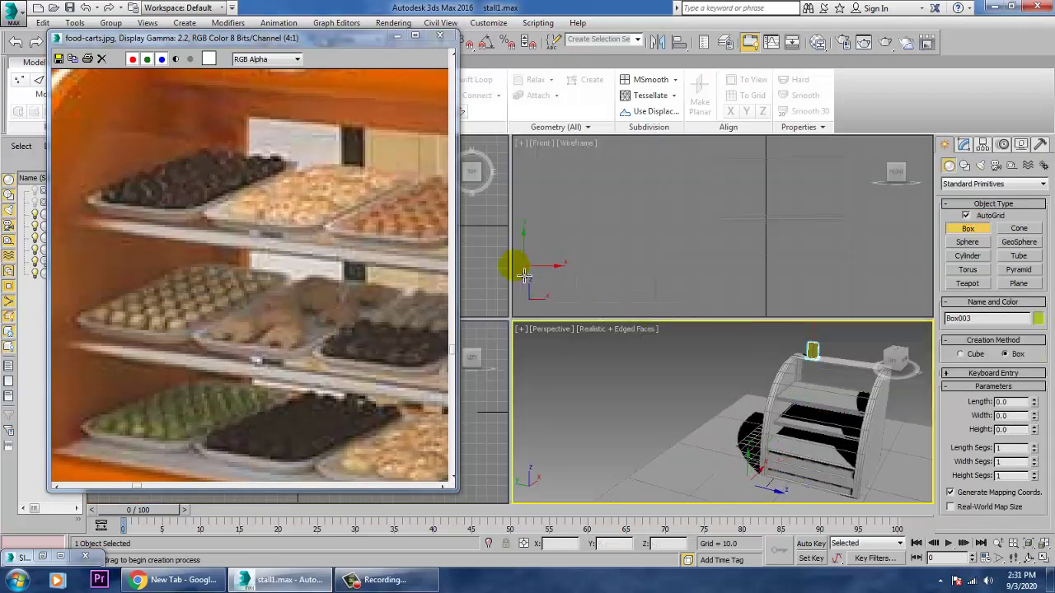
pyautogui.middleClick(498, 279)
pyautogui.hotkey('alt', 'w')
pyautogui.moveTo(637, 282); pyautogui.dragTo(593, 336, button='middle')
pyautogui.scroll(-5, 661, 298)
pyautogui.scroll(-3, 707, 360)
pyautogui.scroll(-3, 683, 399)
pyautogui.scroll(3, 680, 273)
pyautogui.scroll(-3, 694, 314)
pyautogui.moveTo(740, 284); pyautogui.dragTo(829, 332)
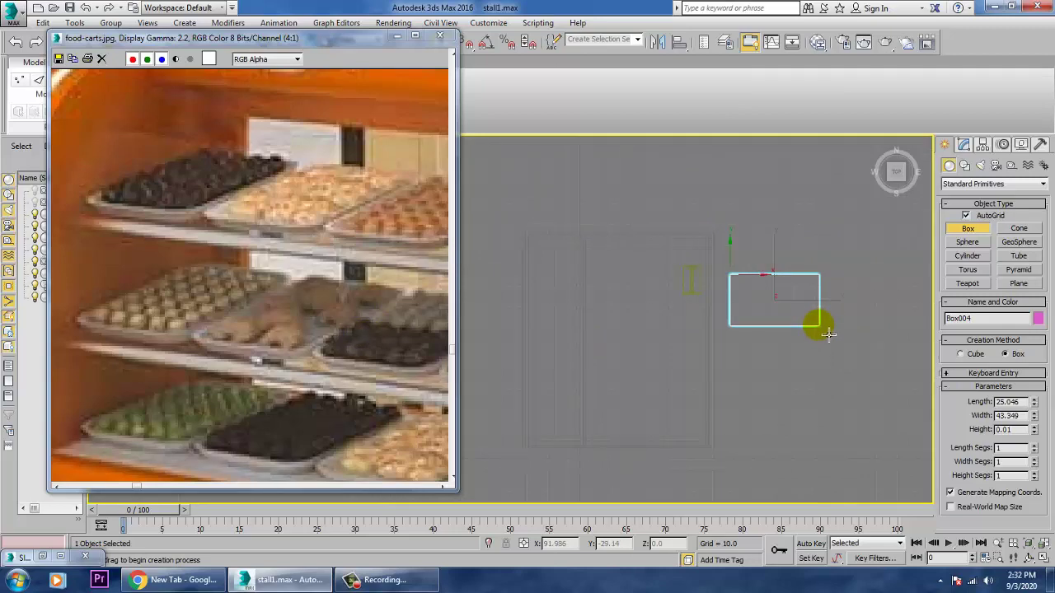
pyautogui.click(827, 328)
# Step: Raise the new tray box in the Perspective view to about Z 68.5, beside the display shelves
pyautogui.press('w')
pyautogui.hotkey('alt', 'w')
pyautogui.rightClick(827, 328)
pyautogui.press('z')
pyautogui.hotkey('alt', 'w')
pyautogui.scroll(-8, 796, 370)
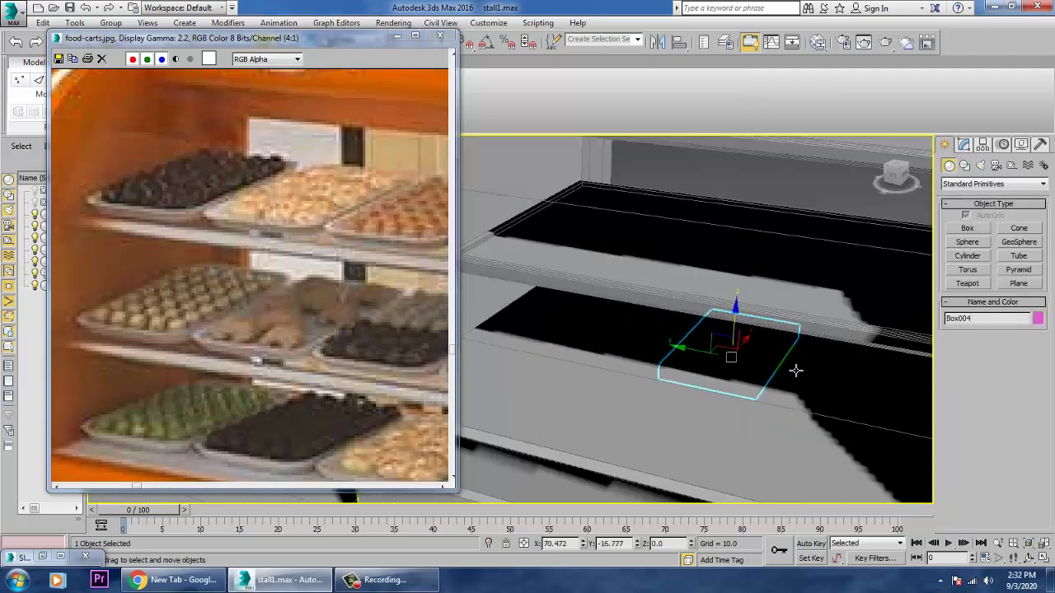
pyautogui.keyDown('alt'); pyautogui.moveTo(796, 370); pyautogui.dragTo(754, 324, button='middle'); pyautogui.keyUp('alt')
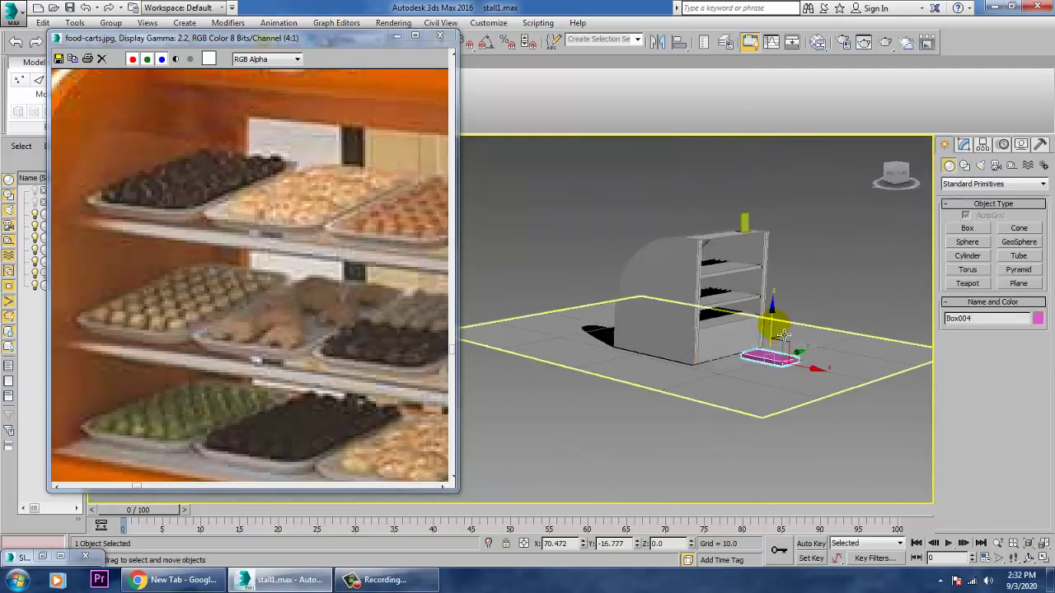
pyautogui.moveTo(775, 328); pyautogui.dragTo(782, 261)
pyautogui.press('z')
pyautogui.scroll(-4, 733, 302)
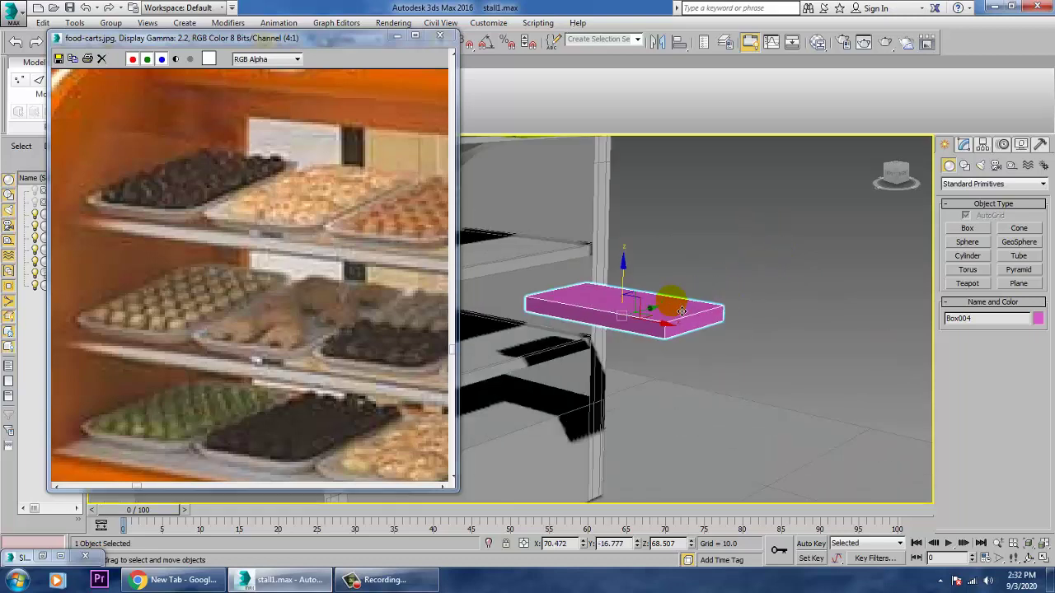
pyautogui.moveTo(671, 308); pyautogui.dragTo(748, 371, button='middle')
pyautogui.scroll(4, 704, 347)
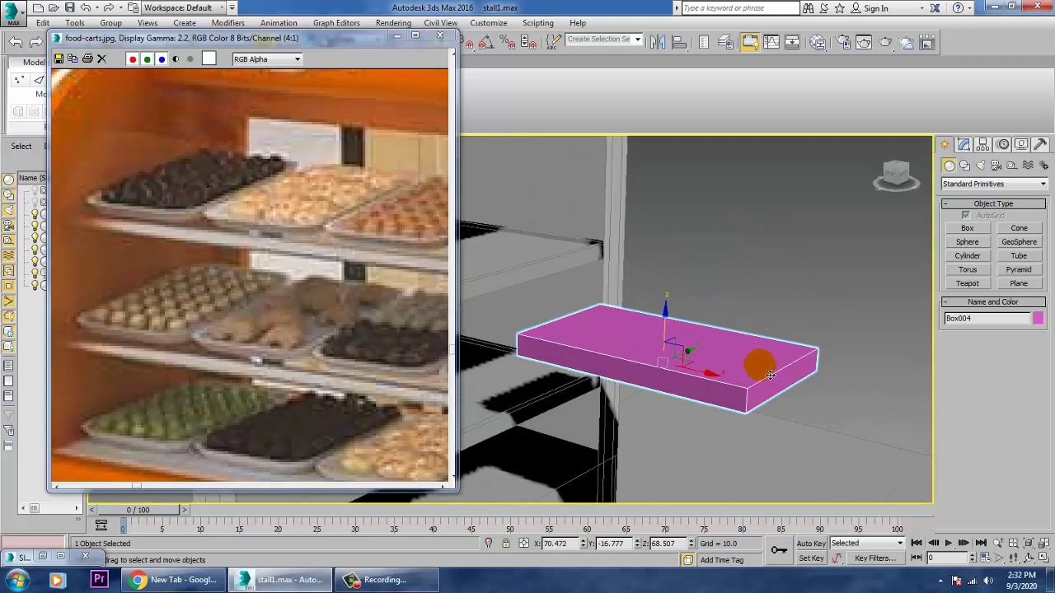
# Step: Convert the tray box to an editable poly and frame it in the Front view
pyautogui.rightClick(731, 358)
pyautogui.moveTo(767, 471)
pyautogui.click(858, 487)
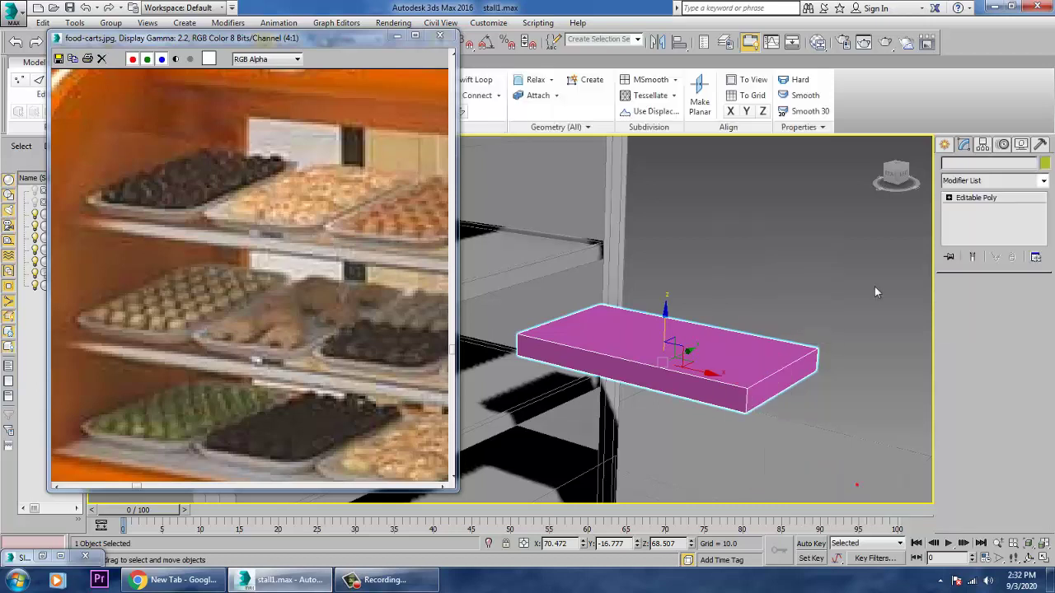
pyautogui.hotkey('alt', 'w')
pyautogui.rightClick(834, 265)
pyautogui.hotkey('alt', 'w')
pyautogui.press('z')
pyautogui.scroll(-3, 703, 289)
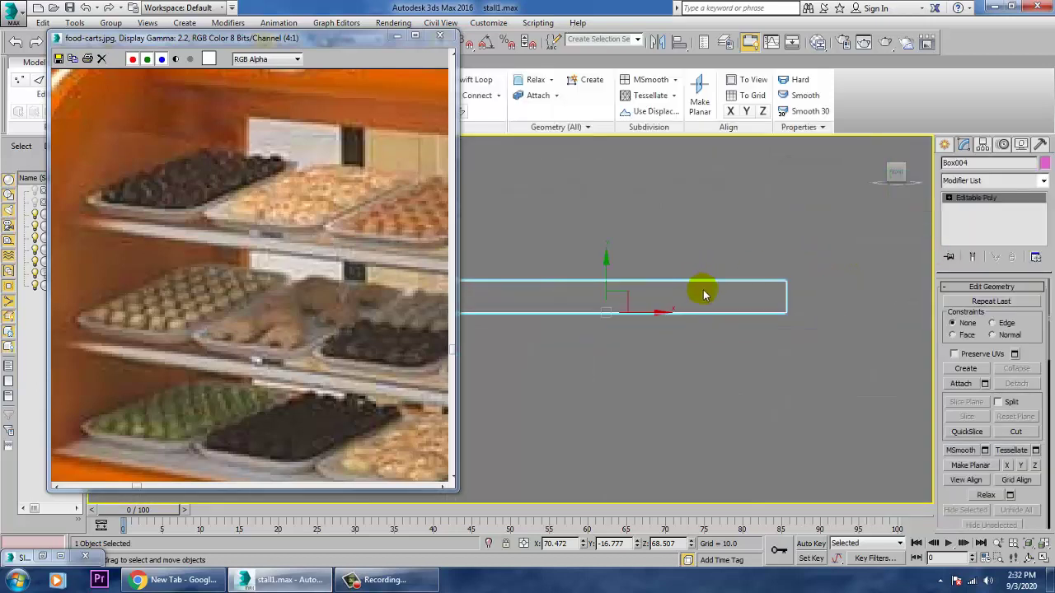
# Step: Scale the tray box's bottom vertices slightly inward in the Front view to slope its sides towards the base
pyautogui.moveTo(665, 341); pyautogui.dragTo(730, 340, button='middle')
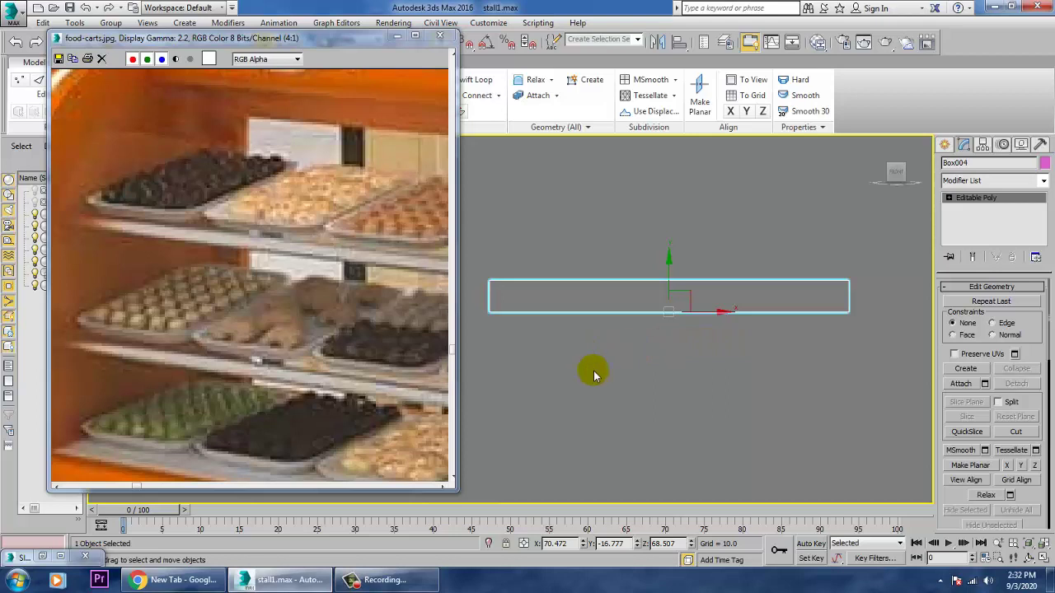
pyautogui.hotkey('alt', 'w')
pyautogui.press('1')
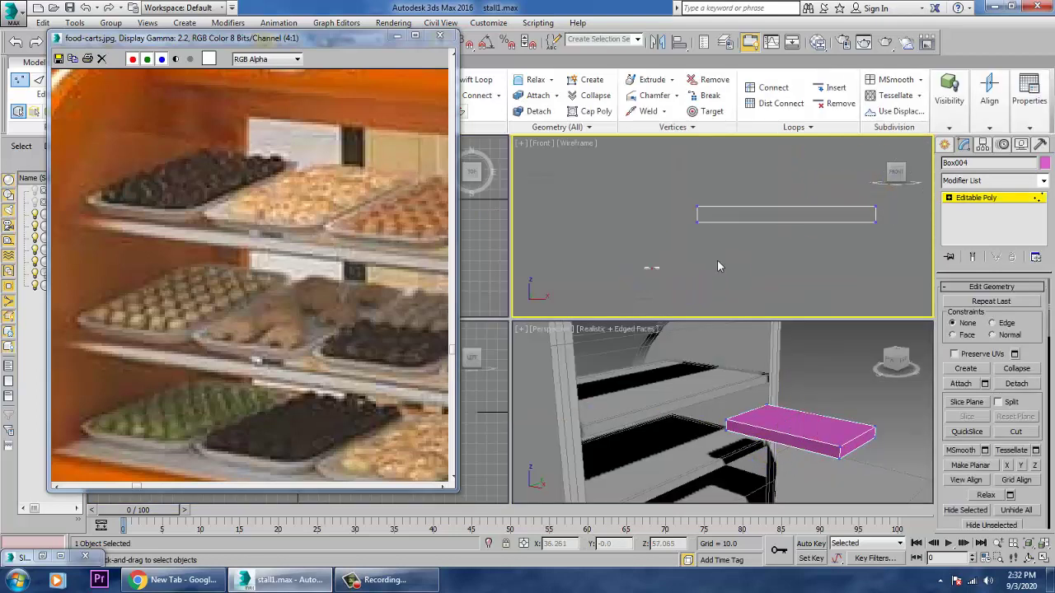
pyautogui.press('r')
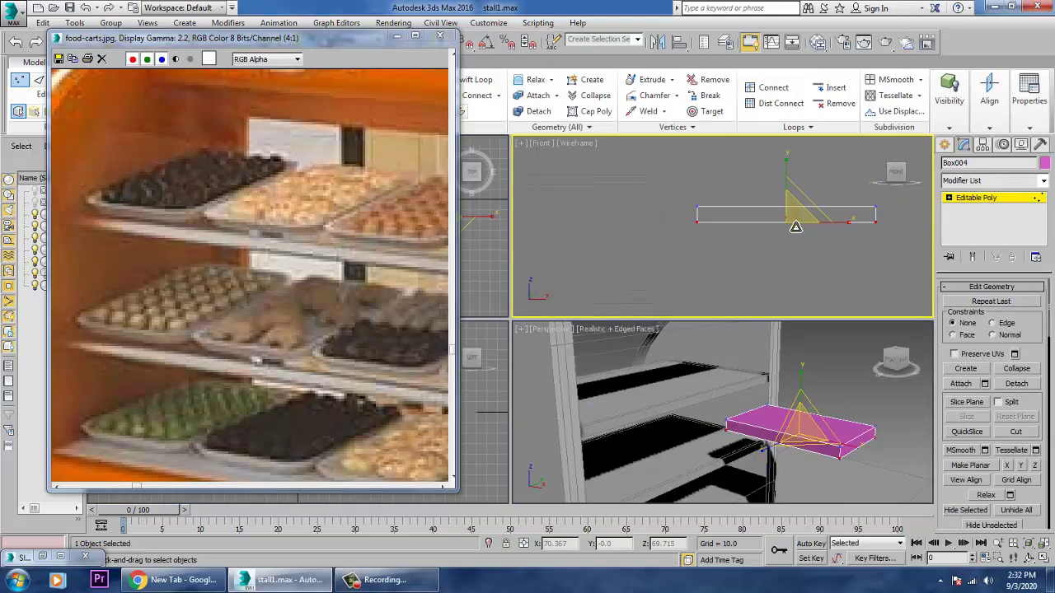
pyautogui.moveTo(796, 227); pyautogui.dragTo(800, 231)
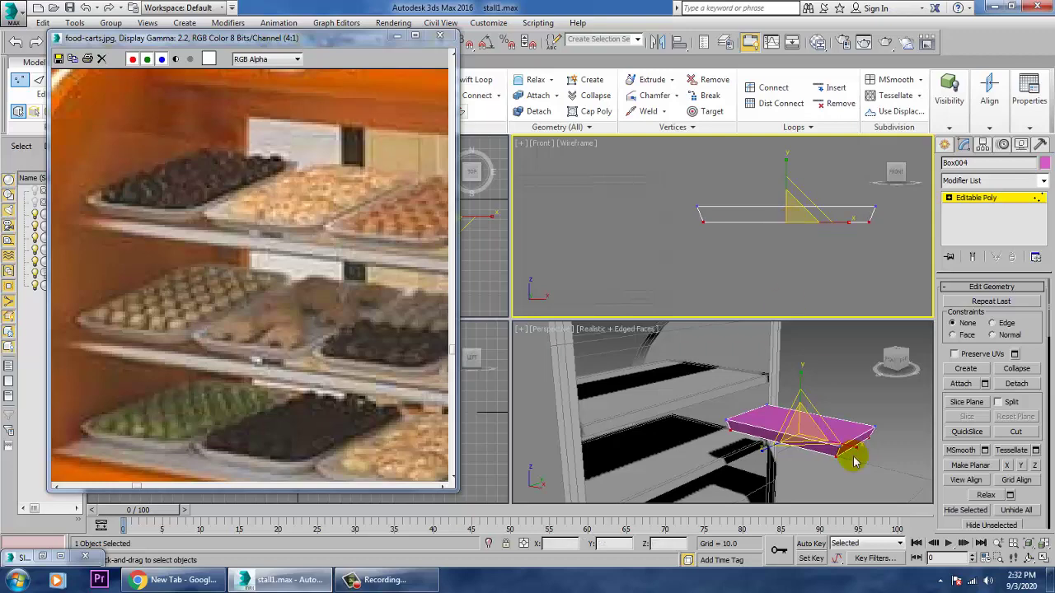
# Step: Inset the tray box's top polygon slightly to form a thin rim around its edge
pyautogui.rightClick(854, 459)
pyautogui.press('w')
pyautogui.hotkey('alt', 'w')
pyautogui.keyDown('alt'); pyautogui.moveTo(805, 373); pyautogui.dragTo(784, 389, button='middle'); pyautogui.keyUp('alt')
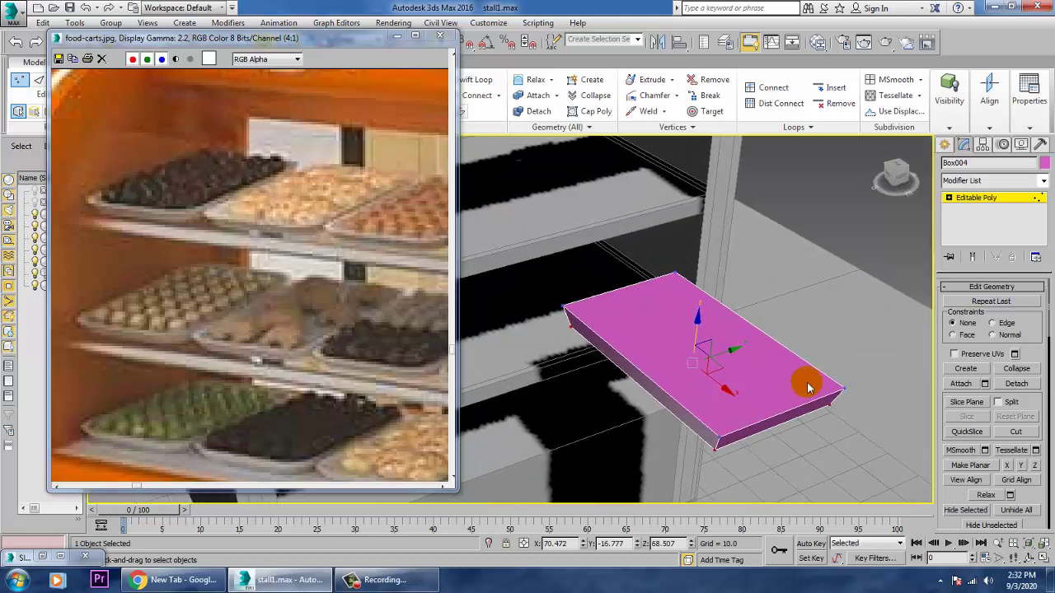
pyautogui.press('4')
pyautogui.click(721, 331)
pyautogui.keyDown('alt'); pyautogui.moveTo(722, 331); pyautogui.dragTo(709, 321, button='middle'); pyautogui.keyUp('alt')
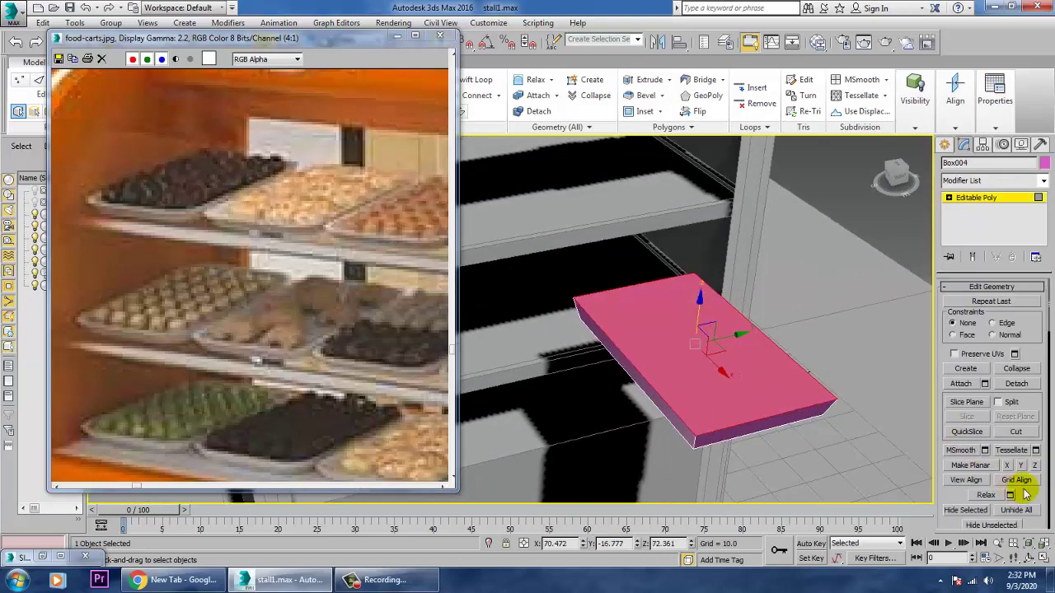
pyautogui.moveTo(1034, 496); pyautogui.dragTo(1030, 141)
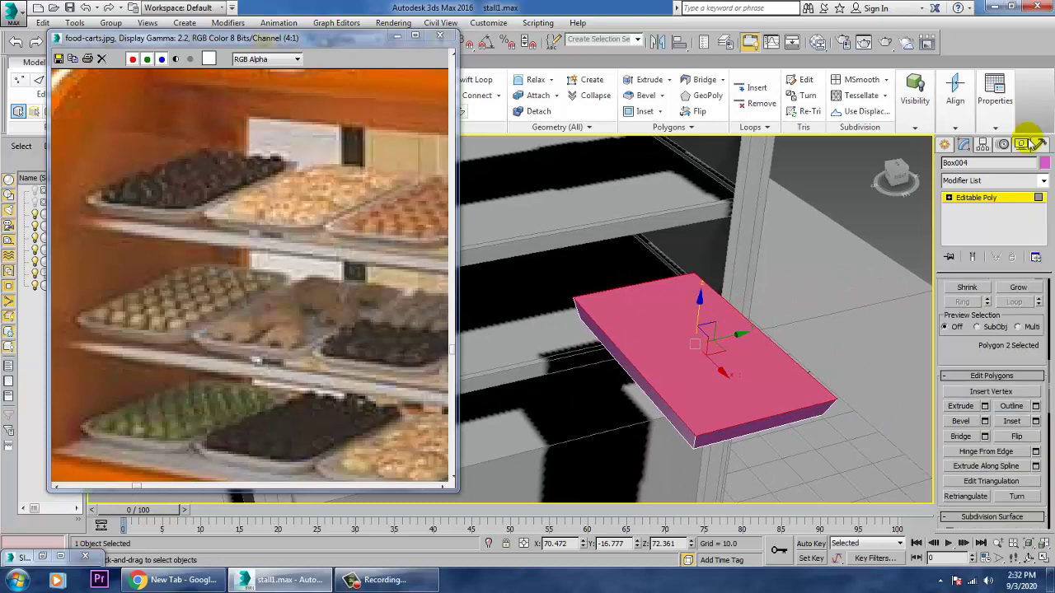
pyautogui.click(1036, 421)
pyautogui.click(516, 366)
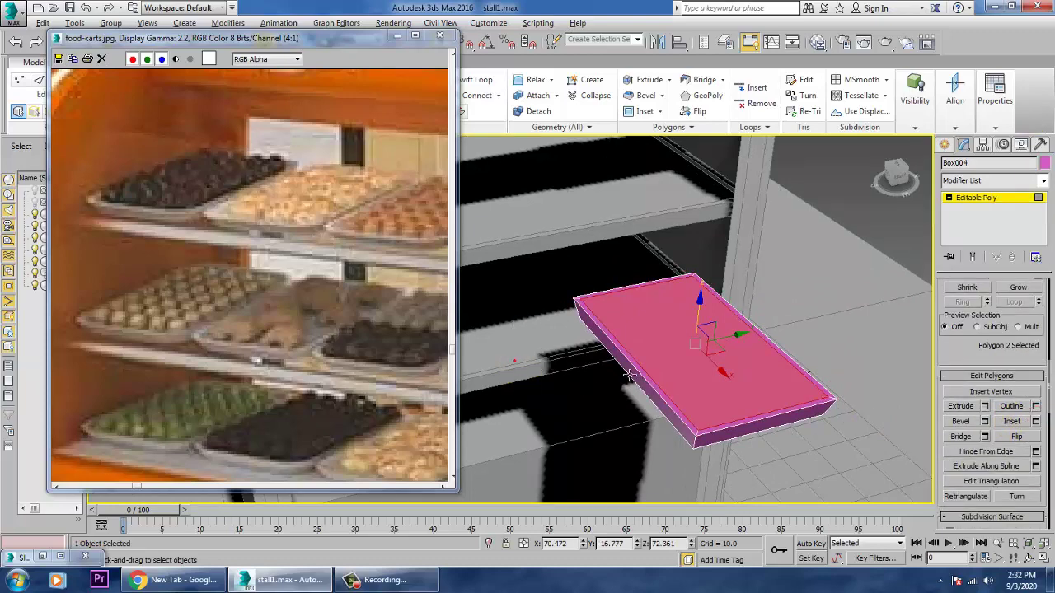
# Step: Bevel the inset top polygon into the tray with height -2.556 and outline -1.0 to hollow it out
pyautogui.keyDown('alt'); pyautogui.moveTo(631, 377); pyautogui.dragTo(607, 353, button='middle'); pyautogui.keyUp('alt')
pyautogui.scroll(2, 618, 358)
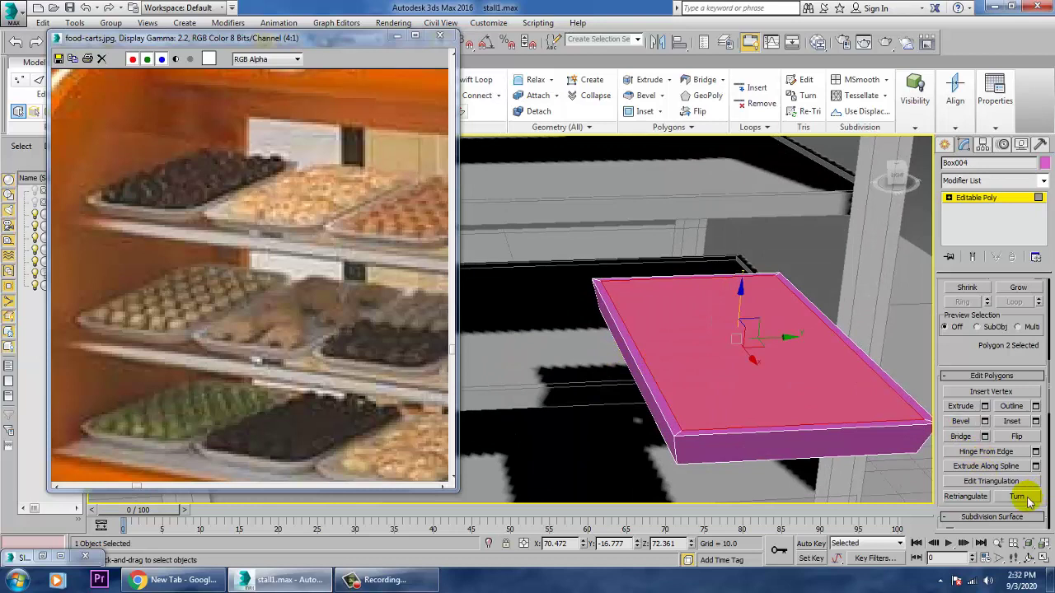
pyautogui.moveTo(1041, 517); pyautogui.dragTo(1037, 450)
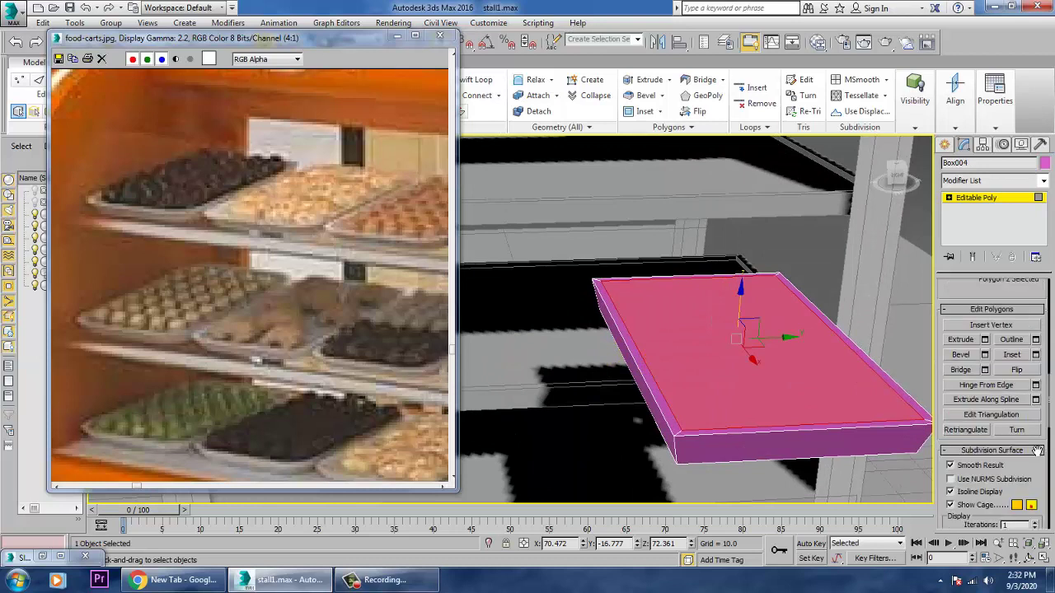
pyautogui.click(984, 354)
pyautogui.moveTo(521, 350); pyautogui.dragTo(538, 417)
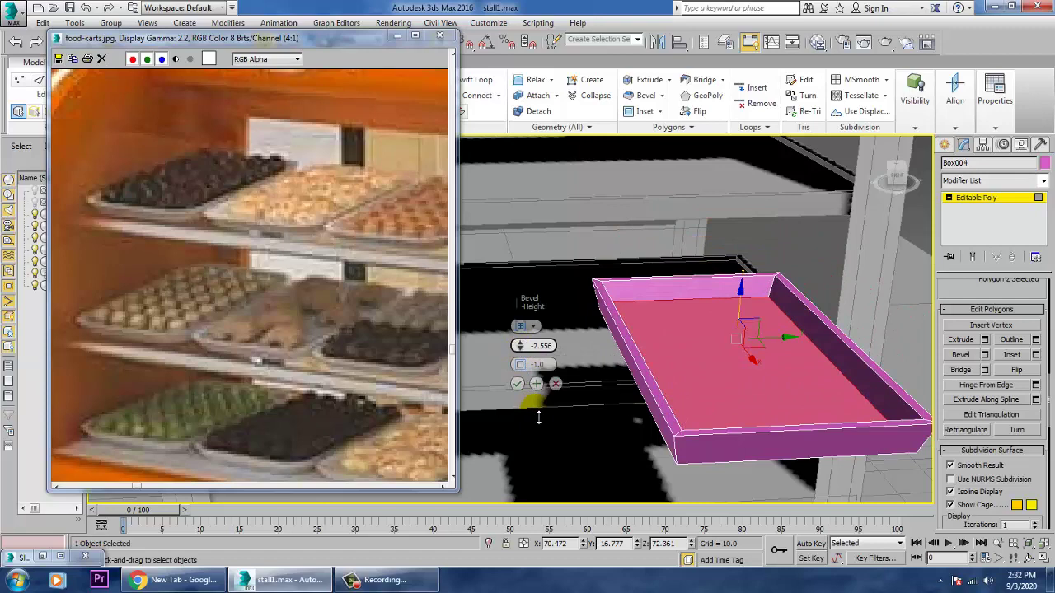
pyautogui.click(512, 384)
pyautogui.keyDown('alt'); pyautogui.moveTo(790, 409); pyautogui.dragTo(734, 373, button='middle'); pyautogui.keyUp('alt')
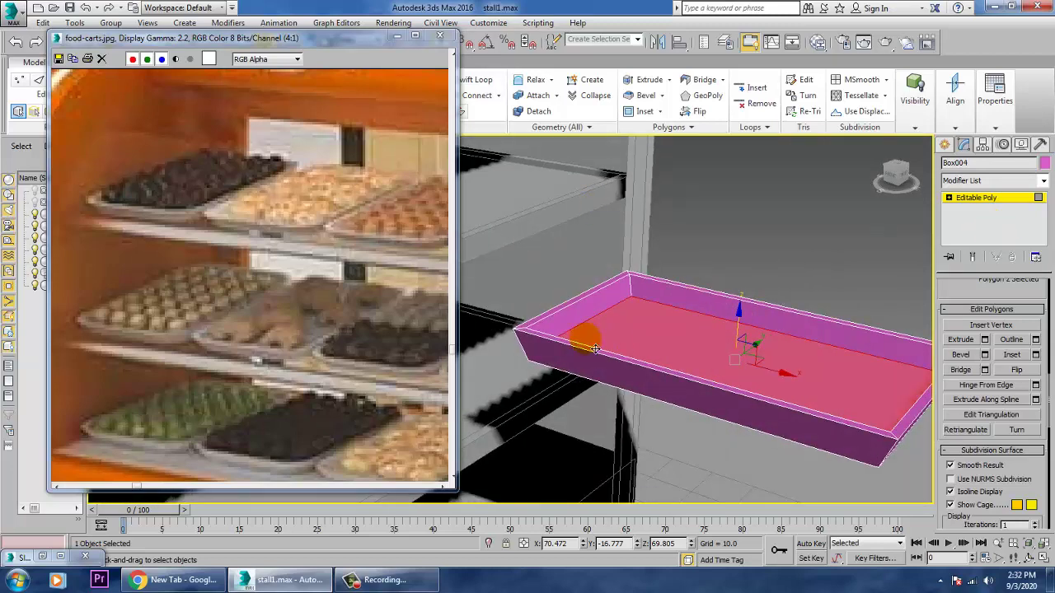
pyautogui.press('2')
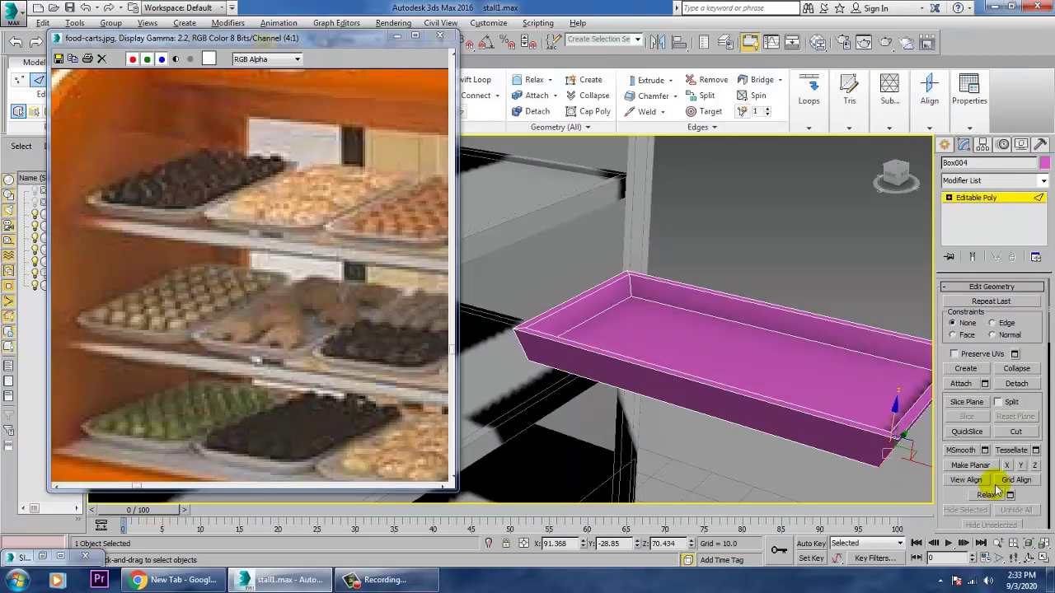
pyautogui.hotkey('alt', 'r')
pyautogui.scroll(8, 1021, 478)
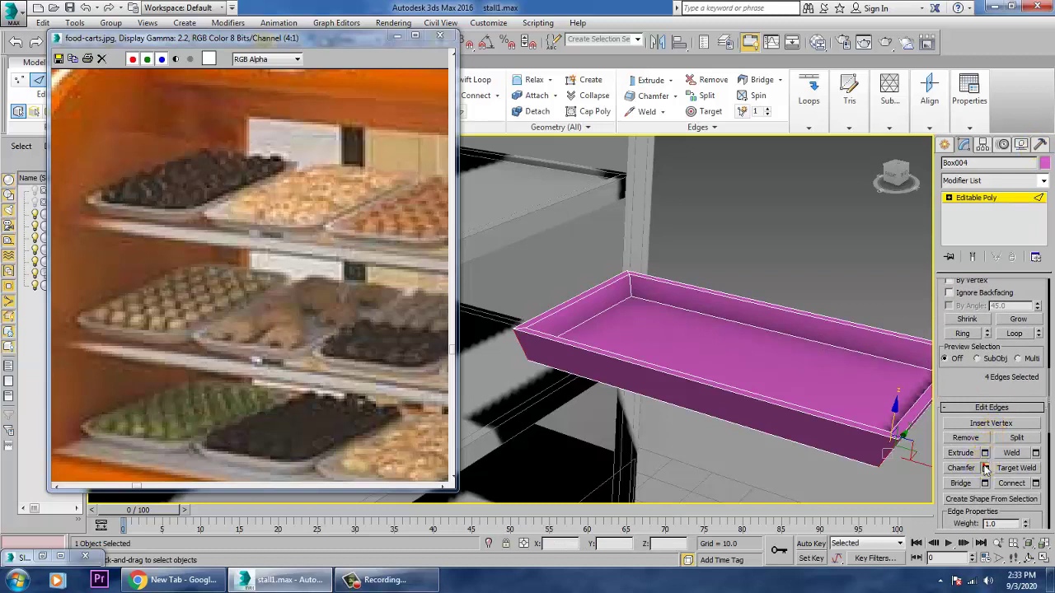
pyautogui.click(985, 468)
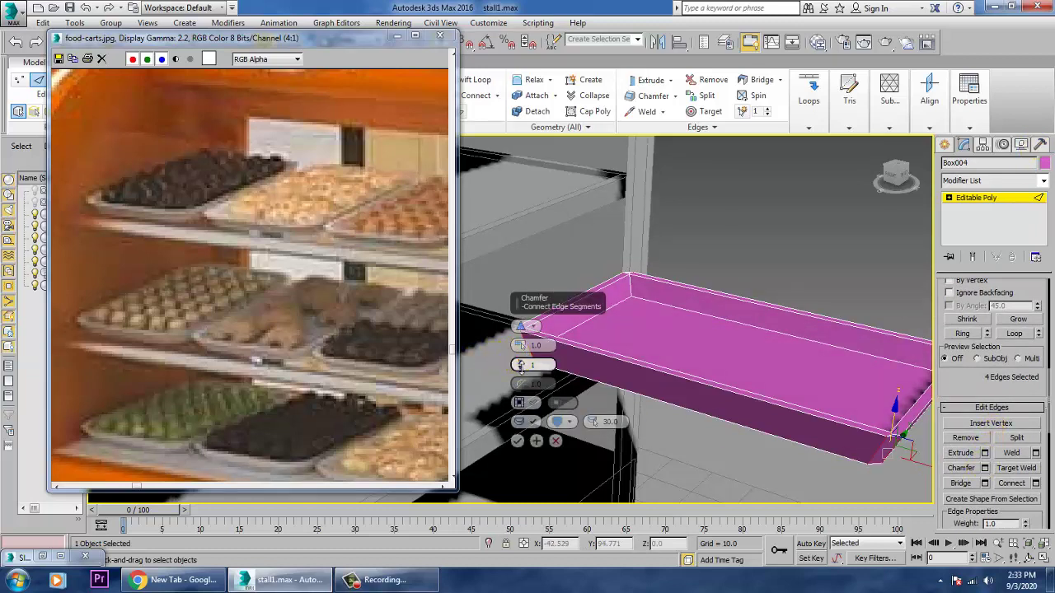
pyautogui.click(519, 363)
pyautogui.click(520, 363)
pyautogui.click(520, 364)
pyautogui.click(556, 442)
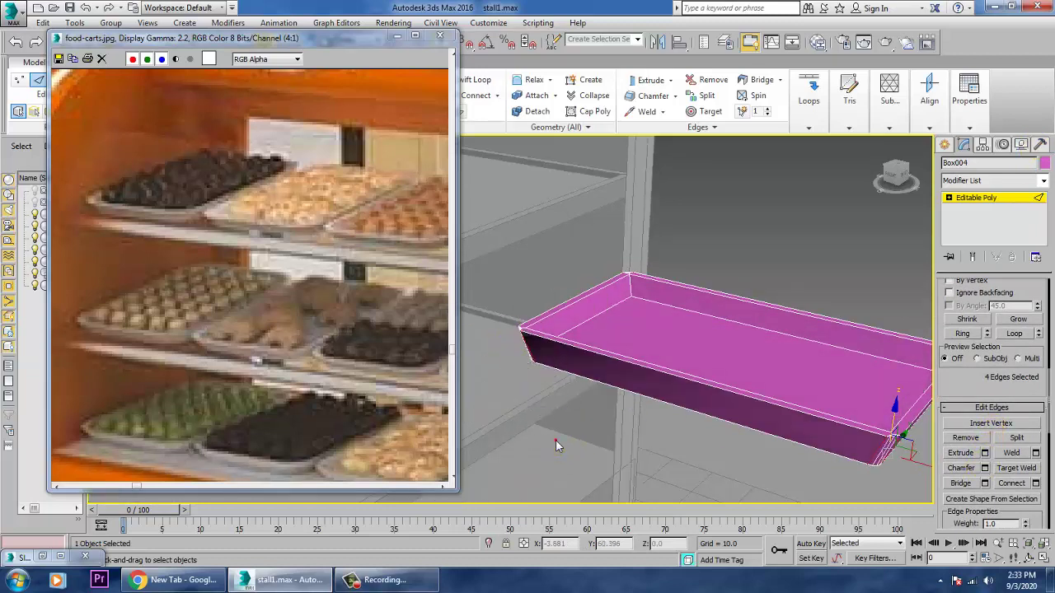
# Step: Add a Swift Loop edge loop running around the tray's outer side walls, about halfway up
pyautogui.keyDown('alt'); pyautogui.moveTo(929, 433); pyautogui.dragTo(878, 422, button='middle'); pyautogui.keyUp('alt')
pyautogui.scroll(3, 847, 412)
pyautogui.scroll(-4, 832, 411)
pyautogui.keyDown('alt'); pyautogui.moveTo(792, 401); pyautogui.dragTo(722, 373, button='middle'); pyautogui.keyUp('alt')
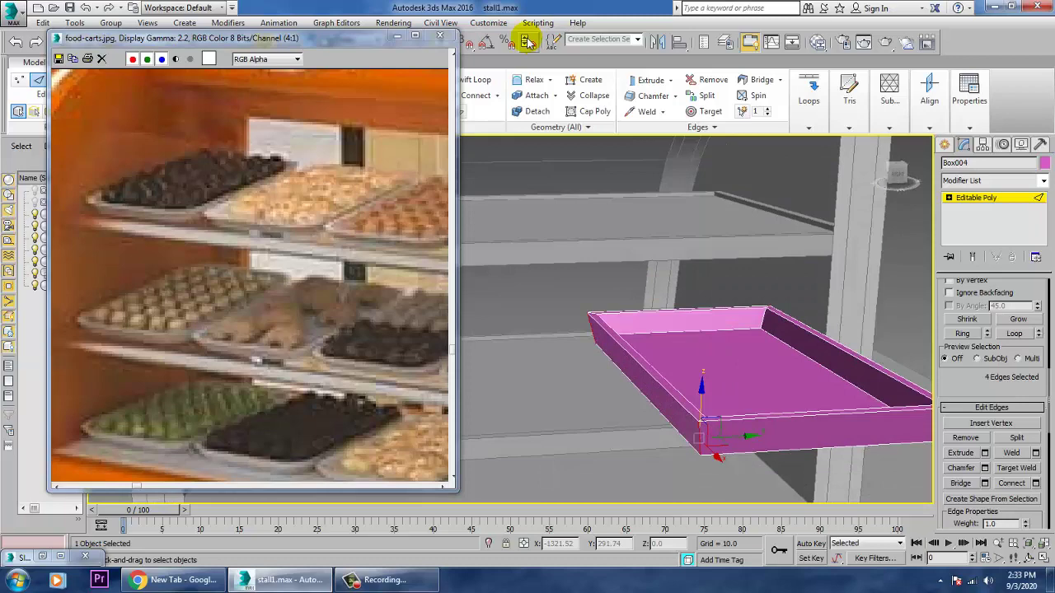
pyautogui.click(485, 83)
pyautogui.keyDown('alt'); pyautogui.moveTo(777, 334); pyautogui.dragTo(776, 321, button='middle'); pyautogui.keyUp('alt')
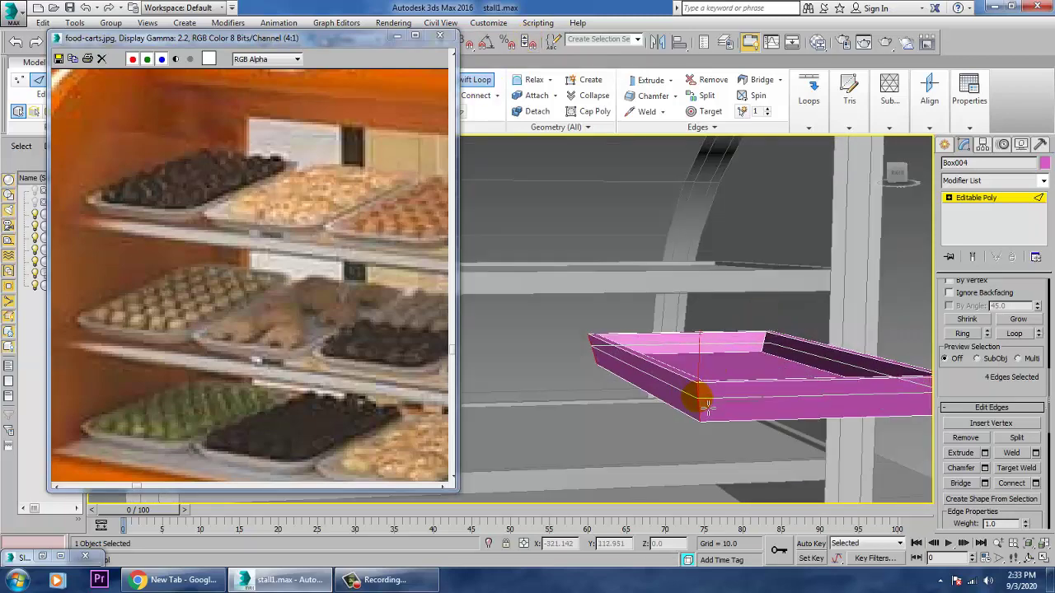
pyautogui.keyDown('alt'); pyautogui.moveTo(725, 407); pyautogui.dragTo(697, 425, button='middle'); pyautogui.keyUp('alt')
pyautogui.click(743, 403)
pyautogui.rightClick(743, 403)
# Step: Add Swift Loop edge loops across the tray in both directions, two lengthwise near the sides and two crosswise
pyautogui.click(473, 85)
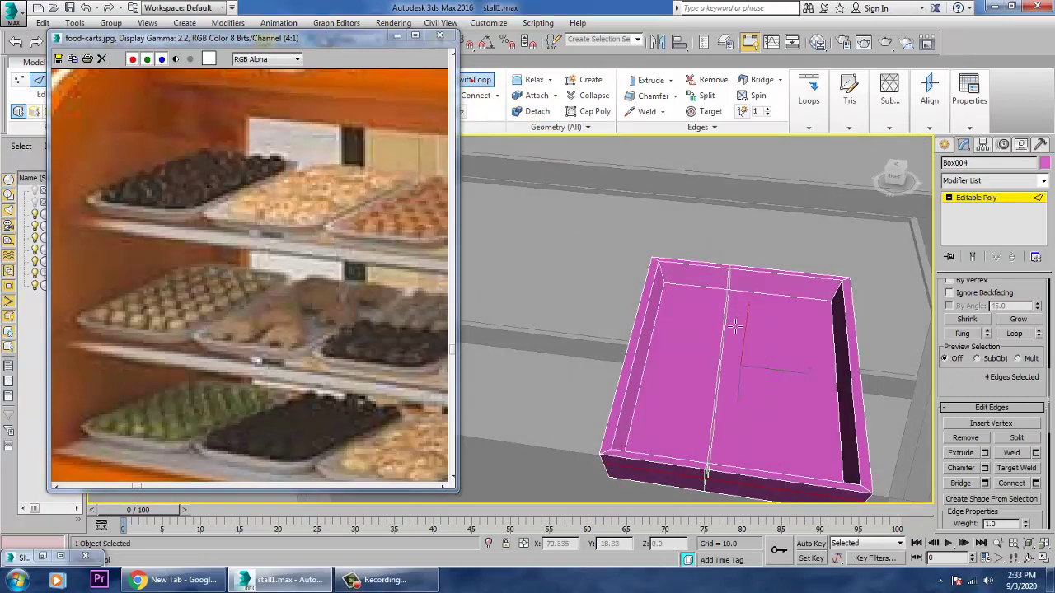
pyautogui.click(696, 301)
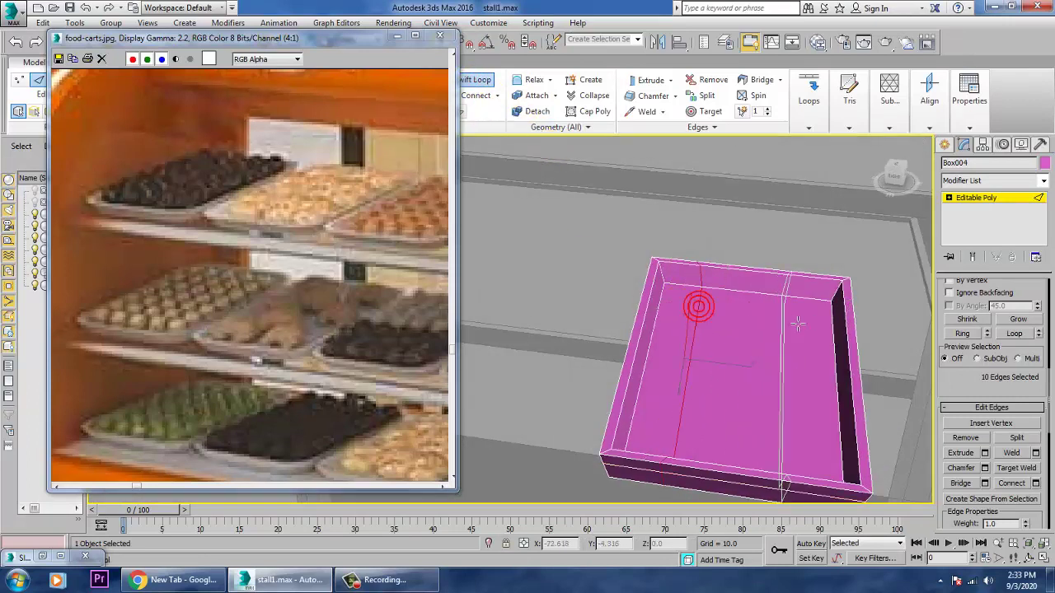
pyautogui.click(798, 319)
pyautogui.click(826, 320)
pyautogui.click(827, 367)
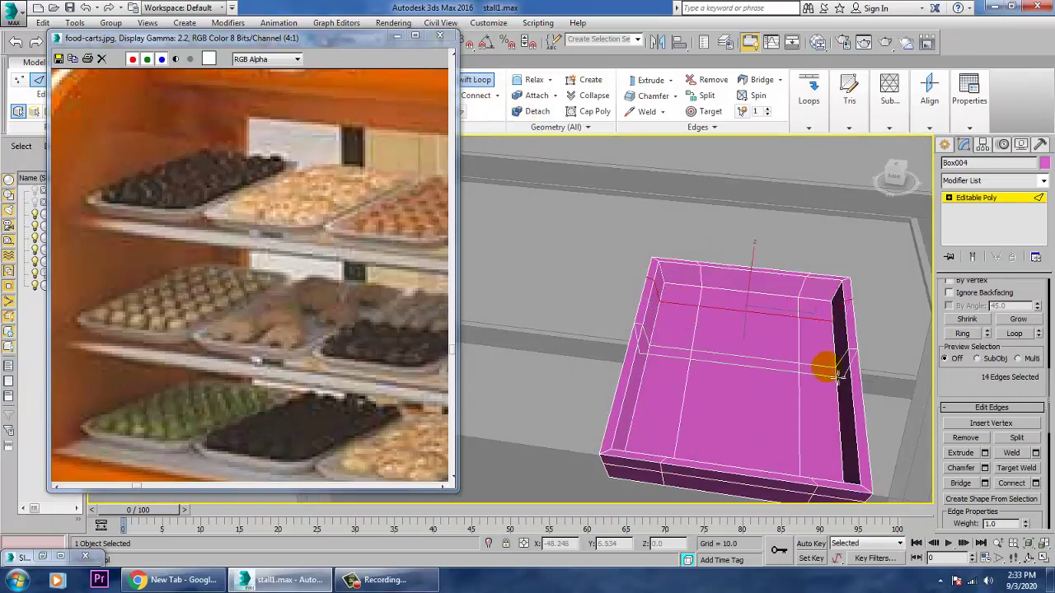
pyautogui.keyDown('alt'); pyautogui.moveTo(890, 427); pyautogui.dragTo(804, 410, button='middle'); pyautogui.keyUp('alt')
pyautogui.rightClick(861, 397)
# Step: Apply a TurboSmooth modifier to the tray to round its corners and rim
pyautogui.click(1044, 182)
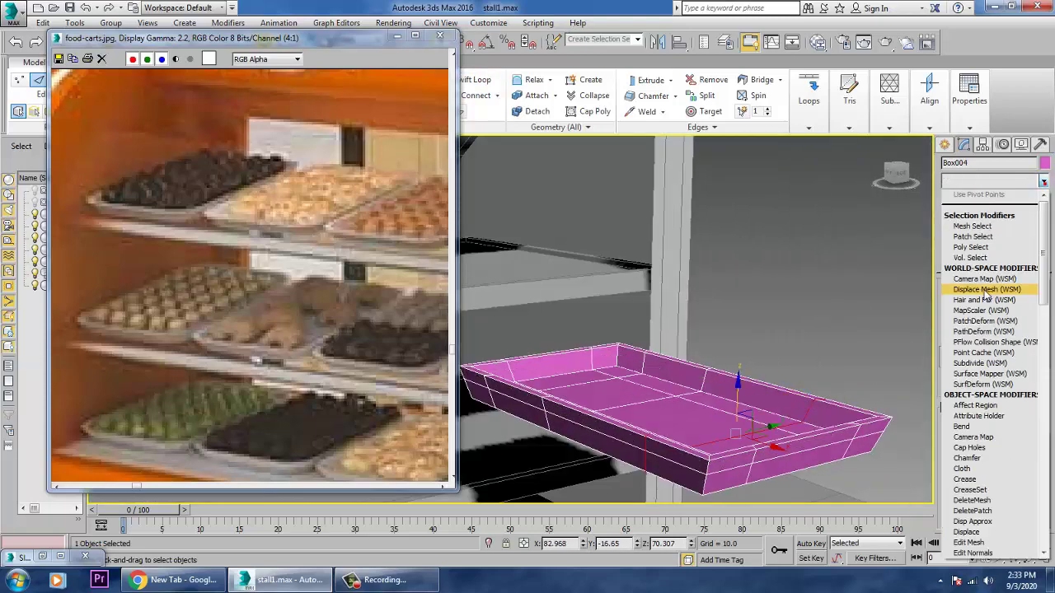
pyautogui.press('t')
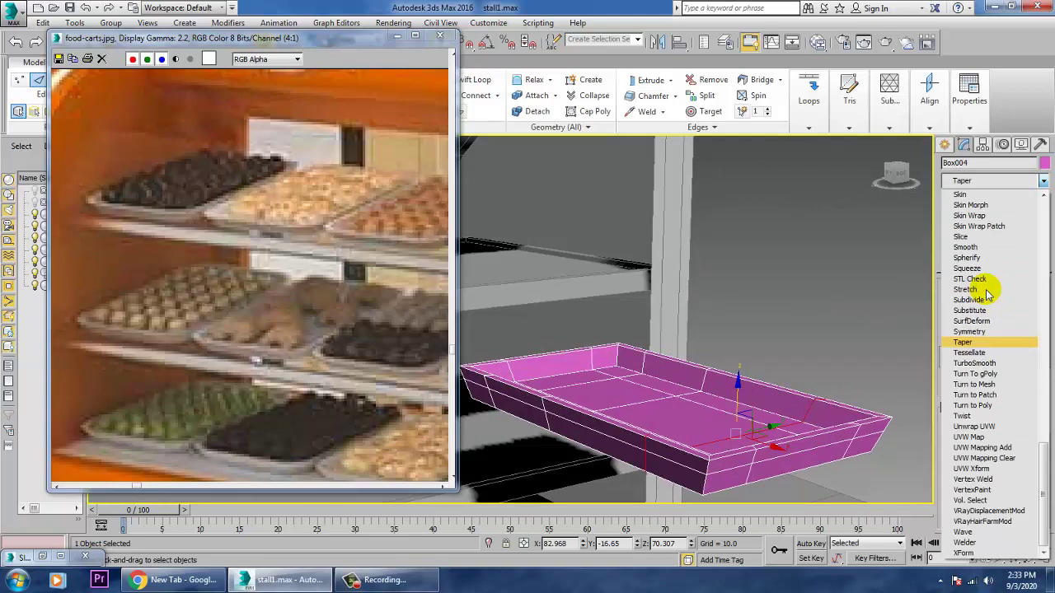
pyautogui.click(982, 364)
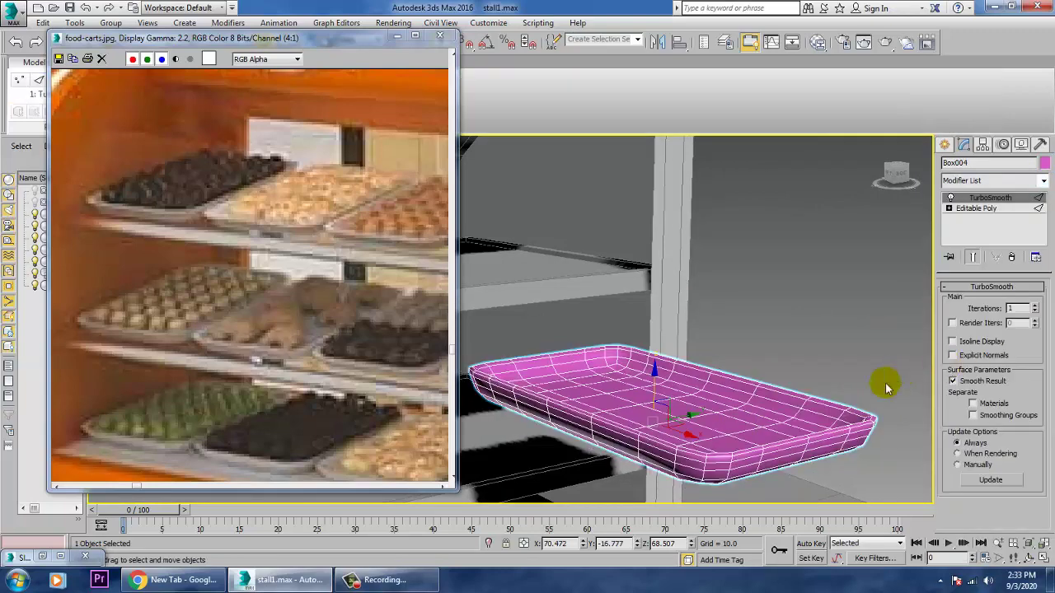
# Step: Move the smoothed tray along X into the display case, to about X 16.2
pyautogui.scroll(-3, 795, 414)
pyautogui.keyDown('alt'); pyautogui.moveTo(803, 426); pyautogui.dragTo(862, 431, button='middle'); pyautogui.keyUp('alt')
pyautogui.moveTo(774, 430); pyautogui.dragTo(626, 442)
pyautogui.keyDown('alt'); pyautogui.moveTo(626, 443); pyautogui.dragTo(744, 424, button='middle'); pyautogui.keyUp('alt')
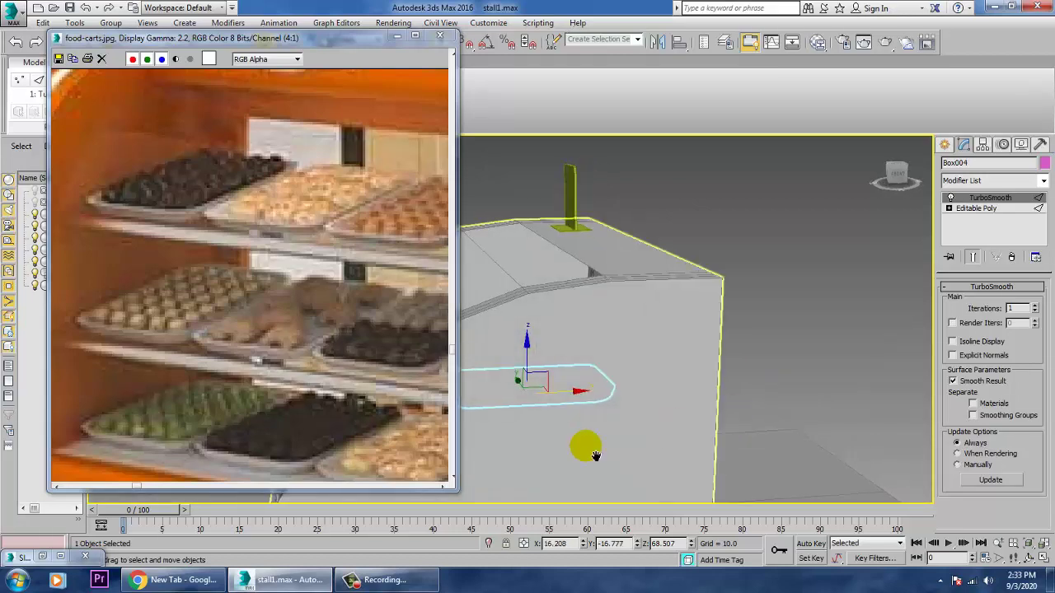
pyautogui.moveTo(593, 454); pyautogui.dragTo(708, 407, button='middle')
pyautogui.keyDown('alt'); pyautogui.moveTo(708, 408); pyautogui.dragTo(772, 395, button='middle'); pyautogui.keyUp('alt')
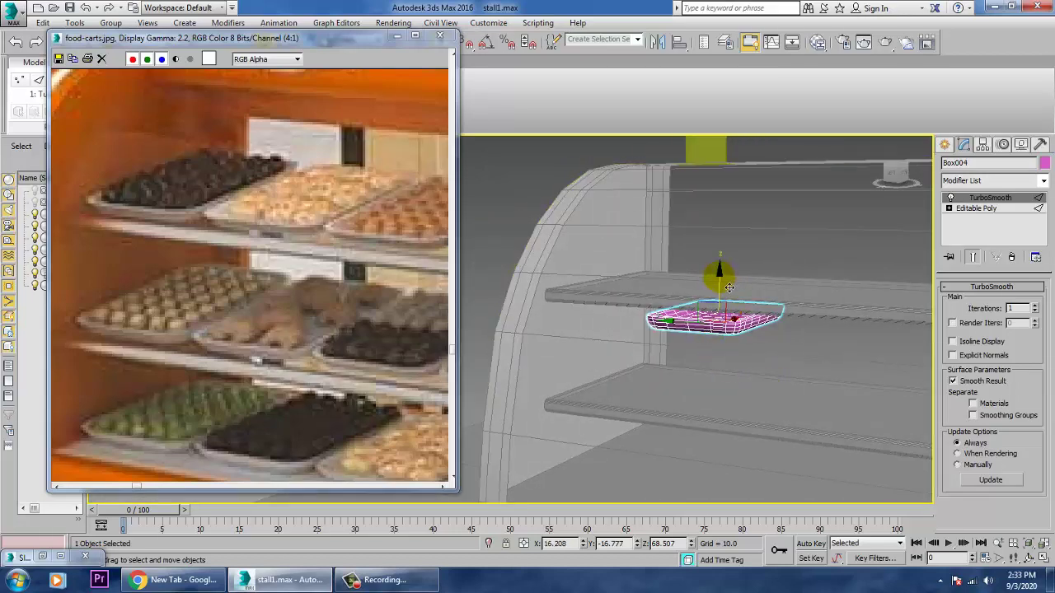
# Step: Lower the tray onto the display case's bottom deck at about Z 32 and shift it to about X -7.6
pyautogui.moveTo(719, 279); pyautogui.dragTo(714, 438)
pyautogui.moveTo(715, 435); pyautogui.dragTo(745, 307, button='middle')
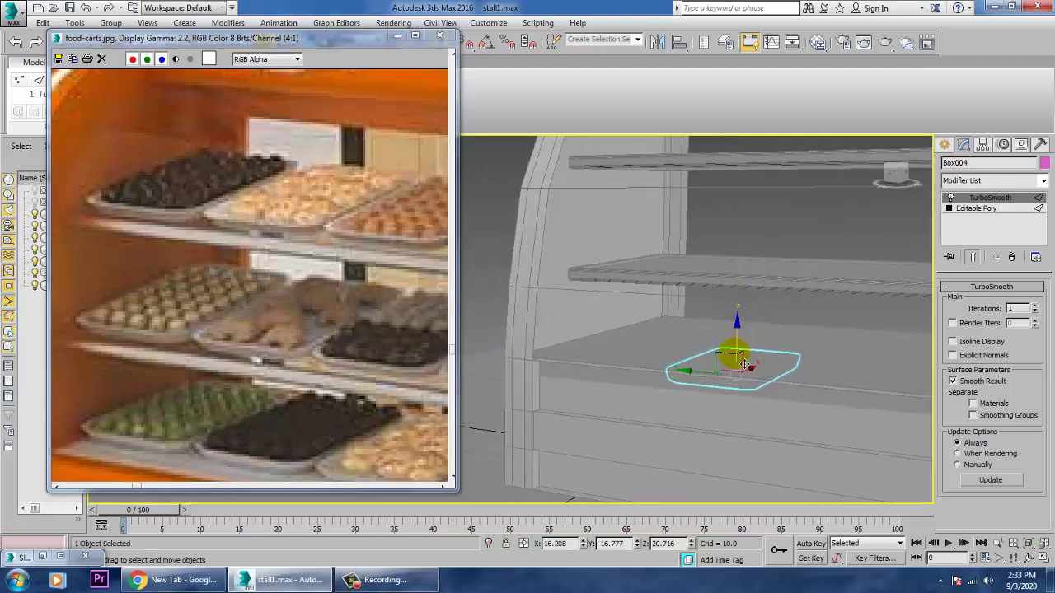
pyautogui.moveTo(739, 338); pyautogui.dragTo(737, 294)
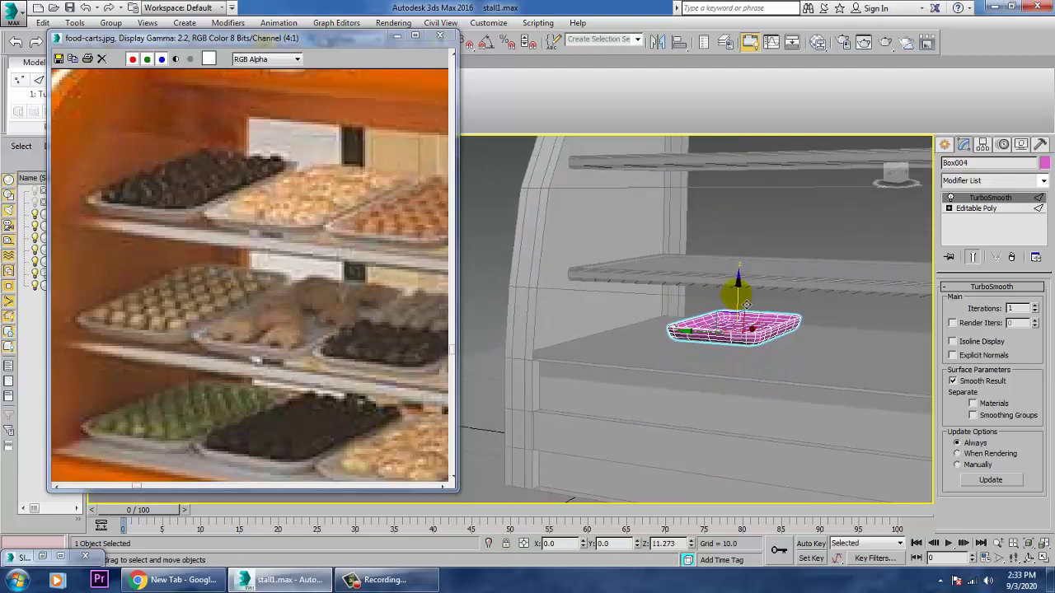
pyautogui.keyDown('alt'); pyautogui.moveTo(770, 342); pyautogui.dragTo(772, 365, button='middle'); pyautogui.keyUp('alt')
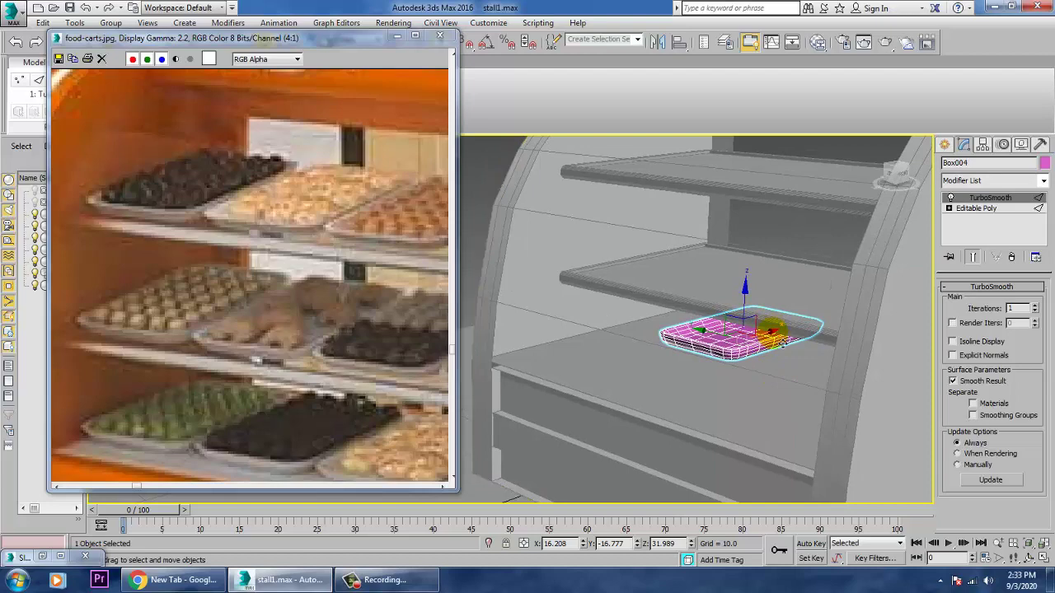
pyautogui.moveTo(781, 344); pyautogui.dragTo(733, 359)
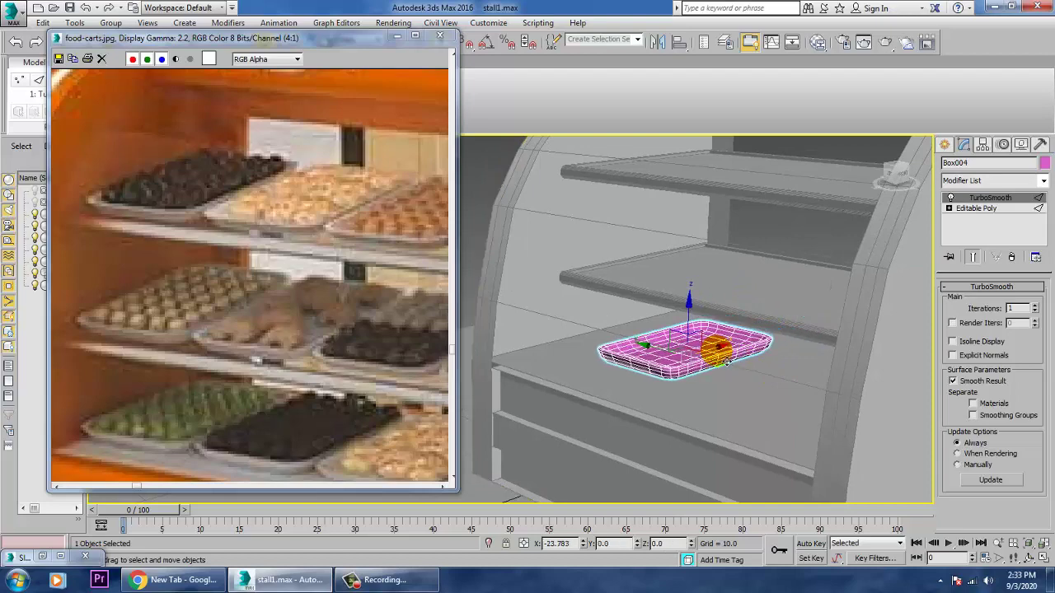
# Step: Slide the tray along Y on the bottom deck towards the display case's side panel
pyautogui.scroll(-3, 727, 362)
pyautogui.keyDown('alt'); pyautogui.moveTo(765, 384); pyautogui.dragTo(805, 383, button='middle'); pyautogui.keyUp('alt')
pyautogui.scroll(4, 803, 382)
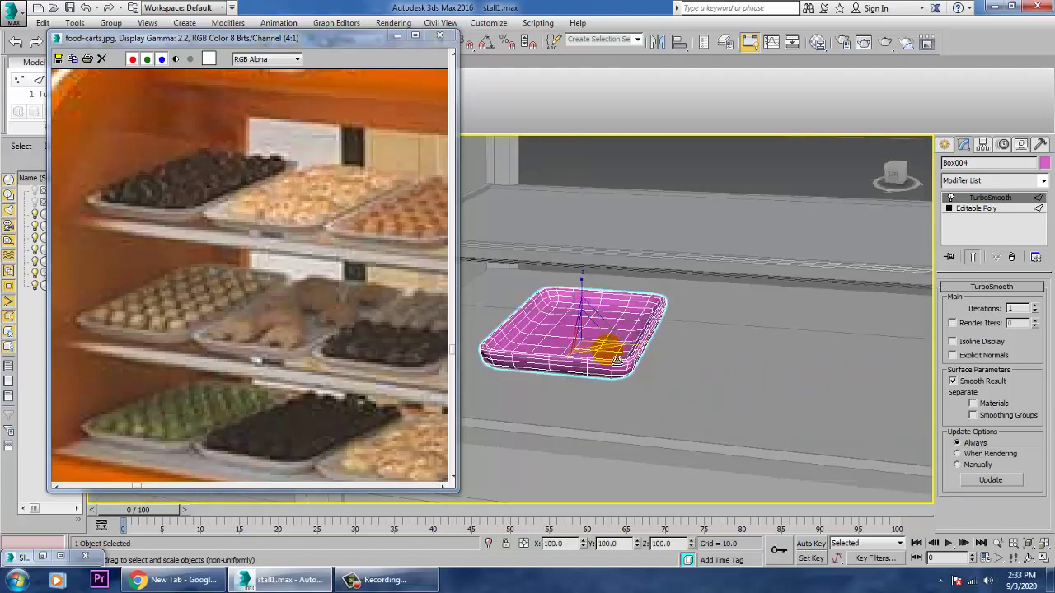
pyautogui.keyDown('alt'); pyautogui.moveTo(600, 345); pyautogui.dragTo(770, 401, button='middle'); pyautogui.keyUp('alt')
pyautogui.scroll(-3, 771, 401)
pyautogui.press('w')
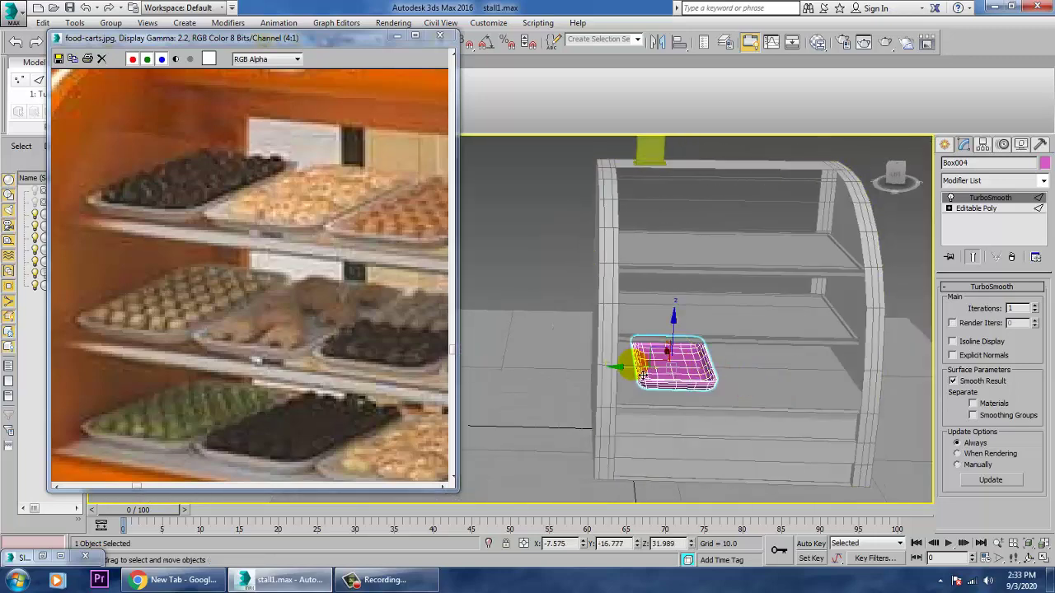
pyautogui.keyDown('alt'); pyautogui.moveTo(613, 379); pyautogui.dragTo(690, 395, button='middle'); pyautogui.keyUp('alt')
# Step: Compare the tray with those in the reference image and scale it uniformly to about 115%
pyautogui.moveTo(316, 433); pyautogui.dragTo(209, 279, button='middle')
pyautogui.moveTo(333, 307); pyautogui.dragTo(364, 416, button='middle')
pyautogui.keyDown('alt'); pyautogui.moveTo(753, 398); pyautogui.dragTo(701, 398, button='middle'); pyautogui.keyUp('alt')
pyautogui.scroll(3, 702, 398)
pyautogui.press('r')
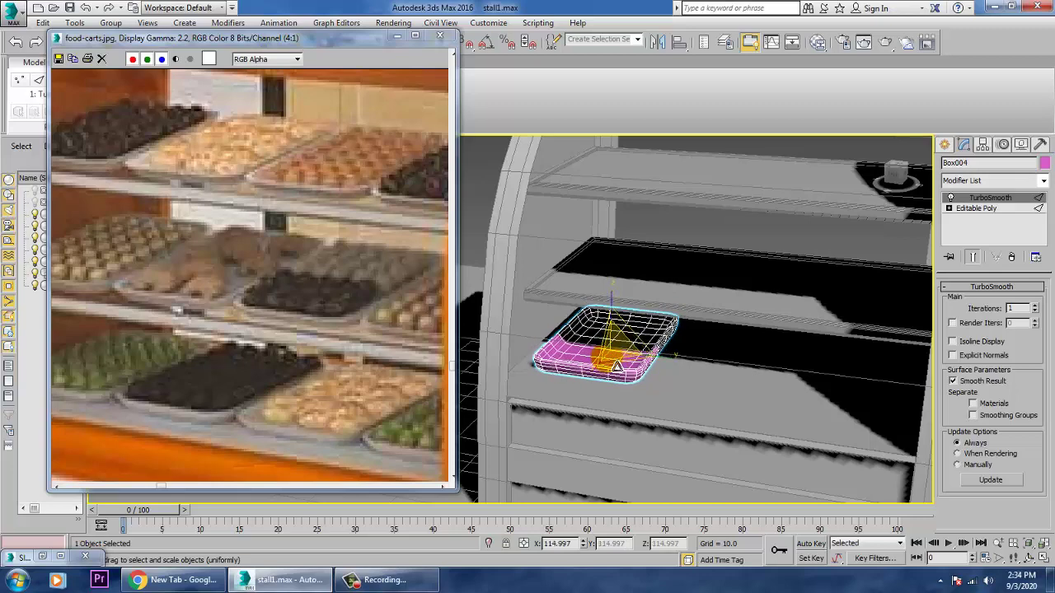
# Step: Clone the tray along Y as three copies spaced about 29.2 units apart, forming a row on the bottom deck
pyautogui.press('w')
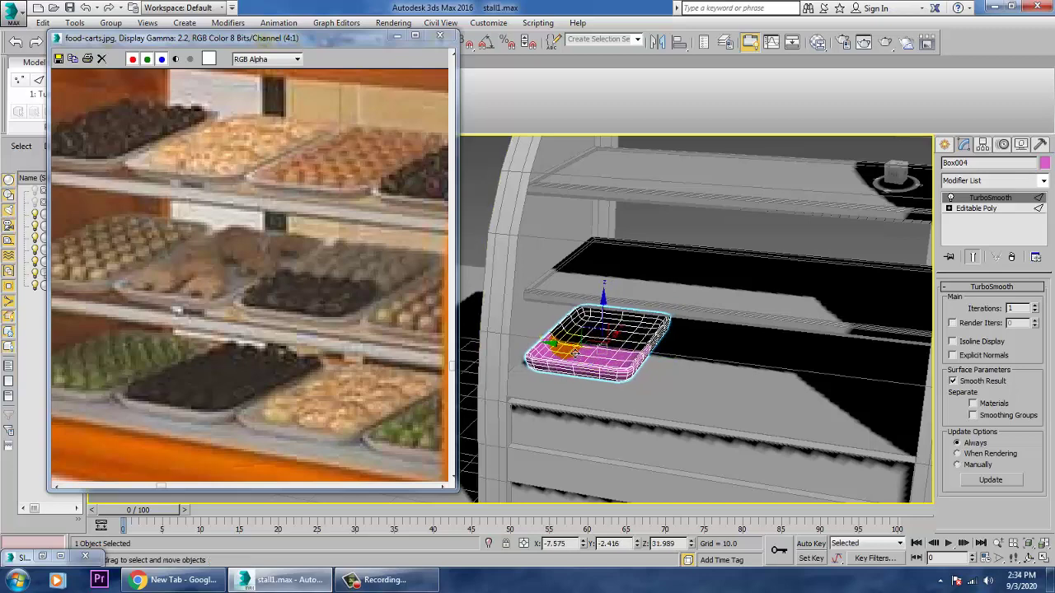
pyautogui.moveTo(573, 353)
pyautogui.keyDown('shift'); pyautogui.mouseDown()
pyautogui.moveTo(690, 346)
pyautogui.moveTo(680, 364)
pyautogui.mouseUp(); pyautogui.keyUp('shift')
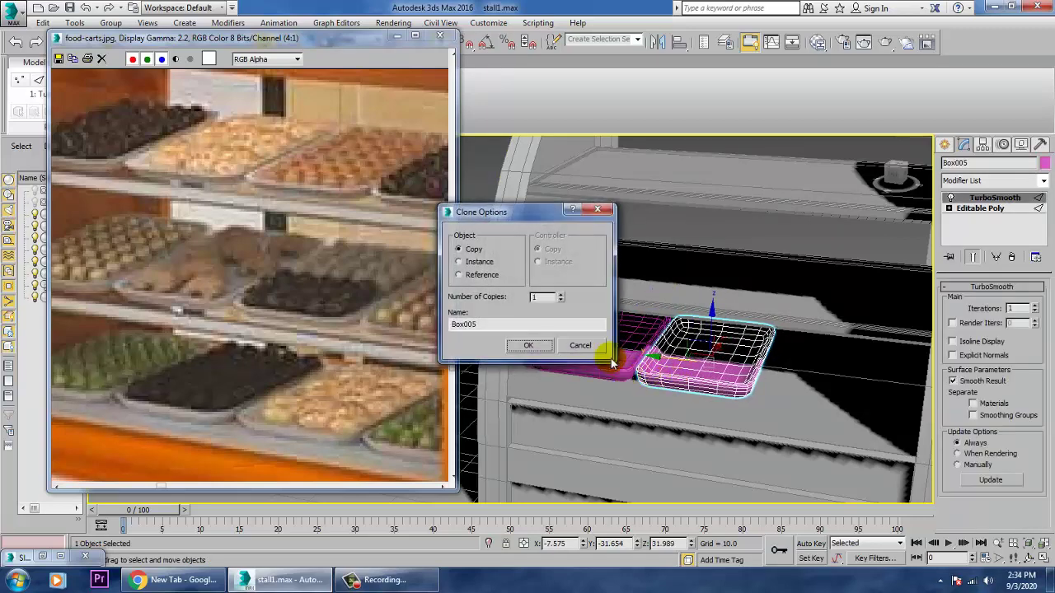
pyautogui.click(532, 352)
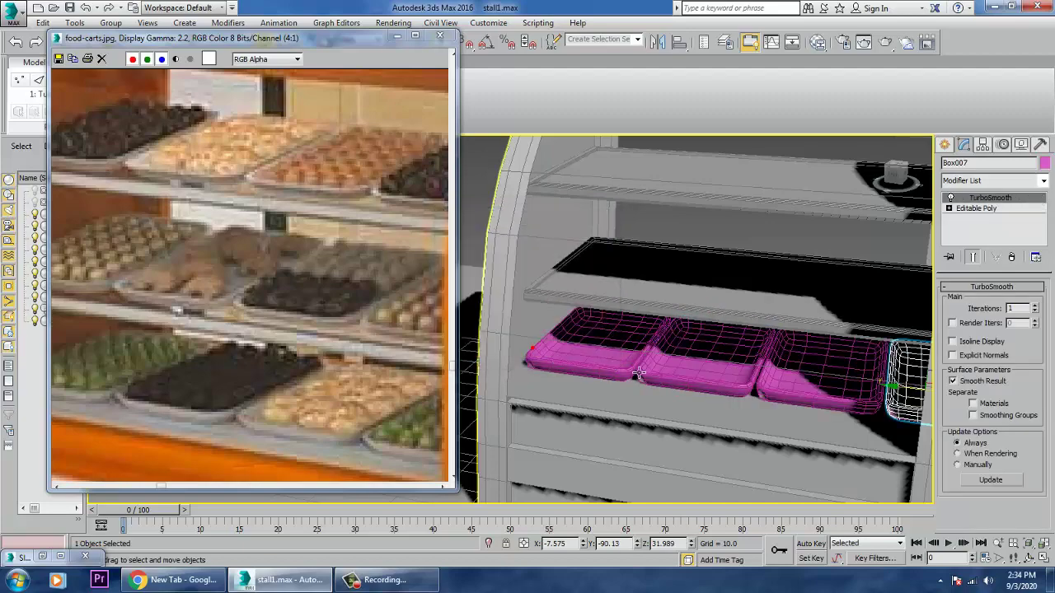
# Step: Delete the last tray copy, which runs through the display case's far side panel
pyautogui.moveTo(852, 375)
pyautogui.keyDown('alt'); pyautogui.mouseDown(button='middle')
pyautogui.moveTo(874, 366)
pyautogui.moveTo(697, 364)
pyautogui.mouseUp(button='middle'); pyautogui.keyUp('alt')
pyautogui.keyDown('alt'); pyautogui.moveTo(772, 389); pyautogui.dragTo(725, 387, button='middle'); pyautogui.keyUp('alt')
pyautogui.keyDown('ctrl'); pyautogui.click(817, 389); pyautogui.keyUp('ctrl')
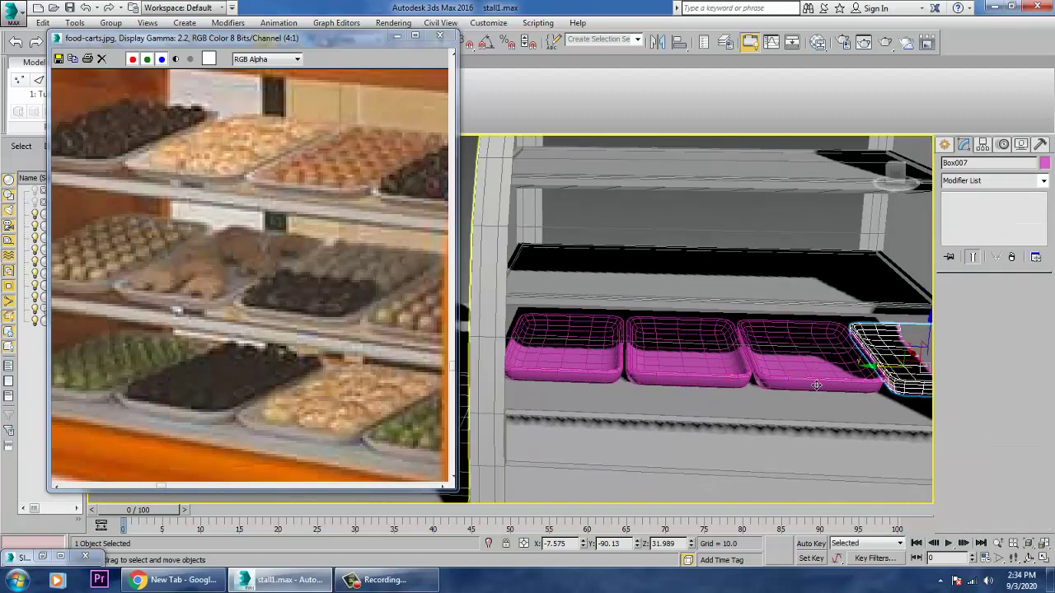
pyautogui.keyDown('alt'); pyautogui.moveTo(870, 402); pyautogui.dragTo(838, 401, button='middle'); pyautogui.keyUp('alt')
pyautogui.hotkey('ctrl', 'z')
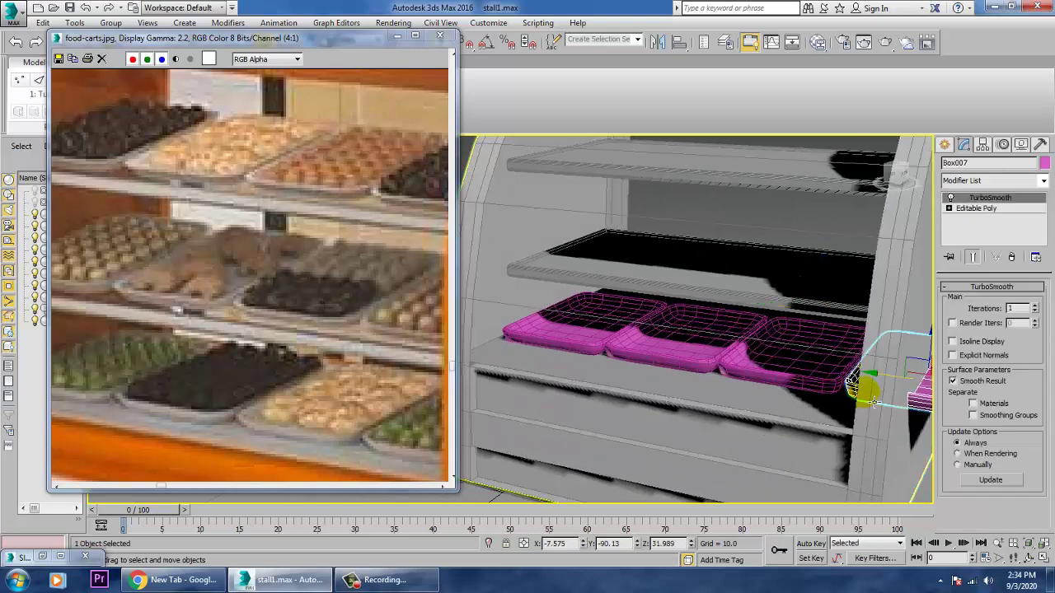
pyautogui.moveTo(923, 399); pyautogui.dragTo(706, 385, button='middle')
pyautogui.press('Delete')
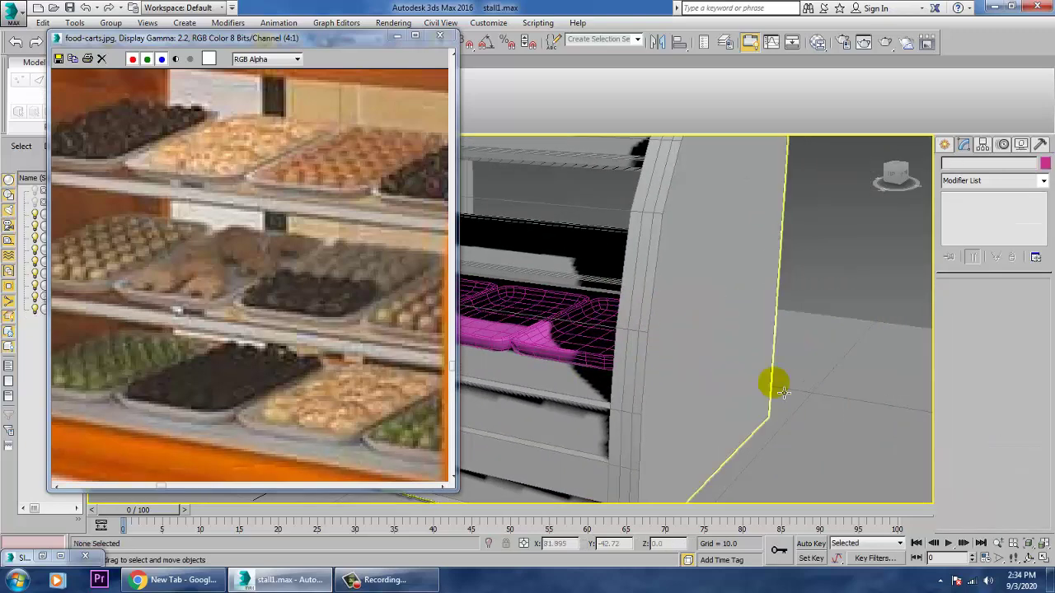
# Step: Freeze the display case and show the perspective view in wireframe
pyautogui.click(695, 332)
pyautogui.rightClick(695, 332)
pyautogui.rightClick(695, 329)
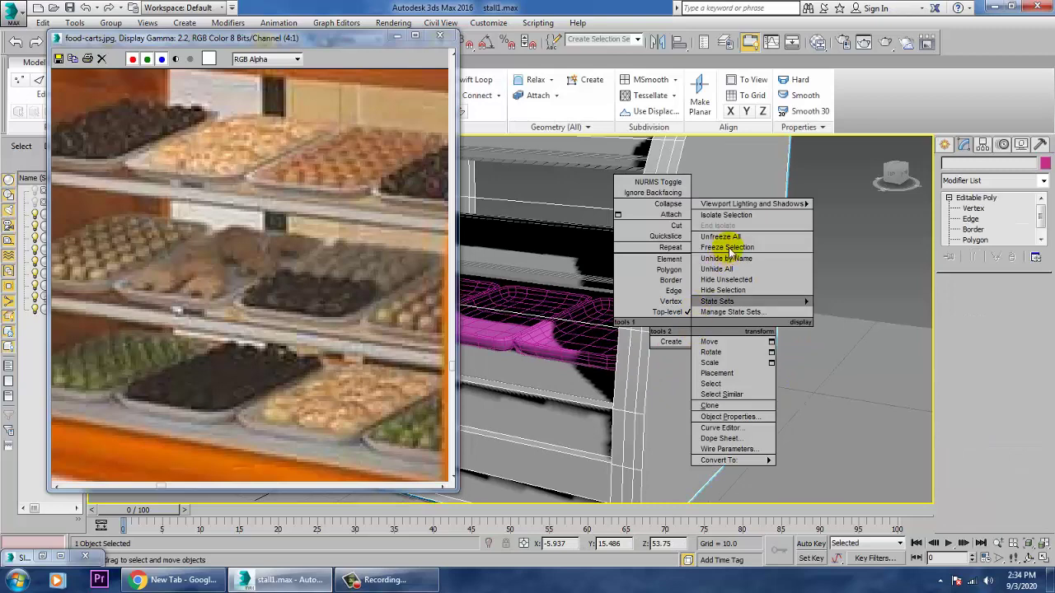
pyautogui.click(731, 250)
pyautogui.press('F3')
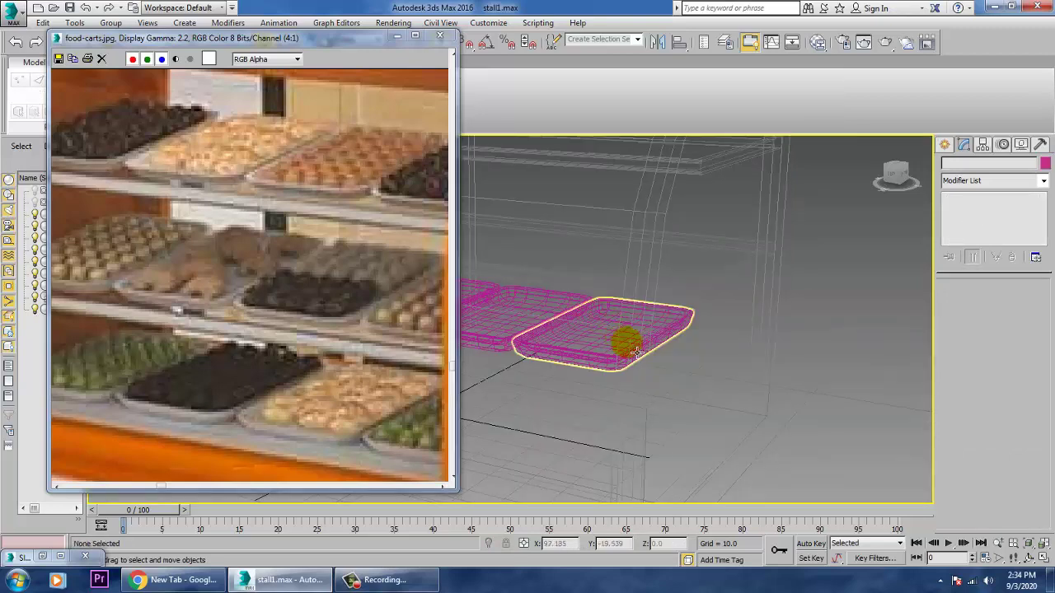
# Step: Scale the three trays down uniformly as a group and slide them slightly along Y towards the near end of the deck
pyautogui.click(615, 354)
pyautogui.moveTo(615, 356); pyautogui.dragTo(814, 359, button='middle')
pyautogui.keyDown('ctrl'); pyautogui.click(706, 350); pyautogui.keyUp('ctrl')
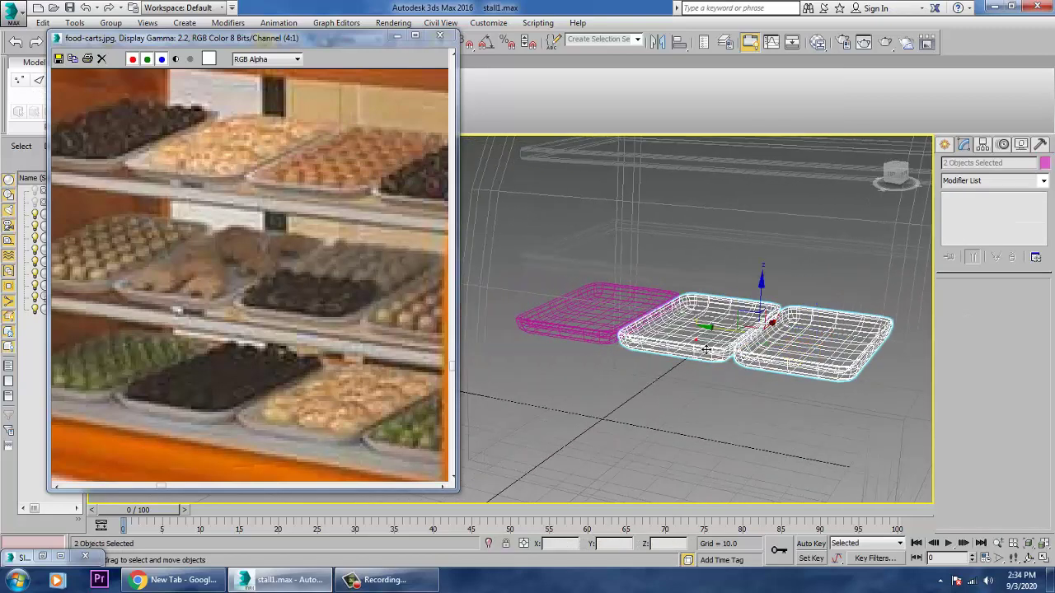
pyautogui.keyDown('ctrl'); pyautogui.click(600, 341); pyautogui.keyUp('ctrl')
pyautogui.press('r')
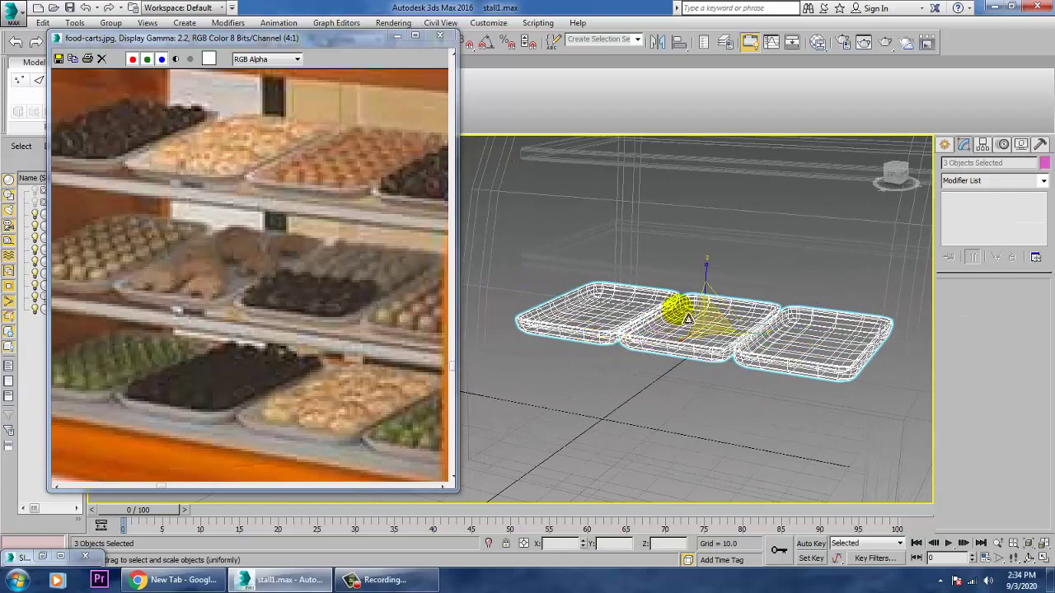
pyautogui.moveTo(703, 333); pyautogui.dragTo(705, 339)
pyautogui.press('w')
pyautogui.keyDown('alt'); pyautogui.moveTo(727, 333); pyautogui.dragTo(687, 342, button='middle'); pyautogui.keyUp('alt')
pyautogui.moveTo(664, 327); pyautogui.dragTo(648, 328)
# Step: Return the view to shaded display and unfreeze the display case
pyautogui.press('F3')
pyautogui.rightClick(709, 387)
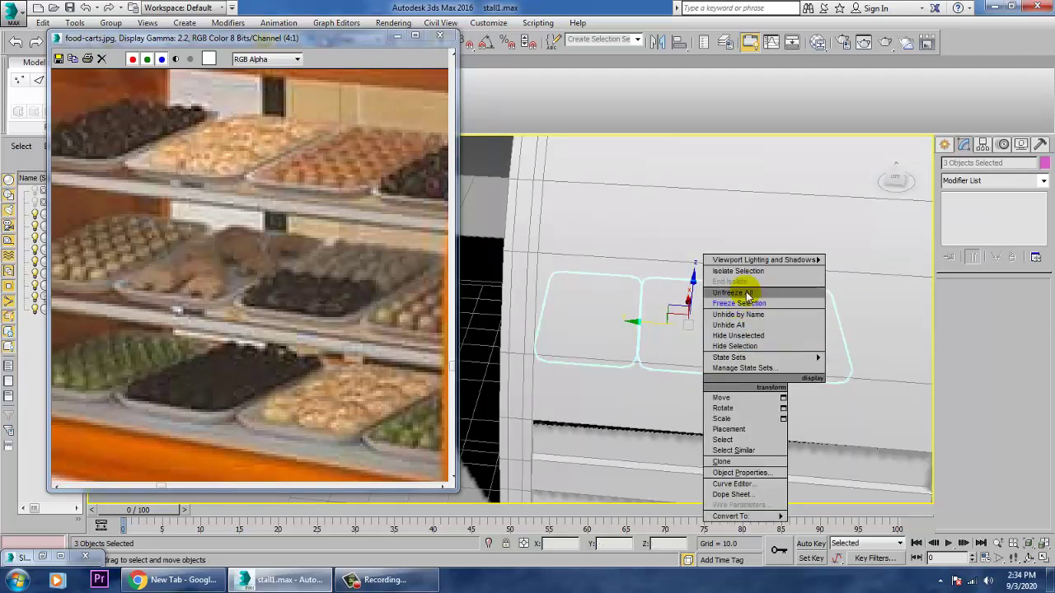
pyautogui.click(747, 290)
pyautogui.keyDown('alt'); pyautogui.moveTo(764, 388); pyautogui.dragTo(681, 380, button='middle'); pyautogui.keyUp('alt')
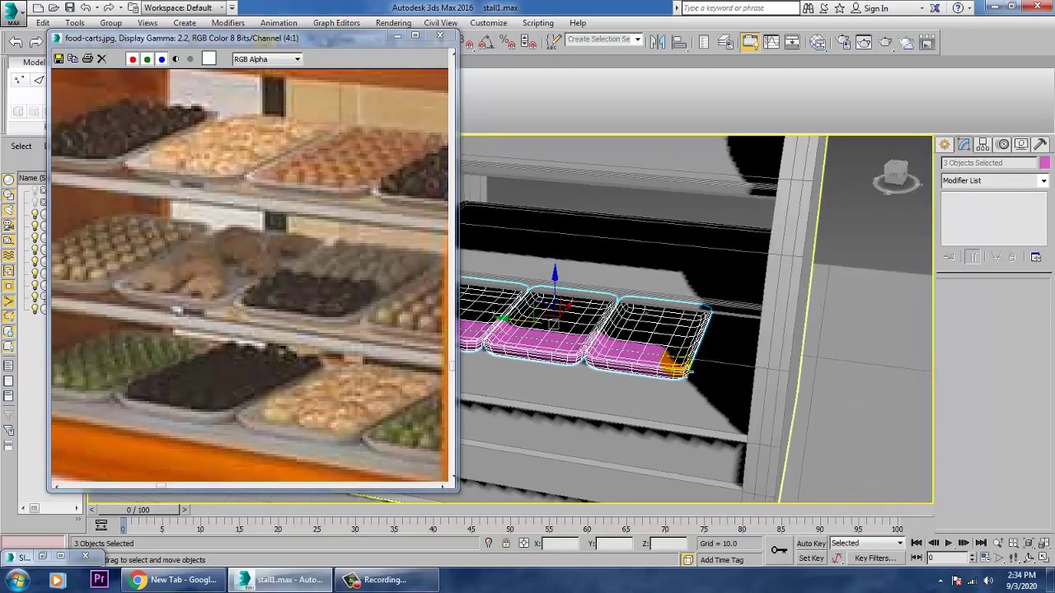
# Step: Clone the end tray once along Y to about Y -78.2, placing a fourth tray beside the far side panel
pyautogui.click(679, 379)
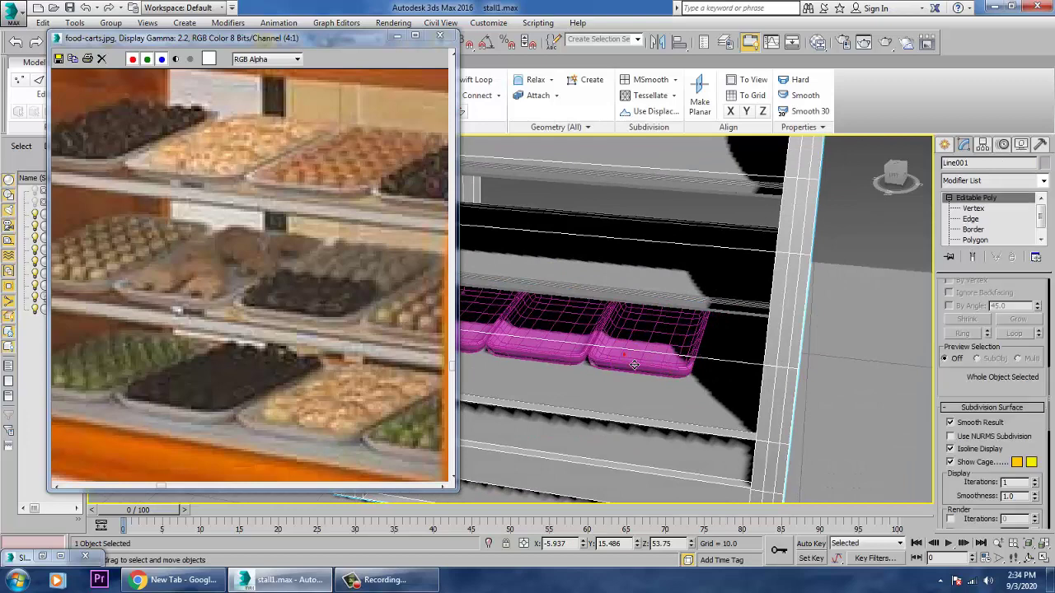
pyautogui.click(651, 346)
pyautogui.moveTo(618, 349); pyautogui.dragTo(717, 370)
pyautogui.click(518, 349)
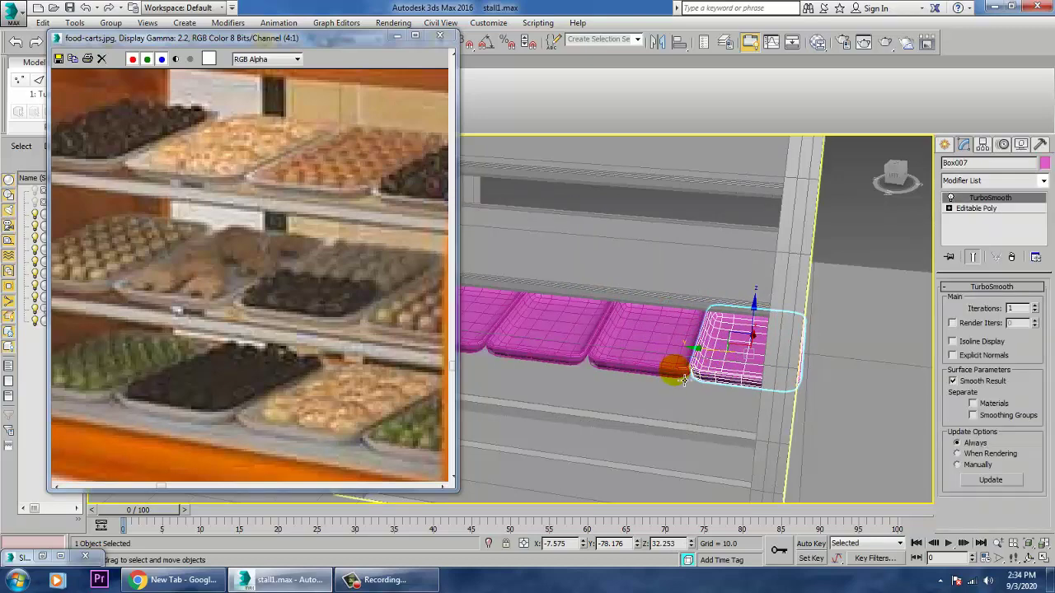
pyautogui.moveTo(684, 380); pyautogui.dragTo(861, 388, button='middle')
pyautogui.keyDown('alt'); pyautogui.moveTo(777, 373); pyautogui.dragTo(645, 365, button='middle'); pyautogui.keyUp('alt')
pyautogui.scroll(3, 751, 367)
pyautogui.scroll(5, 759, 375)
pyautogui.keyDown('ctrl'); pyautogui.click(781, 361); pyautogui.keyUp('ctrl')
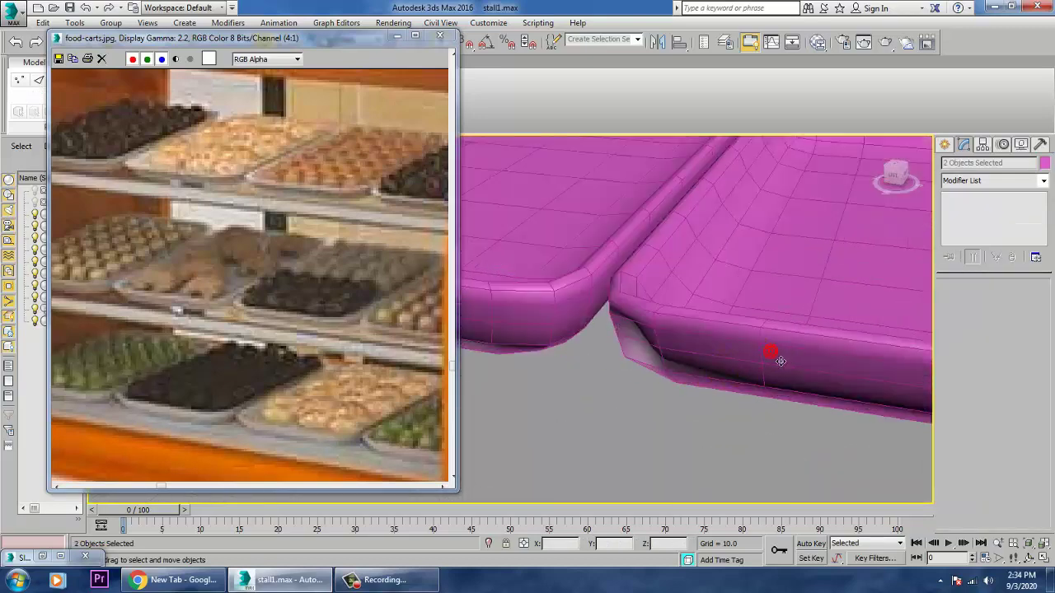
pyautogui.scroll(-5, 775, 362)
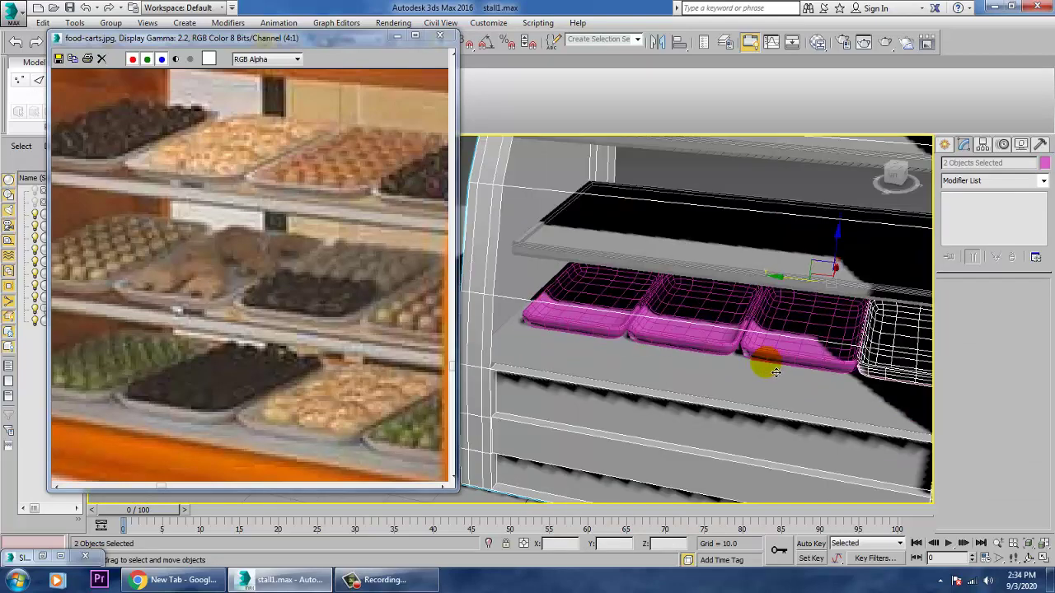
pyautogui.hotkey('ctrl', 'z')
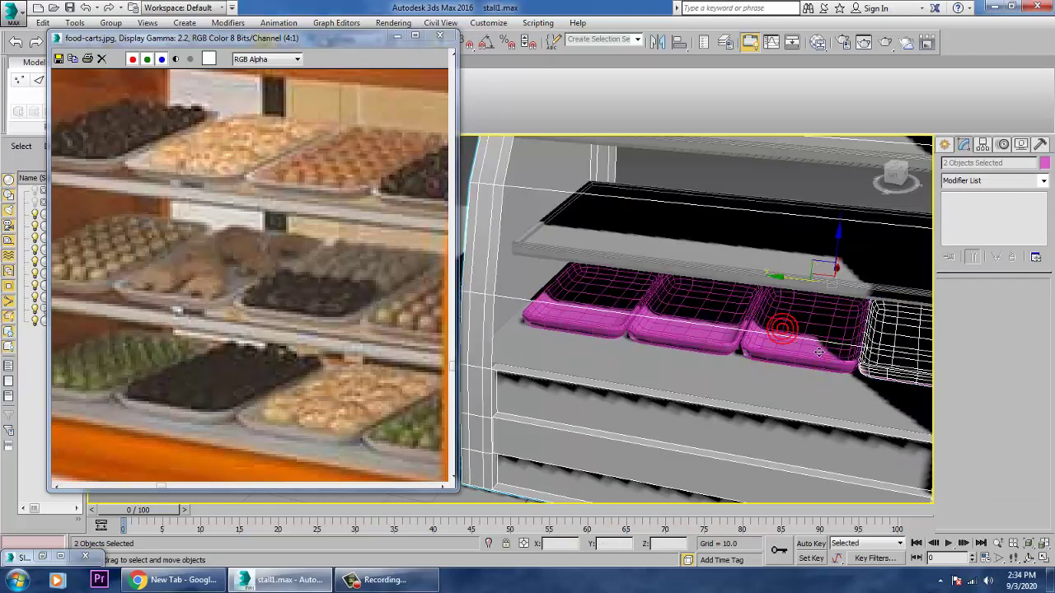
pyautogui.scroll(4, 796, 337)
pyautogui.hotkey('ctrl', 'z')
pyautogui.scroll(-8, 793, 363)
# Step: Select the display case together with the yellow box on its top and shift both slightly along negative Y
pyautogui.click(789, 362)
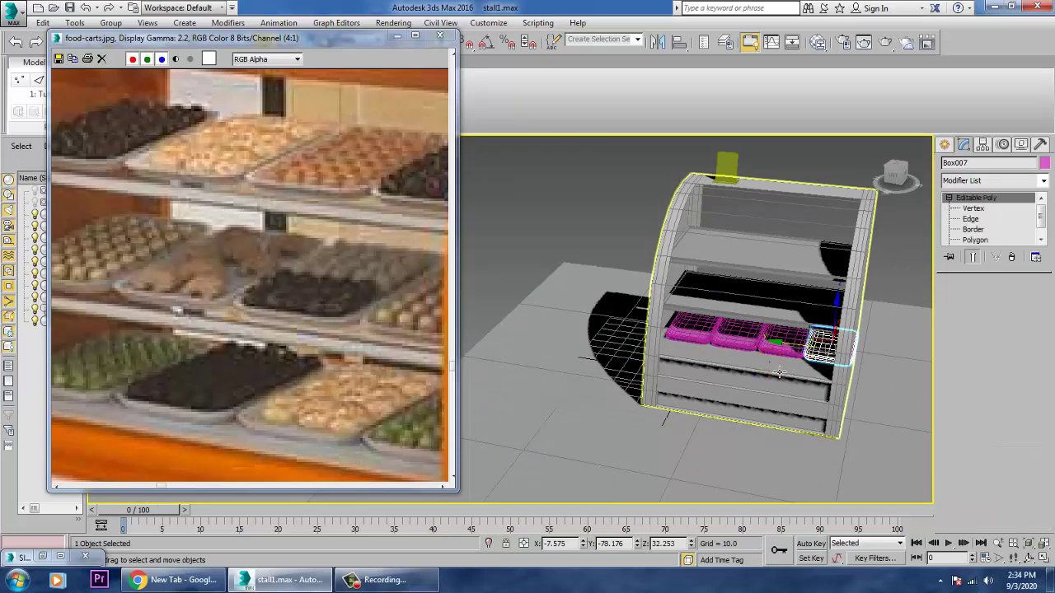
pyautogui.keyDown('ctrl'); pyautogui.click(734, 171); pyautogui.keyUp('ctrl')
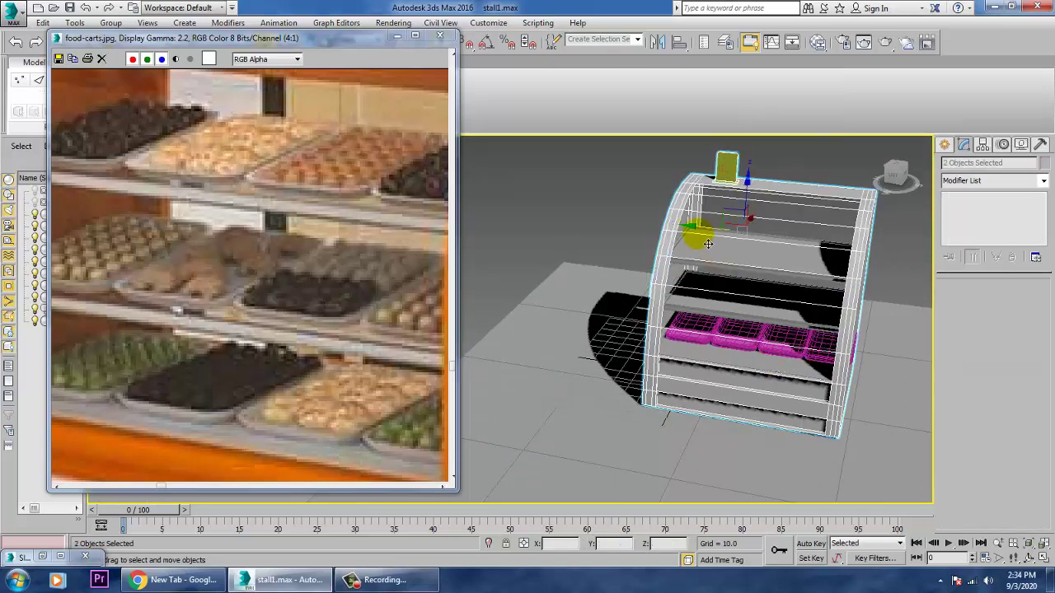
pyautogui.moveTo(699, 228); pyautogui.dragTo(704, 229)
pyautogui.scroll(5, 757, 314)
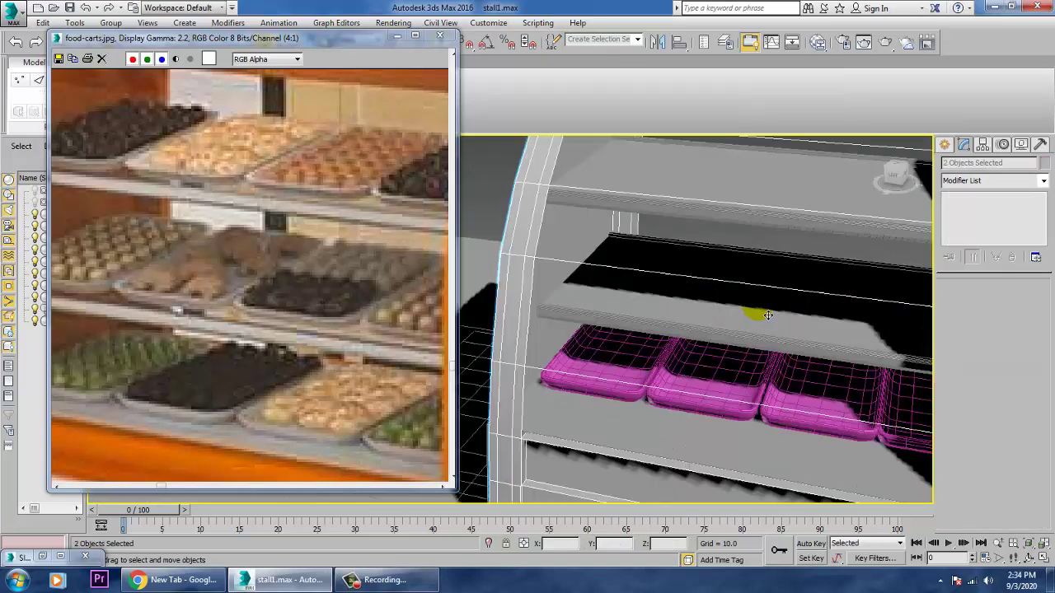
# Step: Select all four trays without the display case and clone them once straight up along Z to the middle shelf as copies
pyautogui.moveTo(756, 314)
pyautogui.keyDown('alt'); pyautogui.mouseDown(button='middle')
pyautogui.moveTo(803, 330)
pyautogui.moveTo(763, 326)
pyautogui.mouseUp(button='middle'); pyautogui.keyUp('alt')
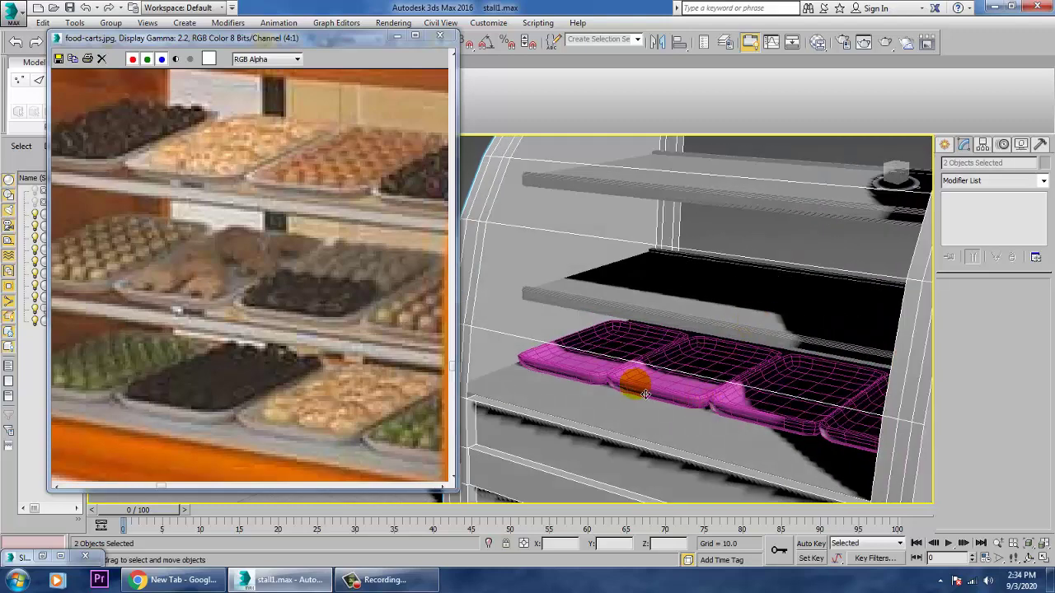
pyautogui.click(616, 384)
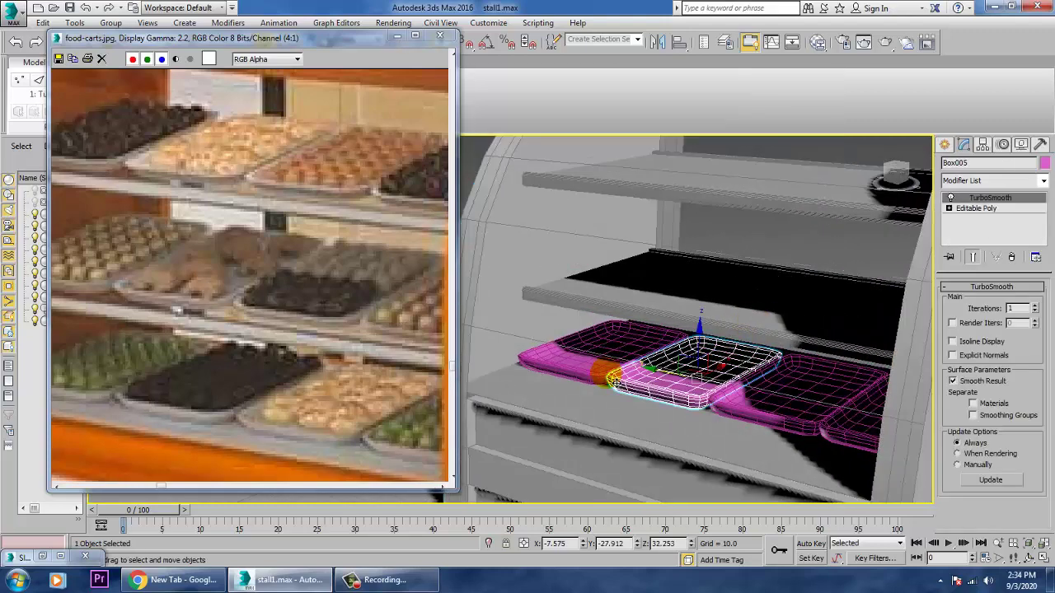
pyautogui.scroll(8, 568, 375)
pyautogui.keyDown('ctrl'); pyautogui.click(638, 364); pyautogui.keyUp('ctrl')
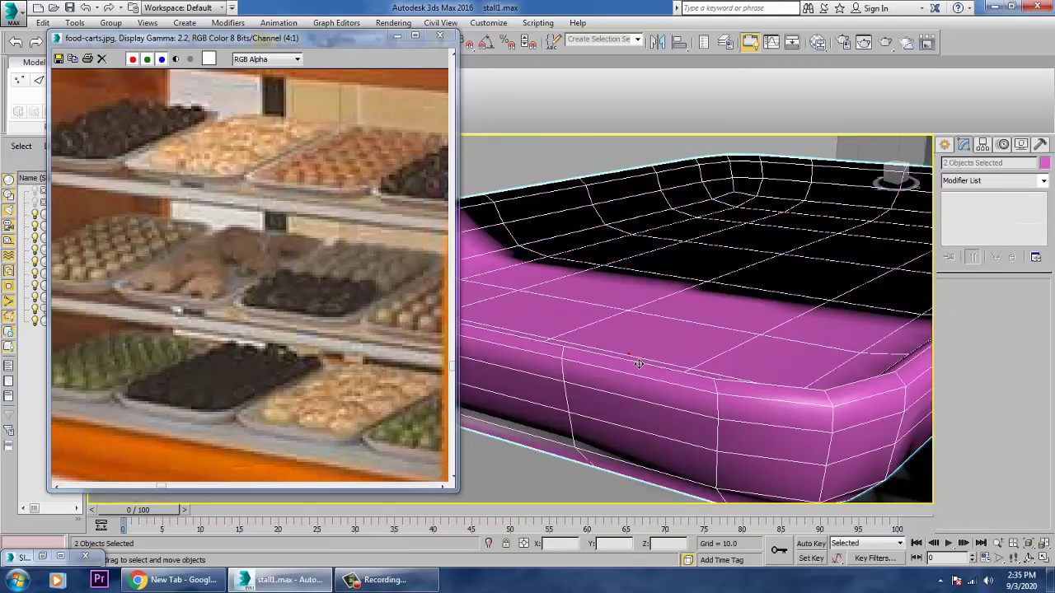
pyautogui.moveTo(769, 411); pyautogui.dragTo(567, 320, button='middle')
pyautogui.scroll(-5, 683, 346)
pyautogui.moveTo(741, 328); pyautogui.dragTo(589, 358, button='middle')
pyautogui.keyDown('ctrl'); pyautogui.click(776, 379); pyautogui.keyUp('ctrl')
pyautogui.moveTo(867, 387); pyautogui.dragTo(768, 379, button='middle')
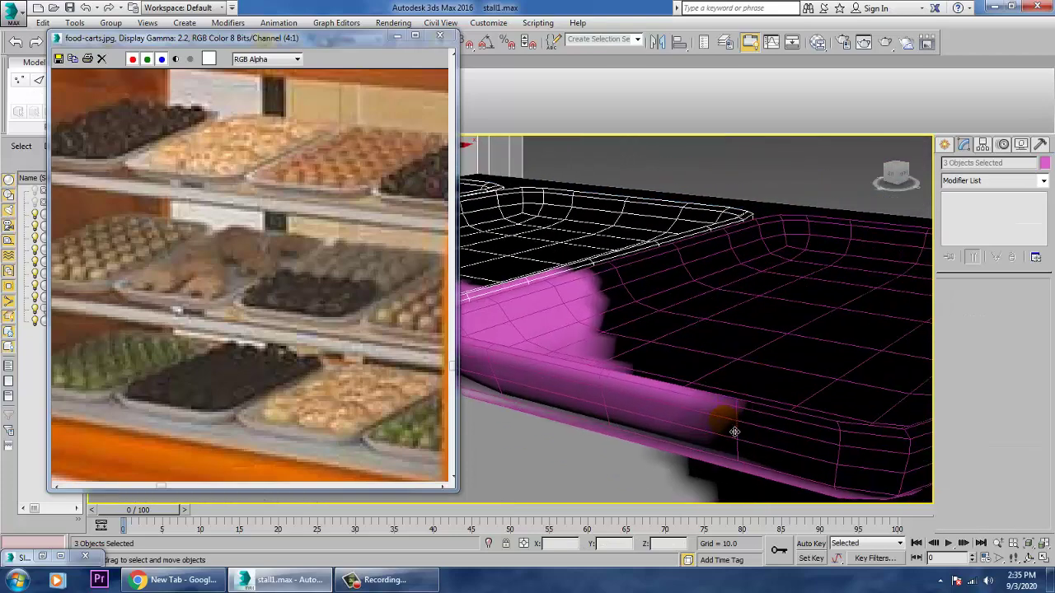
pyautogui.scroll(-6, 750, 398)
pyautogui.scroll(5, 778, 414)
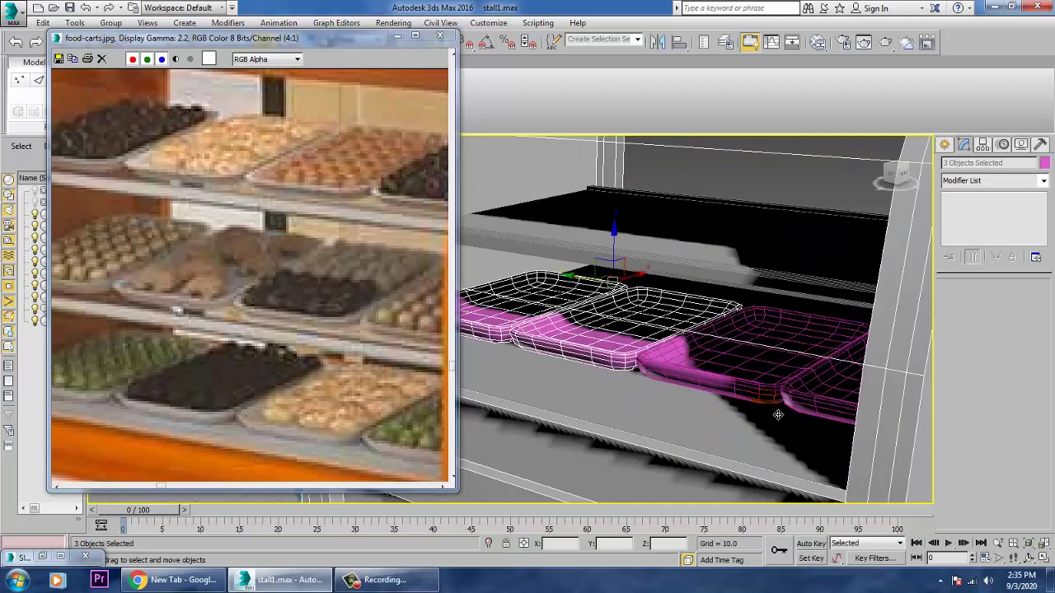
pyautogui.keyDown('alt'); pyautogui.click(898, 347); pyautogui.keyUp('alt')
pyautogui.scroll(5, 820, 366)
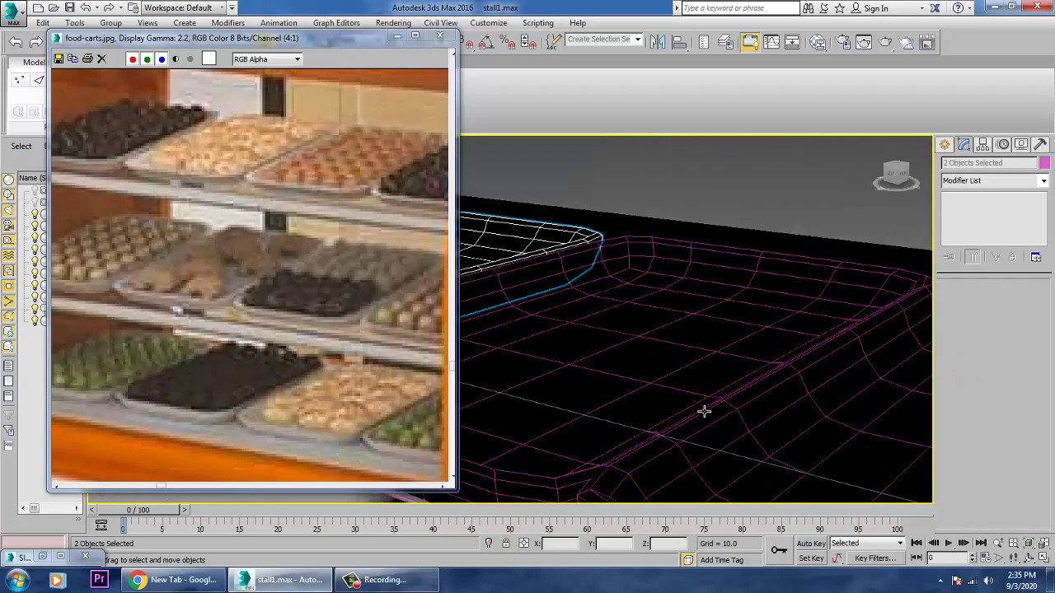
pyautogui.keyDown('ctrl'); pyautogui.click(705, 410); pyautogui.keyUp('ctrl')
pyautogui.hotkey('ctrl', 'z')
pyautogui.scroll(5, 709, 414)
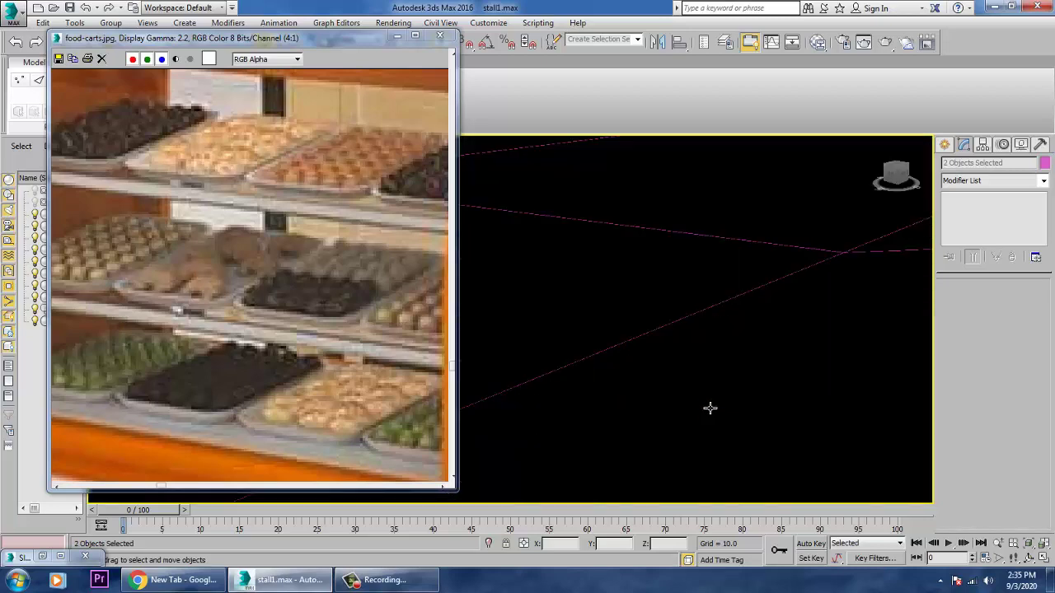
pyautogui.keyDown('ctrl'); pyautogui.click(703, 378); pyautogui.keyUp('ctrl')
pyautogui.scroll(-5, 721, 407)
pyautogui.keyDown('ctrl'); pyautogui.click(803, 423); pyautogui.keyUp('ctrl')
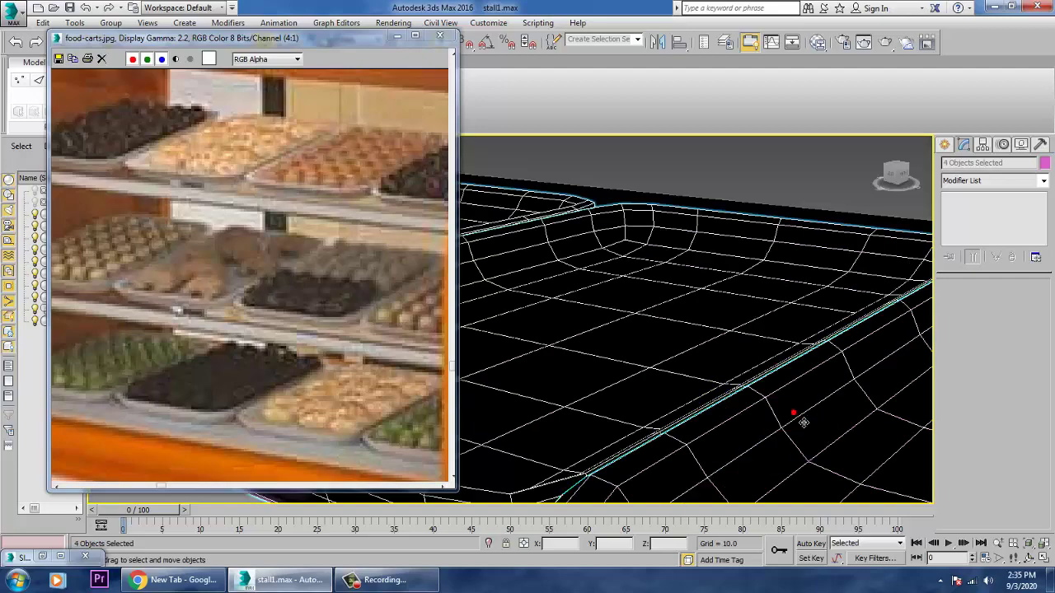
pyautogui.scroll(-5, 801, 420)
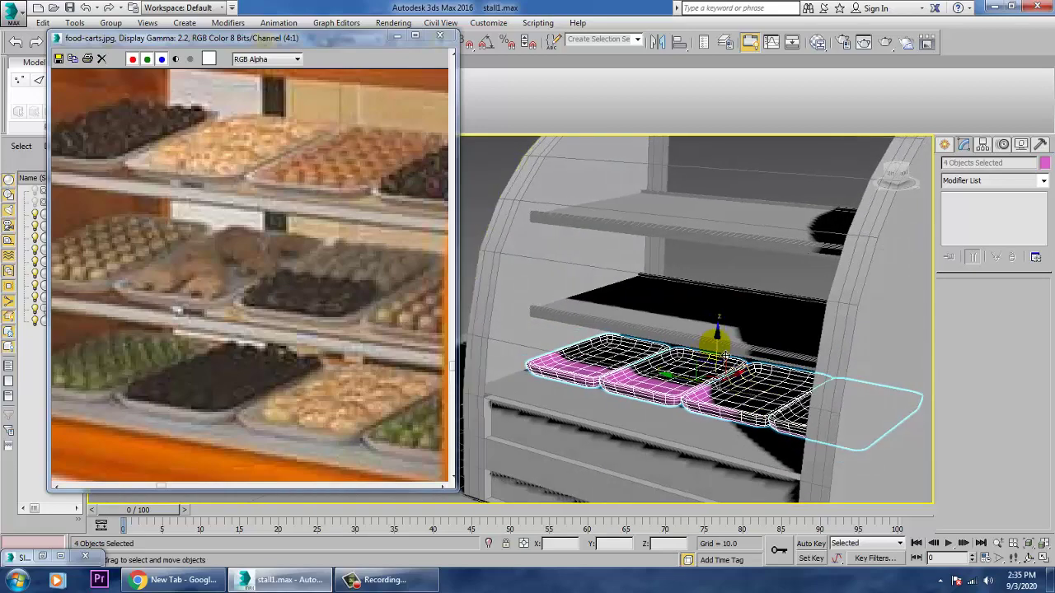
pyautogui.moveTo(718, 355)
pyautogui.keyDown('shift'); pyautogui.mouseDown()
pyautogui.moveTo(721, 260)
pyautogui.moveTo(745, 290)
pyautogui.mouseUp(); pyautogui.keyUp('shift')
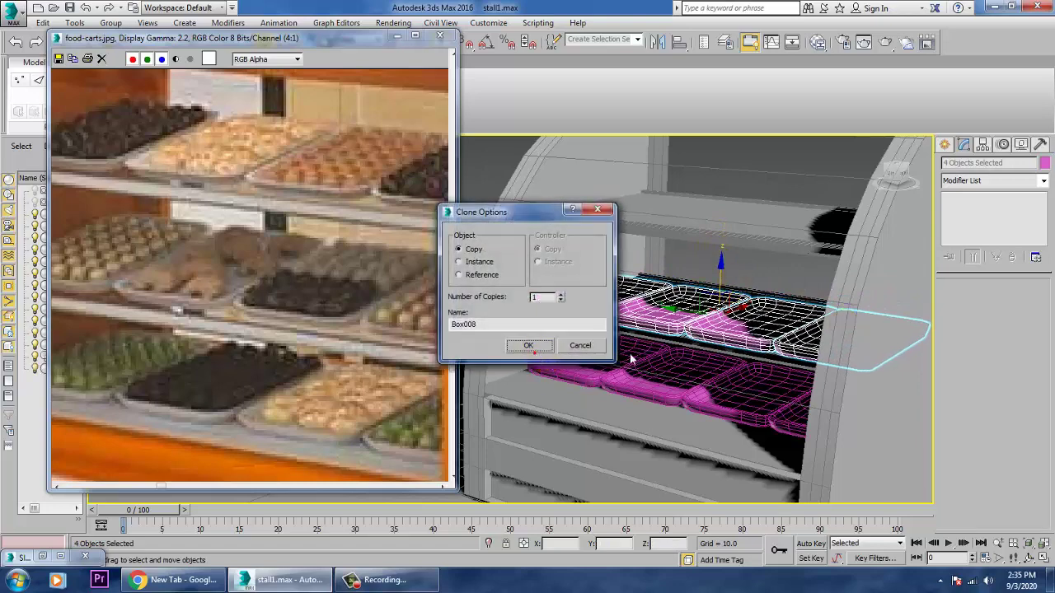
pyautogui.click(532, 346)
# Step: In the front view, shift the four copied trays about 8 units along X and lower them about 1.3 units onto the middle shelf
pyautogui.keyDown('alt'); pyautogui.moveTo(763, 336); pyautogui.dragTo(703, 343, button='middle'); pyautogui.keyUp('alt')
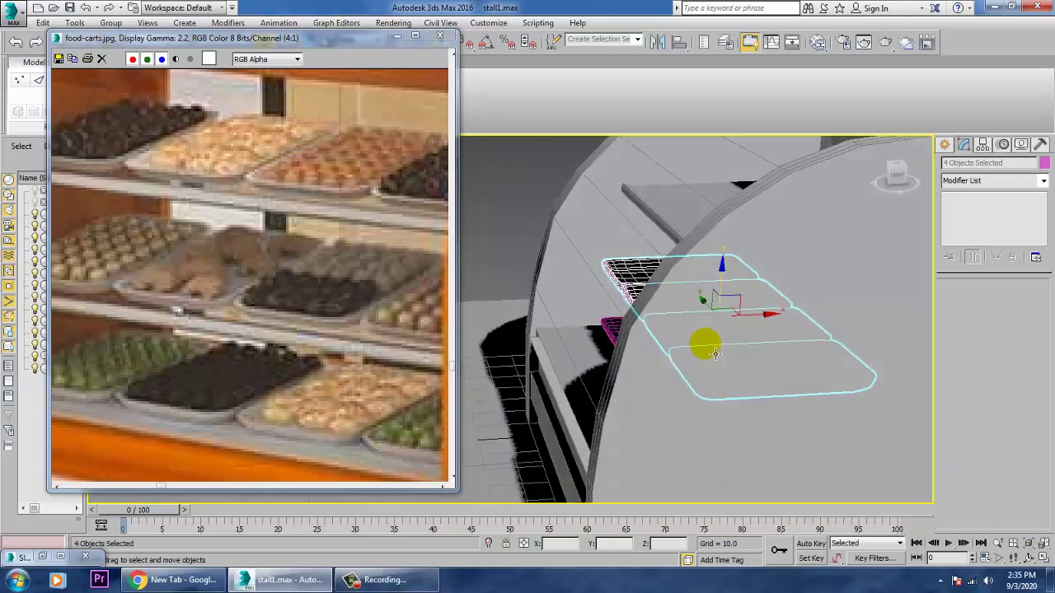
pyautogui.hotkey('alt', 'w')
pyautogui.rightClick(778, 251)
pyautogui.hotkey('alt', 'w')
pyautogui.press('z')
pyautogui.scroll(-7, 810, 291)
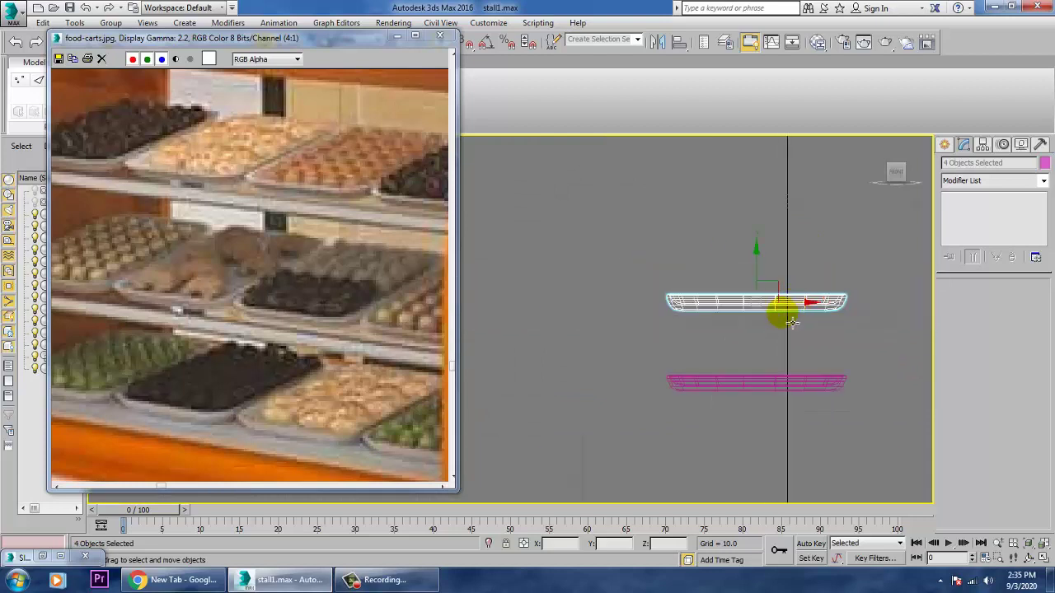
pyautogui.moveTo(730, 337); pyautogui.dragTo(729, 340, button='middle')
pyautogui.scroll(2, 729, 339)
pyautogui.scroll(2, 801, 311)
pyautogui.moveTo(801, 311); pyautogui.dragTo(657, 345, button='middle')
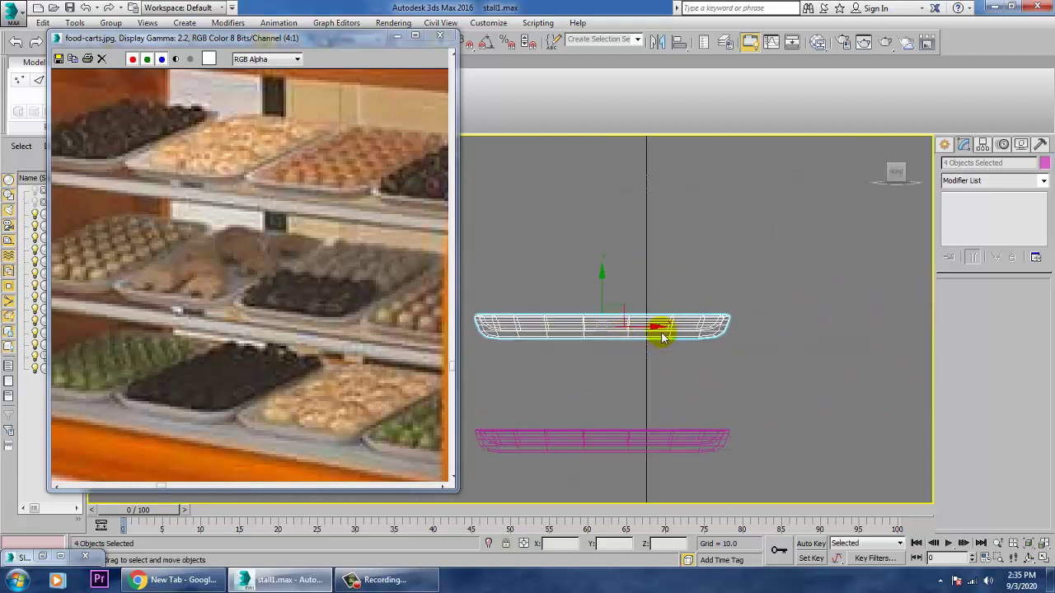
pyautogui.moveTo(671, 339); pyautogui.dragTo(715, 339)
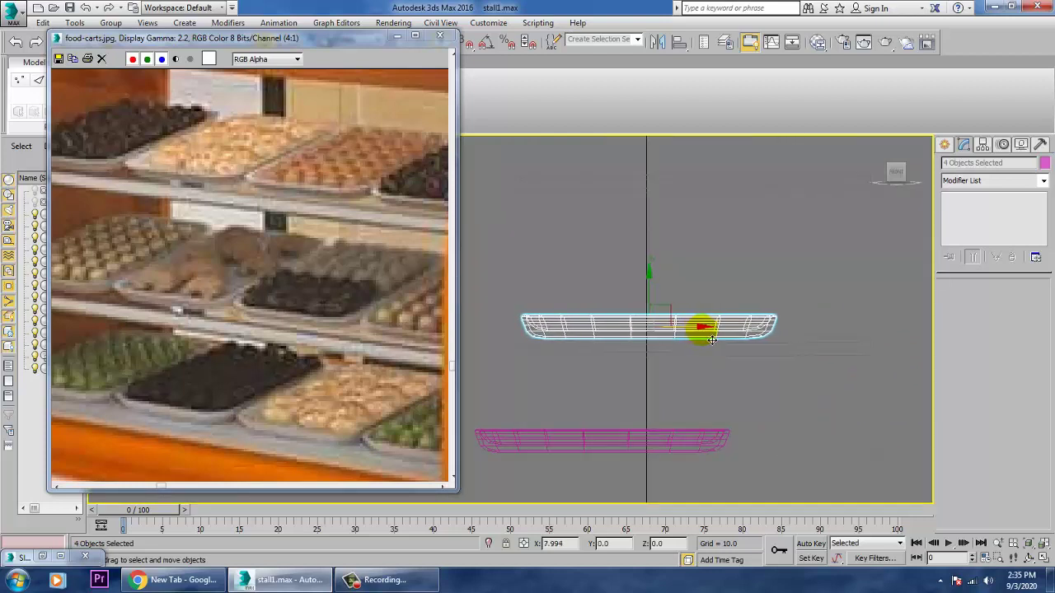
pyautogui.moveTo(660, 304); pyautogui.dragTo(661, 311)
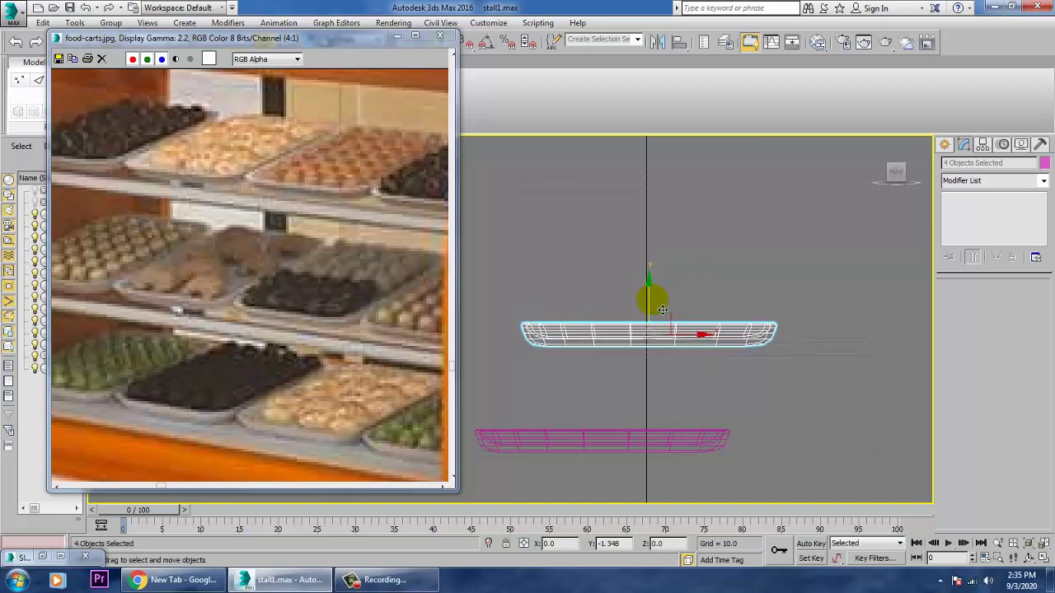
# Step: Clone the four middle-shelf trays once straight up along Z to the top shelf
pyautogui.hotkey('alt', 'w')
pyautogui.rightClick(727, 425)
pyautogui.press('z')
pyautogui.hotkey('alt', 'w')
pyautogui.keyDown('alt'); pyautogui.moveTo(727, 425); pyautogui.dragTo(819, 417, button='middle'); pyautogui.keyUp('alt')
pyautogui.scroll(-7, 776, 412)
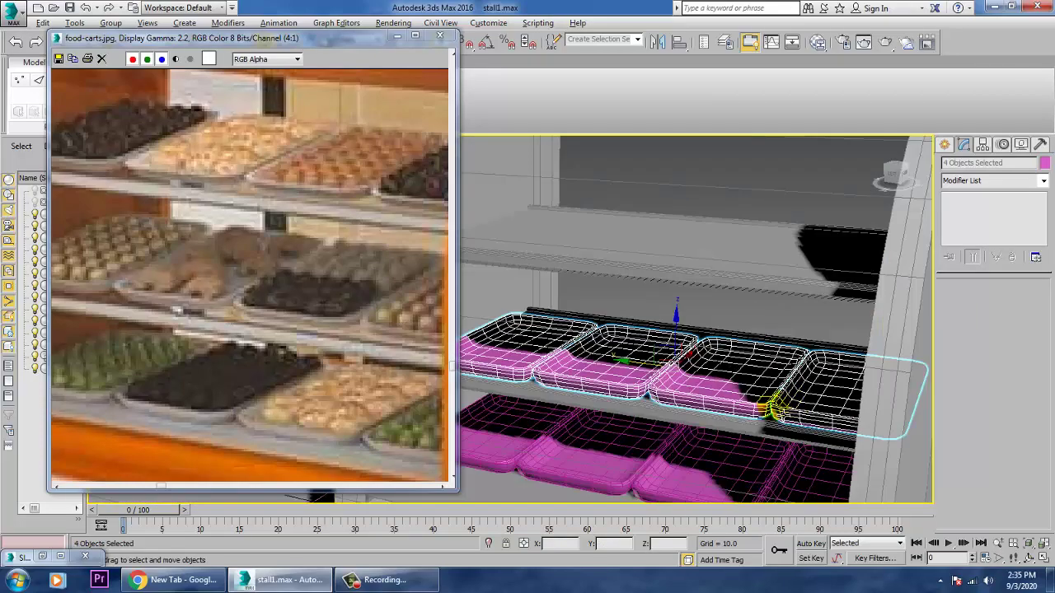
pyautogui.scroll(-3, 775, 411)
pyautogui.scroll(3, 767, 404)
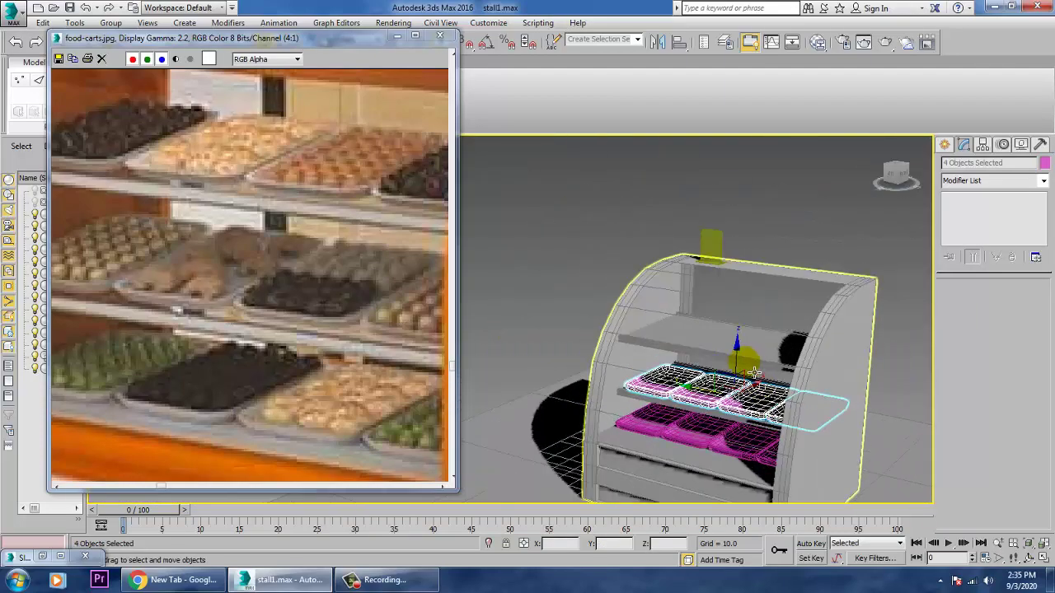
pyautogui.moveTo(736, 360)
pyautogui.keyDown('shift'); pyautogui.mouseDown()
pyautogui.moveTo(743, 292)
pyautogui.moveTo(757, 309)
pyautogui.mouseUp(); pyautogui.keyUp('shift')
pyautogui.click(523, 349)
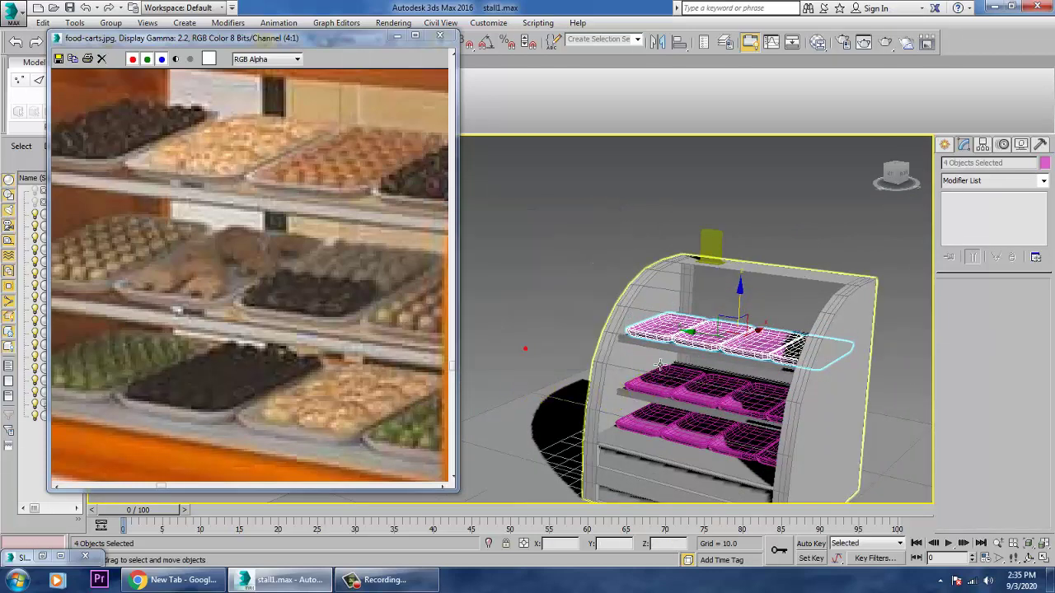
# Step: In the front view, lower the four copied trays slightly so they rest on the top shelf
pyautogui.press('z')
pyautogui.moveTo(706, 342); pyautogui.dragTo(770, 362, button='middle')
pyautogui.hotkey('alt', 'w')
pyautogui.rightClick(759, 259)
pyautogui.hotkey('alt', 'w')
pyautogui.press('z')
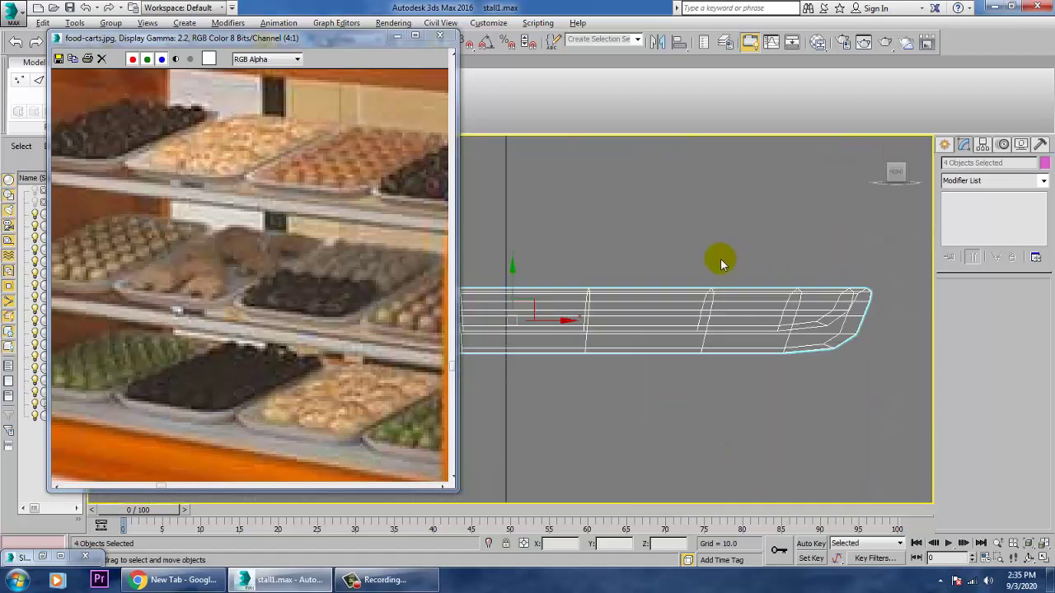
pyautogui.moveTo(734, 327); pyautogui.dragTo(775, 356, button='middle')
pyautogui.scroll(-5, 774, 357)
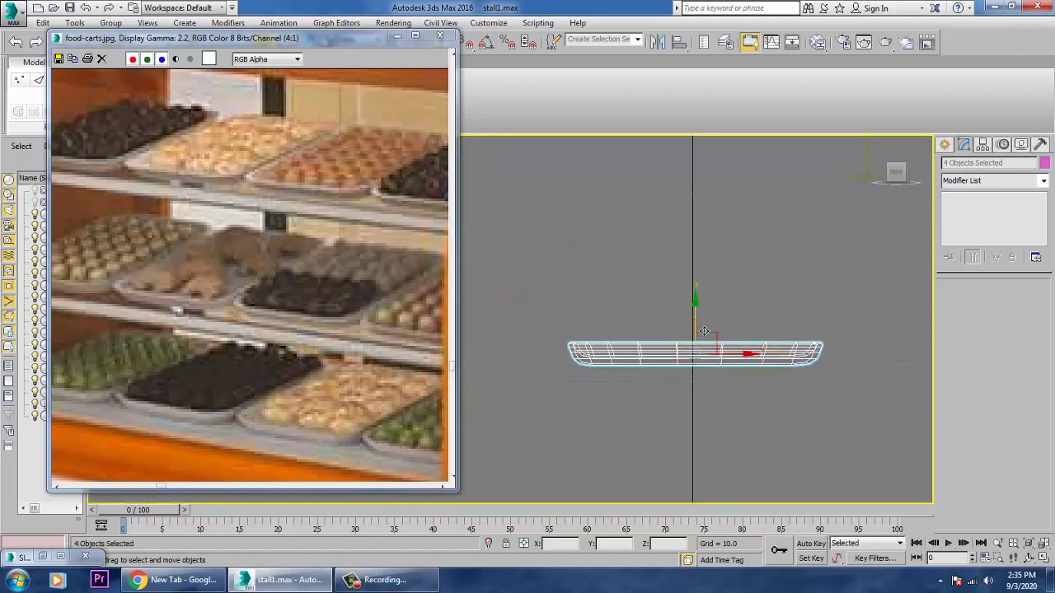
pyautogui.moveTo(704, 331); pyautogui.dragTo(706, 339)
pyautogui.hotkey('alt', 'w')
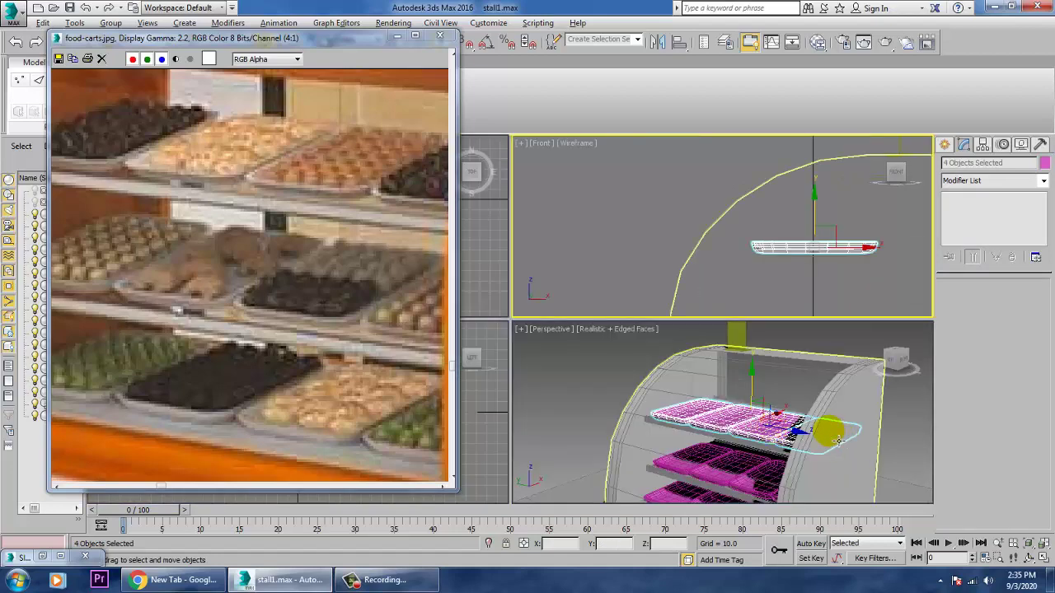
pyautogui.rightClick(832, 438)
pyautogui.hotkey('alt', 'w')
pyautogui.keyDown('alt'); pyautogui.moveTo(750, 434); pyautogui.dragTo(637, 419, button='middle'); pyautogui.keyUp('alt')
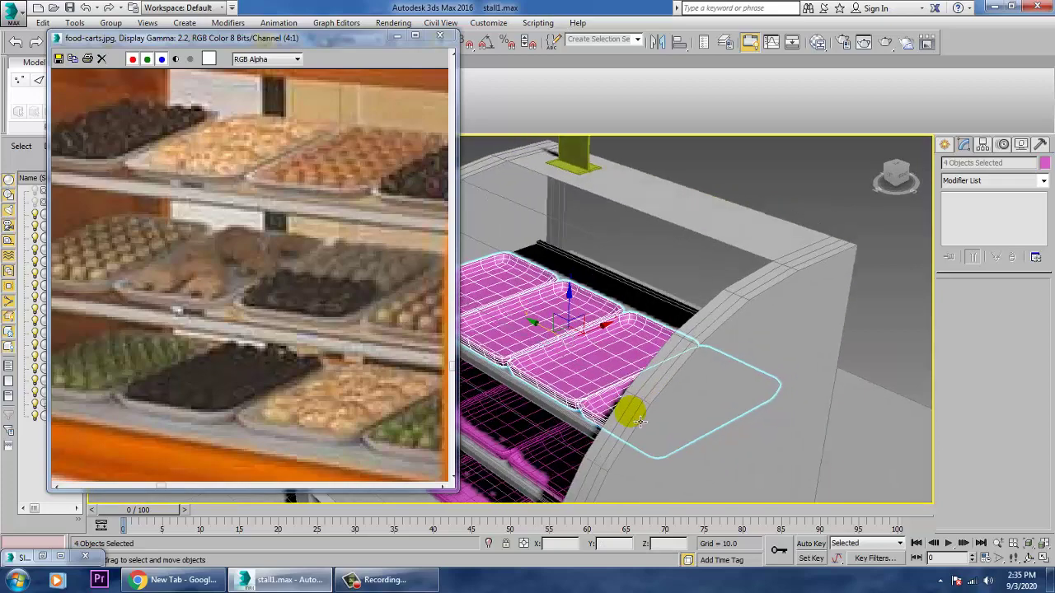
pyautogui.moveTo(711, 373); pyautogui.dragTo(793, 384, button='middle')
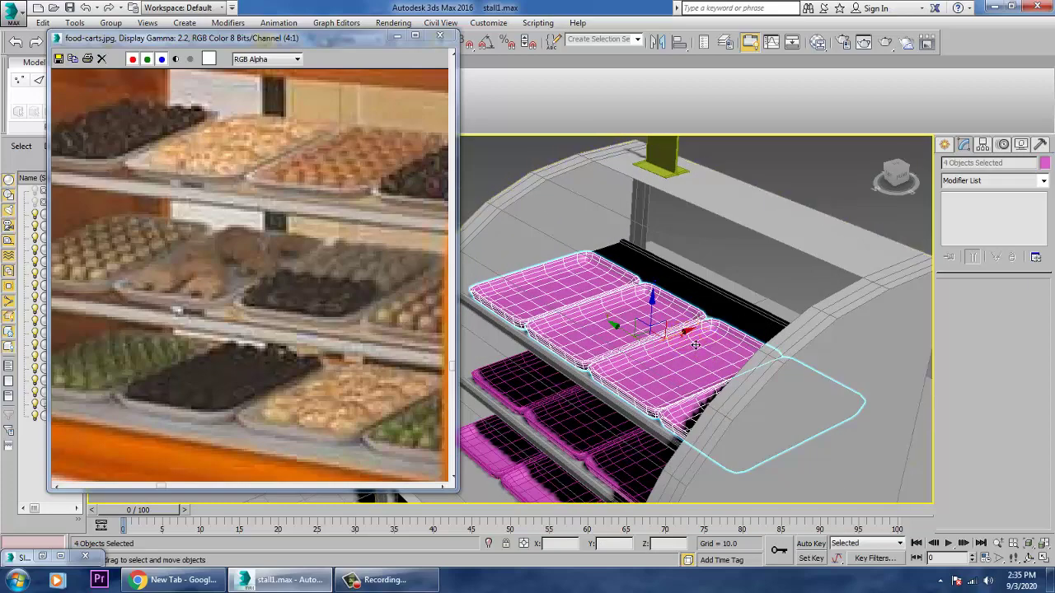
pyautogui.moveTo(693, 344); pyautogui.dragTo(693, 344)
pyautogui.keyDown('alt'); pyautogui.moveTo(680, 423); pyautogui.dragTo(728, 408, button='middle'); pyautogui.keyUp('alt')
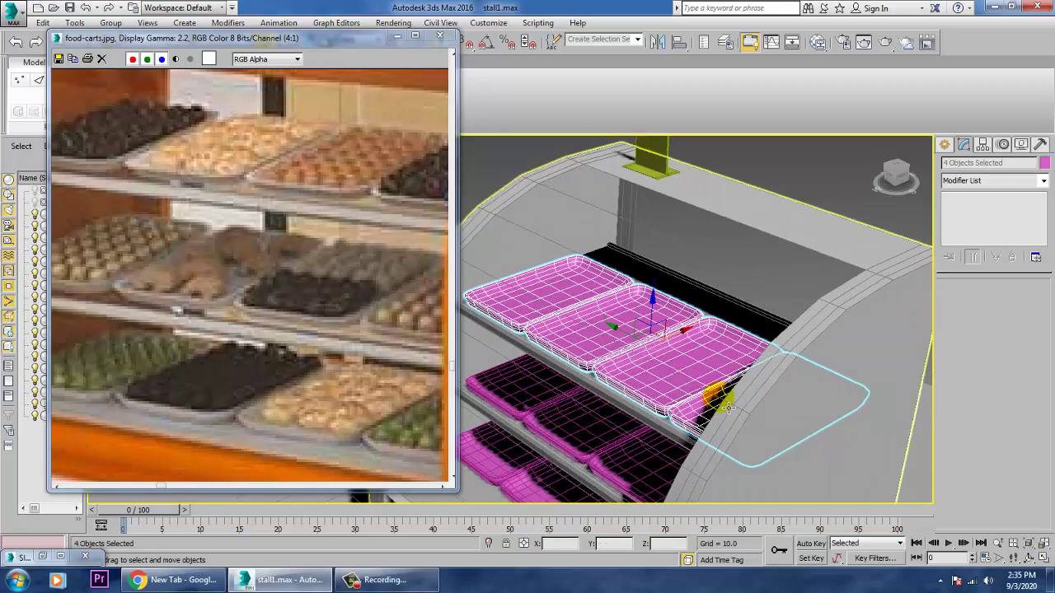
# Step: Select every object in the scene, assign them all the same light grey object color, and clear the selection
pyautogui.scroll(-7, 738, 426)
pyautogui.hotkey('ctrl', 'a')
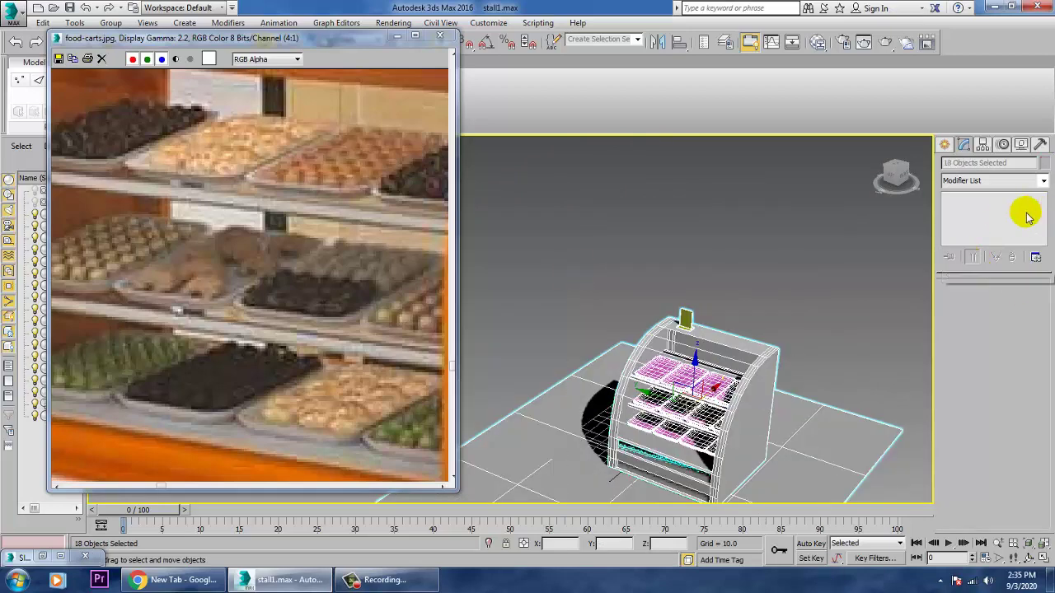
pyautogui.click(1042, 165)
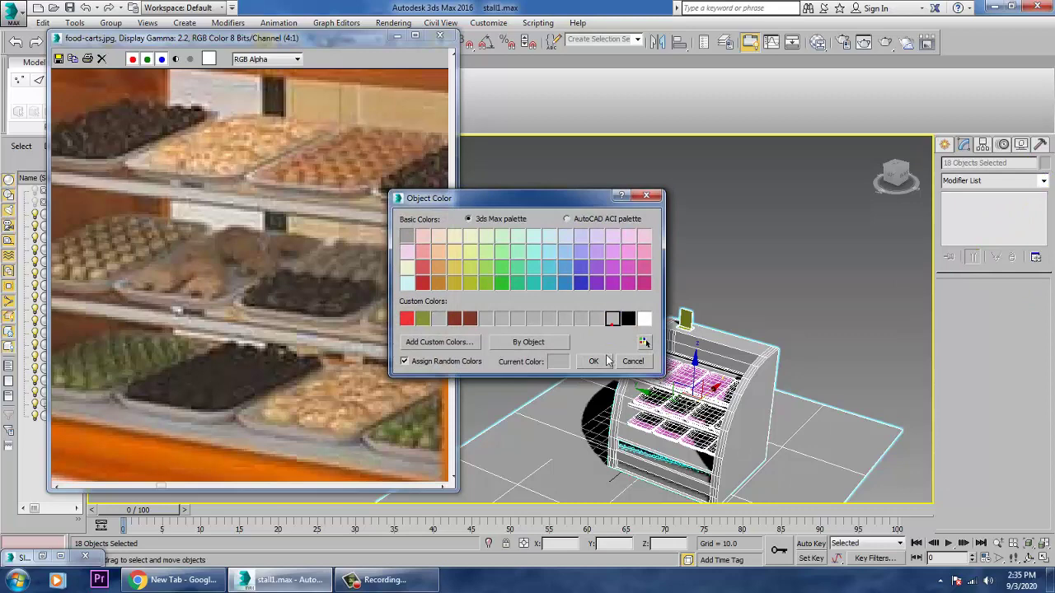
pyautogui.click(599, 365)
pyautogui.click(760, 281)
# Step: Compare the shaded display case and its trays with the full food cart reference image, and show edged faces
pyautogui.keyDown('alt'); pyautogui.moveTo(727, 463); pyautogui.dragTo(761, 465, button='middle'); pyautogui.keyUp('alt')
pyautogui.scroll(4, 639, 386)
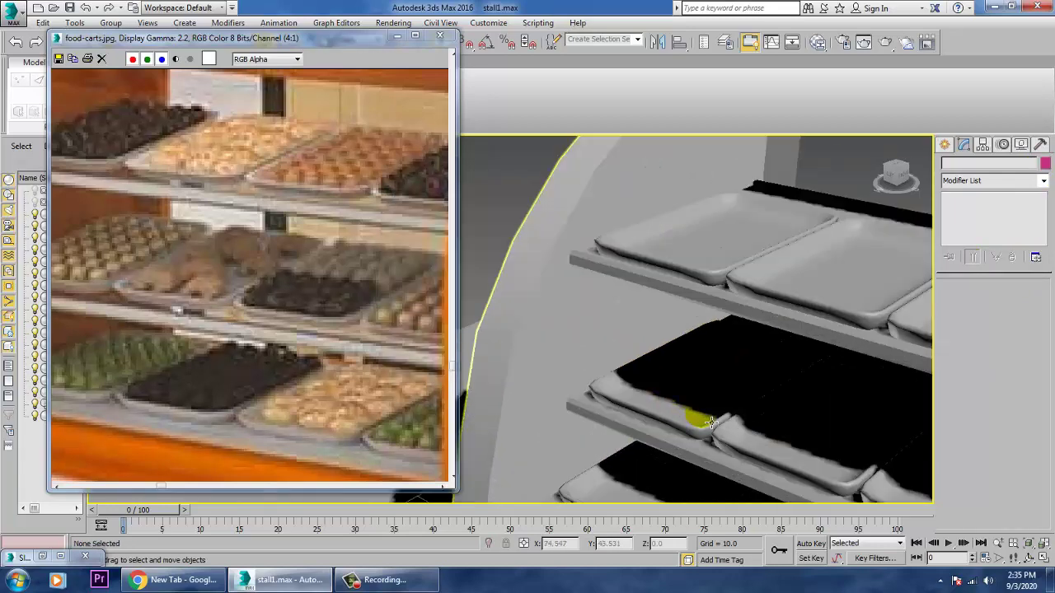
pyautogui.scroll(-2, 753, 418)
pyautogui.scroll(-2, 754, 419)
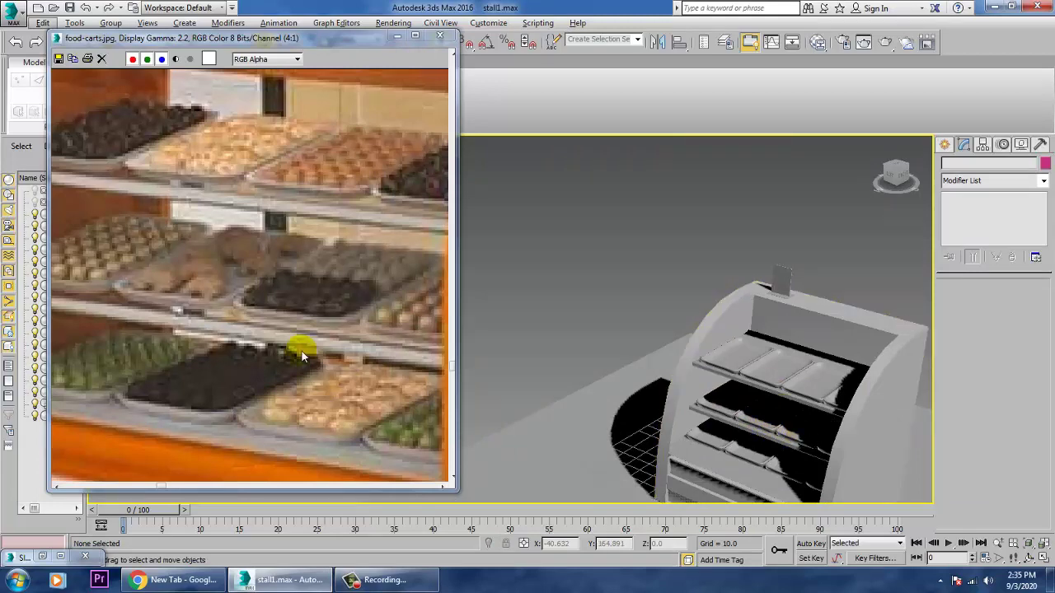
pyautogui.moveTo(241, 299); pyautogui.dragTo(248, 306, button='middle')
pyautogui.scroll(-2, 247, 305)
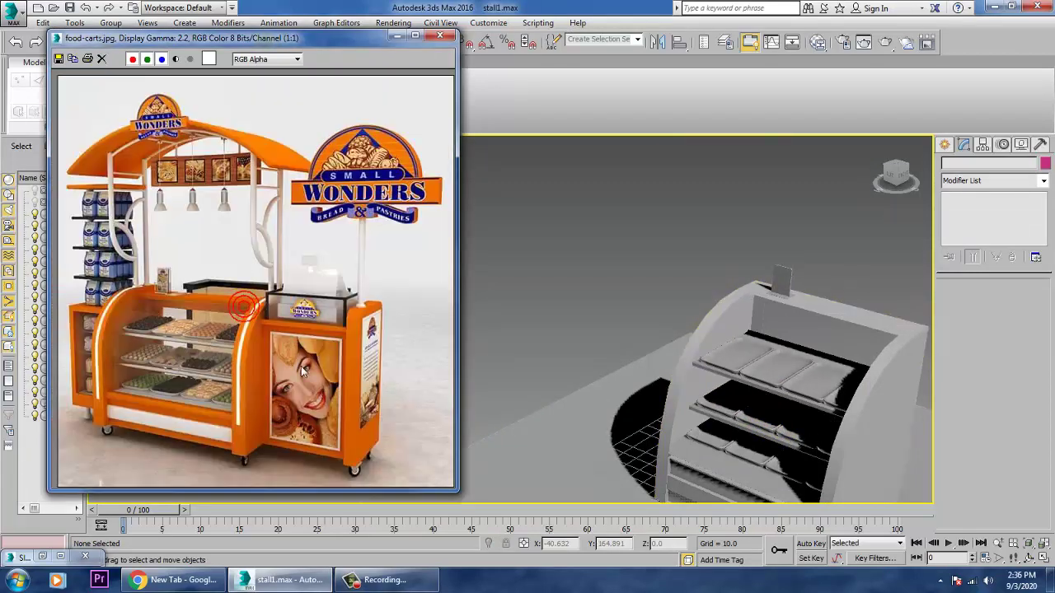
pyautogui.moveTo(833, 414); pyautogui.dragTo(750, 346, button='middle')
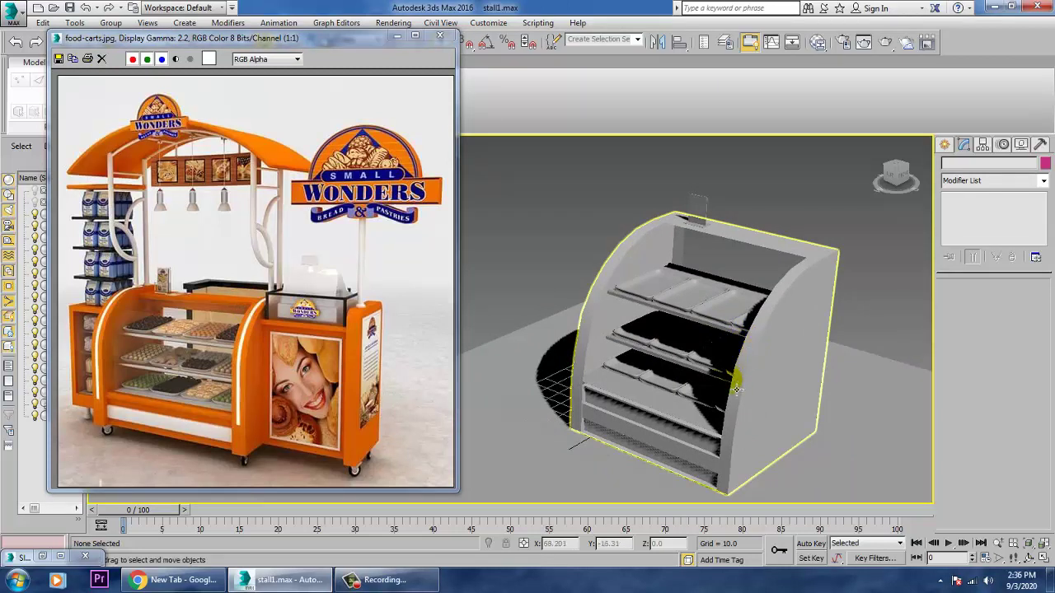
pyautogui.press('F4')
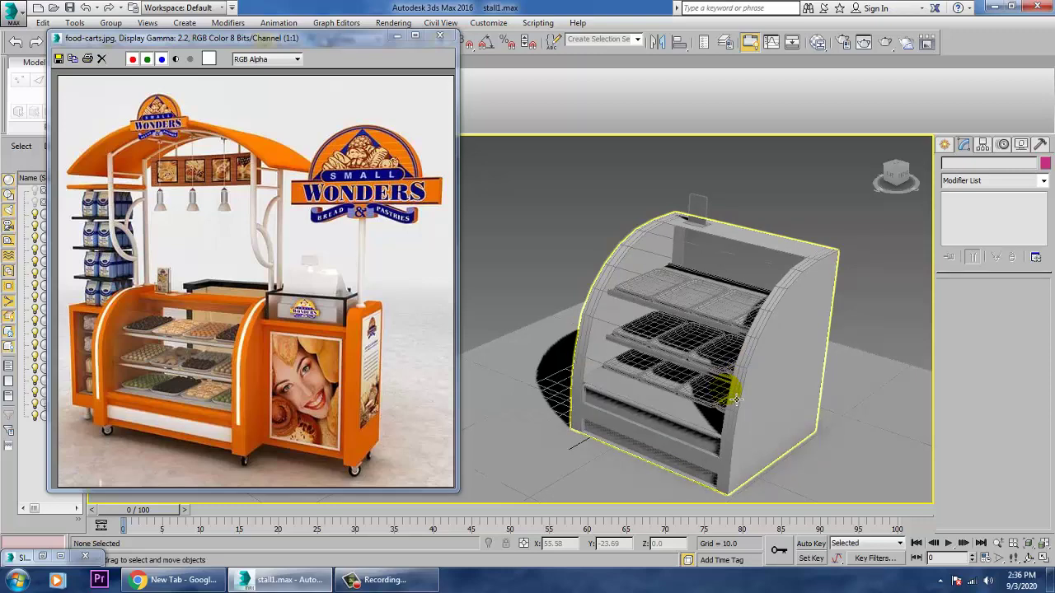
# Step: Select the whole display case with its trays, but not the floor, and raise it slightly along Z to make room for wheels
pyautogui.keyDown('alt'); pyautogui.moveTo(749, 393); pyautogui.dragTo(769, 365, button='middle'); pyautogui.keyUp('alt')
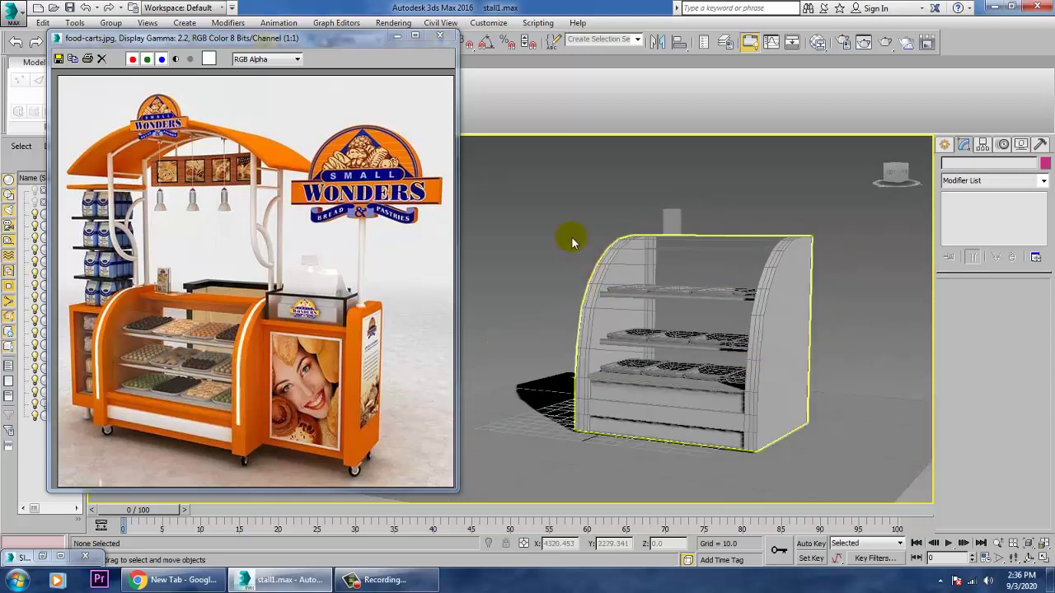
pyautogui.moveTo(538, 176); pyautogui.dragTo(830, 496)
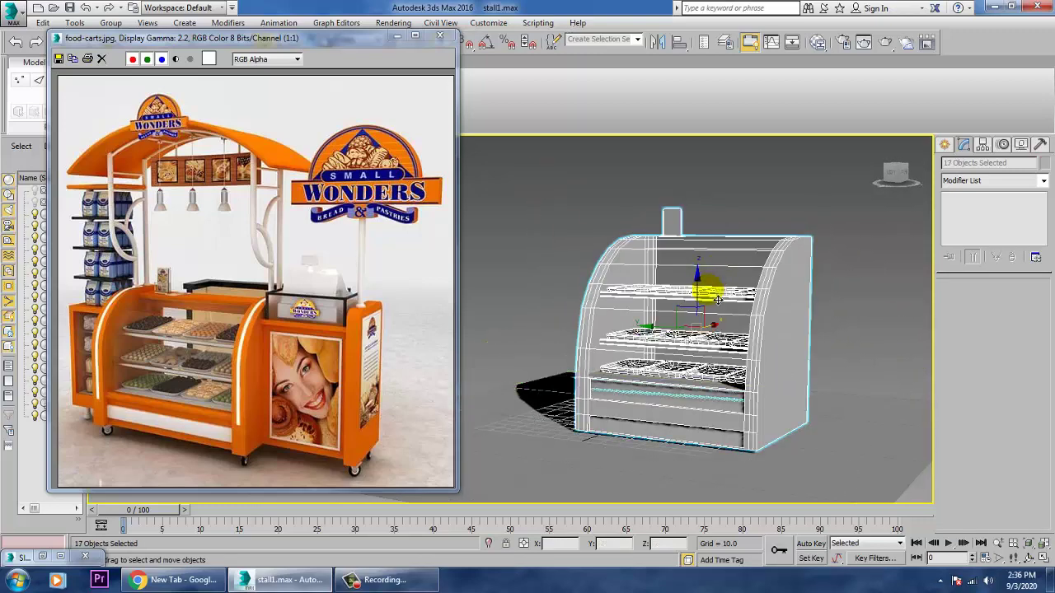
pyautogui.moveTo(698, 293); pyautogui.dragTo(683, 279)
pyautogui.scroll(1, 223, 467)
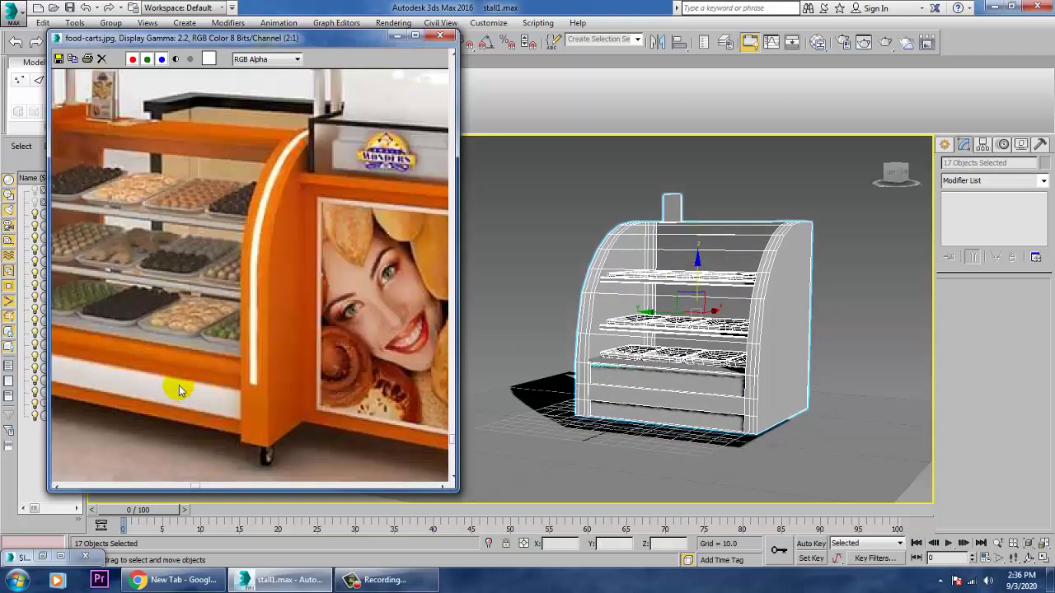
pyautogui.moveTo(179, 389); pyautogui.dragTo(338, 387, button='middle')
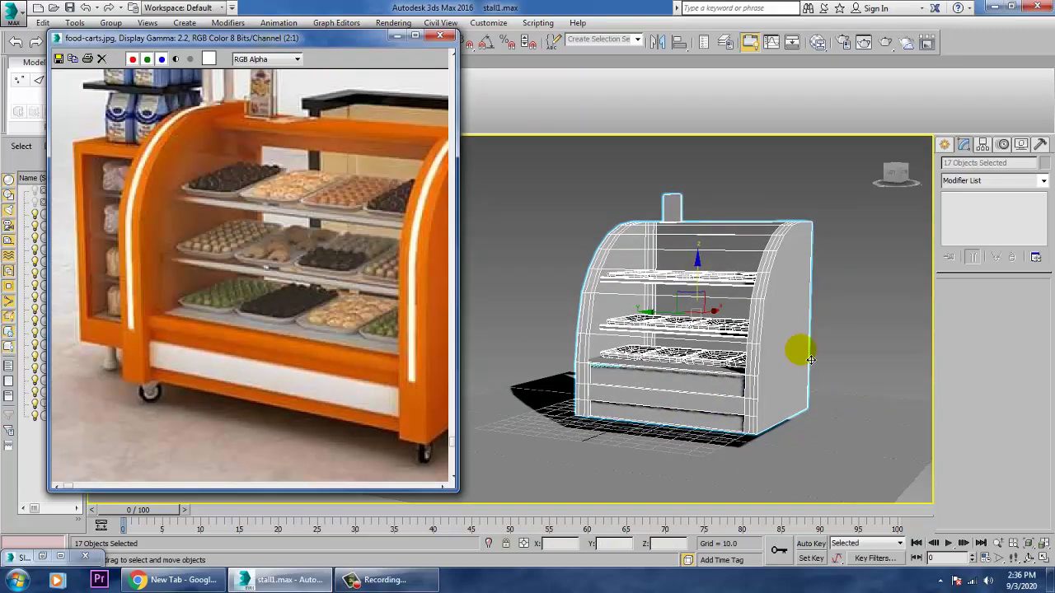
pyautogui.click(840, 322)
# Step: Draw a wheel cylinder in the front view below the raised case, about 3.1 in radius and 0.7 in height
pyautogui.click(943, 144)
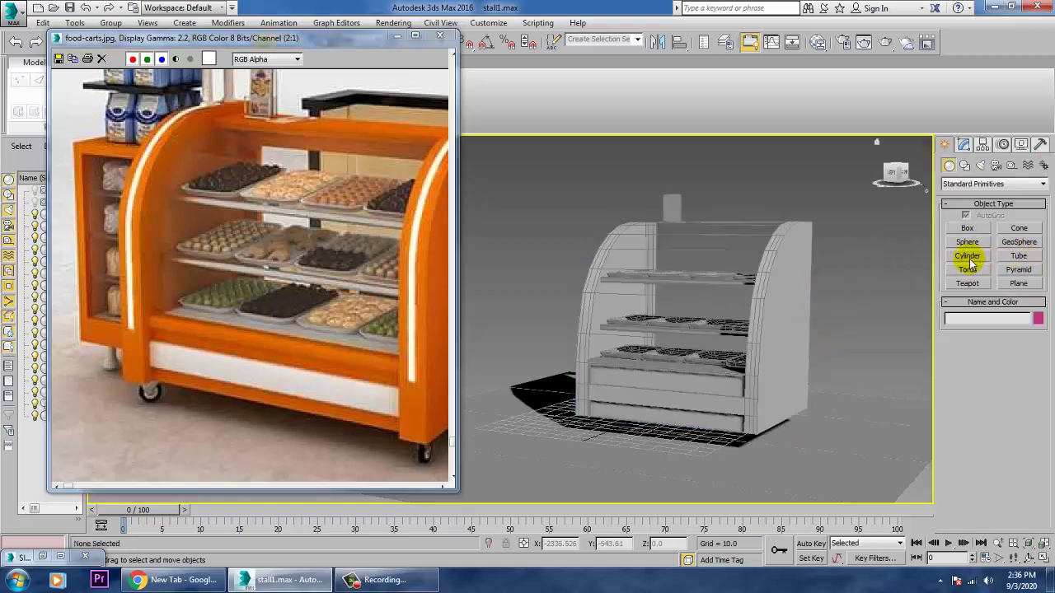
pyautogui.click(968, 259)
pyautogui.hotkey('alt', 'w')
pyautogui.rightClick(728, 250)
pyautogui.hotkey('alt', 'w')
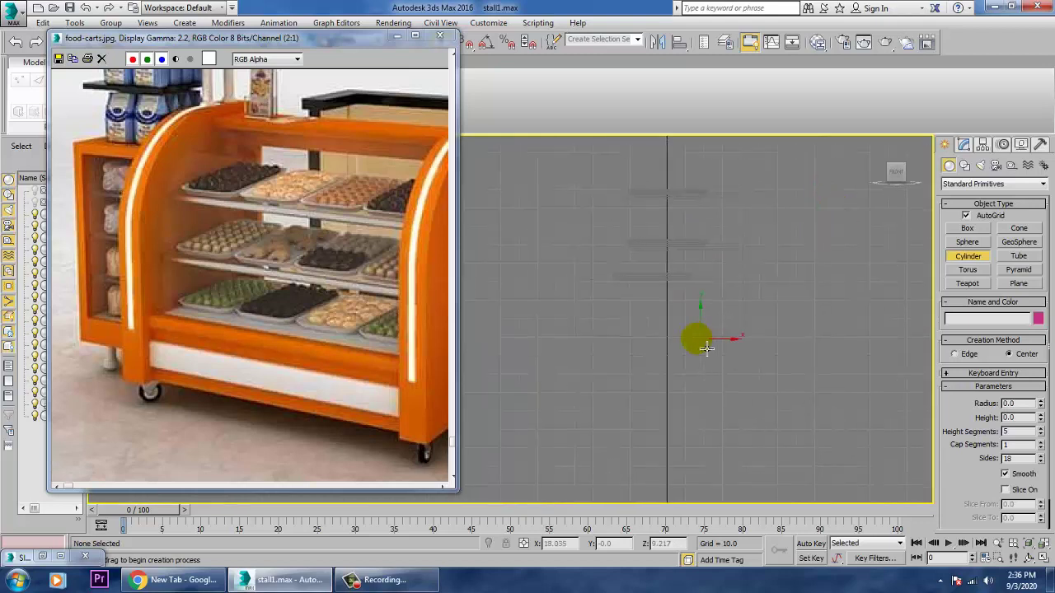
pyautogui.scroll(9, 659, 353)
pyautogui.moveTo(798, 433); pyautogui.dragTo(847, 446, button='middle')
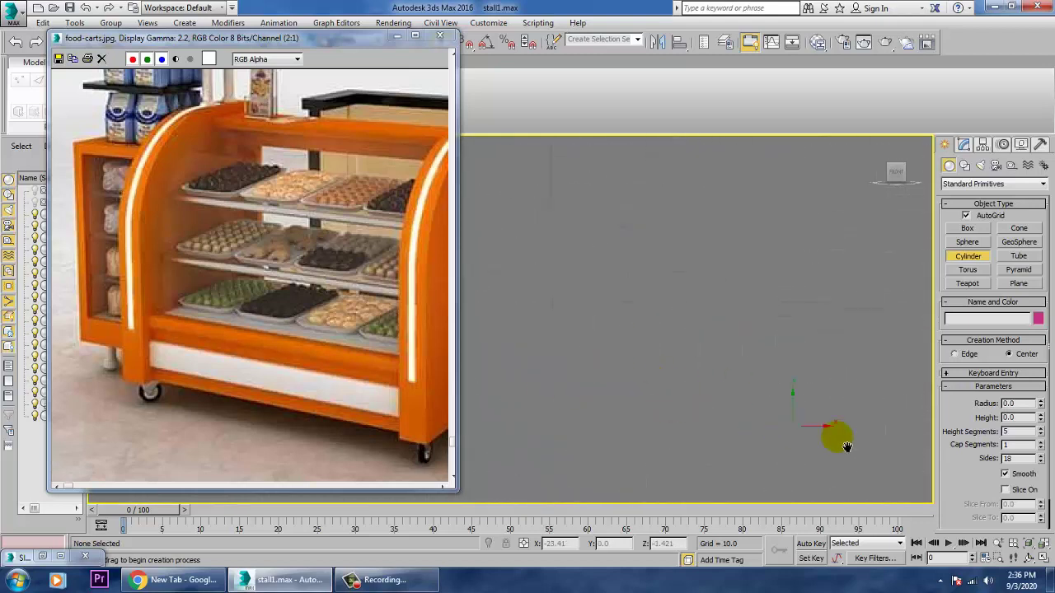
pyautogui.moveTo(603, 405); pyautogui.dragTo(622, 431)
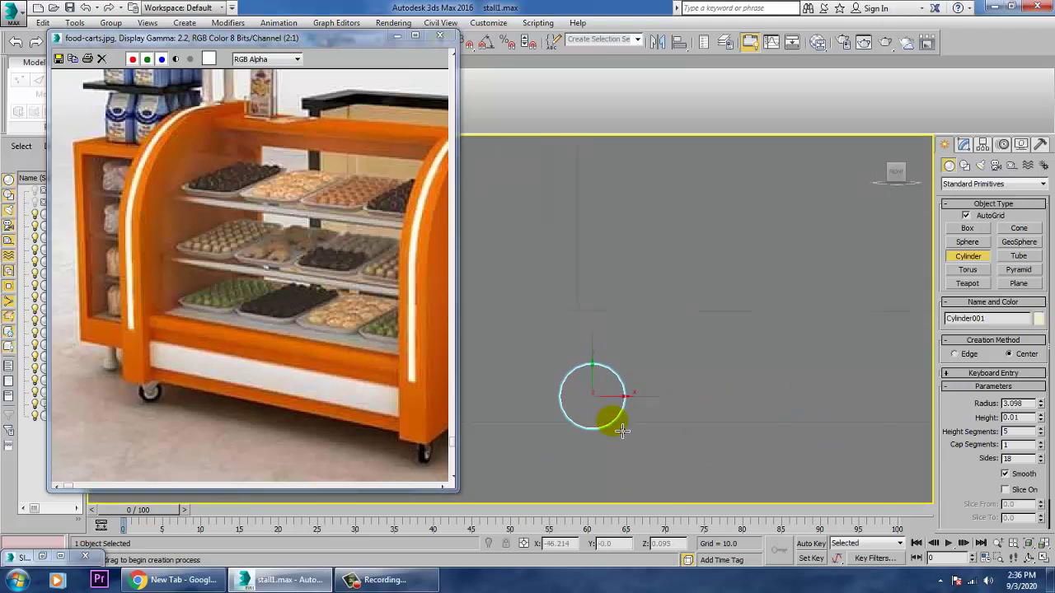
pyautogui.rightClick(621, 423)
# Step: Scale the wheel cylinder along its thickness to about 118 percent
pyautogui.hotkey('alt', 'w')
pyautogui.rightClick(749, 457)
pyautogui.hotkey('alt', 'w')
pyautogui.scroll(-5, 737, 429)
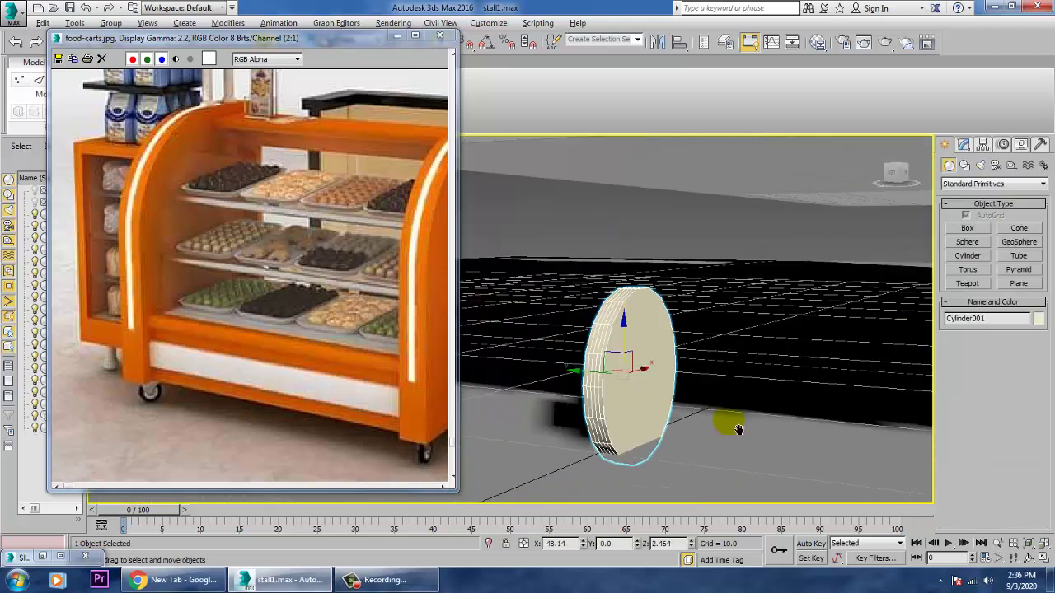
pyautogui.keyDown('alt'); pyautogui.moveTo(736, 429); pyautogui.dragTo(864, 439, button='middle'); pyautogui.keyUp('alt')
pyautogui.scroll(2, 709, 433)
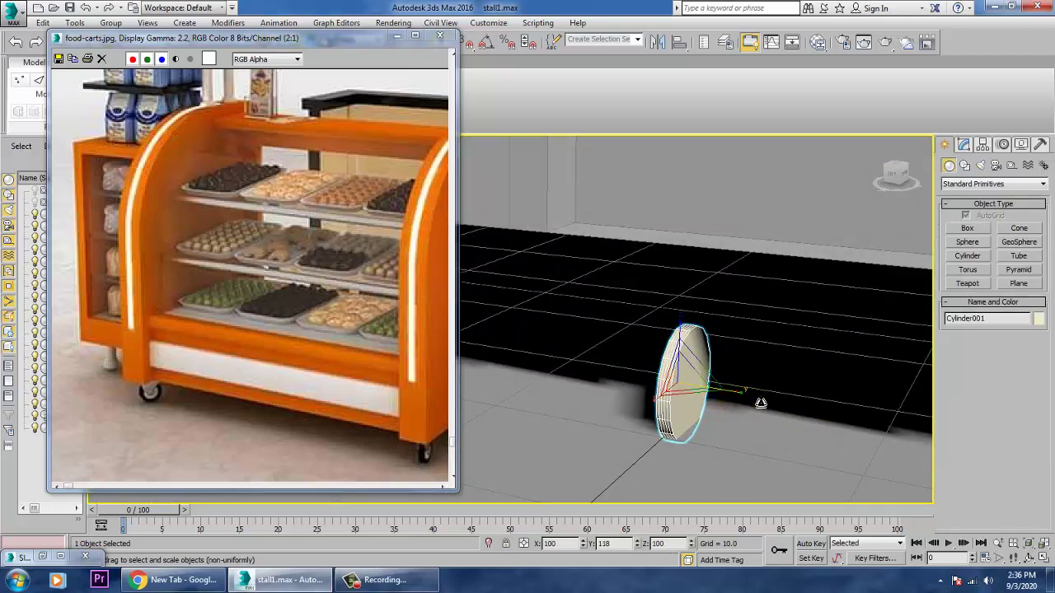
pyautogui.moveTo(760, 402); pyautogui.dragTo(763, 401)
pyautogui.press('w')
# Step: Give the wheel cylinder 25 sides and 3 height segments, and convert it to an Editable Poly
pyautogui.keyDown('alt'); pyautogui.moveTo(734, 391); pyautogui.dragTo(788, 379, button='middle'); pyautogui.keyUp('alt')
pyautogui.scroll(4, 727, 396)
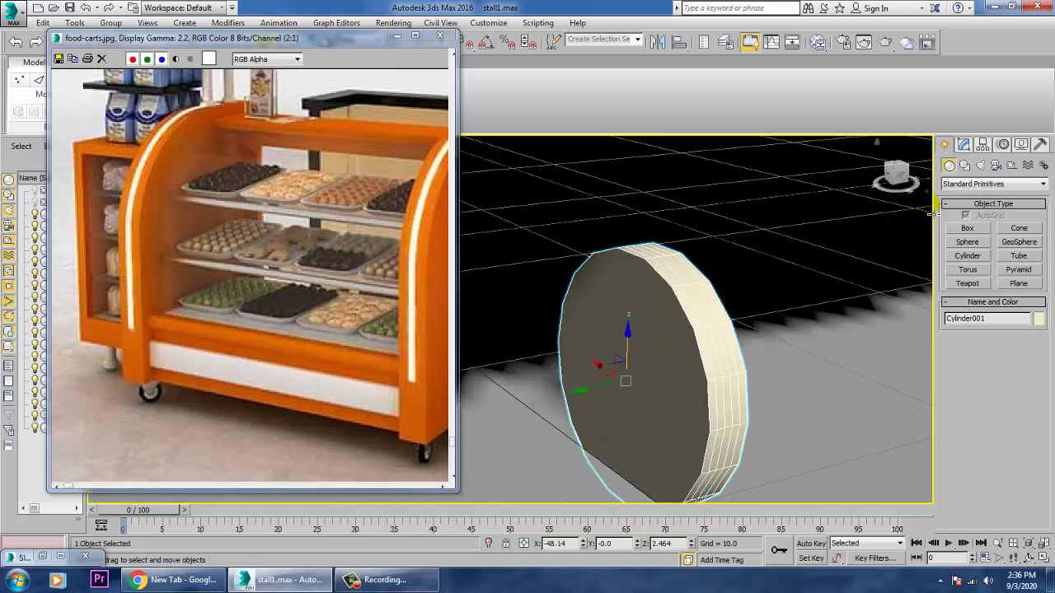
pyautogui.click(963, 146)
pyautogui.click(1038, 357)
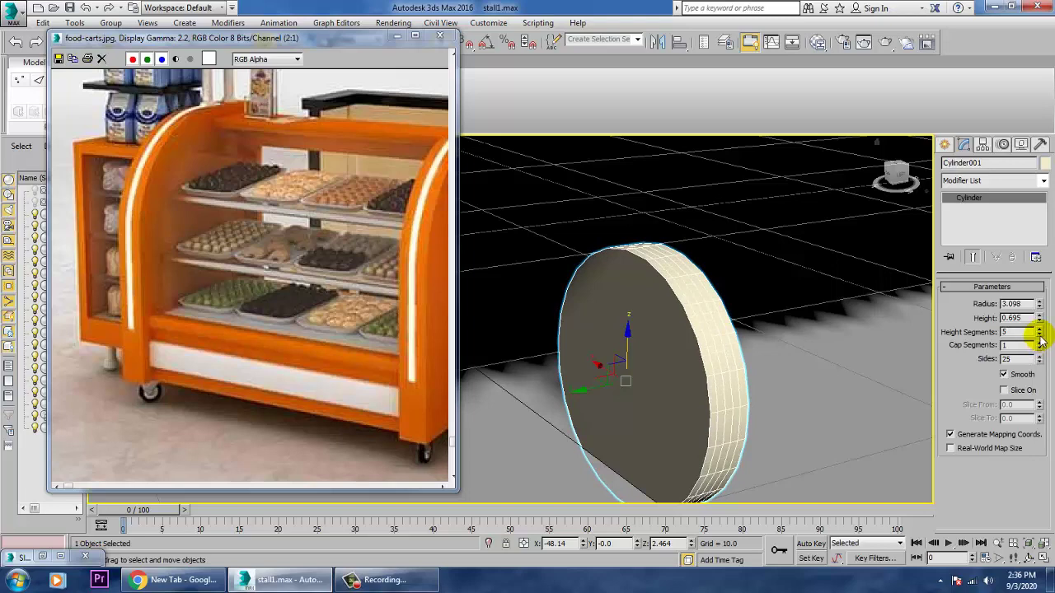
pyautogui.click(1040, 337)
pyautogui.rightClick(734, 379)
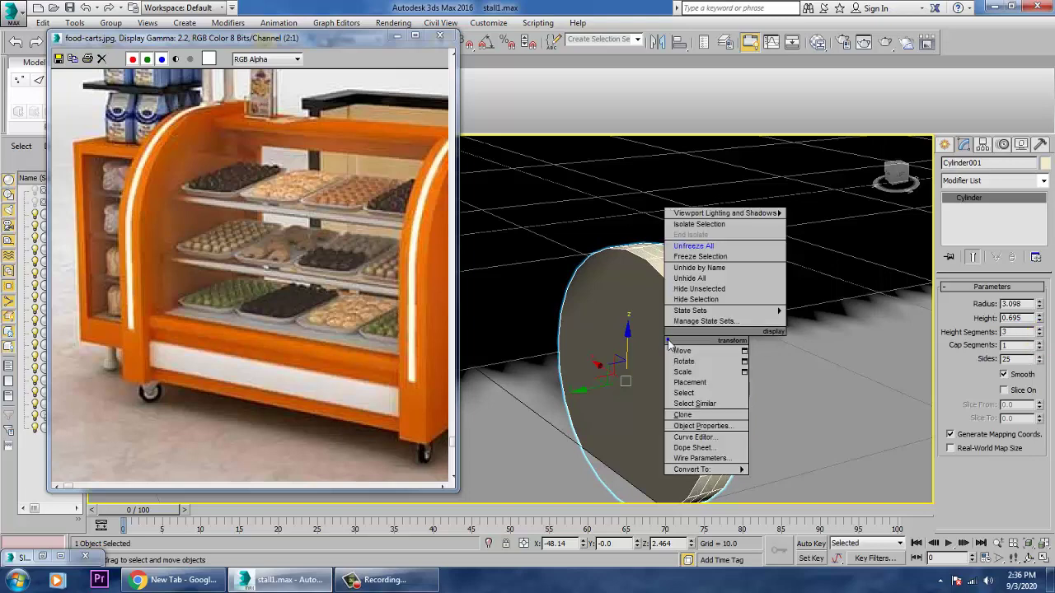
pyautogui.click(746, 421)
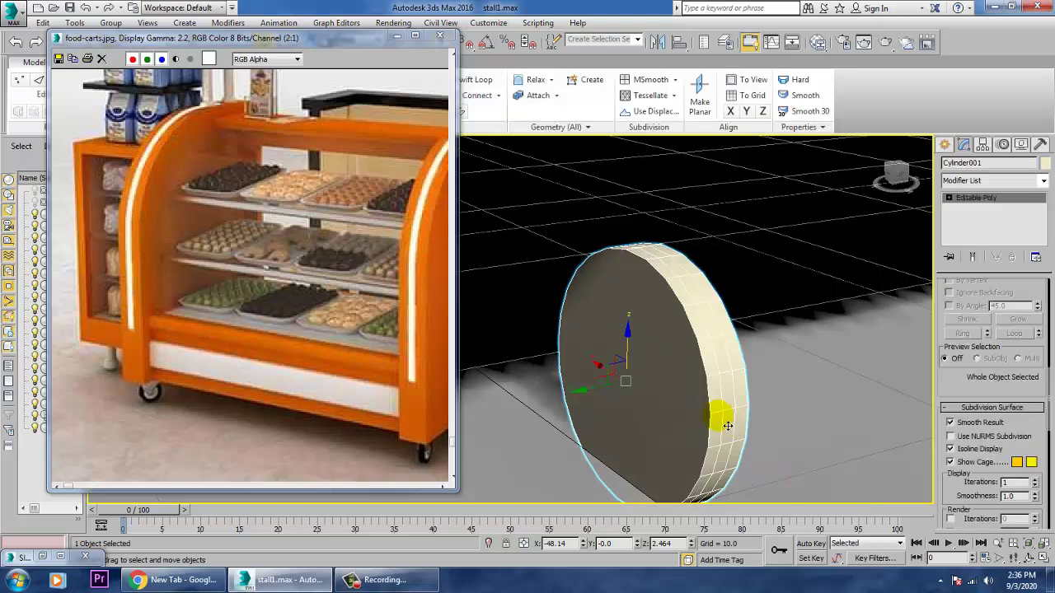
# Step: Select only the circular rim edges around both flat faces of the wheel cylinder, leaving out the edges between them
pyautogui.press('2')
pyautogui.click(709, 358)
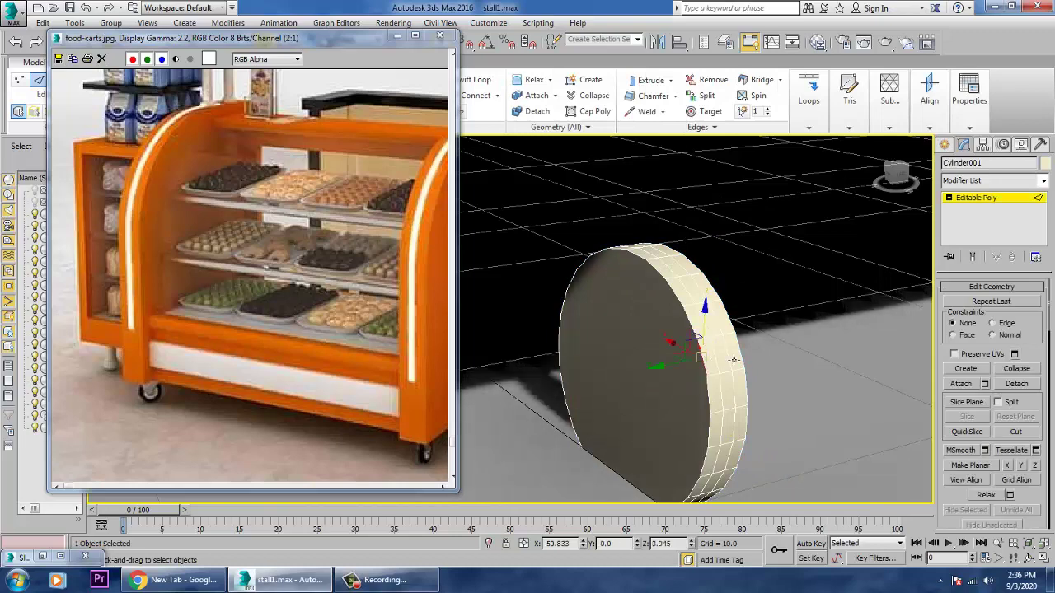
pyautogui.hotkey('alt', 'w')
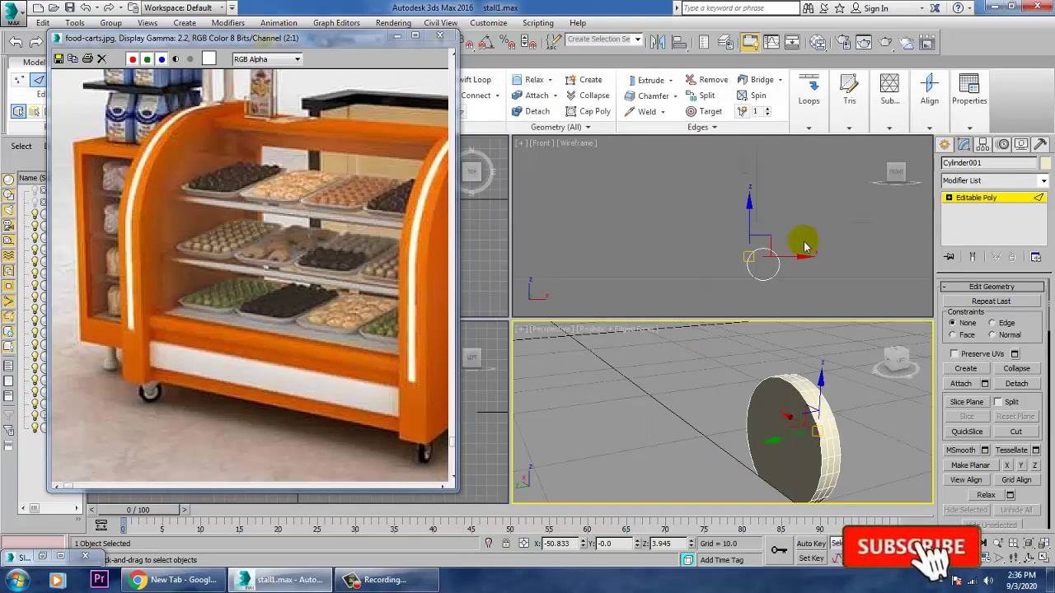
pyautogui.middleClick(492, 433)
pyautogui.hotkey('alt', 'w')
pyautogui.moveTo(535, 426); pyautogui.dragTo(624, 417, button='middle')
pyautogui.scroll(-7, 625, 417)
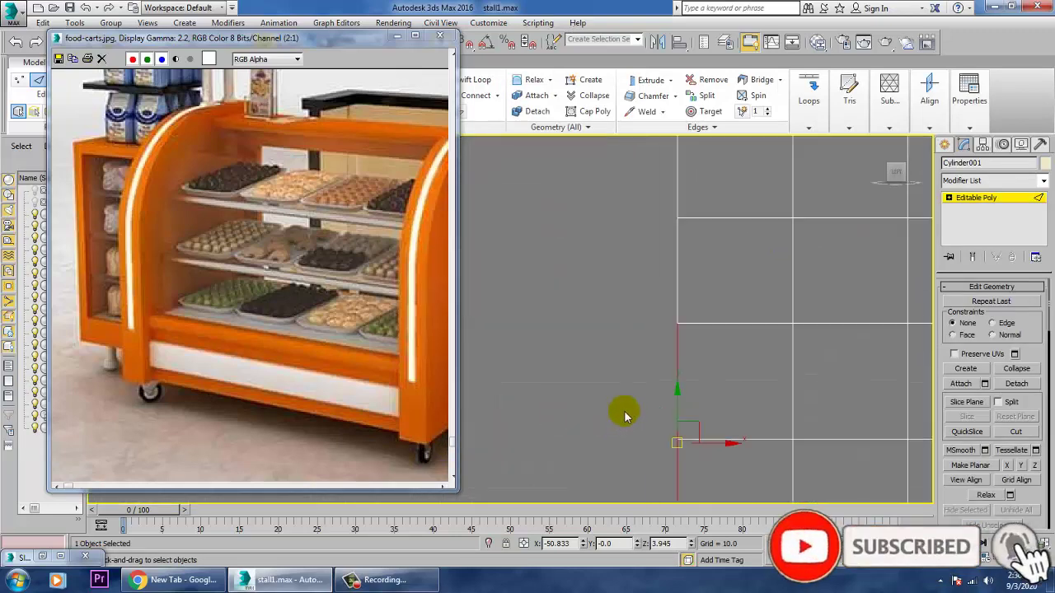
pyautogui.scroll(-3, 642, 398)
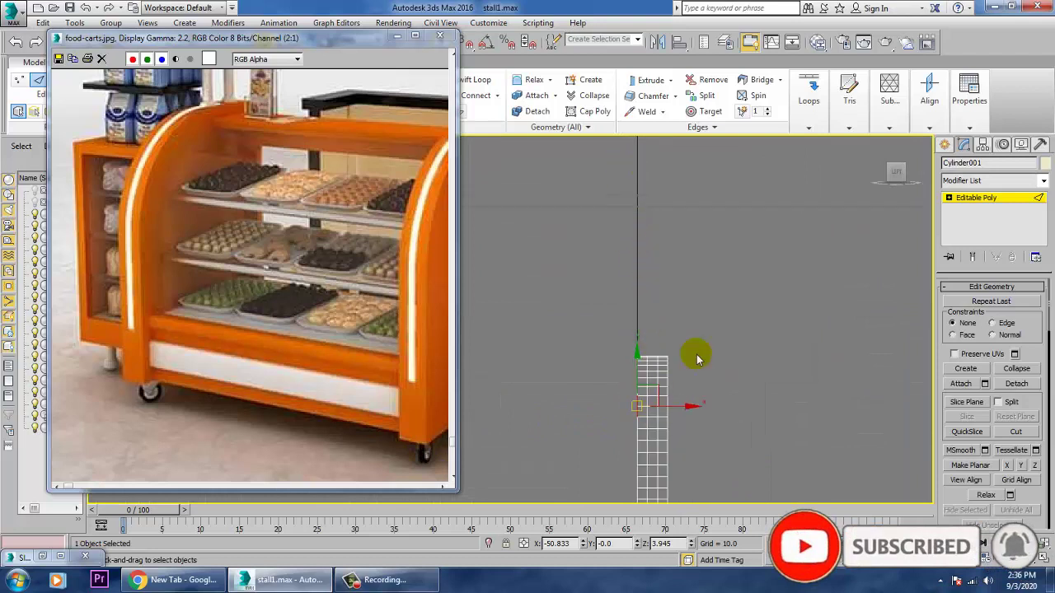
pyautogui.scroll(-2, 687, 386)
pyautogui.moveTo(687, 385); pyautogui.dragTo(653, 226, button='middle')
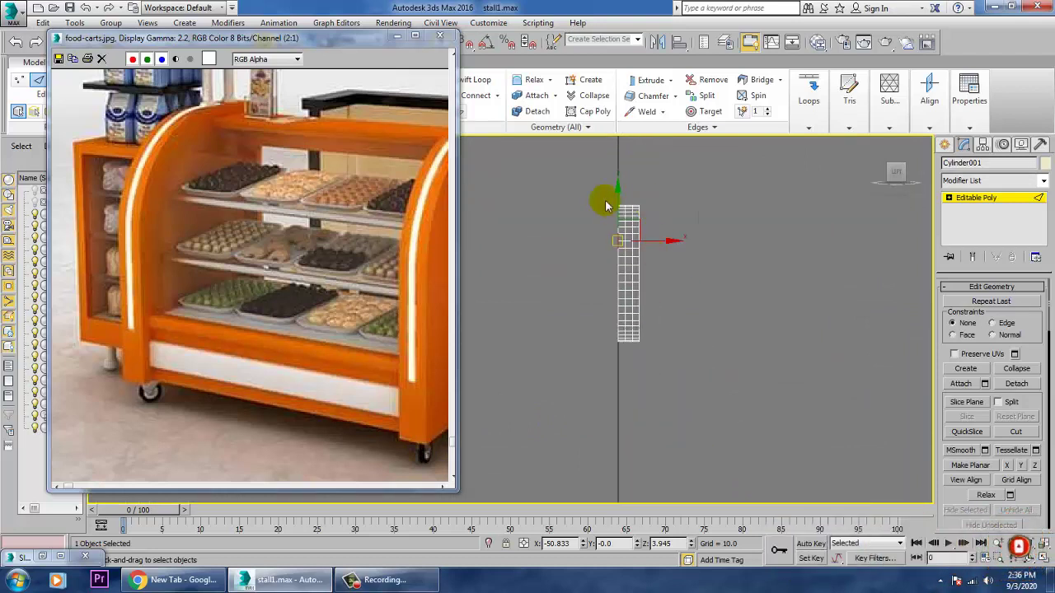
pyautogui.moveTo(632, 416); pyautogui.dragTo(643, 424)
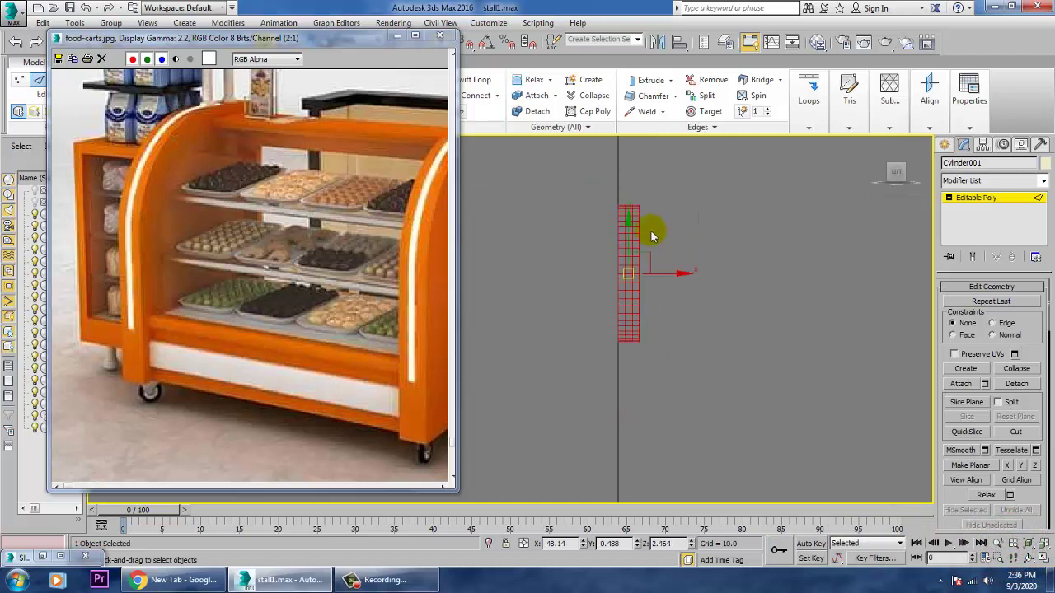
pyautogui.scroll(4, 639, 237)
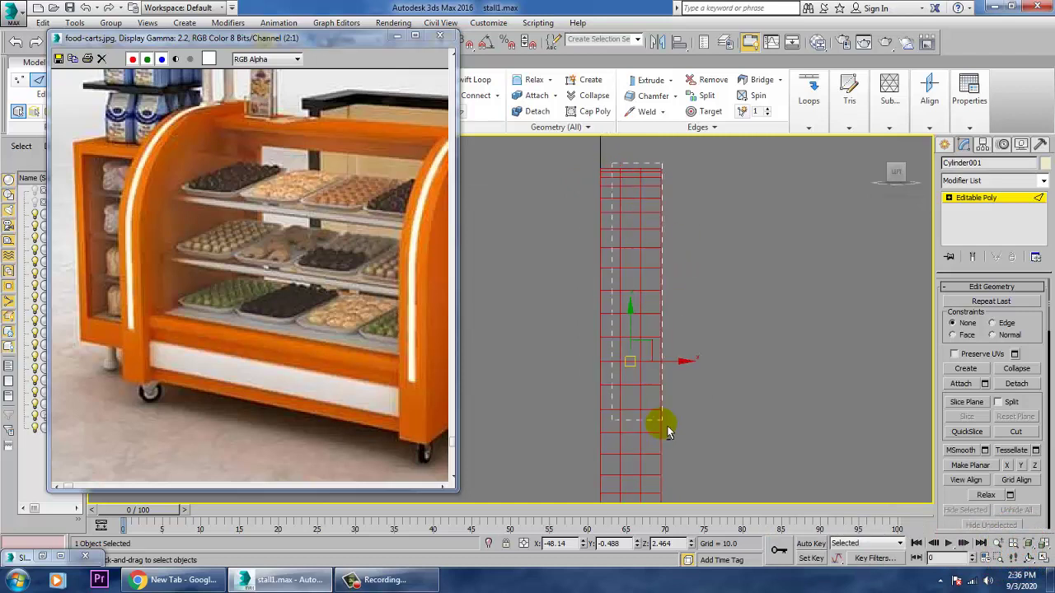
pyautogui.keyDown('alt'); pyautogui.moveTo(653, 452); pyautogui.dragTo(655, 460); pyautogui.keyUp('alt')
pyautogui.moveTo(655, 430); pyautogui.dragTo(636, 285, button='middle')
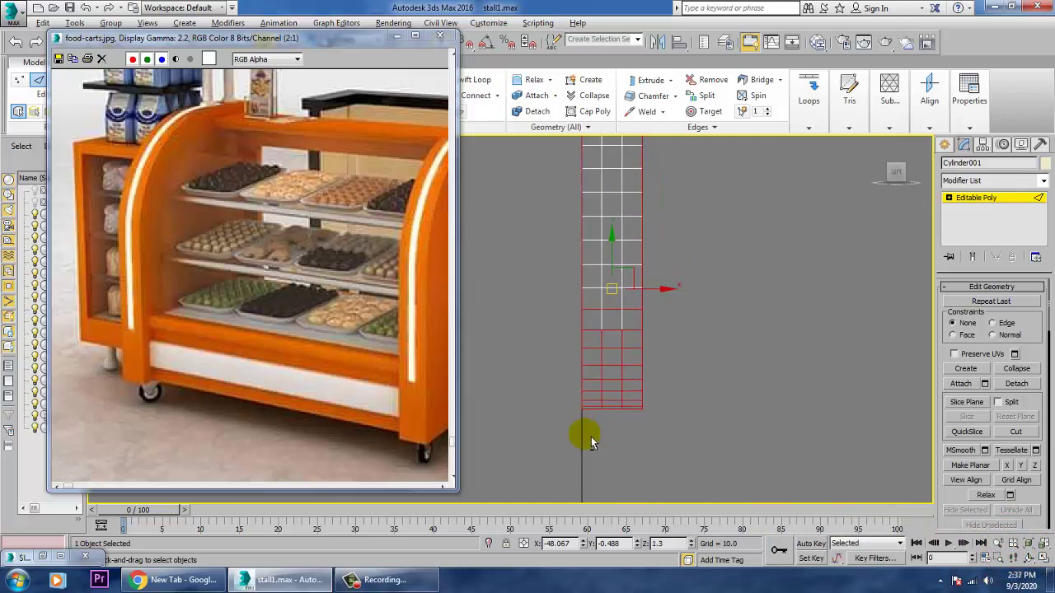
pyautogui.moveTo(591, 437); pyautogui.dragTo(644, 262)
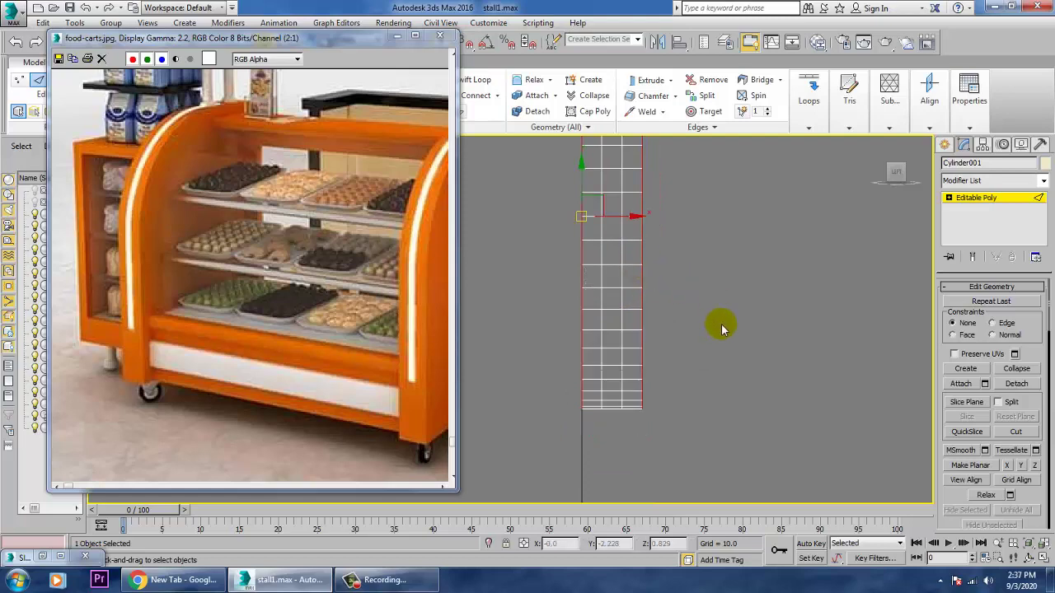
pyautogui.hotkey('alt', 'w')
pyautogui.rightClick(807, 450)
pyautogui.hotkey('alt', 'w')
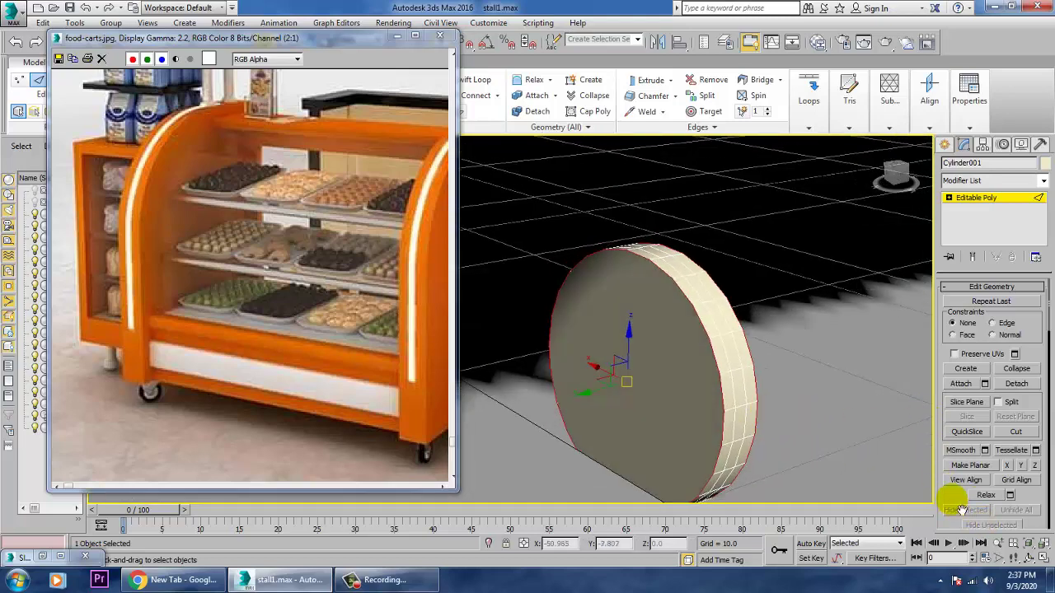
# Step: Chamfer the selected rim edges slightly to round both sides of the wheel, and leave edge editing
pyautogui.moveTo(952, 502); pyautogui.dragTo(951, 204)
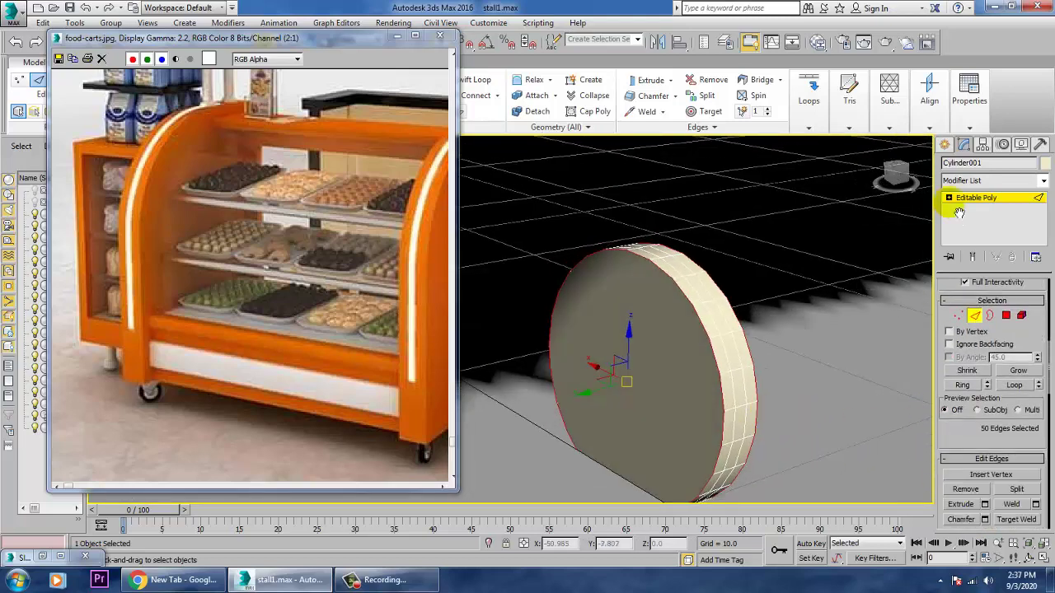
pyautogui.click(983, 519)
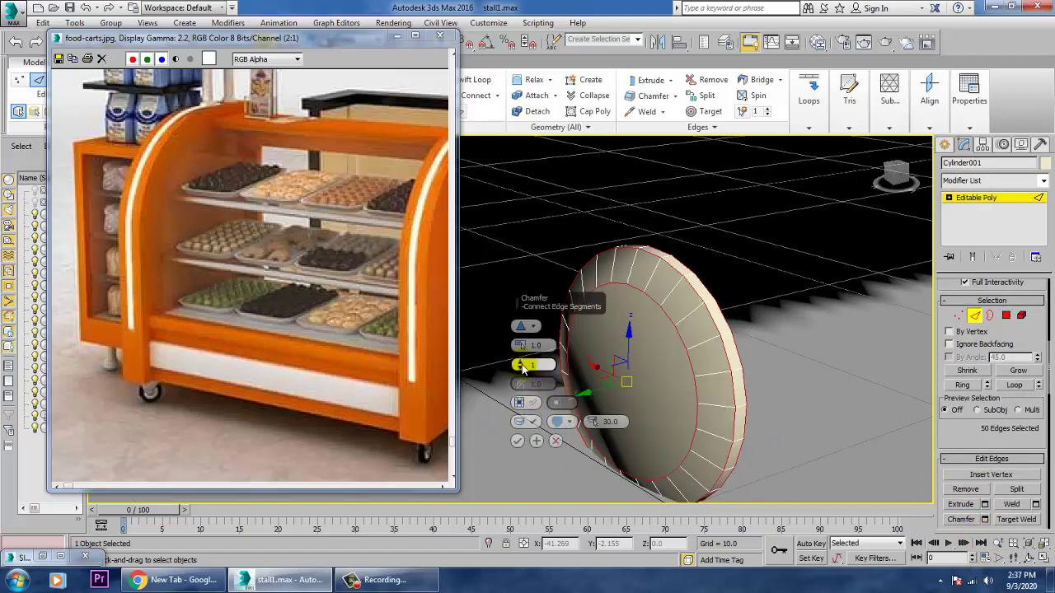
pyautogui.moveTo(520, 368); pyautogui.dragTo(519, 356)
pyautogui.click(517, 442)
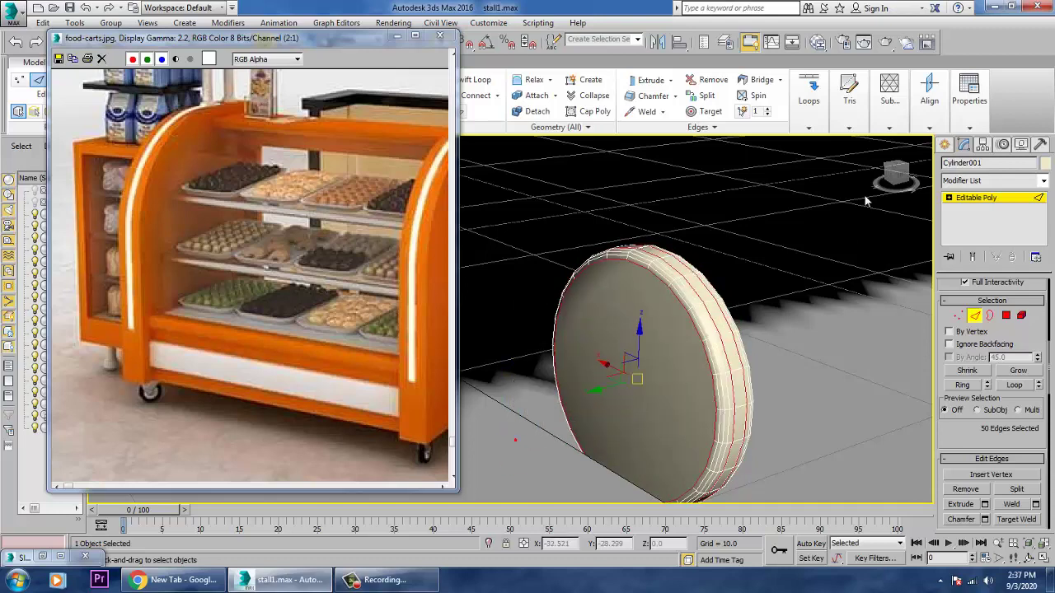
pyautogui.click(1003, 200)
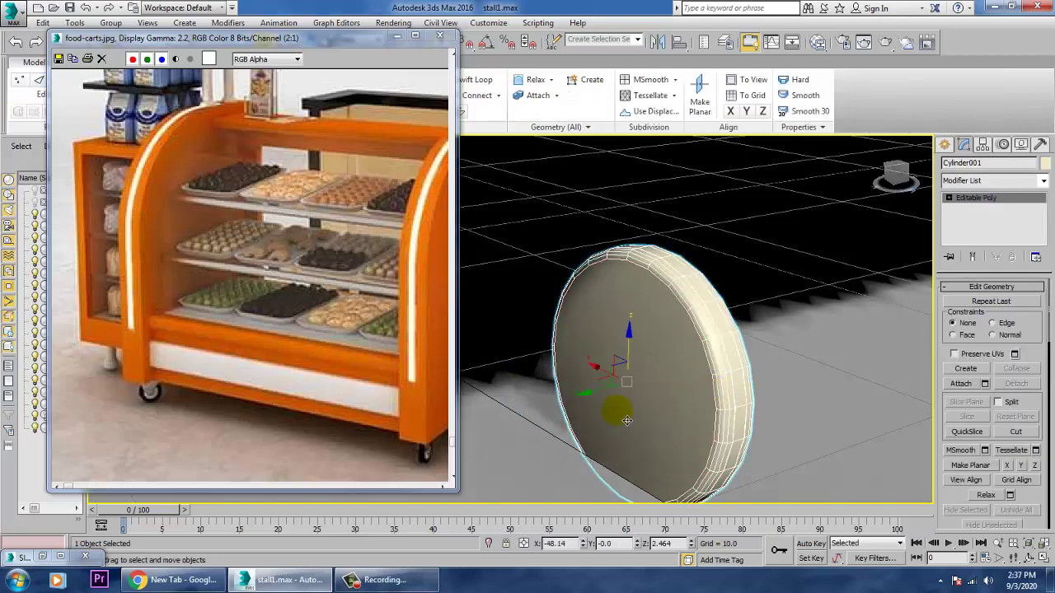
# Step: Scale the wheel along its thickness to make it wider, and convert it to an Editable Poly again
pyautogui.press('r')
pyautogui.moveTo(590, 408); pyautogui.dragTo(554, 414)
pyautogui.scroll(-5, 800, 353)
pyautogui.keyDown('alt'); pyautogui.moveTo(800, 368); pyautogui.dragTo(825, 371, button='middle'); pyautogui.keyUp('alt')
pyautogui.scroll(4, 784, 372)
pyautogui.scroll(3, 825, 371)
pyautogui.press('w')
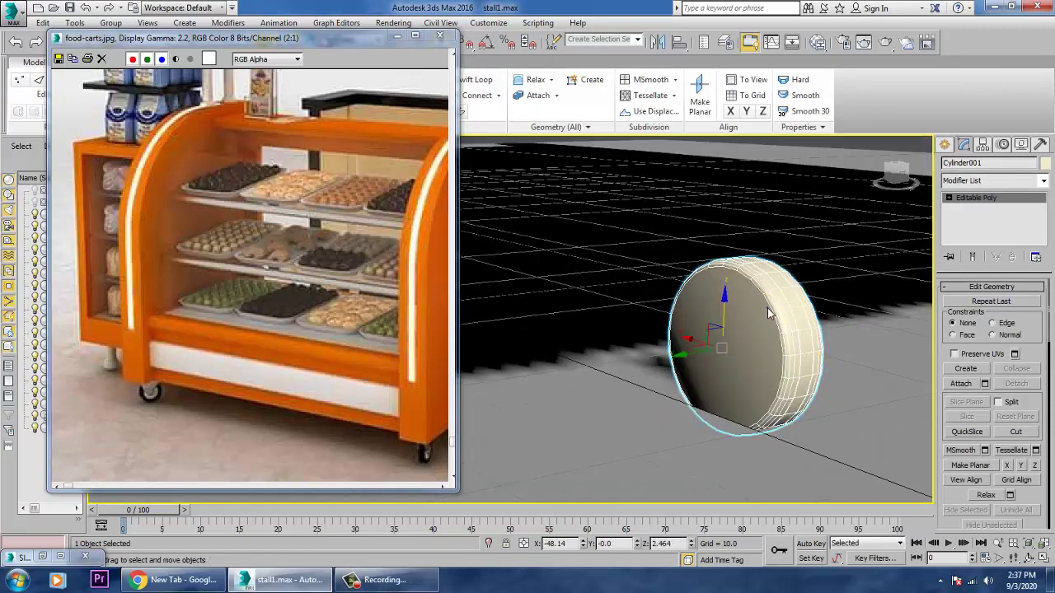
pyautogui.rightClick(767, 314)
pyautogui.moveTo(824, 432)
pyautogui.click(898, 445)
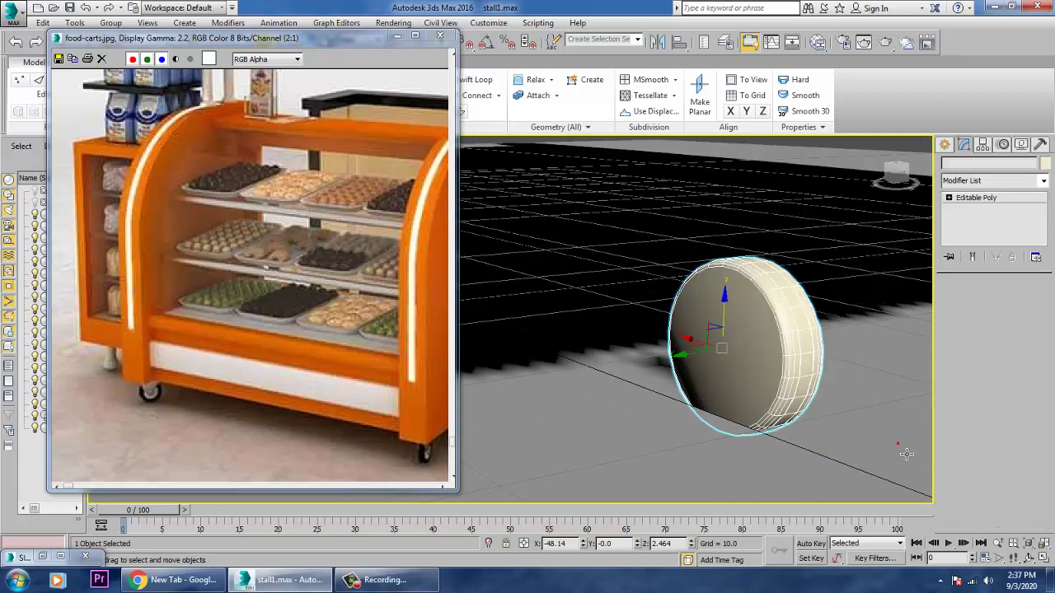
# Step: Select the flat polygons on both sides of the wheel and inset them by about 1.907
pyautogui.press('4')
pyautogui.click(732, 368)
pyautogui.keyDown('alt'); pyautogui.moveTo(732, 368); pyautogui.dragTo(781, 359, button='middle'); pyautogui.keyUp('alt')
pyautogui.keyDown('ctrl'); pyautogui.click(771, 374); pyautogui.keyUp('ctrl')
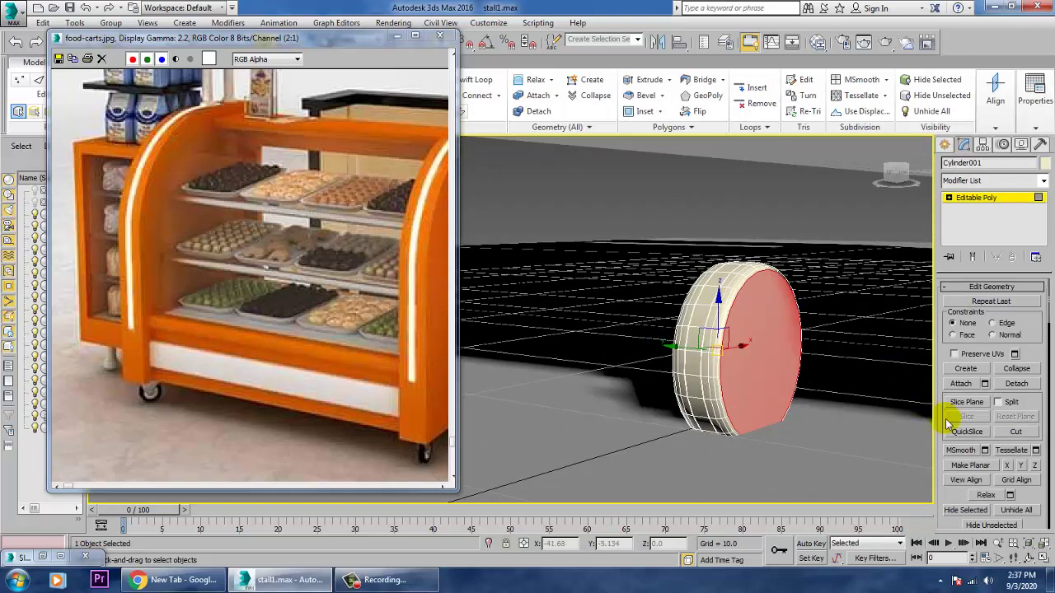
pyautogui.moveTo(1030, 493); pyautogui.dragTo(1050, 159)
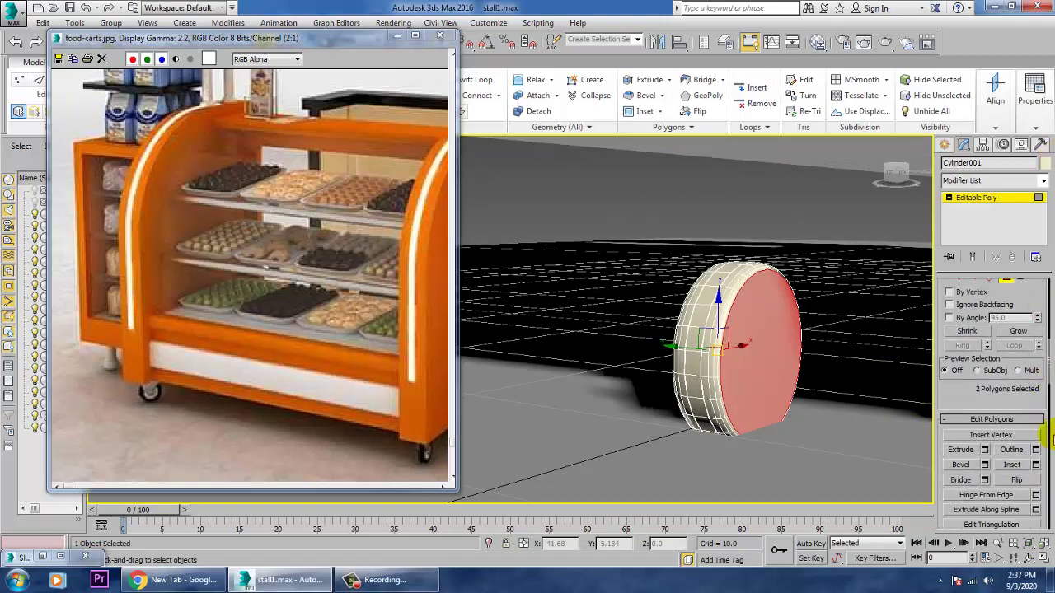
pyautogui.click(1036, 465)
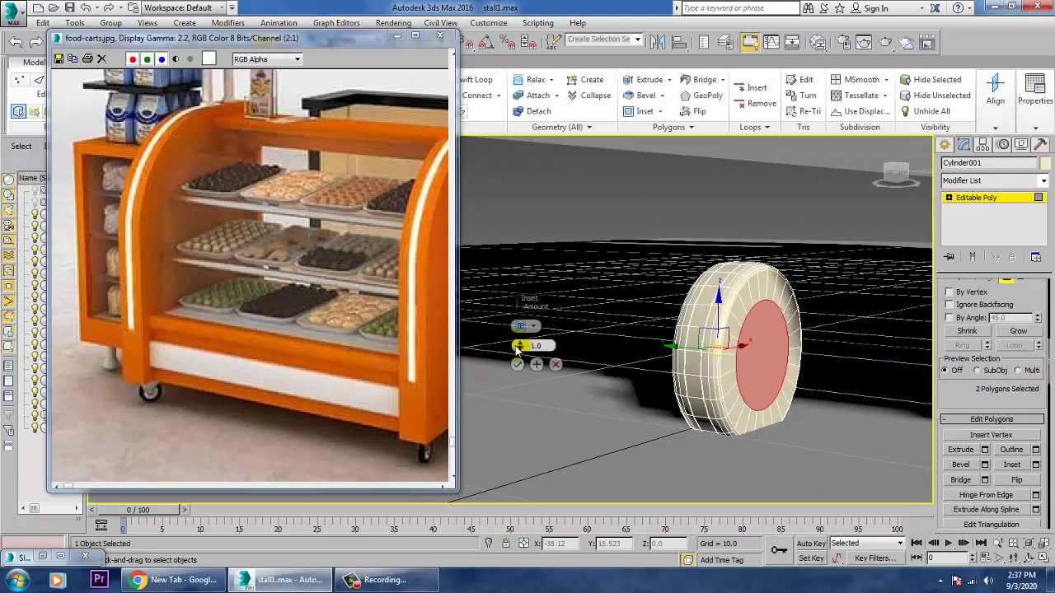
pyautogui.moveTo(517, 350); pyautogui.dragTo(518, 360)
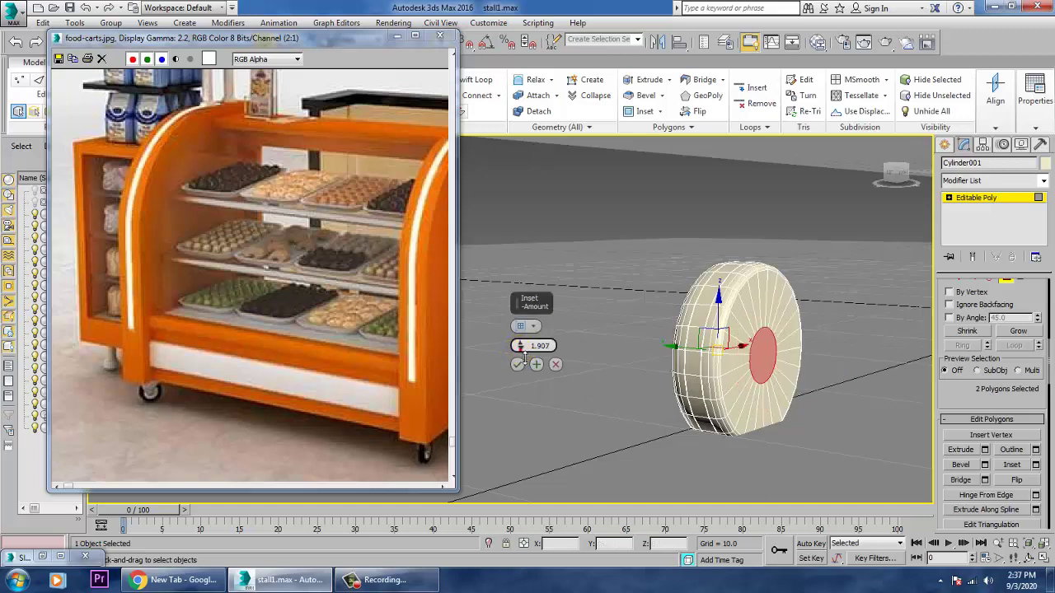
pyautogui.click(515, 365)
# Step: Bevel the inset polygons outward a short distance with a reduced outline to form tapered hubs
pyautogui.scroll(4, 881, 401)
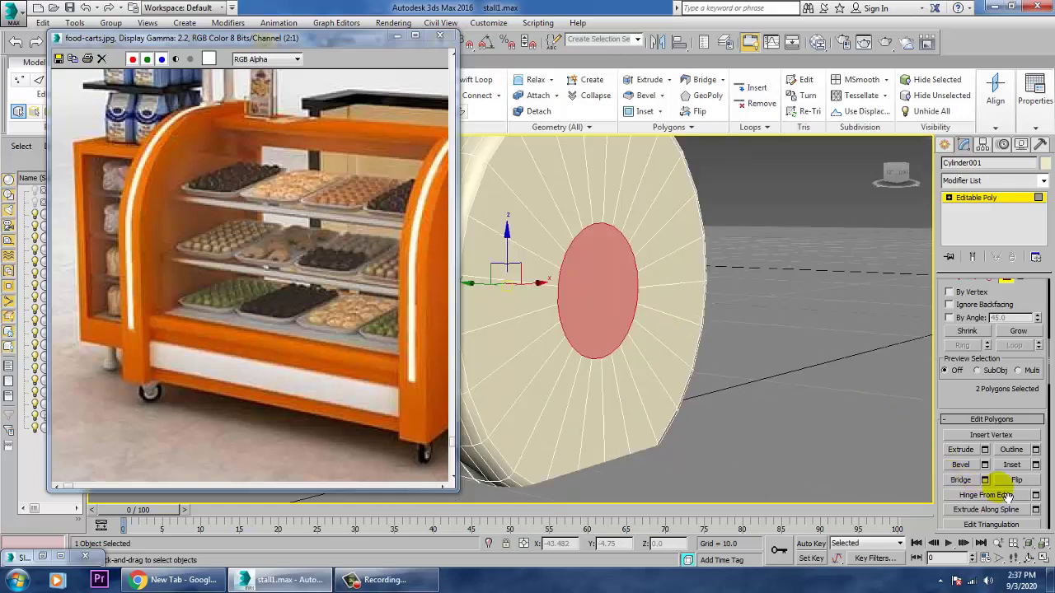
pyautogui.click(984, 465)
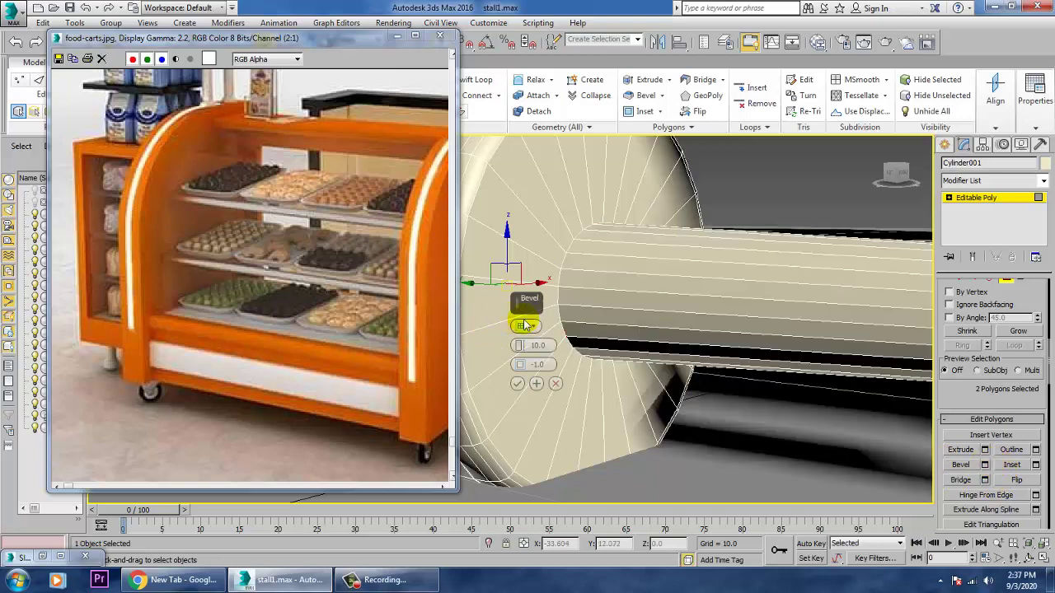
pyautogui.moveTo(520, 350)
pyautogui.mouseDown()
pyautogui.moveTo(536, 397)
pyautogui.moveTo(521, 349)
pyautogui.mouseUp()
pyautogui.click(517, 384)
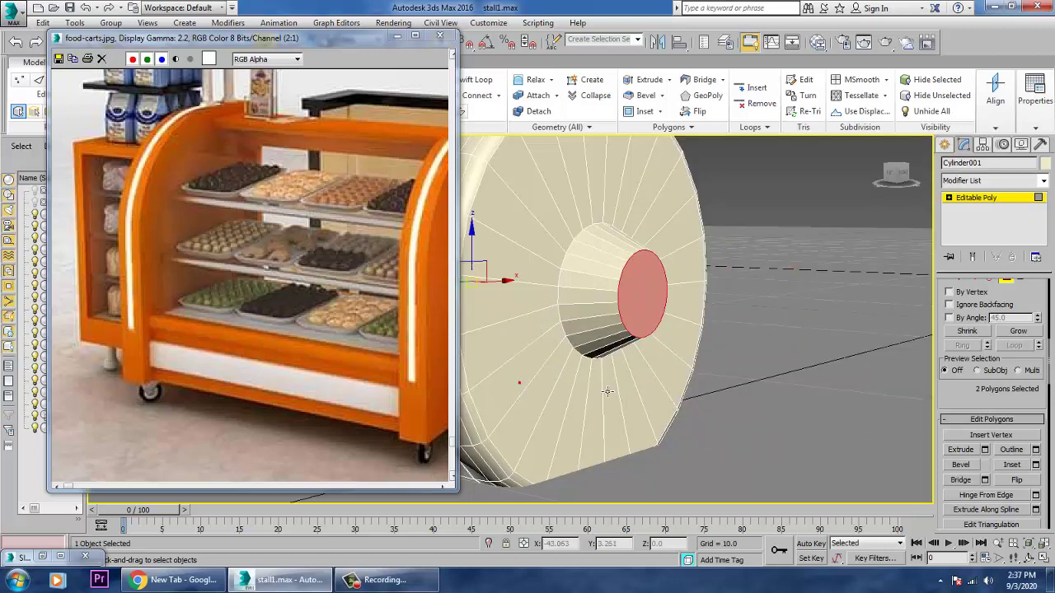
# Step: Draw a closed four-point Line in the front view as a bracket outline, wide above the wheel and narrowing to its hub
pyautogui.scroll(-6, 717, 381)
pyautogui.moveTo(717, 382)
pyautogui.keyDown('alt'); pyautogui.mouseDown(button='middle')
pyautogui.moveTo(814, 378)
pyautogui.moveTo(705, 377)
pyautogui.mouseUp(button='middle'); pyautogui.keyUp('alt')
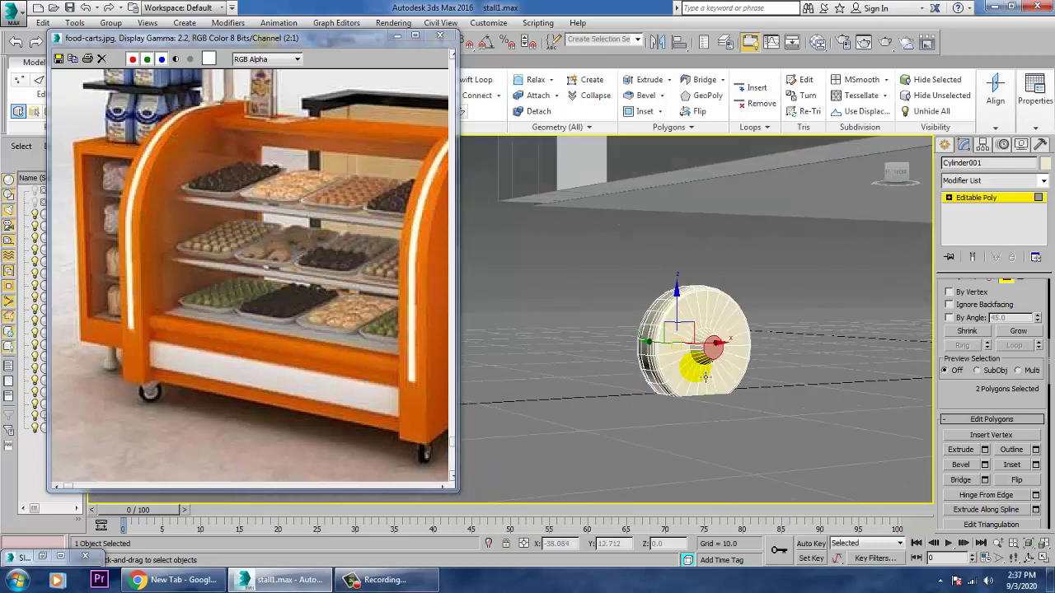
pyautogui.hotkey('alt', 'w')
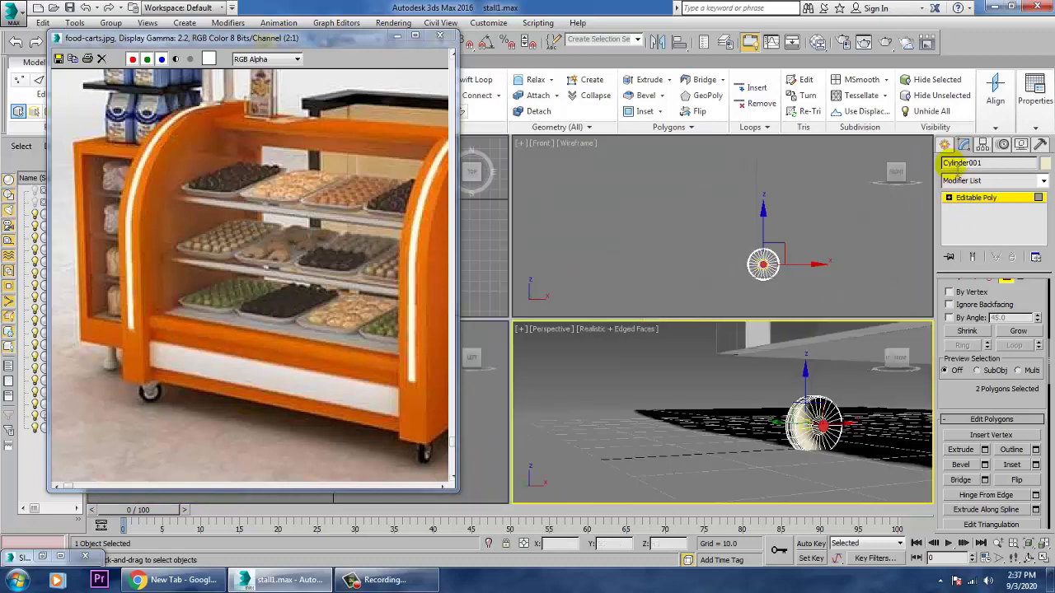
pyautogui.click(944, 144)
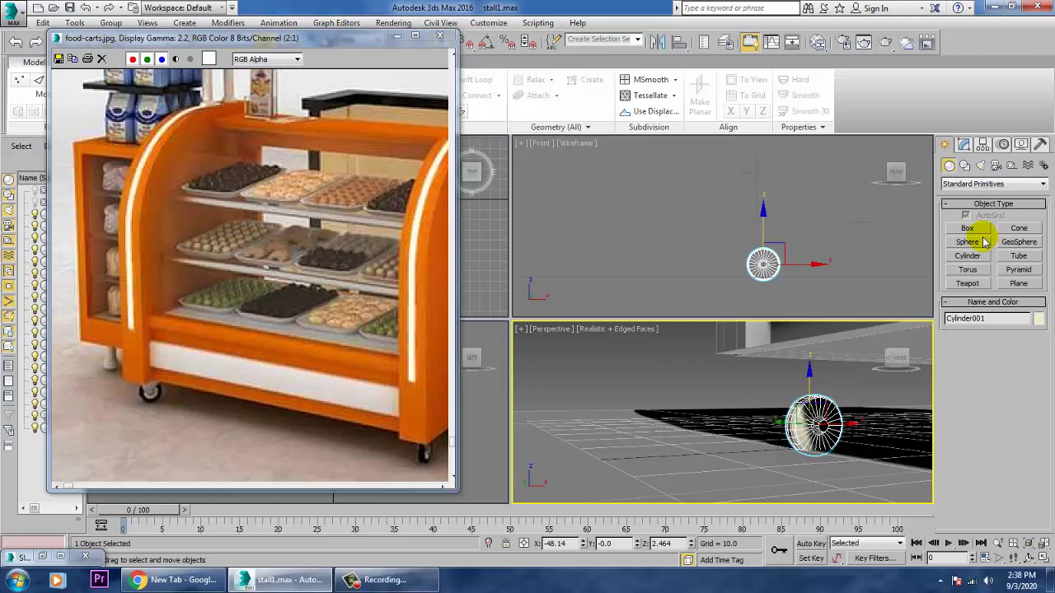
pyautogui.click(968, 231)
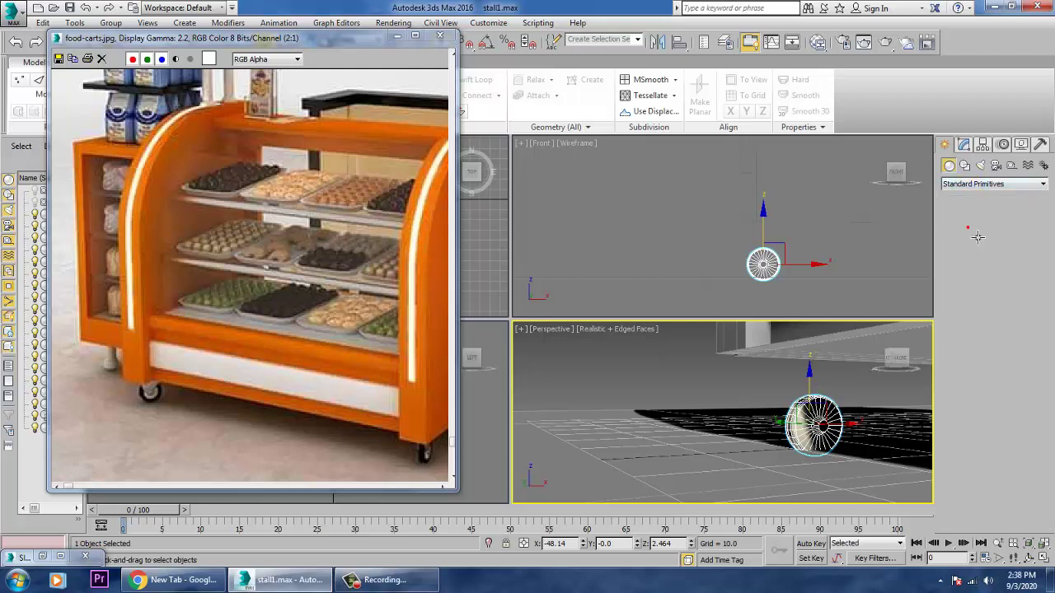
pyautogui.press('Escape')
pyautogui.click(966, 168)
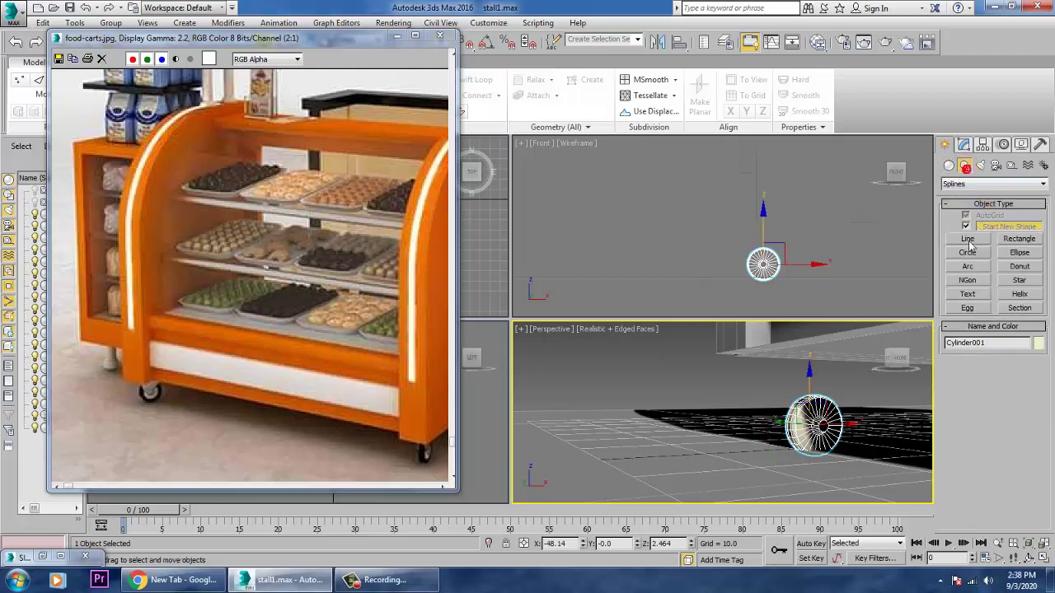
pyautogui.click(968, 240)
pyautogui.moveTo(816, 276); pyautogui.dragTo(799, 271, button='middle')
pyautogui.hotkey('alt', 'w')
pyautogui.moveTo(708, 288); pyautogui.dragTo(799, 270, button='middle')
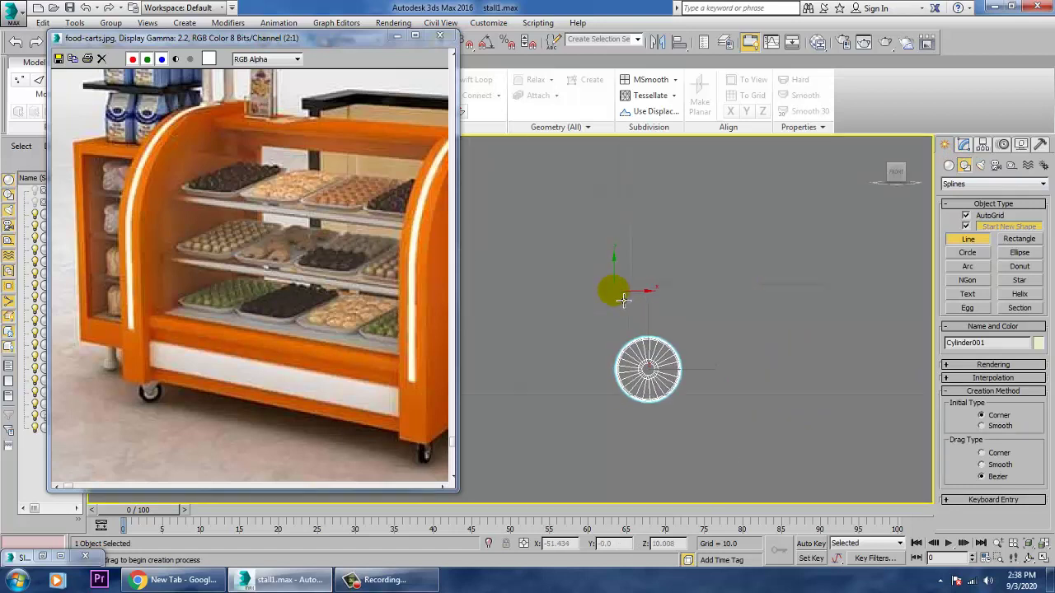
pyautogui.click(616, 301)
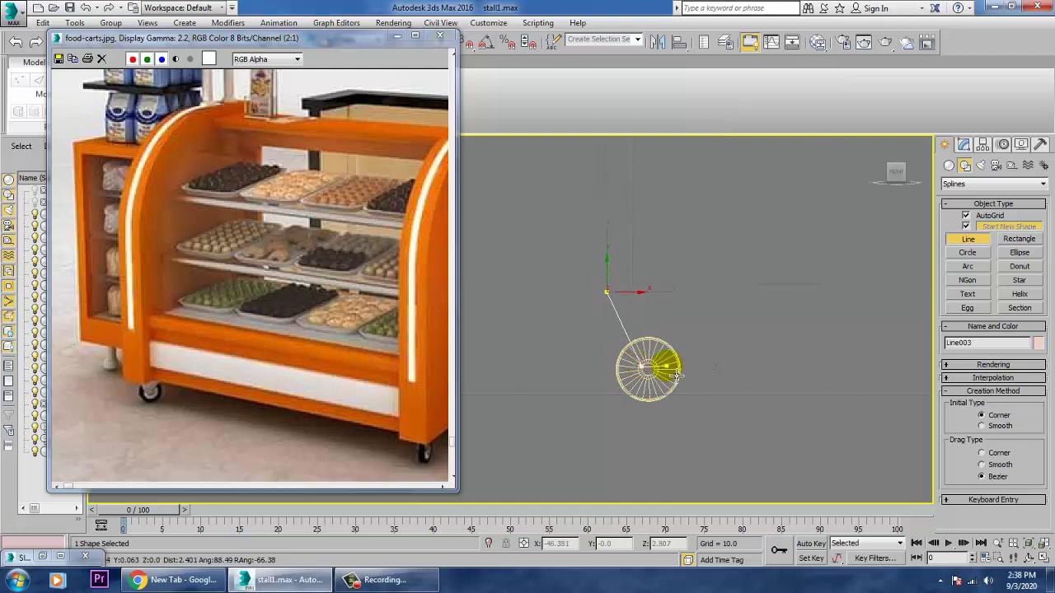
pyautogui.click(699, 303)
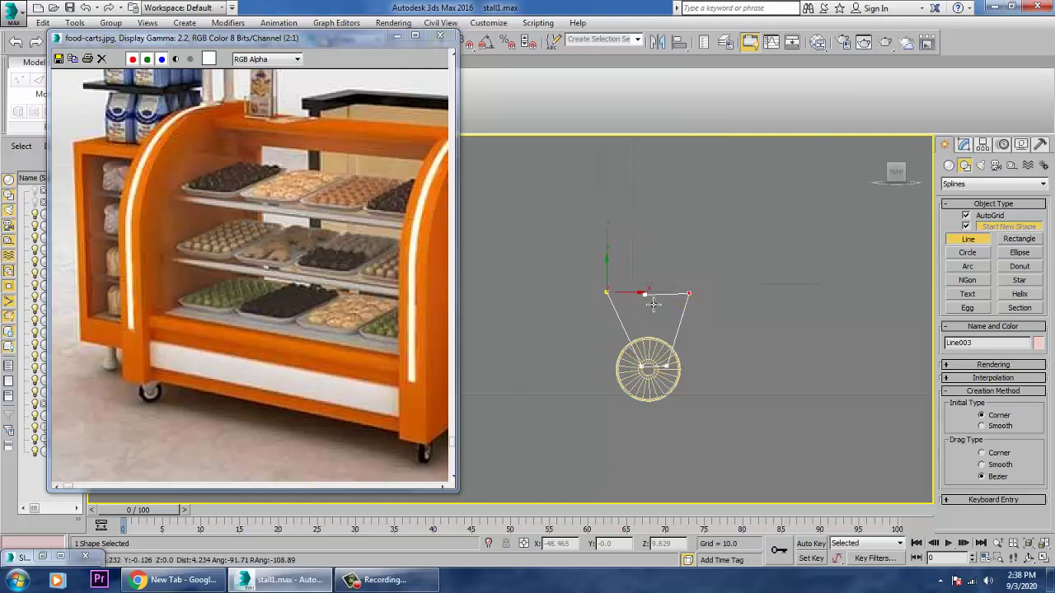
pyautogui.click(608, 295)
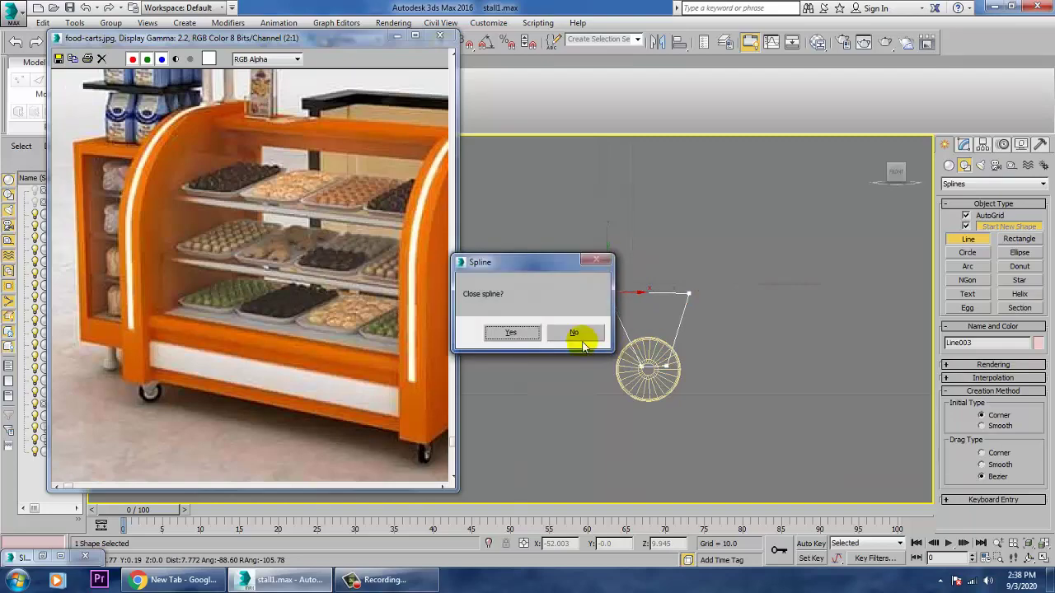
pyautogui.click(522, 340)
pyautogui.rightClick(739, 423)
# Step: Select the wheel in the perspective view and raise it along Z to about 5.11, closer to the bracket outline's upper edge
pyautogui.hotkey('alt', 'w')
pyautogui.rightClick(769, 433)
pyautogui.hotkey('alt', 'w')
pyautogui.scroll(-5, 782, 434)
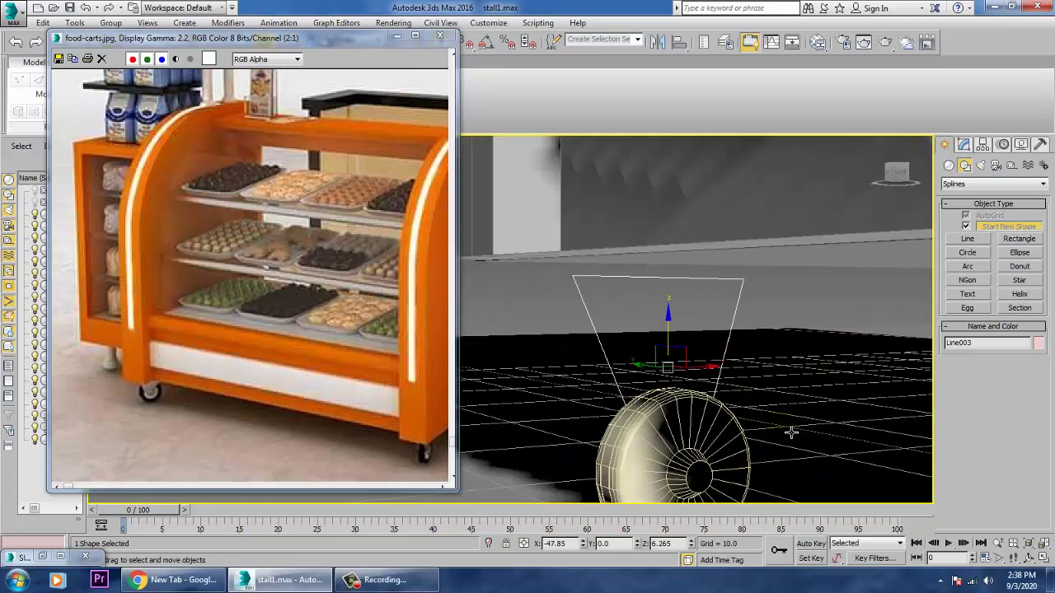
pyautogui.keyDown('alt'); pyautogui.moveTo(791, 434); pyautogui.dragTo(728, 434, button='middle'); pyautogui.keyUp('alt')
pyautogui.click(725, 430)
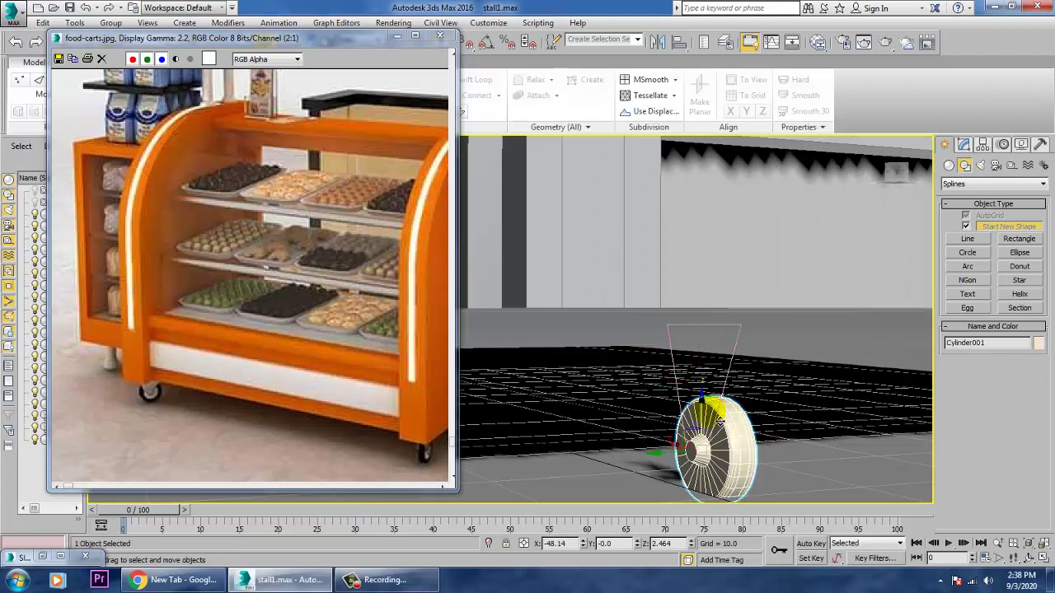
pyautogui.moveTo(715, 417); pyautogui.dragTo(713, 373)
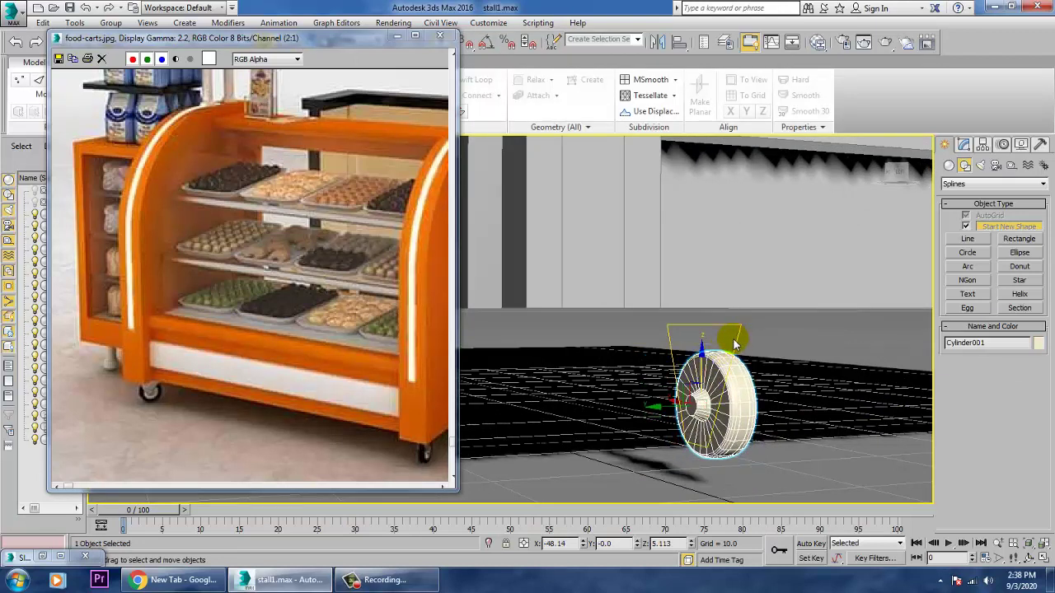
# Step: Select the bracket outline's two upper vertices and raise them about 0.54 along Z
pyautogui.click(733, 341)
pyautogui.click(736, 347)
pyautogui.press('1')
pyautogui.moveTo(637, 429); pyautogui.dragTo(732, 478)
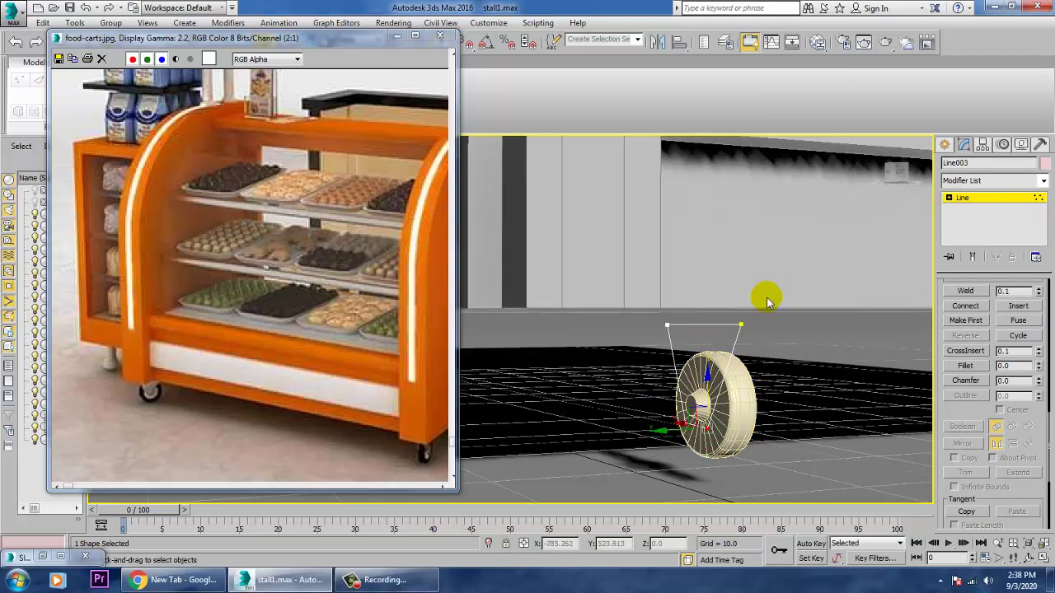
pyautogui.moveTo(621, 269); pyautogui.dragTo(795, 357)
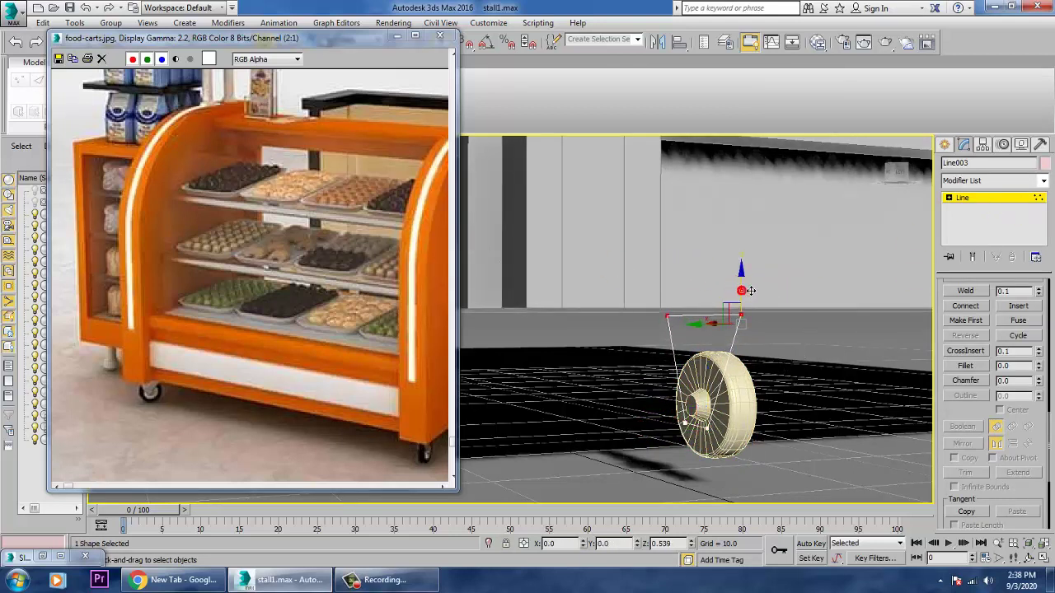
pyautogui.moveTo(742, 290); pyautogui.dragTo(742, 289)
pyautogui.click(984, 202)
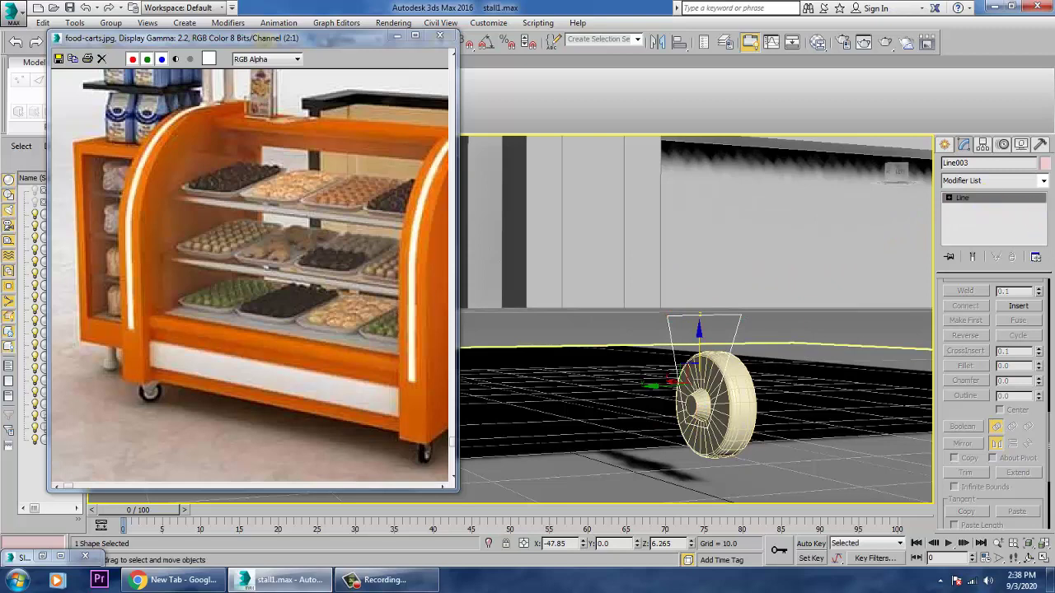
# Step: Apply an Extrude modifier to the bracket outline with an amount of 2.5
pyautogui.click(1043, 181)
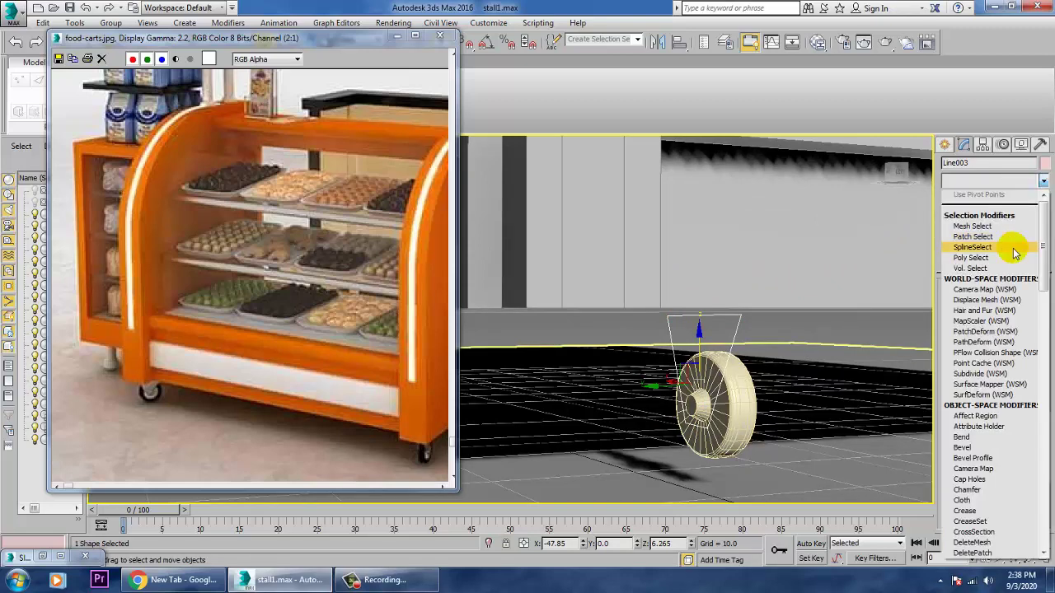
pyautogui.write('ex')
pyautogui.press('Return')
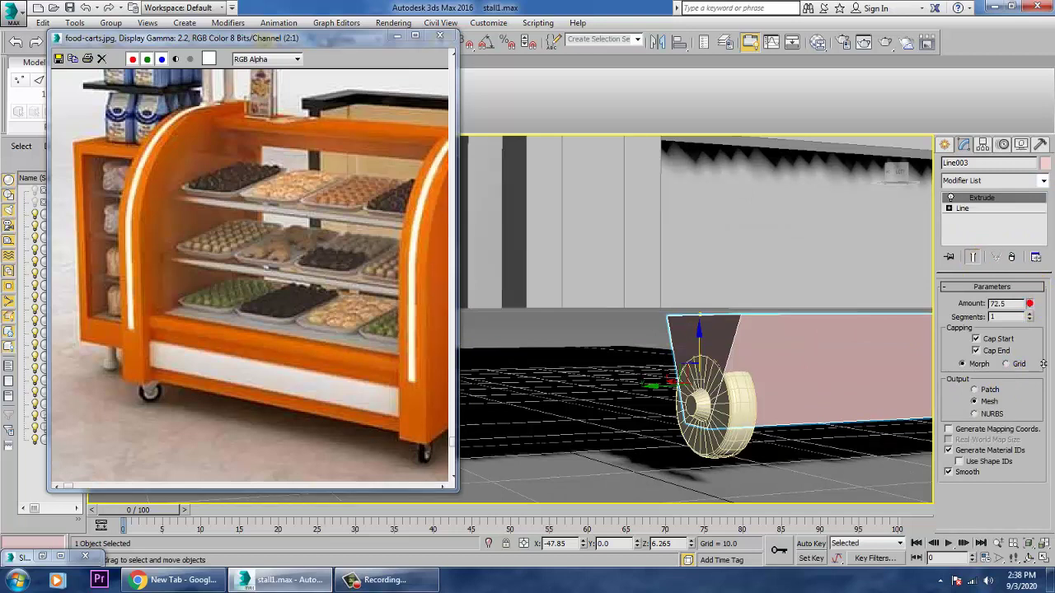
pyautogui.moveTo(1043, 363); pyautogui.dragTo(1044, 445)
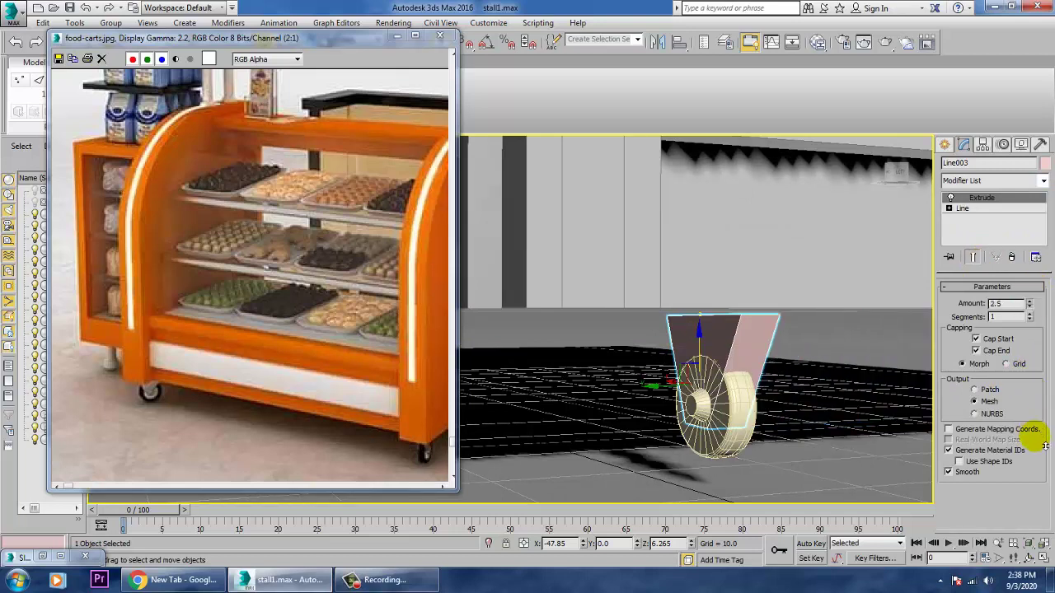
# Step: Adjust the extruded bracket's scale and move it to X -48.178, Y 0.816 so it straddles the wheel
pyautogui.keyDown('alt'); pyautogui.moveTo(900, 394); pyautogui.dragTo(832, 400, button='middle'); pyautogui.keyUp('alt')
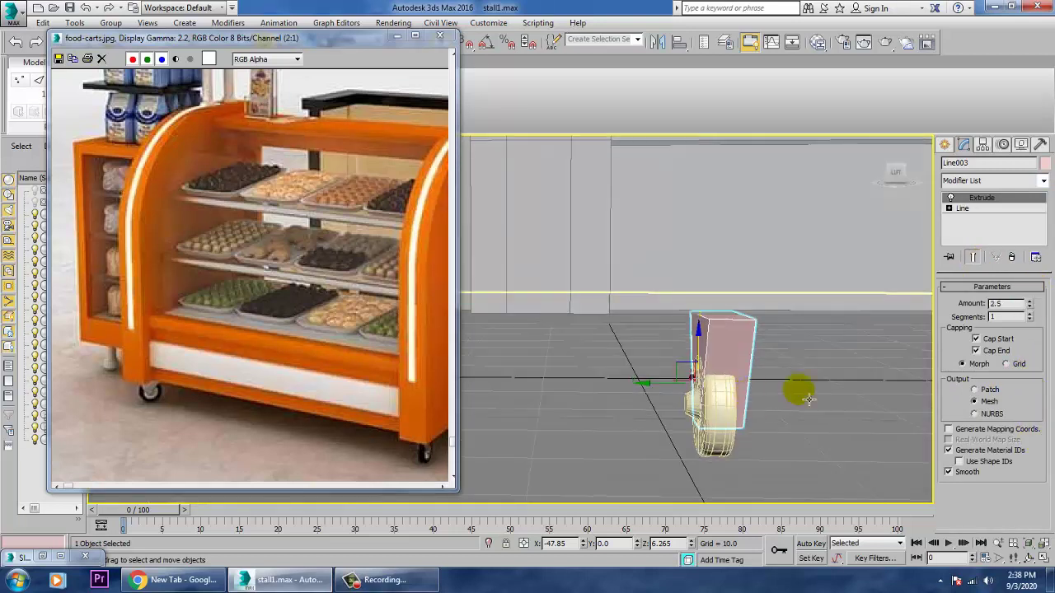
pyautogui.press('r')
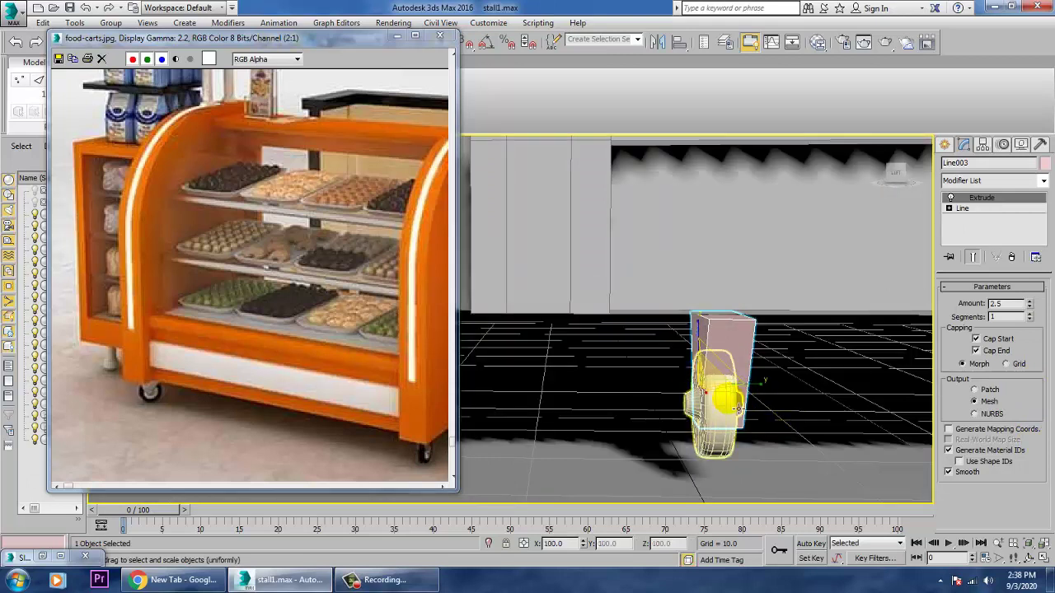
pyautogui.moveTo(777, 396)
pyautogui.mouseDown()
pyautogui.moveTo(796, 395)
pyautogui.moveTo(770, 401)
pyautogui.mouseUp()
pyautogui.press('w')
pyautogui.moveTo(675, 388); pyautogui.dragTo(661, 392)
pyautogui.keyDown('alt'); pyautogui.moveTo(809, 408); pyautogui.dragTo(703, 407, button='middle'); pyautogui.keyUp('alt')
pyautogui.moveTo(760, 395); pyautogui.dragTo(754, 392)
pyautogui.scroll(3, 751, 401)
pyautogui.keyDown('alt'); pyautogui.moveTo(753, 406); pyautogui.dragTo(753, 406, button='middle'); pyautogui.keyUp('alt')
# Step: Convert the bracket to Editable Poly and add Swift Loops: one horizontal above the wheel and two lengthwise beside the wheel
pyautogui.rightClick(633, 333)
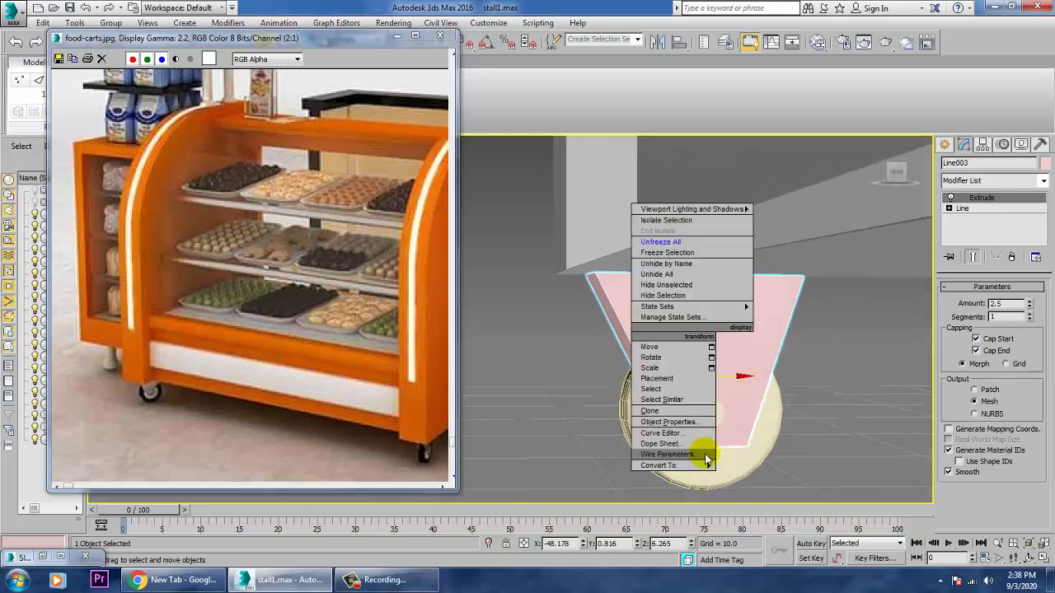
pyautogui.moveTo(707, 466)
pyautogui.click(781, 476)
pyautogui.keyDown('alt'); pyautogui.moveTo(710, 369); pyautogui.dragTo(791, 361, button='middle'); pyautogui.keyUp('alt')
pyautogui.click(464, 79)
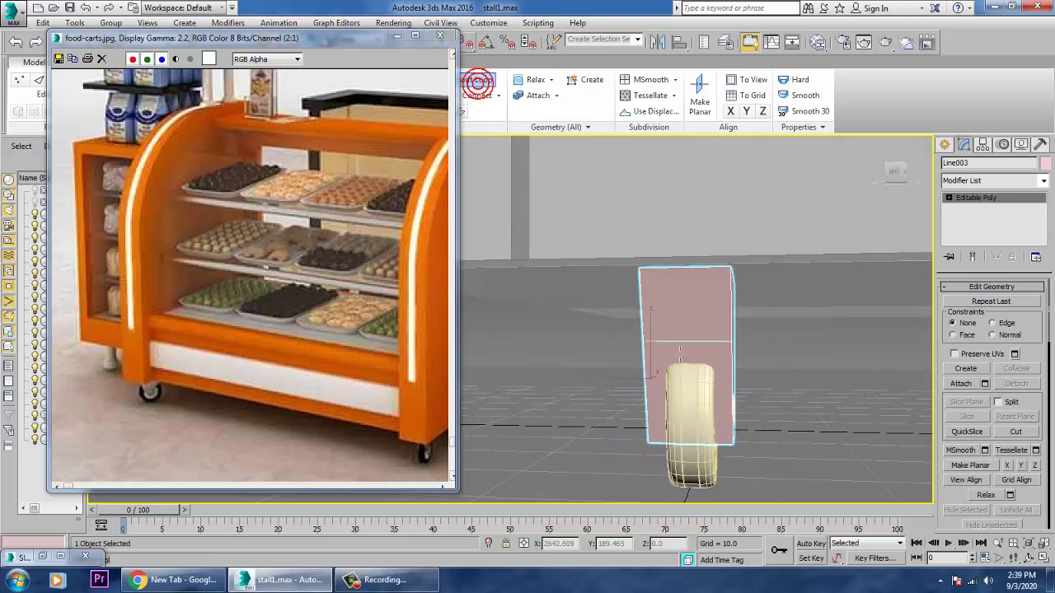
pyautogui.click(670, 286)
pyautogui.keyDown('alt'); pyautogui.moveTo(670, 286); pyautogui.dragTo(713, 337, button='middle'); pyautogui.keyUp('alt')
pyautogui.click(722, 276)
pyautogui.click(723, 373)
pyautogui.keyDown('alt'); pyautogui.moveTo(723, 373); pyautogui.dragTo(796, 367, button='middle'); pyautogui.keyUp('alt')
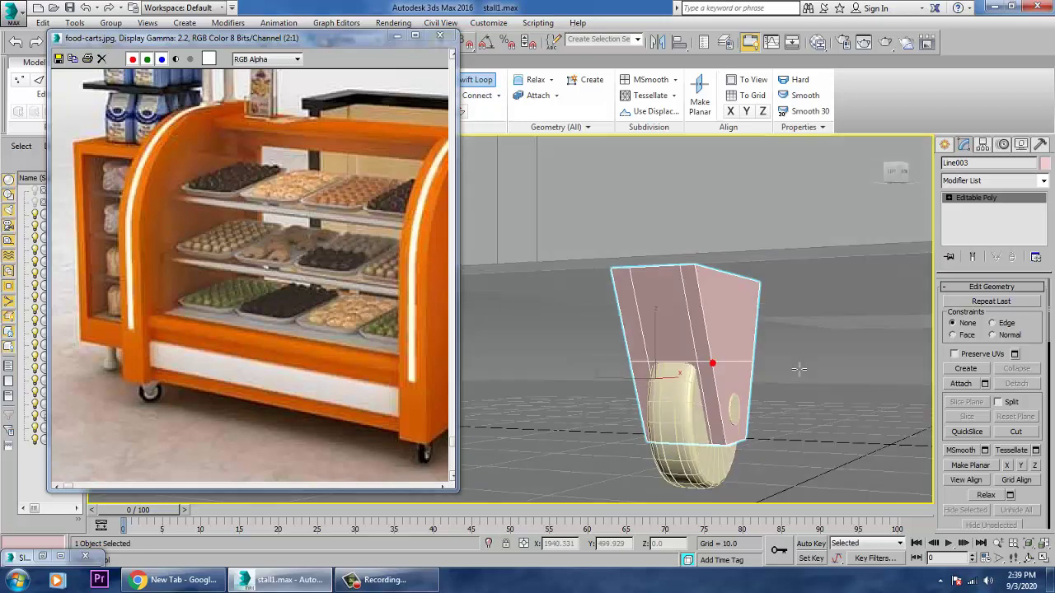
pyautogui.rightClick(791, 362)
# Step: Isolate the bracket and delete its three middle polygons below the horizontal loop, front, bottom and back, to open a wheel slot
pyautogui.press('4')
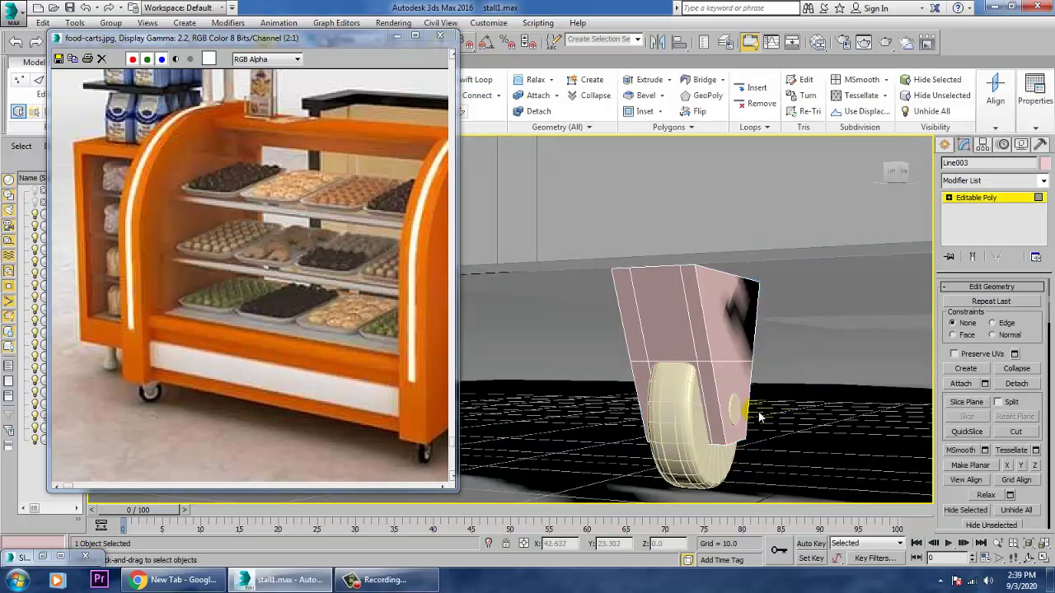
pyautogui.click(707, 419)
pyautogui.moveTo(800, 432)
pyautogui.keyDown('alt'); pyautogui.mouseDown(button='middle')
pyautogui.moveTo(764, 416)
pyautogui.moveTo(719, 486)
pyautogui.mouseUp(button='middle'); pyautogui.keyUp('alt')
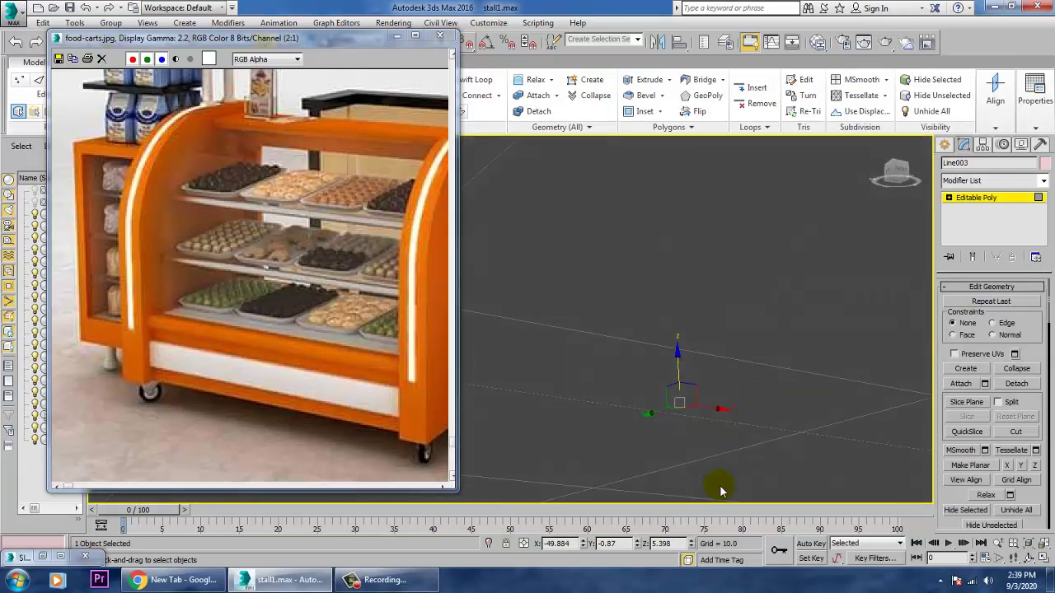
pyautogui.hotkey('alt', 'q')
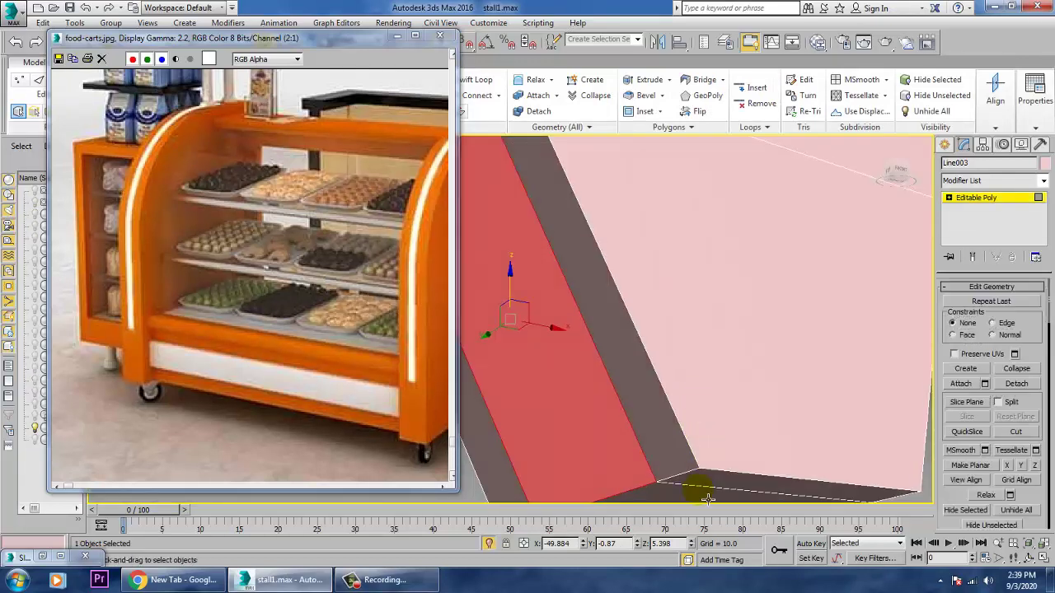
pyautogui.keyDown('ctrl'); pyautogui.click(715, 494); pyautogui.keyUp('ctrl')
pyautogui.scroll(-5, 848, 405)
pyautogui.keyDown('alt'); pyautogui.moveTo(854, 405); pyautogui.dragTo(723, 434, button='middle'); pyautogui.keyUp('alt')
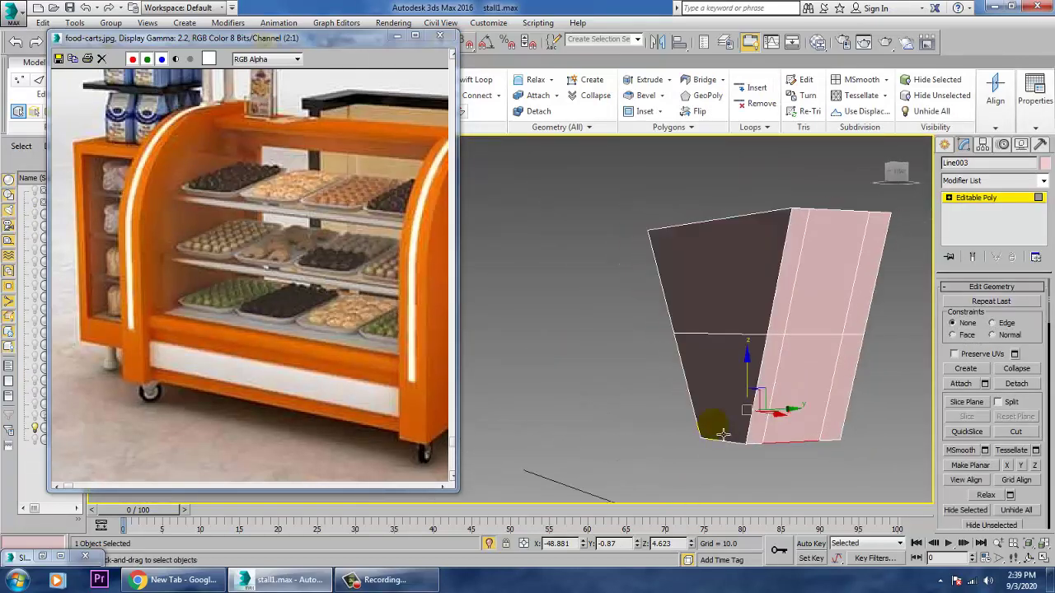
pyautogui.keyDown('ctrl'); pyautogui.click(827, 392); pyautogui.keyUp('ctrl')
pyautogui.keyDown('alt'); pyautogui.moveTo(765, 393); pyautogui.dragTo(829, 381, button='middle'); pyautogui.keyUp('alt')
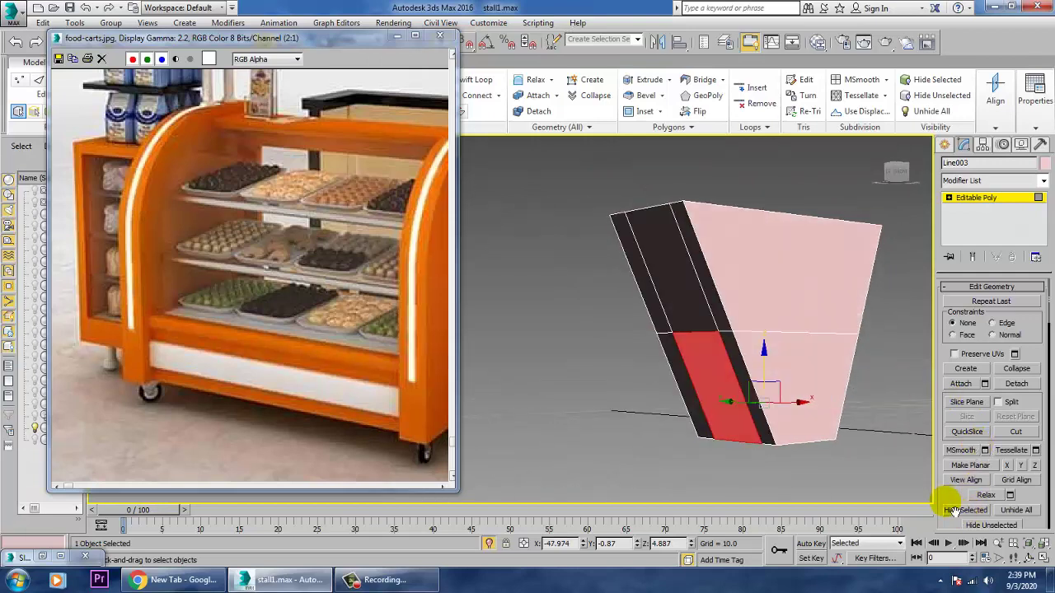
pyautogui.moveTo(954, 506); pyautogui.dragTo(959, 75)
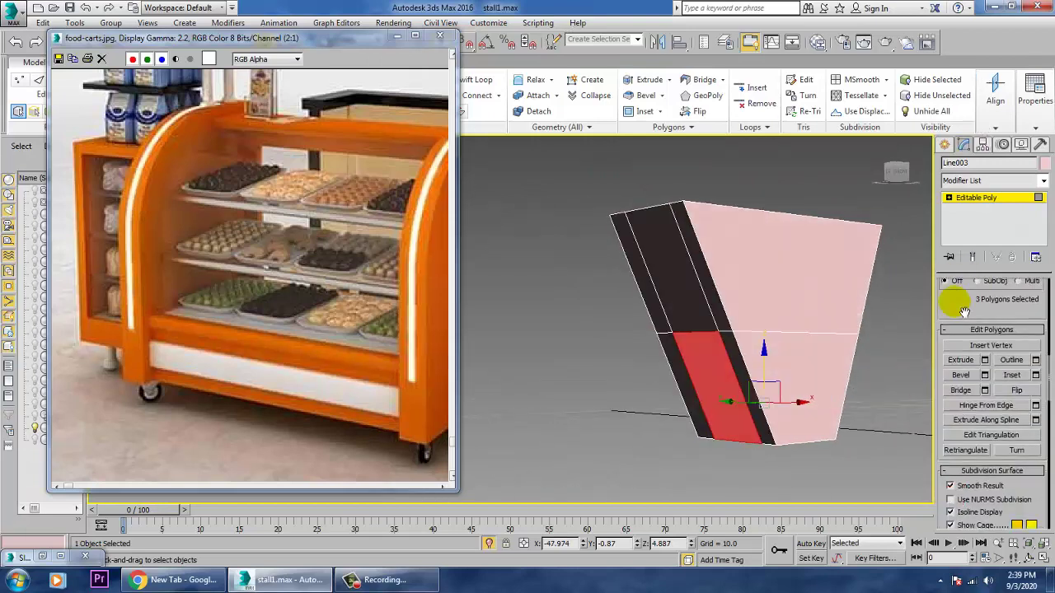
pyautogui.click(961, 391)
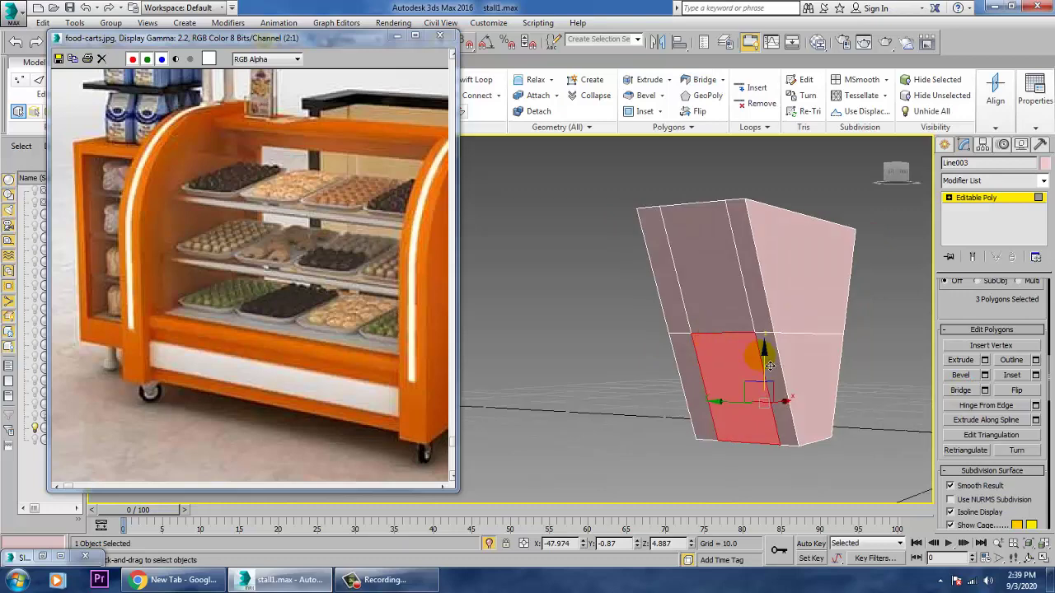
pyautogui.press('Delete')
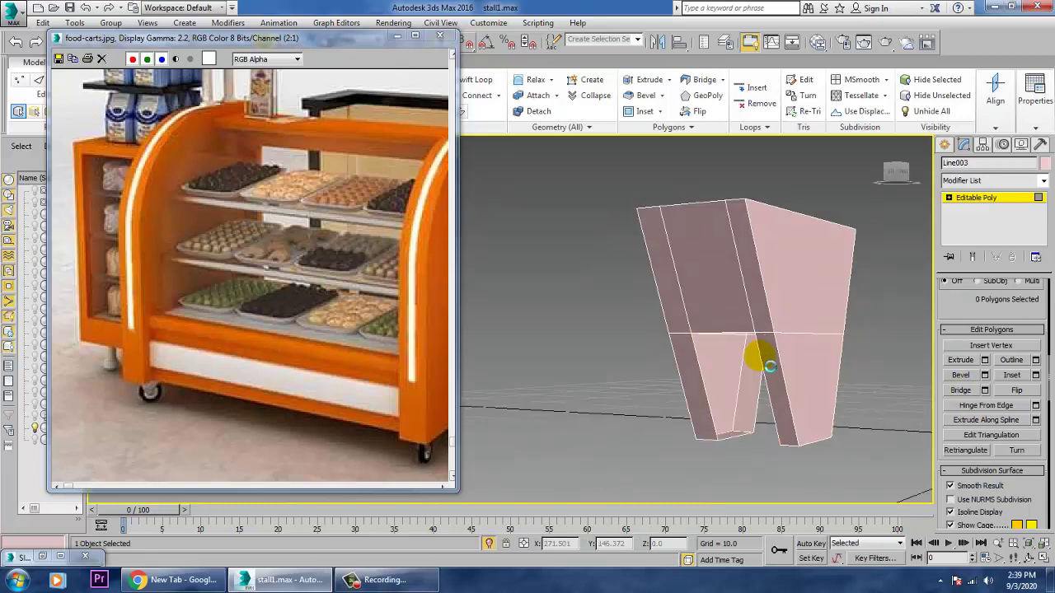
# Step: Bridge the pairs of open vertical edges to close the inner sides of both bracket legs
pyautogui.keyDown('alt'); pyautogui.moveTo(805, 369); pyautogui.dragTo(835, 369, button='middle'); pyautogui.keyUp('alt')
pyautogui.scroll(3, 830, 368)
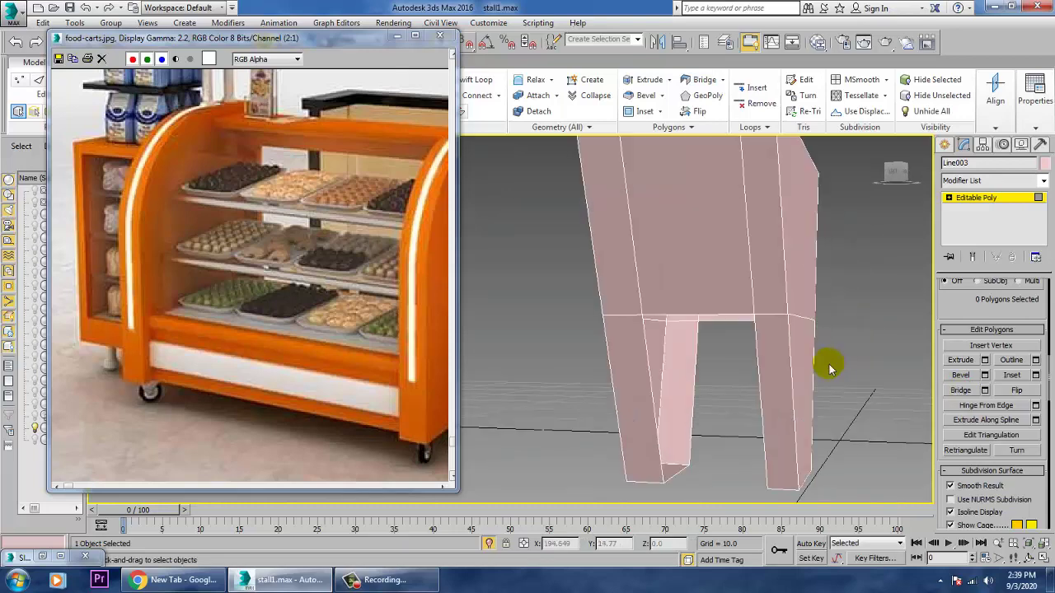
pyautogui.click(954, 202)
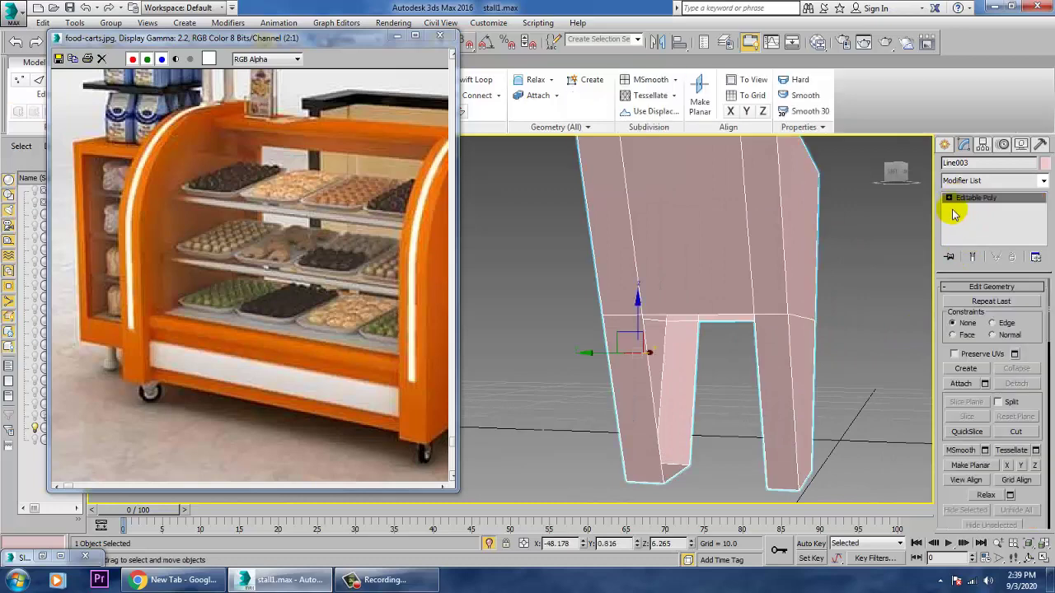
pyautogui.press('2')
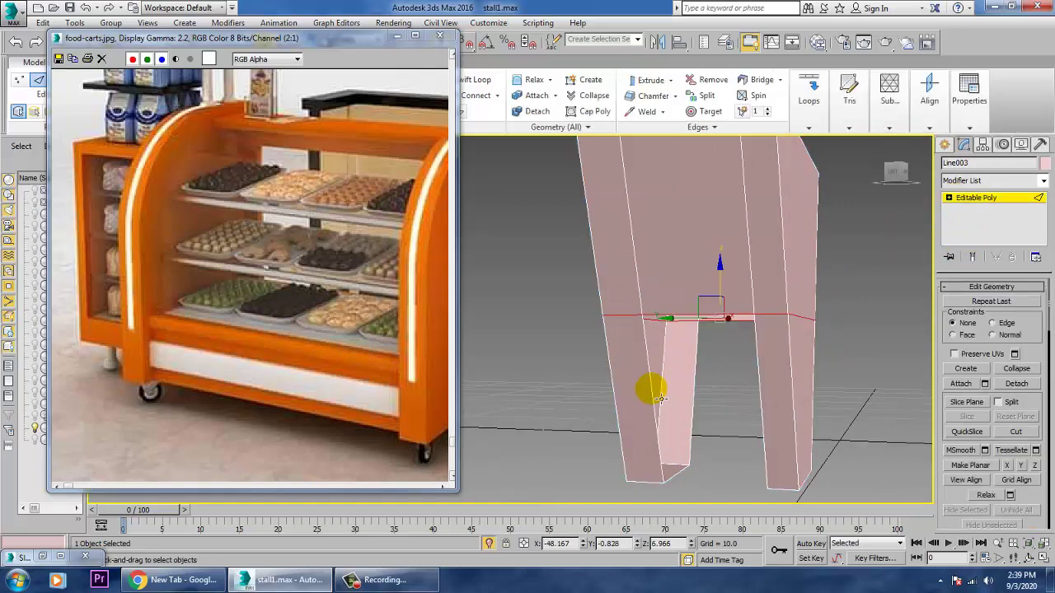
pyautogui.click(654, 391)
pyautogui.keyDown('ctrl'); pyautogui.click(693, 386); pyautogui.keyUp('ctrl')
pyautogui.moveTo(962, 490); pyautogui.dragTo(990, 118)
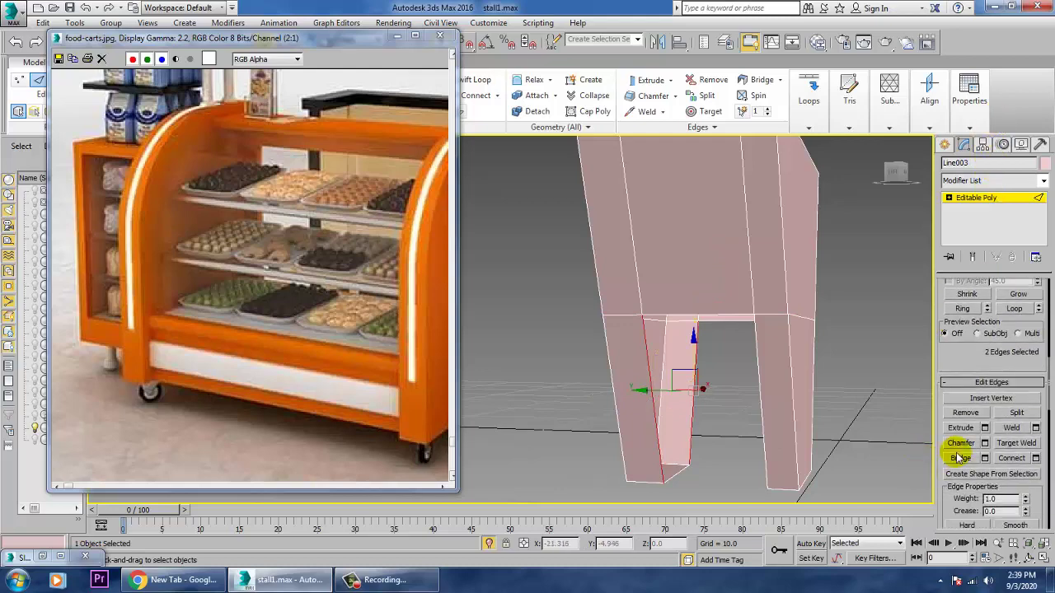
pyautogui.click(958, 458)
pyautogui.keyDown('alt'); pyautogui.moveTo(758, 395); pyautogui.dragTo(730, 402, button='middle'); pyautogui.keyUp('alt')
pyautogui.click(814, 416)
pyautogui.keyDown('ctrl'); pyautogui.click(761, 411); pyautogui.keyUp('ctrl')
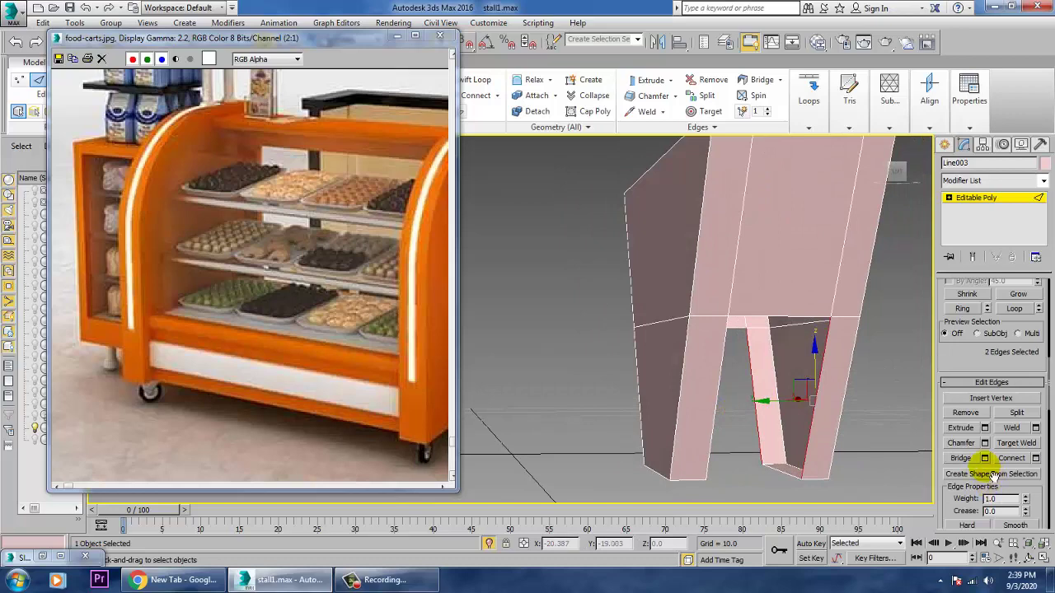
pyautogui.click(961, 458)
# Step: Bridge the two open edges across the top of the bracket's wheel slot and unhide all objects
pyautogui.keyDown('alt'); pyautogui.moveTo(783, 368); pyautogui.dragTo(743, 290, button='middle'); pyautogui.keyUp('alt')
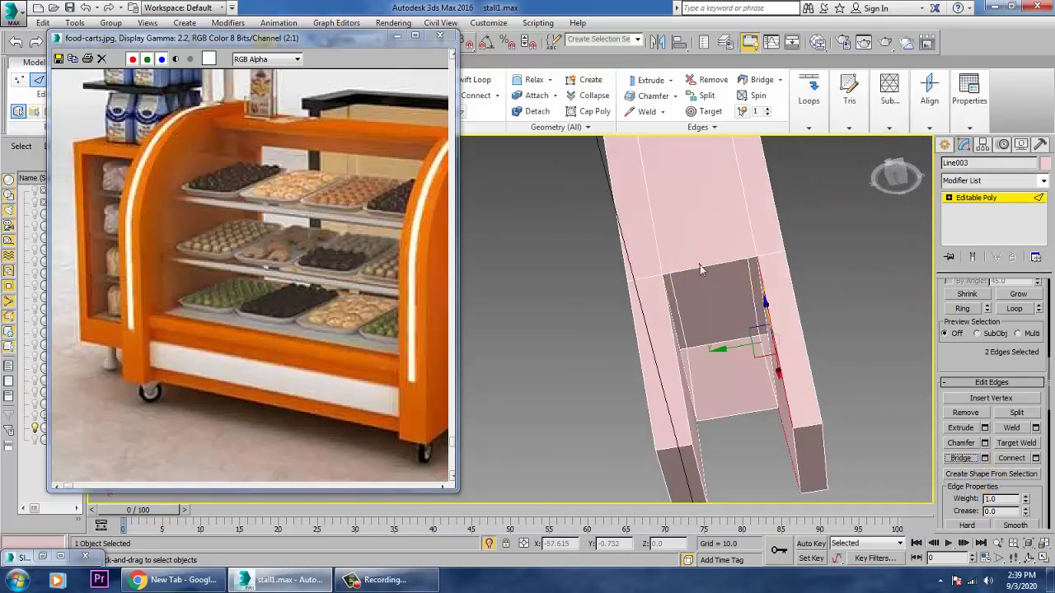
pyautogui.click(725, 413)
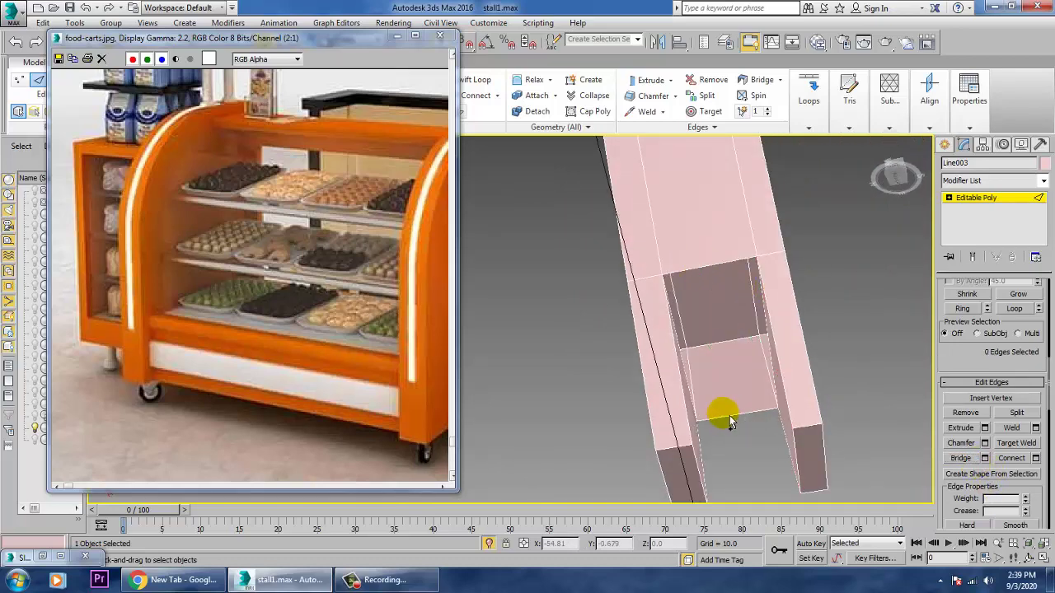
pyautogui.keyDown('ctrl'); pyautogui.click(700, 279); pyautogui.keyUp('ctrl')
pyautogui.click(962, 458)
pyautogui.keyDown('alt'); pyautogui.moveTo(766, 350); pyautogui.dragTo(812, 401, button='middle'); pyautogui.keyUp('alt')
pyautogui.click(989, 198)
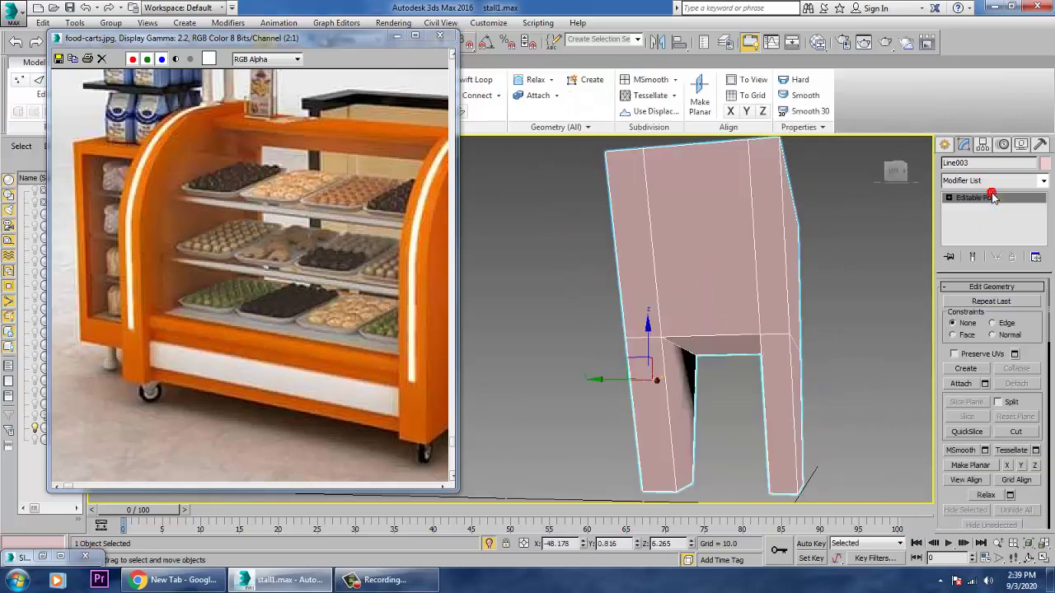
pyautogui.rightClick(822, 290)
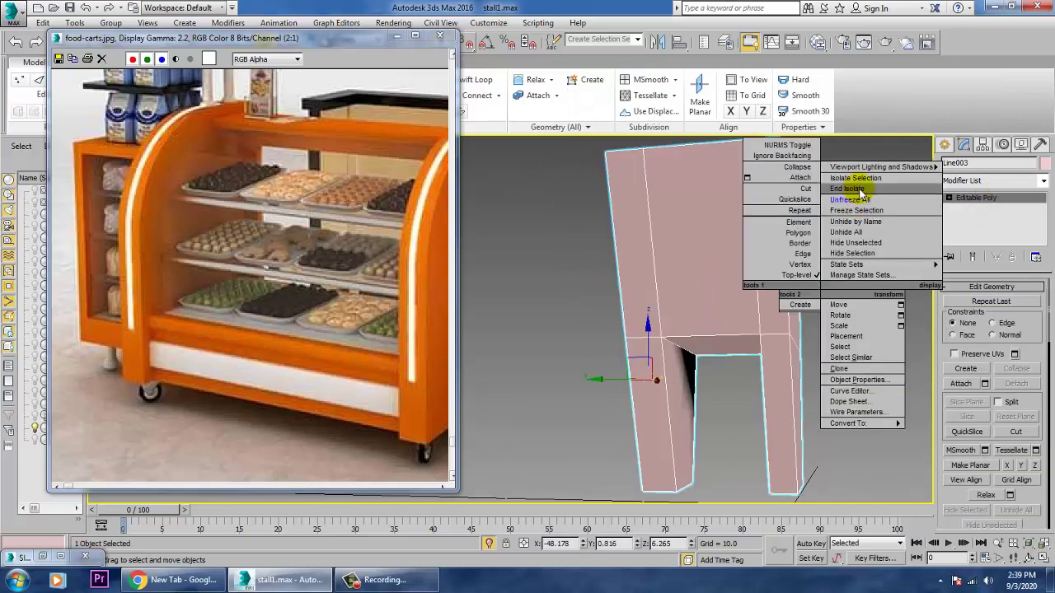
pyautogui.click(875, 235)
# Step: Add the wheel to the bracket selection and rotate both about the vertical axis to angle the caster
pyautogui.scroll(-4, 890, 329)
pyautogui.keyDown('alt'); pyautogui.moveTo(897, 360); pyautogui.dragTo(920, 374, button='middle'); pyautogui.keyUp('alt')
pyautogui.scroll(-2, 843, 367)
pyautogui.moveTo(807, 360)
pyautogui.keyDown('alt'); pyautogui.mouseDown(button='middle')
pyautogui.moveTo(772, 348)
pyautogui.moveTo(816, 364)
pyautogui.mouseUp(button='middle'); pyautogui.keyUp('alt')
pyautogui.scroll(-5, 776, 353)
pyautogui.scroll(4, 780, 356)
pyautogui.scroll(2, 806, 360)
pyautogui.scroll(2, 780, 343)
pyautogui.keyDown('ctrl'); pyautogui.click(719, 344); pyautogui.keyUp('ctrl')
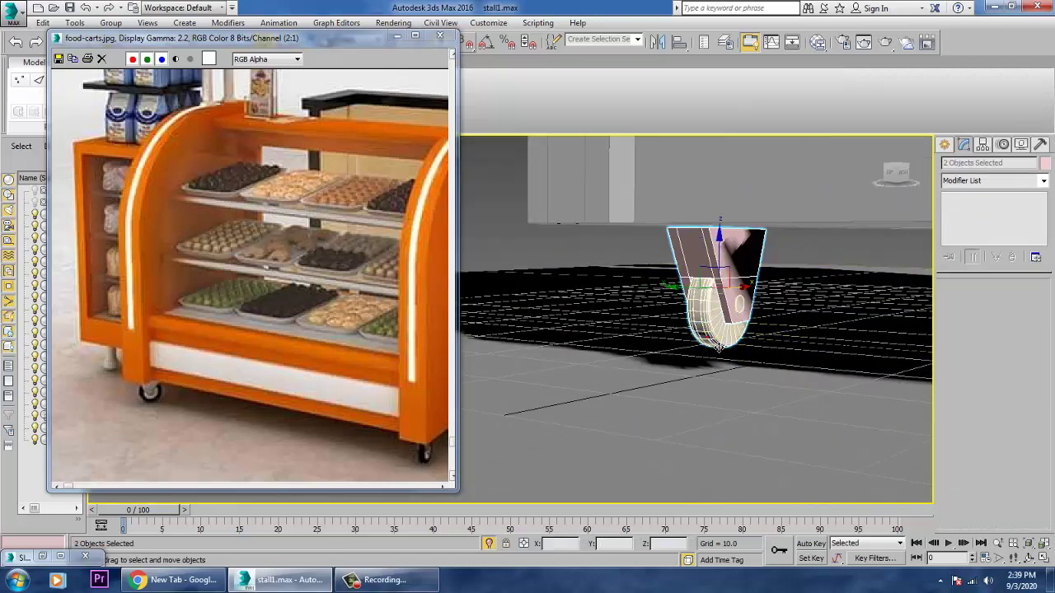
pyautogui.press('e')
pyautogui.moveTo(732, 305); pyautogui.dragTo(692, 298)
pyautogui.press('w')
# Step: Move the wheel and bracket together along Y beneath the corner of the display case
pyautogui.keyDown('alt'); pyautogui.moveTo(711, 280); pyautogui.dragTo(766, 292, button='middle'); pyautogui.keyUp('alt')
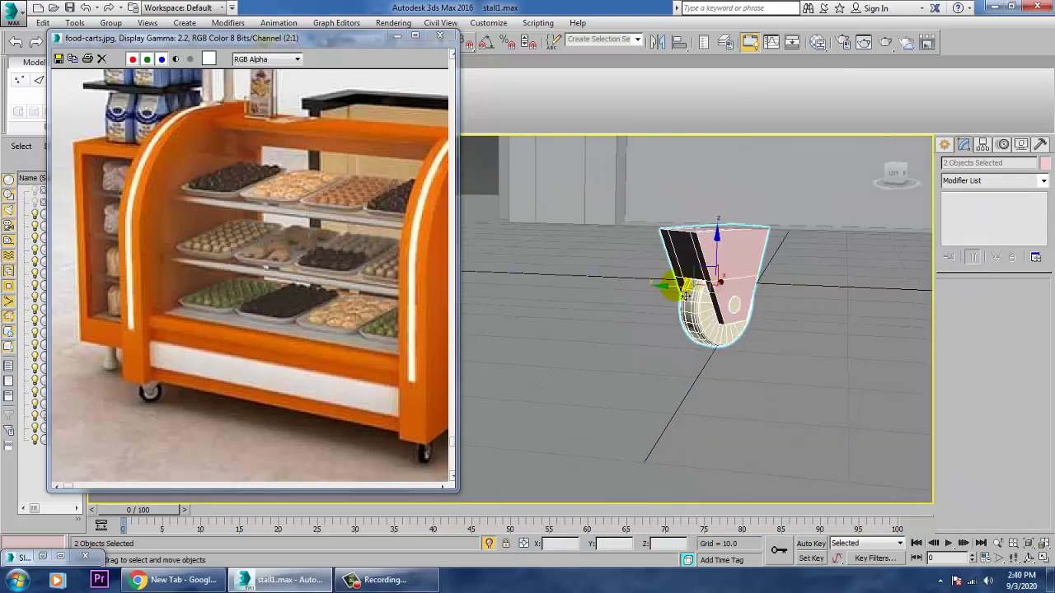
pyautogui.moveTo(686, 294); pyautogui.dragTo(550, 278)
pyautogui.keyDown('alt'); pyautogui.moveTo(525, 272); pyautogui.dragTo(605, 278, button='middle'); pyautogui.keyUp('alt')
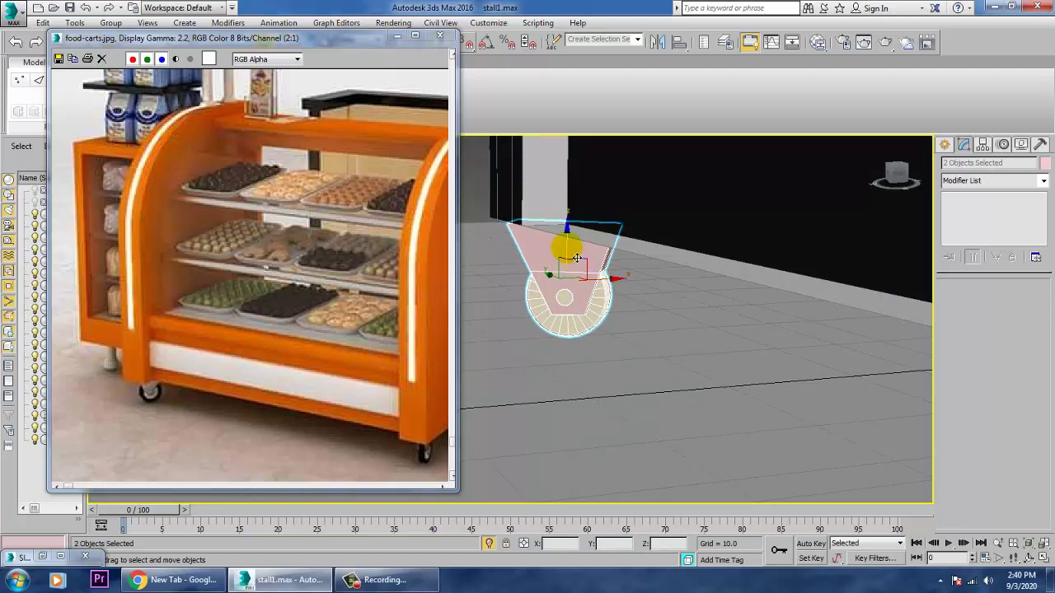
pyautogui.keyDown('alt'); pyautogui.moveTo(739, 219); pyautogui.dragTo(725, 276, button='middle'); pyautogui.keyUp('alt')
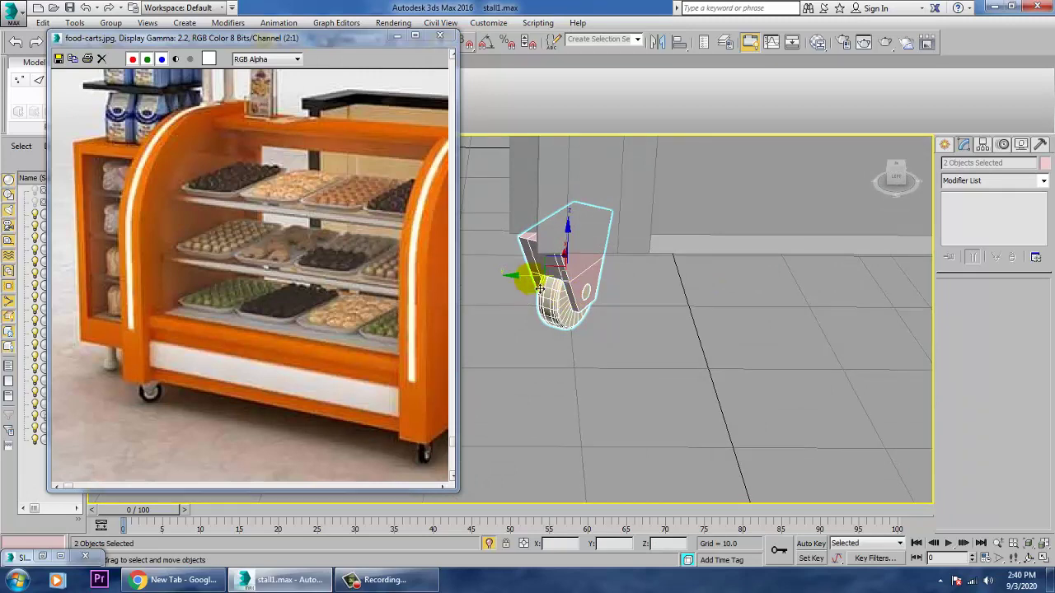
pyautogui.moveTo(539, 290); pyautogui.dragTo(559, 286)
pyautogui.scroll(-5, 633, 277)
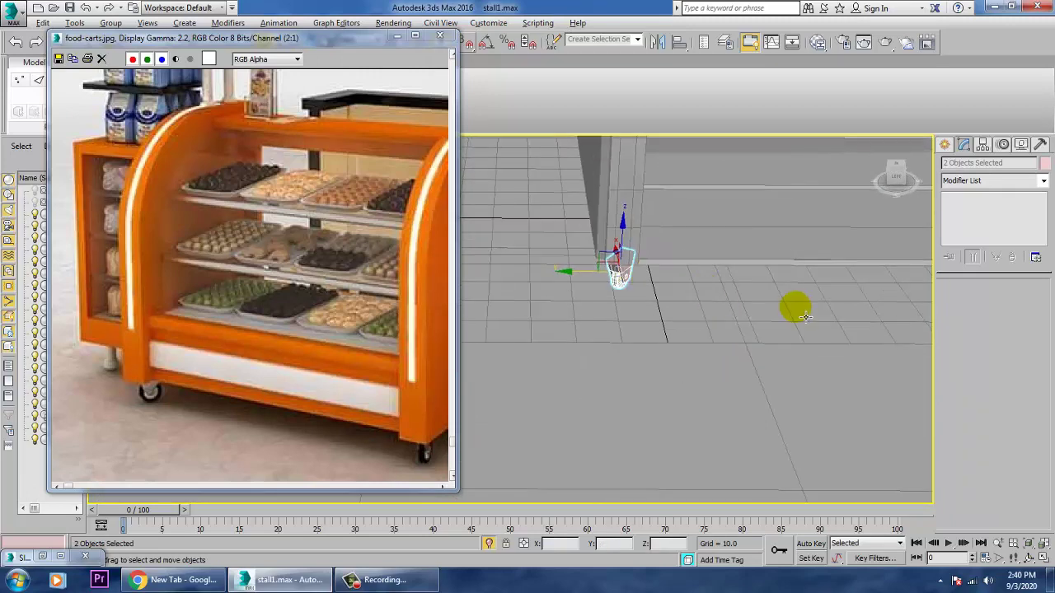
# Step: Copy the wheel and bracket along Y in the top view to the display case's other end on the same side
pyautogui.keyDown('alt'); pyautogui.moveTo(805, 316); pyautogui.dragTo(663, 316, button='middle'); pyautogui.keyUp('alt')
pyautogui.hotkey('alt', 'w')
pyautogui.rightClick(493, 266)
pyautogui.hotkey('alt', 'w')
pyautogui.press('z')
pyautogui.moveTo(515, 267); pyautogui.dragTo(678, 274, button='middle')
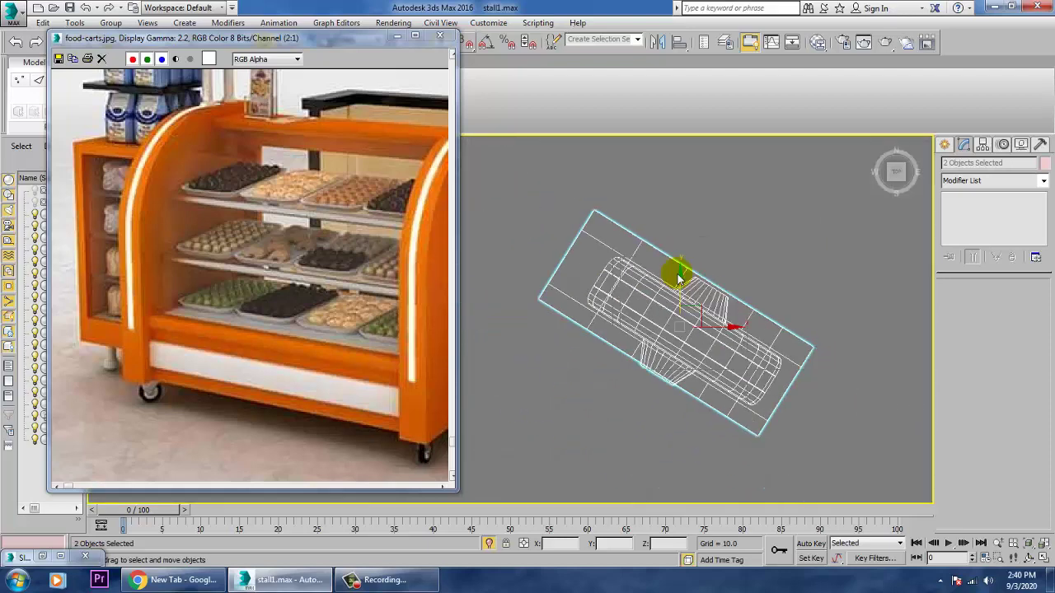
pyautogui.scroll(-8, 678, 278)
pyautogui.moveTo(763, 314); pyautogui.dragTo(671, 239, button='middle')
pyautogui.scroll(-4, 671, 239)
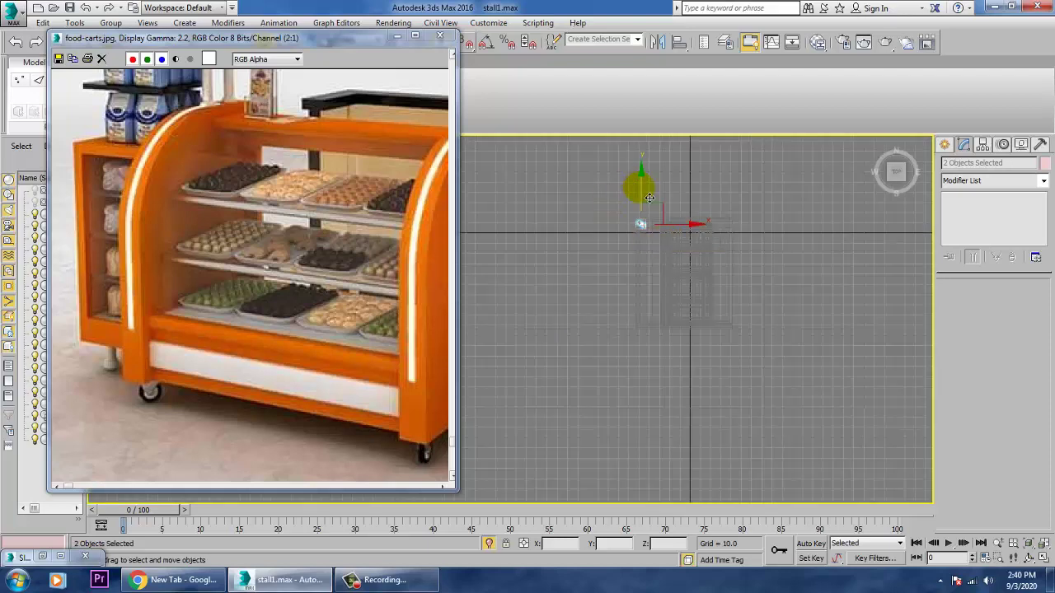
pyautogui.moveTo(649, 198); pyautogui.dragTo(676, 301)
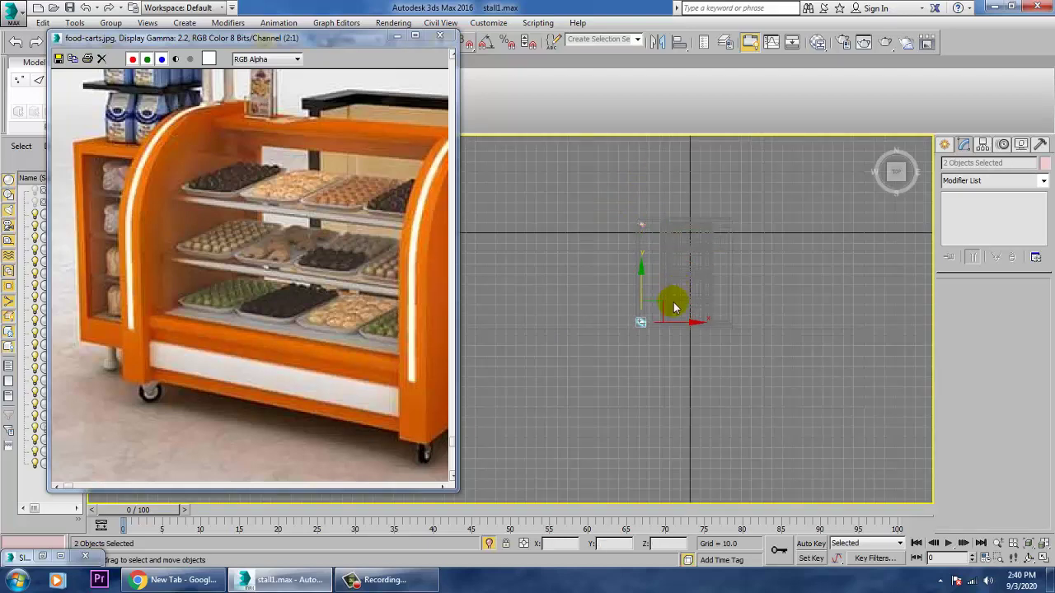
pyautogui.click(536, 354)
# Step: Rotate the copied caster about the vertical axis until it lies nearly parallel to X and shift it about -2.75 units along Y
pyautogui.press('z')
pyautogui.moveTo(660, 317); pyautogui.dragTo(737, 343, button='middle')
pyautogui.scroll(-5, 770, 334)
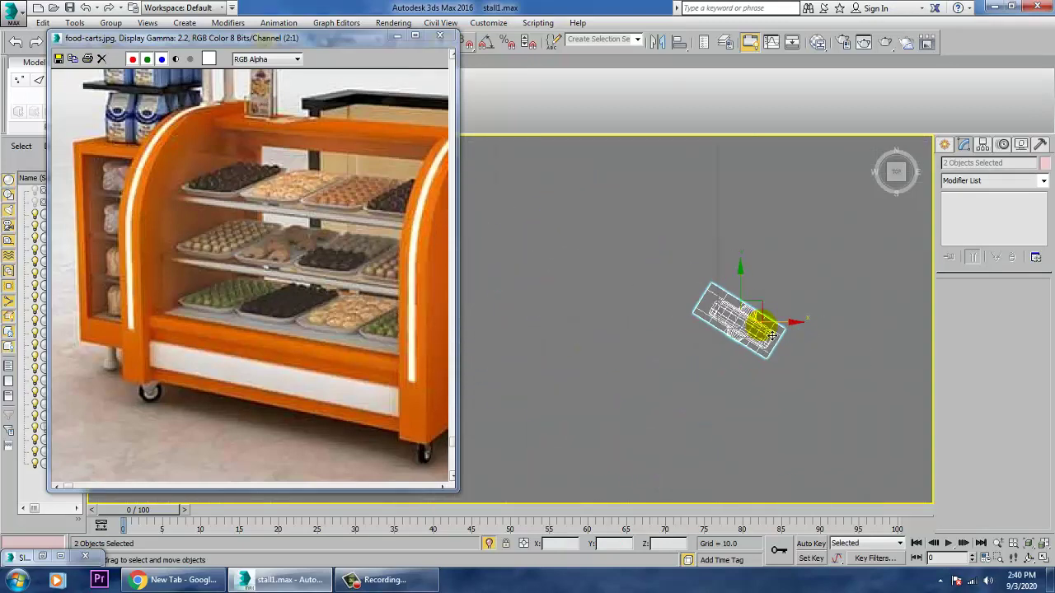
pyautogui.moveTo(788, 363); pyautogui.dragTo(809, 333)
pyautogui.moveTo(817, 334); pyautogui.dragTo(768, 332)
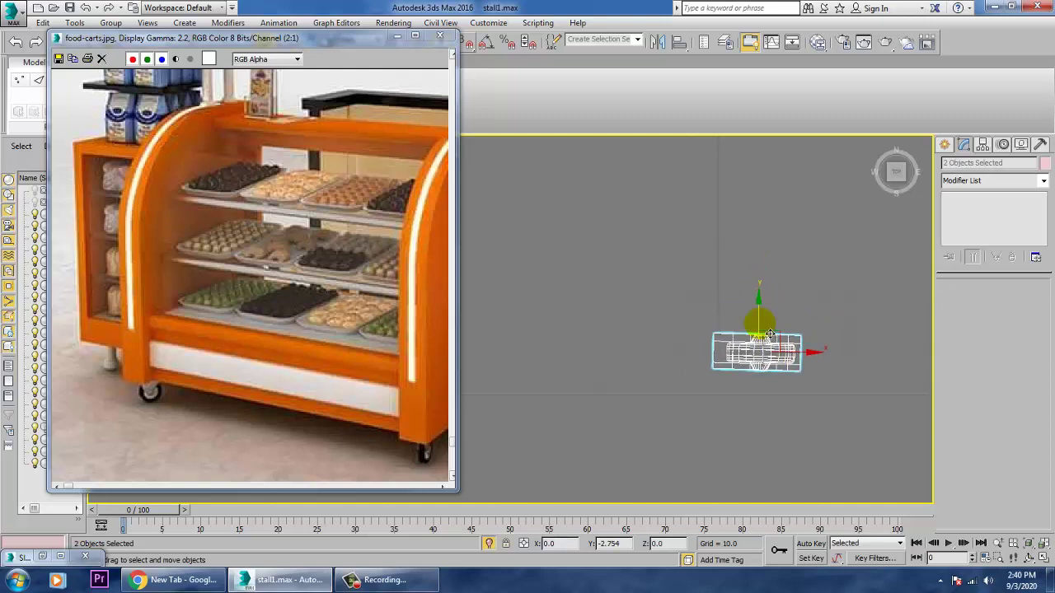
# Step: Copy the straightened caster along X to the opposite corner of the display case
pyautogui.scroll(-5, 696, 342)
pyautogui.moveTo(678, 364); pyautogui.dragTo(523, 382, button='middle')
pyautogui.keyDown('shift'); pyautogui.moveTo(615, 358); pyautogui.dragTo(915, 360); pyautogui.keyUp('shift')
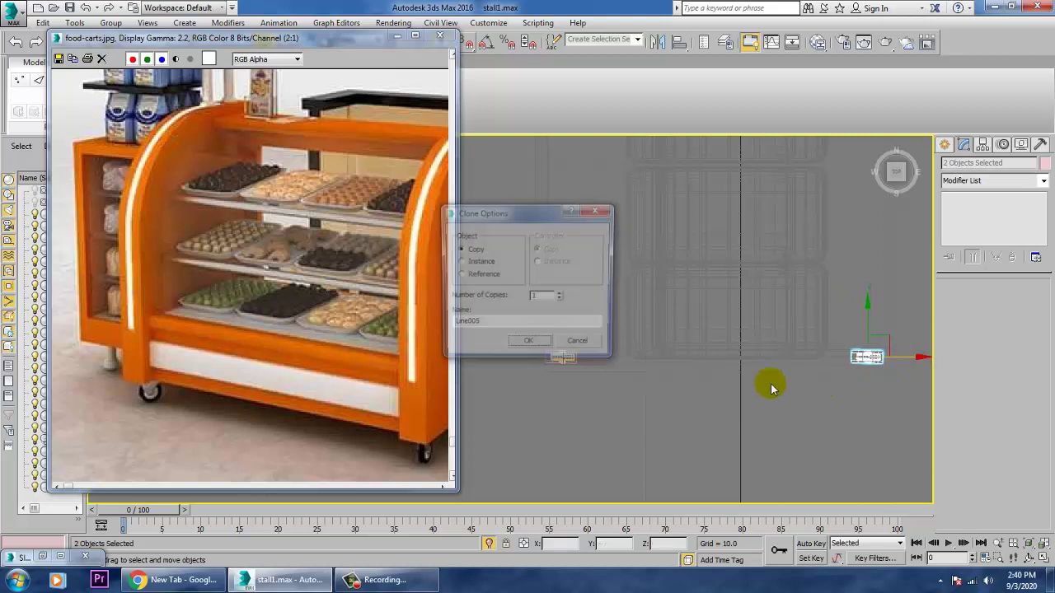
pyautogui.click(533, 344)
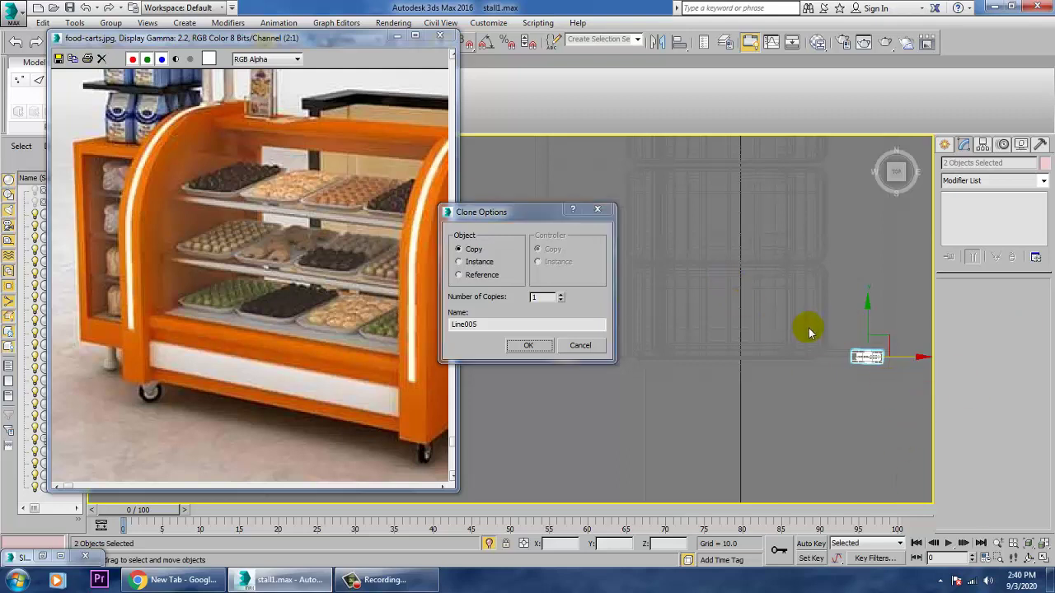
pyautogui.click(531, 345)
# Step: Copy the caster along Y to the remaining corner of the display case and align it with the first caster's row
pyautogui.moveTo(870, 401); pyautogui.dragTo(796, 484, button='middle')
pyautogui.keyDown('shift'); pyautogui.moveTo(794, 422); pyautogui.dragTo(804, 113); pyautogui.keyUp('shift')
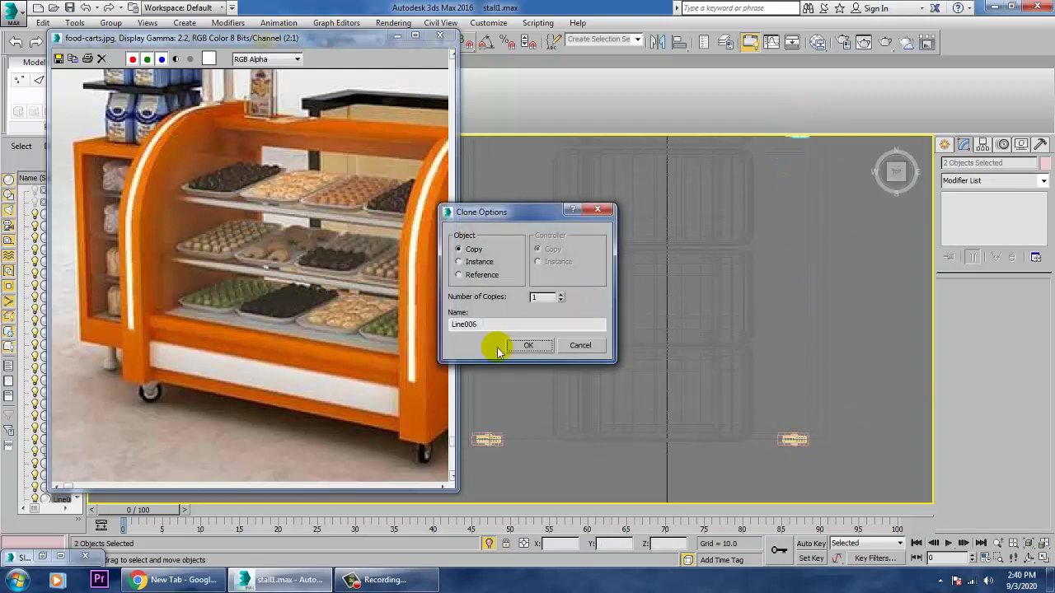
pyautogui.click(532, 347)
pyautogui.moveTo(854, 306); pyautogui.dragTo(861, 495, button='middle')
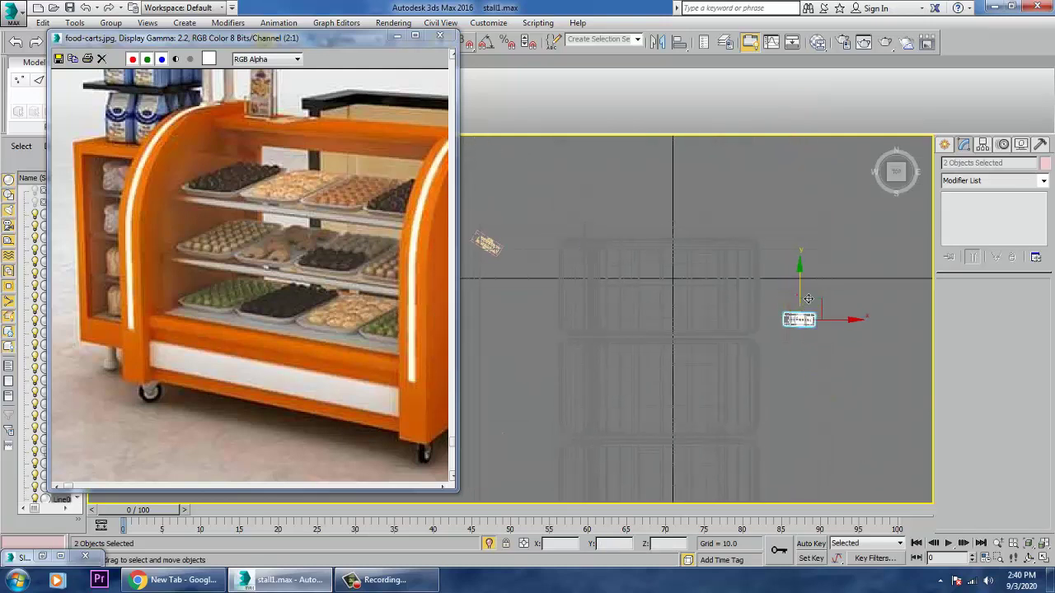
pyautogui.moveTo(809, 299); pyautogui.dragTo(808, 219)
# Step: Rotate the fourth caster slightly about the vertical axis and shift it about 0.8 units along Y
pyautogui.press('e')
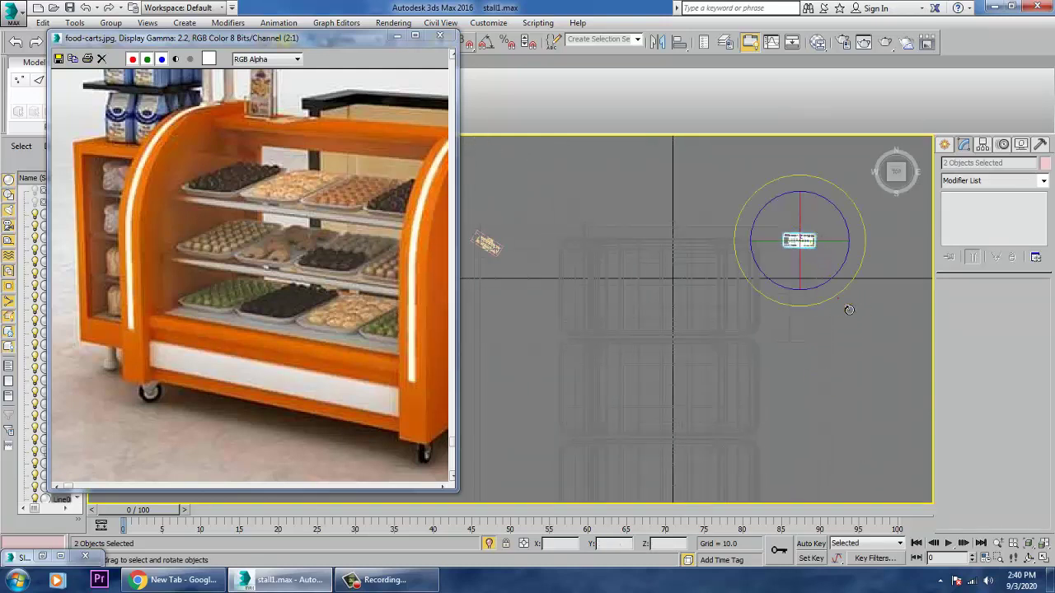
pyautogui.moveTo(867, 306); pyautogui.dragTo(872, 304)
pyautogui.press('w')
pyautogui.moveTo(810, 230); pyautogui.dragTo(811, 227)
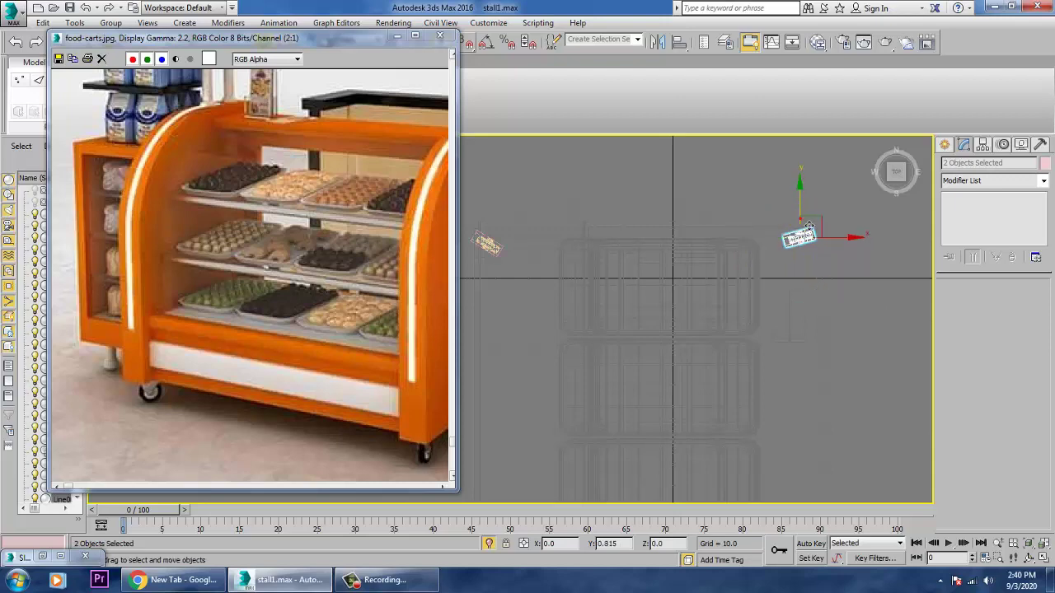
# Step: Select the whole cart without the floor plane in the perspective view and lower it slightly along Z to seat the casters on the floor
pyautogui.hotkey('alt', 'w')
pyautogui.rightClick(846, 408)
pyautogui.hotkey('alt', 'w')
pyautogui.keyDown('alt'); pyautogui.moveTo(838, 412); pyautogui.dragTo(779, 389, button='middle'); pyautogui.keyUp('alt')
pyautogui.scroll(-5, 861, 401)
pyautogui.moveTo(616, 169); pyautogui.dragTo(883, 391)
pyautogui.keyDown('alt'); pyautogui.click(884, 391); pyautogui.keyUp('alt')
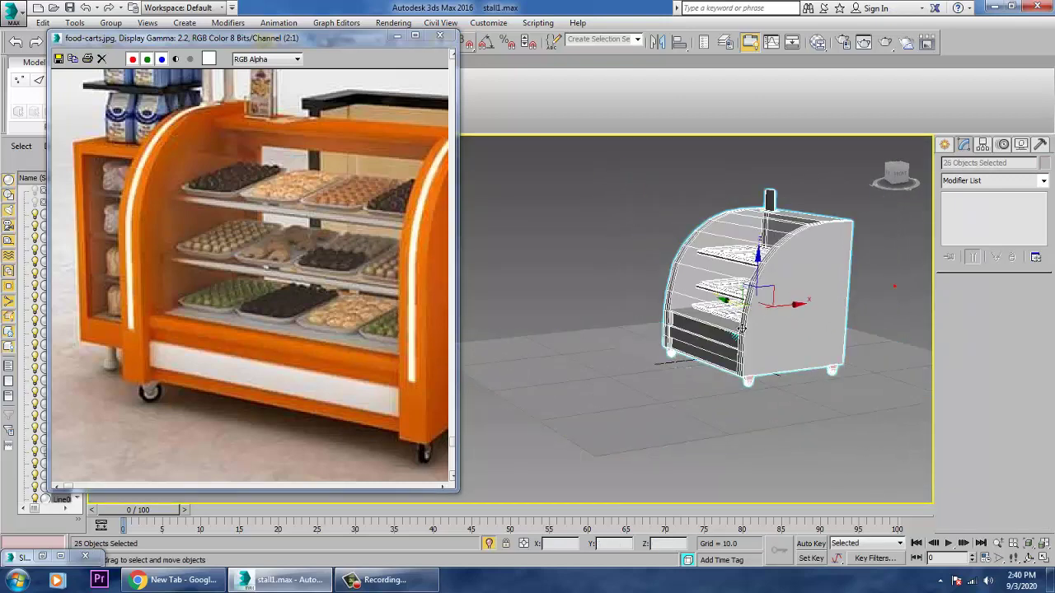
pyautogui.moveTo(759, 275); pyautogui.dragTo(760, 278)
# Step: Examine how the casters sit on the floor and compare the whole cart with the reference image, ending with nothing selected
pyautogui.scroll(4, 772, 291)
pyautogui.keyDown('alt'); pyautogui.moveTo(774, 295); pyautogui.dragTo(803, 330, button='middle'); pyautogui.keyUp('alt')
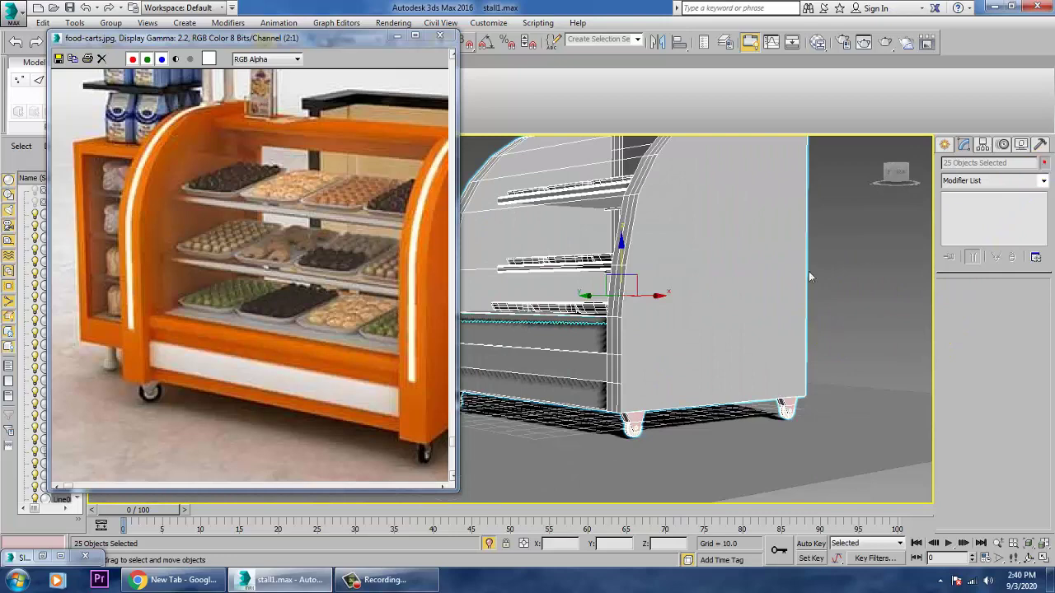
pyautogui.click(593, 368)
pyautogui.scroll(-6, 591, 366)
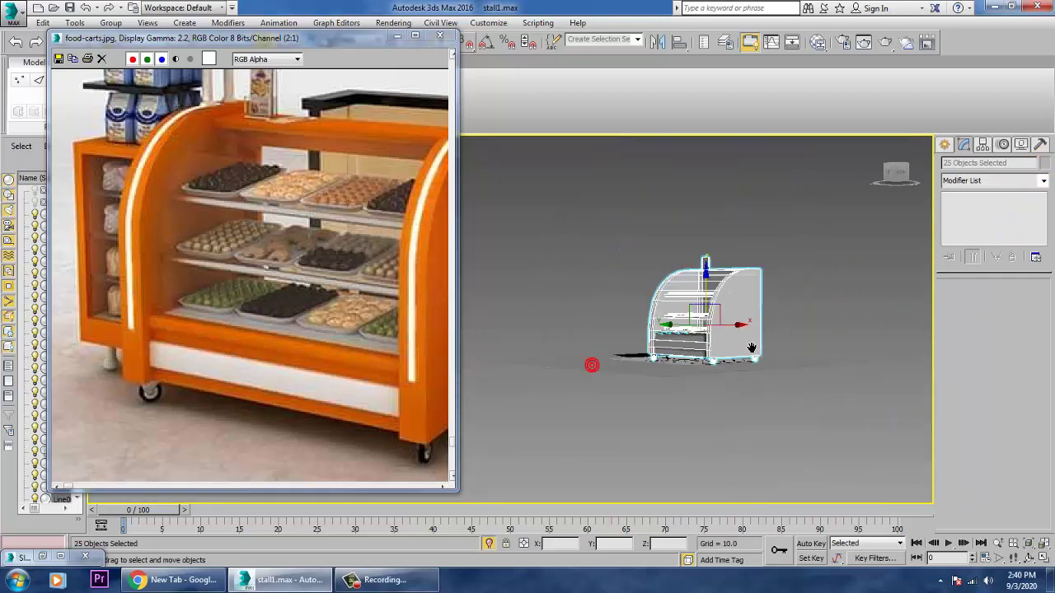
pyautogui.moveTo(754, 349); pyautogui.dragTo(679, 449, button='middle')
pyautogui.scroll(4, 737, 360)
pyautogui.scroll(4, 687, 406)
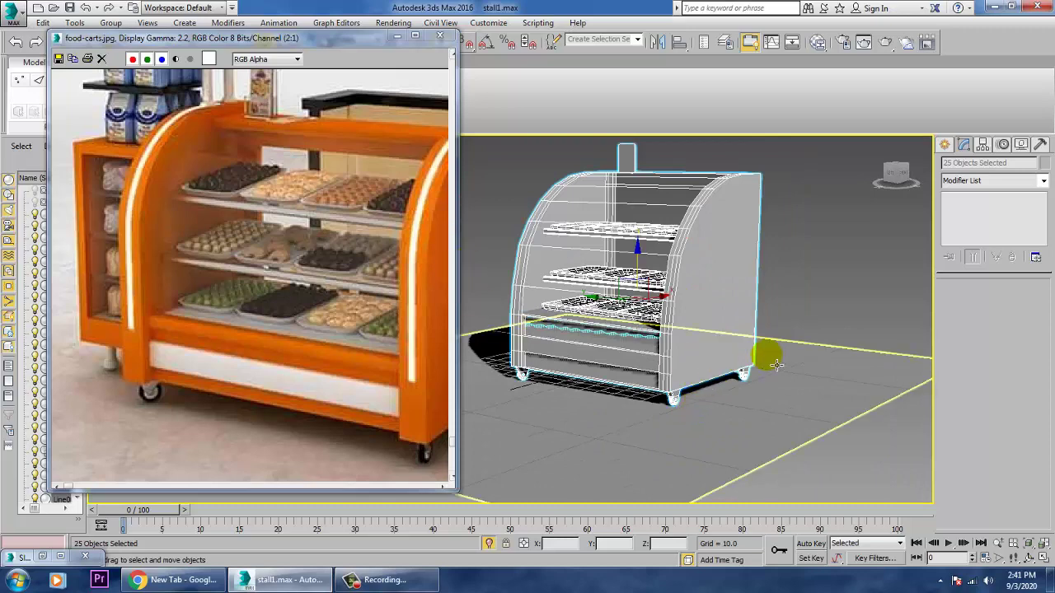
pyautogui.moveTo(785, 328)
pyautogui.mouseDown(button='middle')
pyautogui.moveTo(798, 340)
pyautogui.moveTo(780, 319)
pyautogui.mouseUp(button='middle')
pyautogui.click(811, 281)
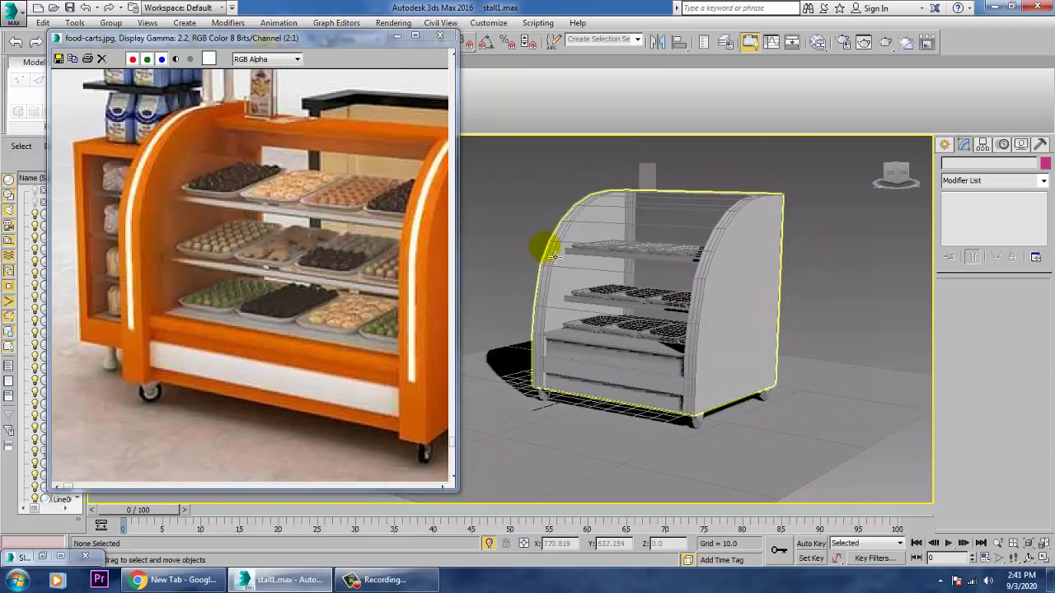